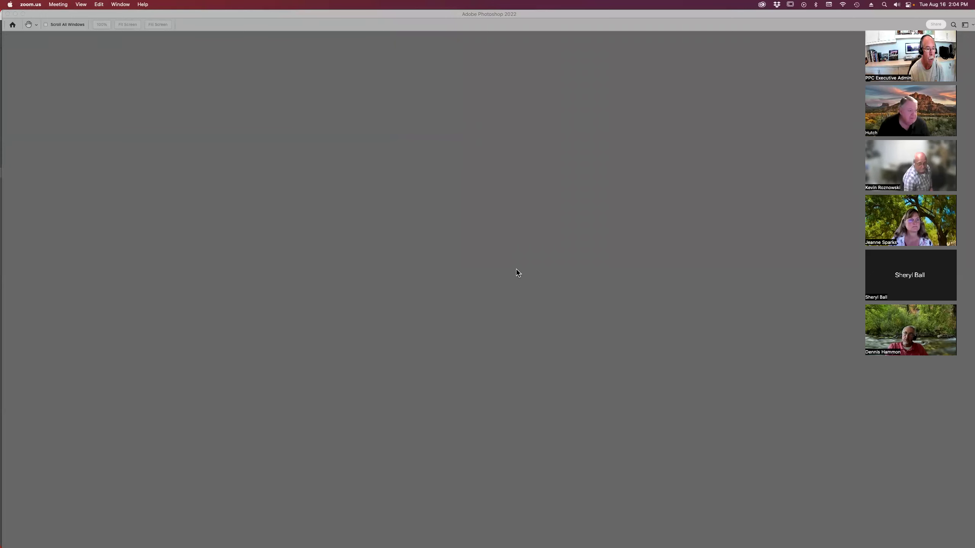
- Bring Photoshop forward, then switch to Adobe Bridge showing the PPI Presentation folder
click(610, 261)
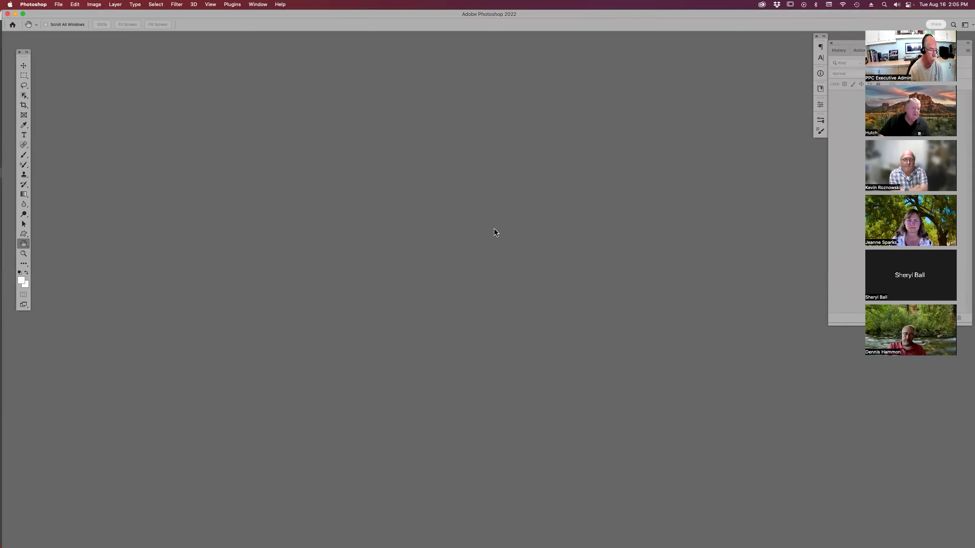
click(482, 534)
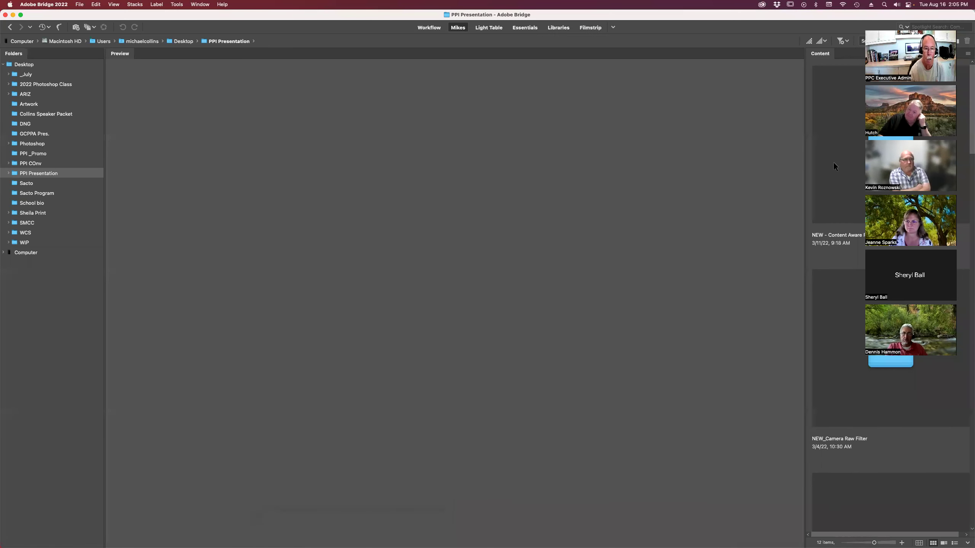
- Browse the PPI Presentation folder contents, then switch back to the empty Photoshop workspace with Cmd+Tab
scroll(816, 240, down, 3)
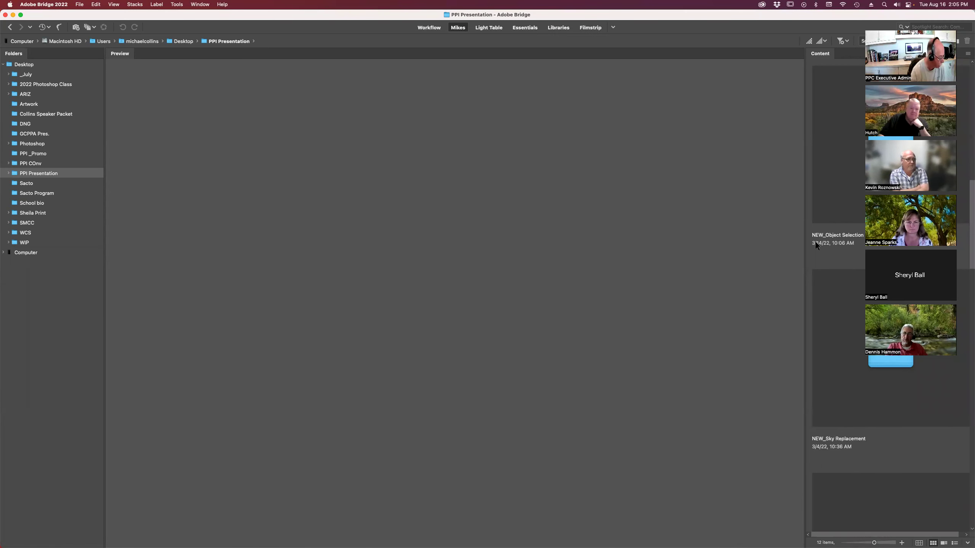
scroll(812, 231, up, 2)
scroll(813, 230, up, 2)
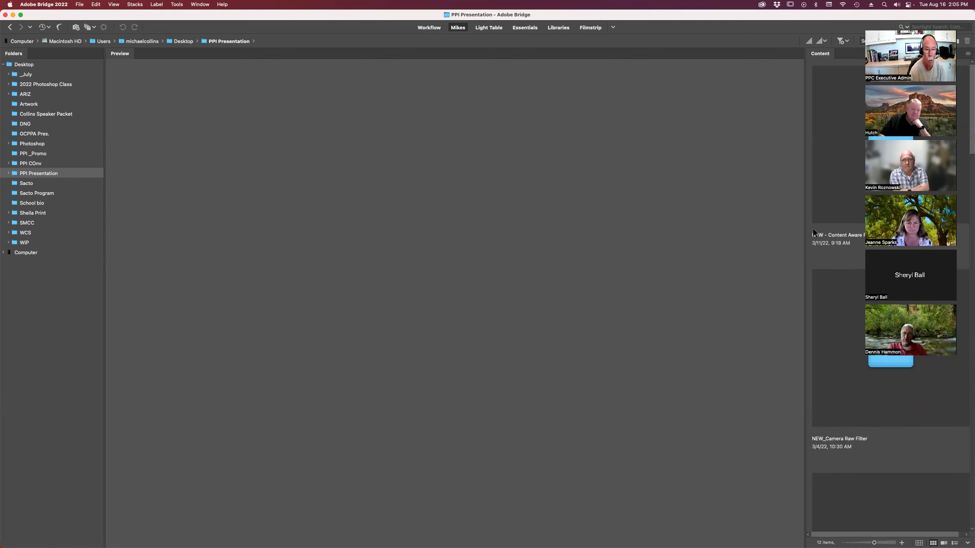
key(super+Tab)
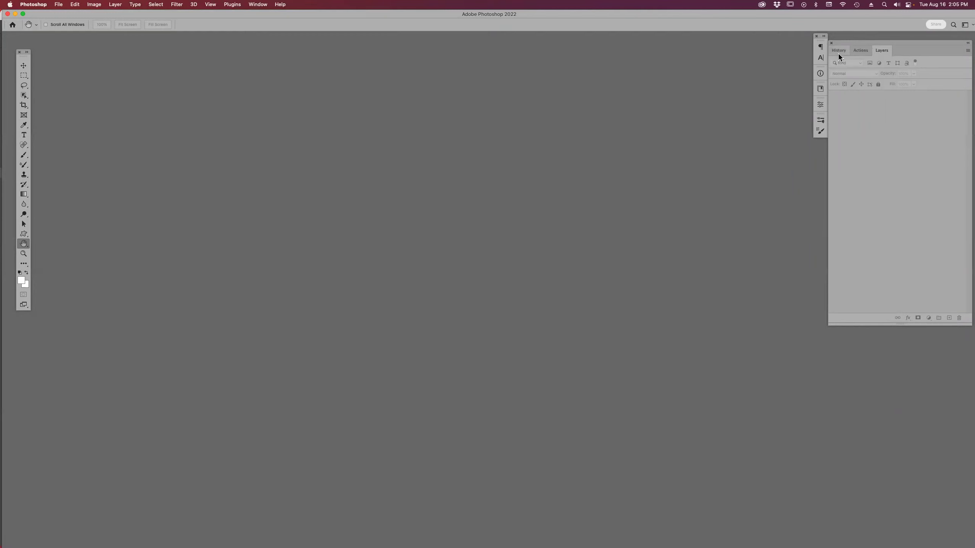
- Open _Yellowstone 2022_0045.jpg and duplicate its layer three times with Cmd+J
mouse_move(551, 541)
key(super+o)
double_click(385, 138)
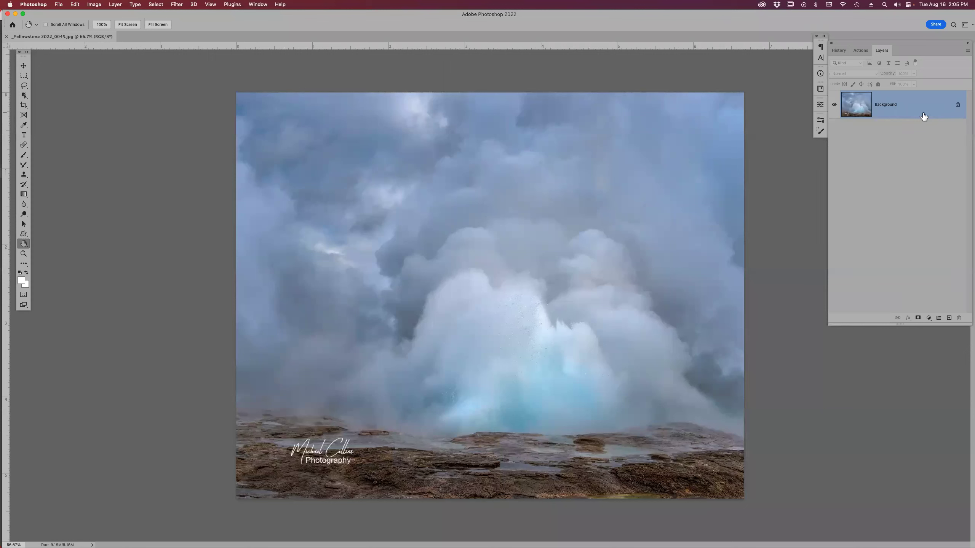
key(super+j)
key(super+j)
key(super+j)
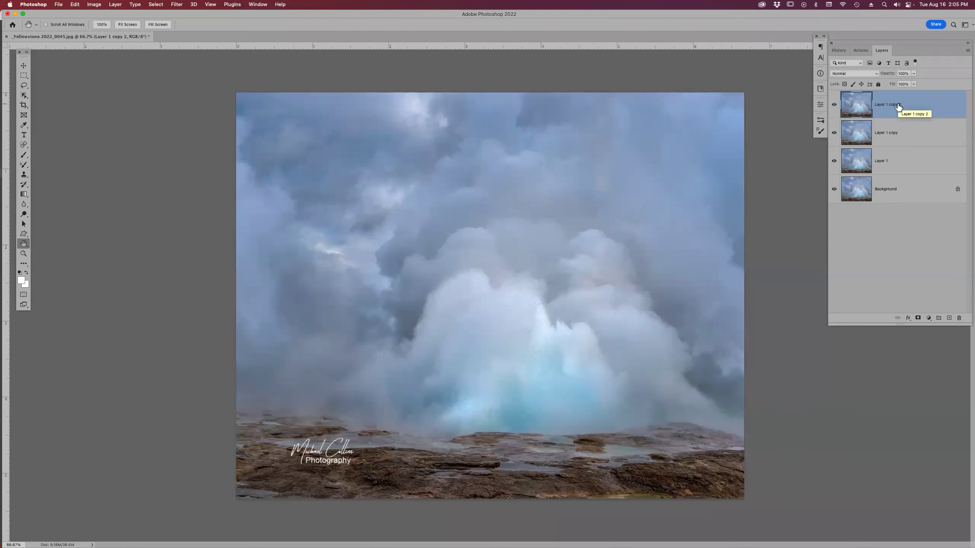
- Set the Layers panel thumbnails to the small size in Panel Options
click(967, 51)
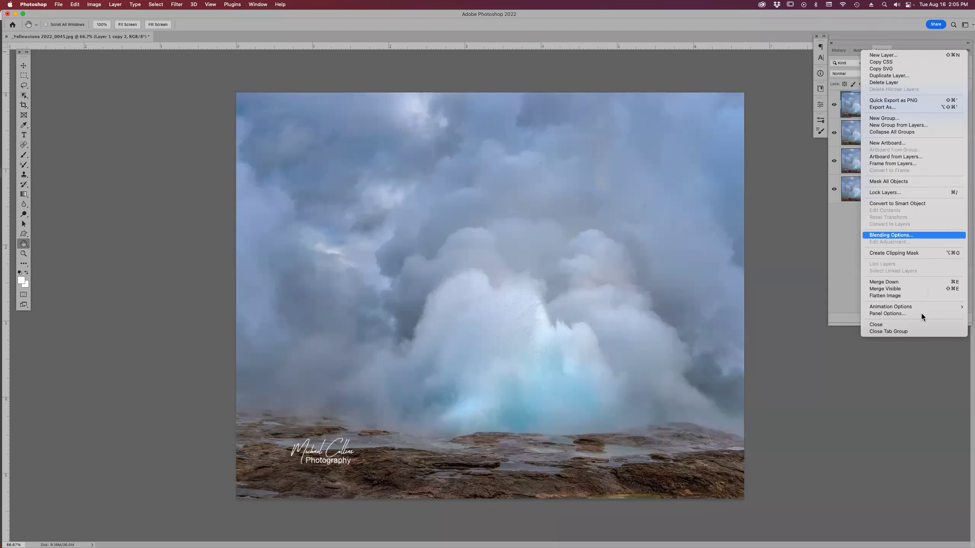
mouse_move(922, 310)
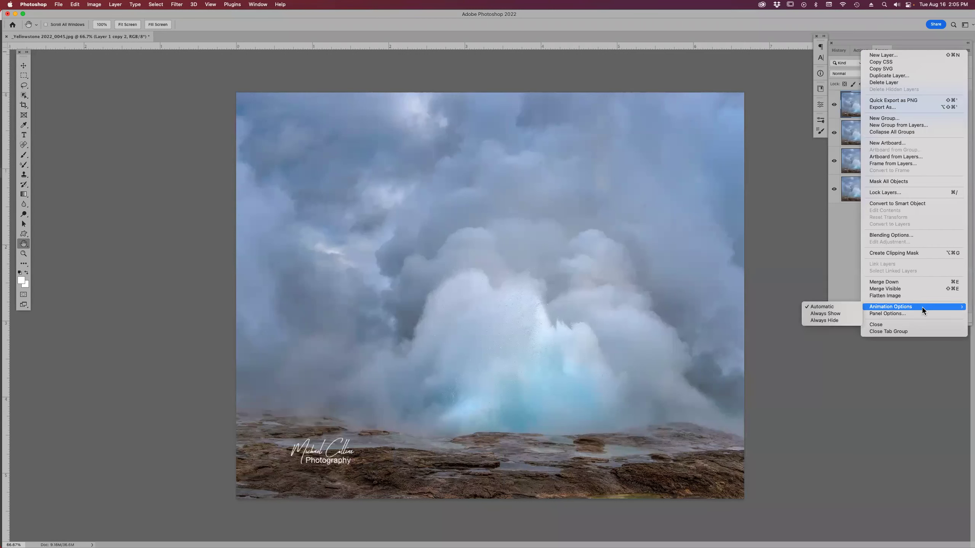
click(920, 313)
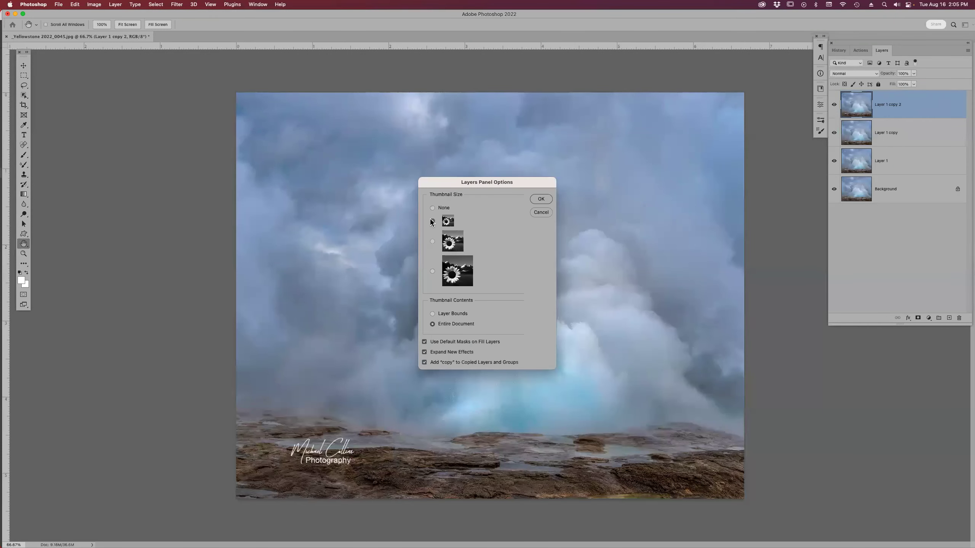
click(540, 199)
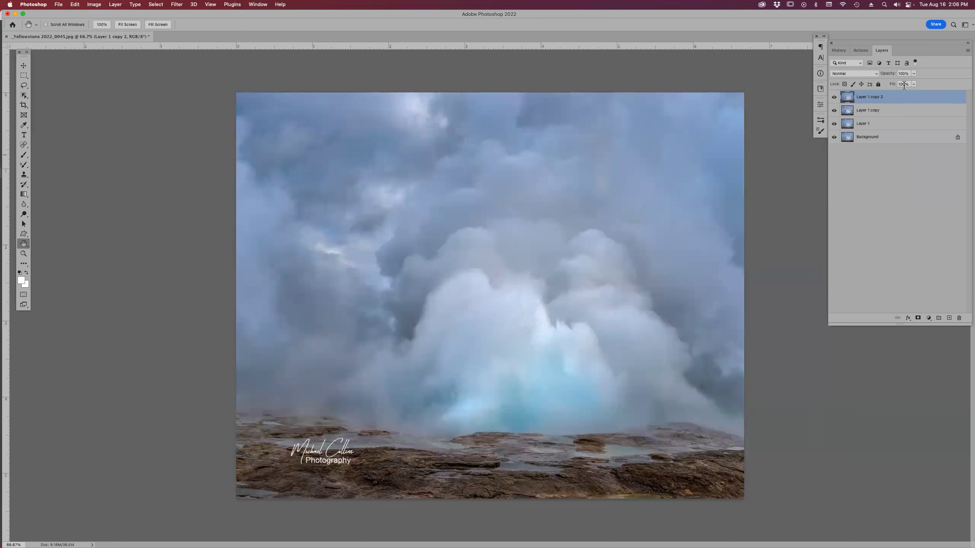
- Change the layer thumbnails to the largest size, cropped to Layer Bounds
click(967, 51)
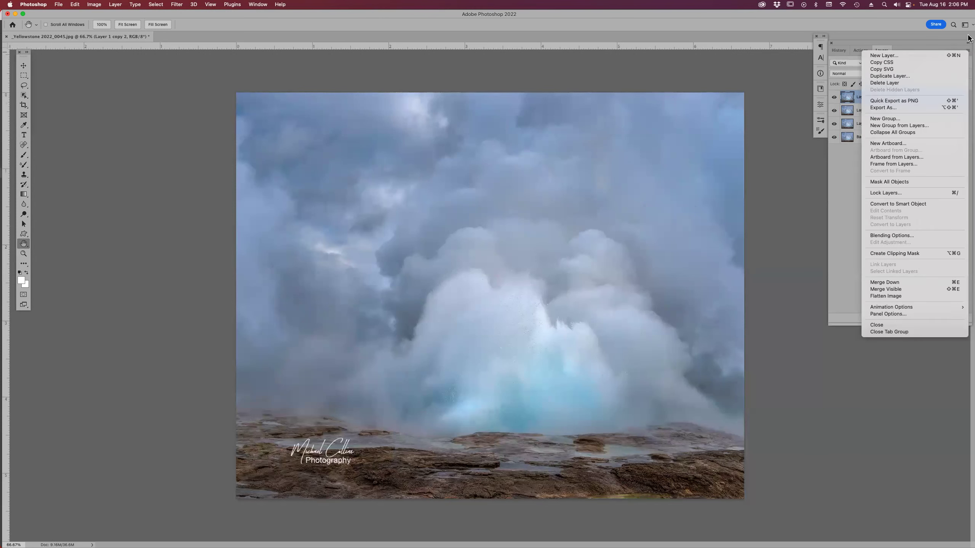
click(903, 314)
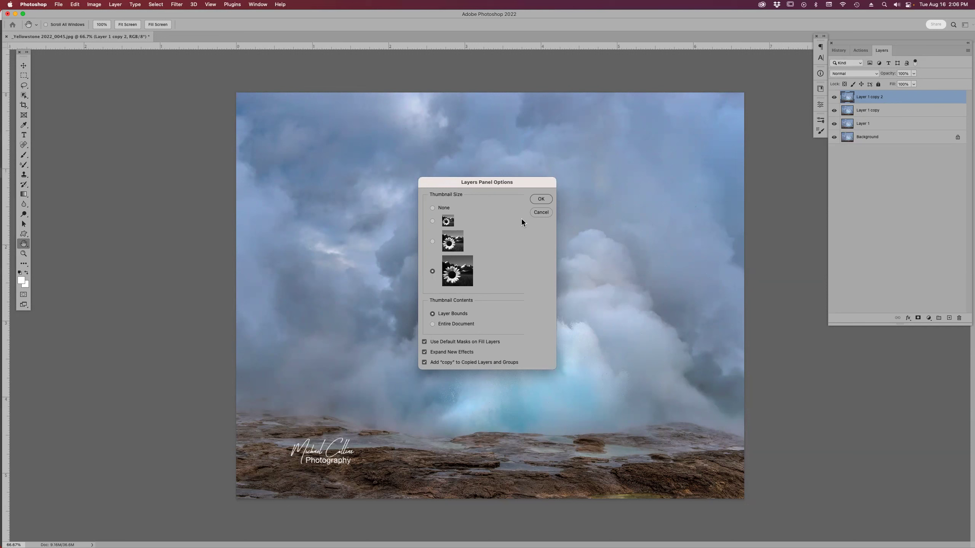
click(540, 200)
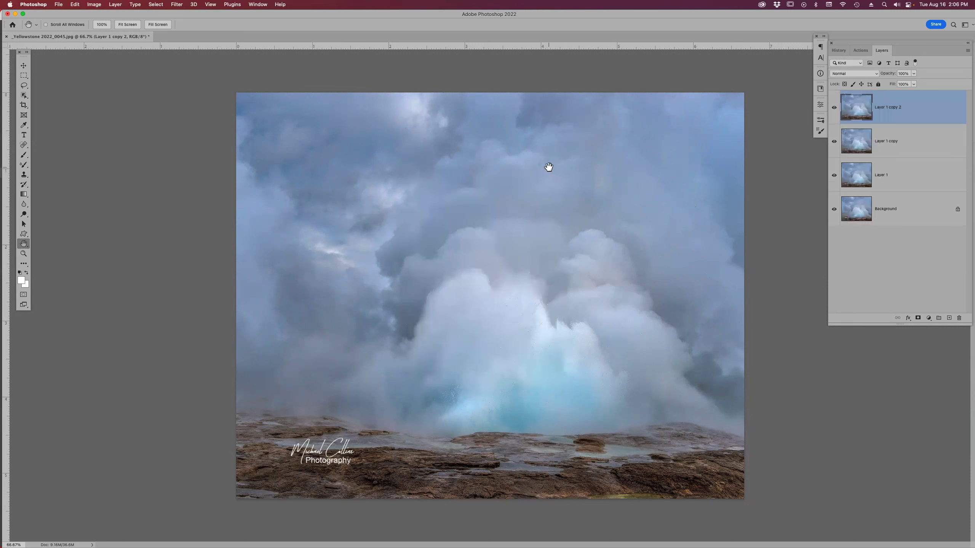
- Select a rectangle in the upper sky and fill it white, then black
key(m)
drag(531, 161, 614, 194)
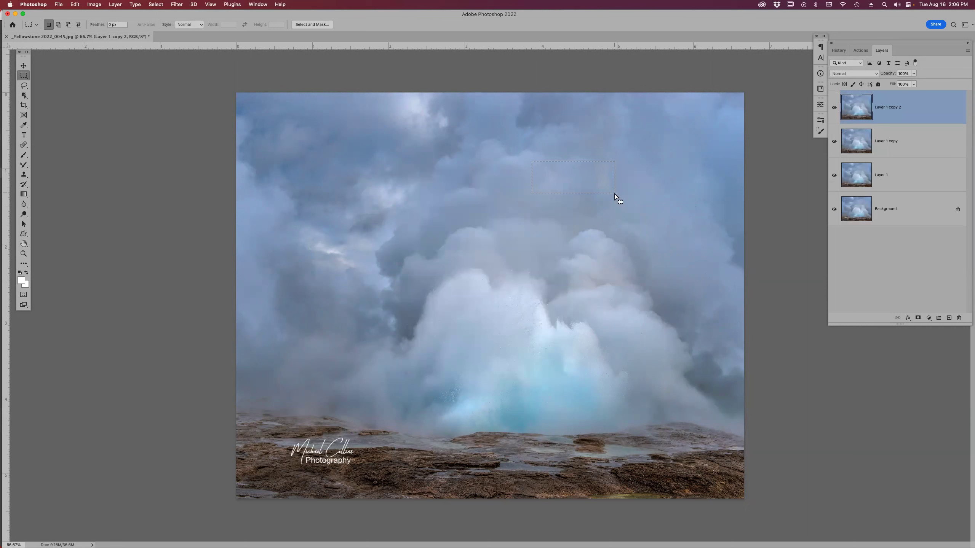
key(super+BackSpace)
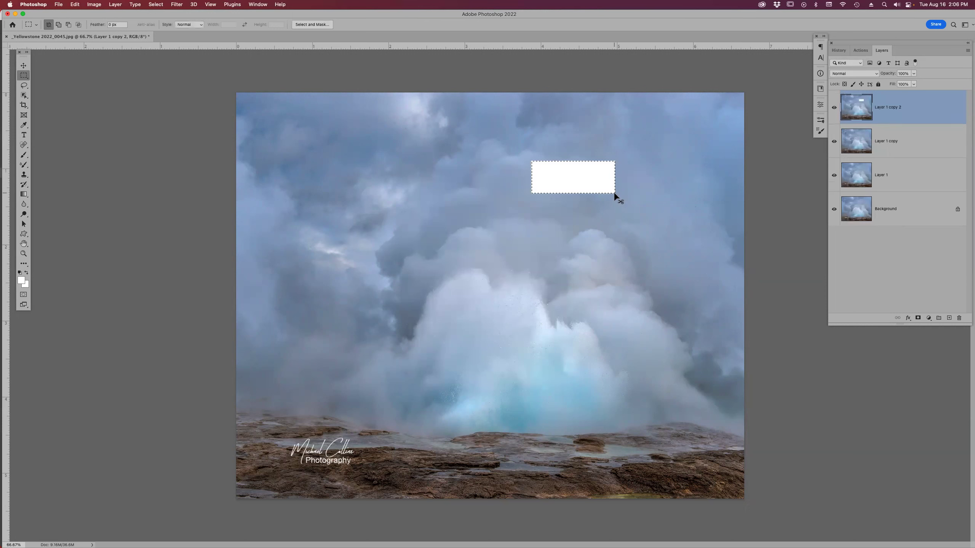
key(d)
key(alt+BackSpace)
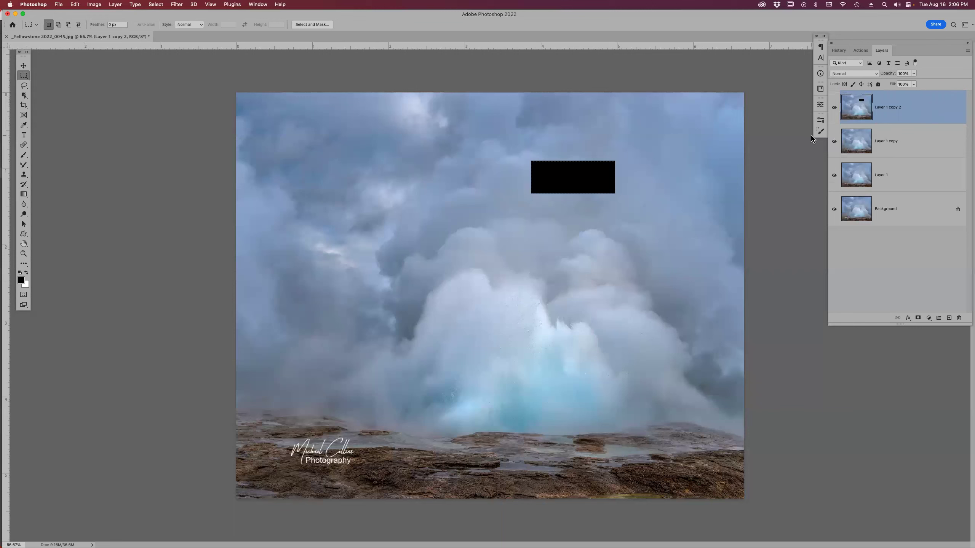
- Deselect and reselect the rectangle, copy it onto a new Layer 2, and float the Layers panel
key(super+d)
key(super+shift+d)
key(super+j)
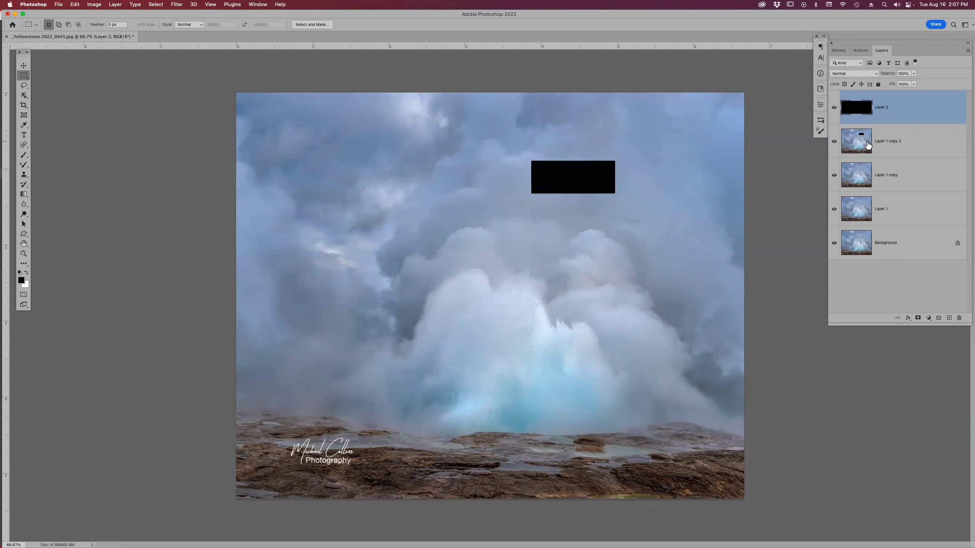
drag(887, 54, 643, 77)
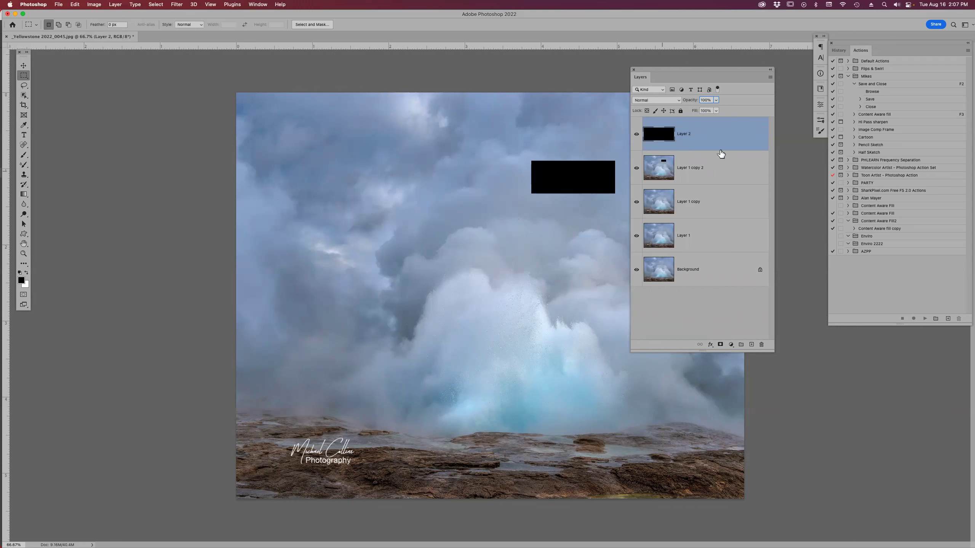
- Set layer thumbnails to Entire Document and dock the Layers panel back beside History and Actions
click(770, 77)
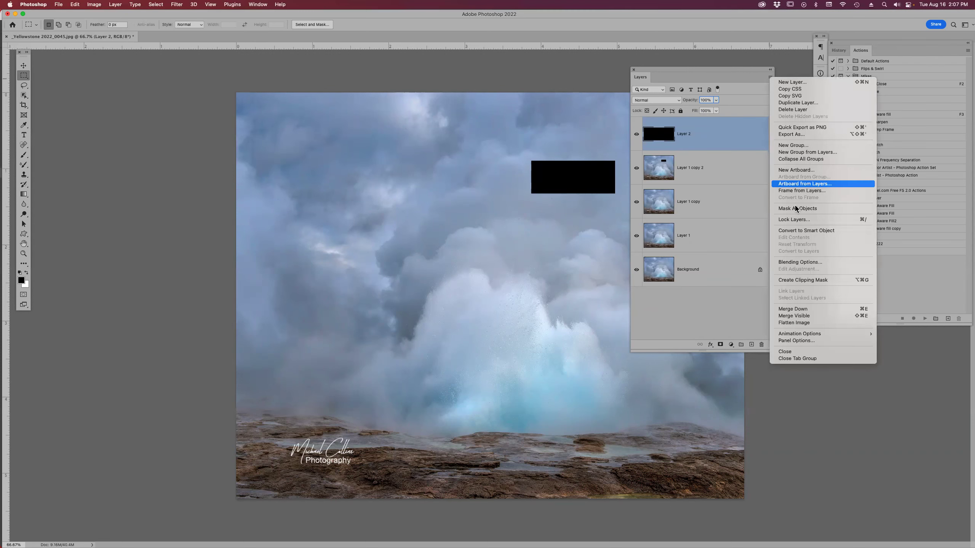
click(806, 341)
click(459, 326)
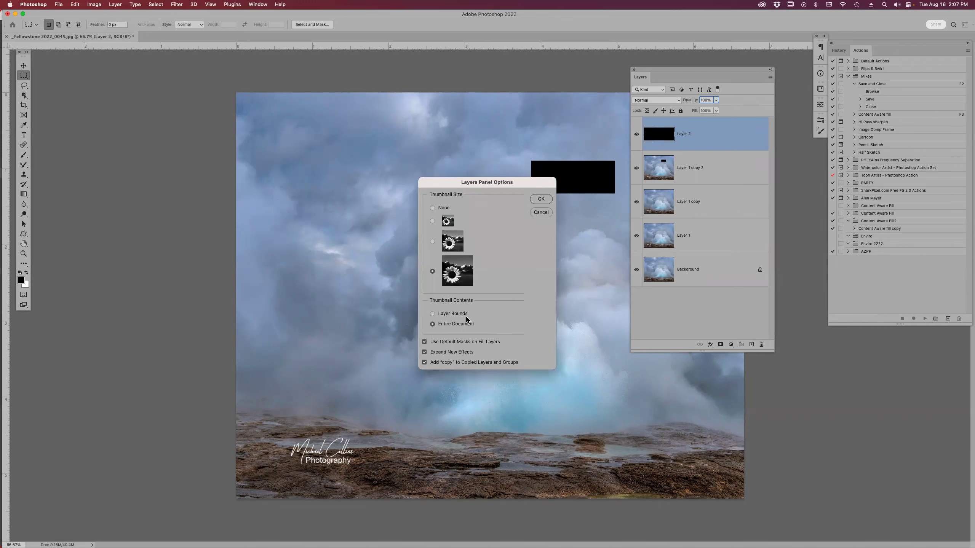
click(540, 199)
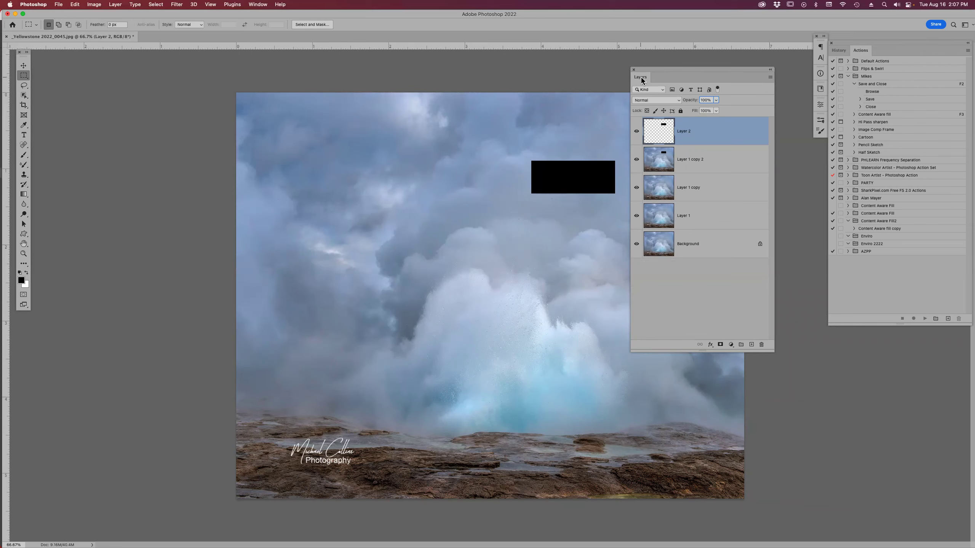
drag(640, 77, 877, 51)
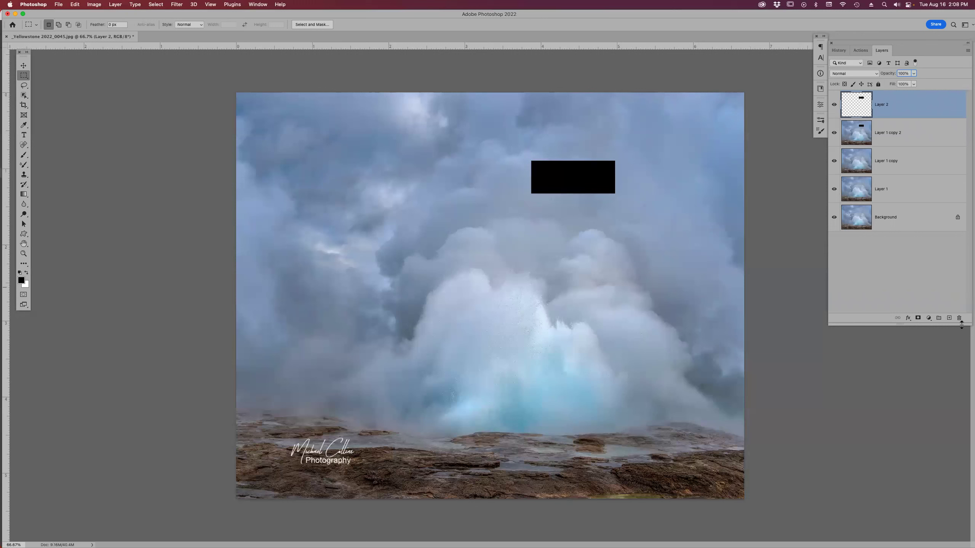
- Delete Layer 2 with the trash icon, confirming Yes, then drag Layer 1 copy 2 into the trash
click(959, 319)
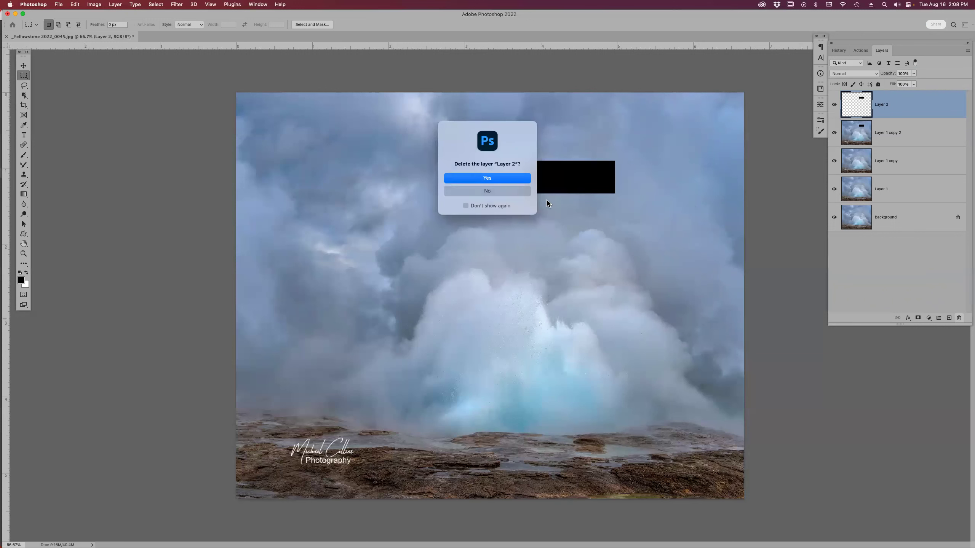
click(498, 179)
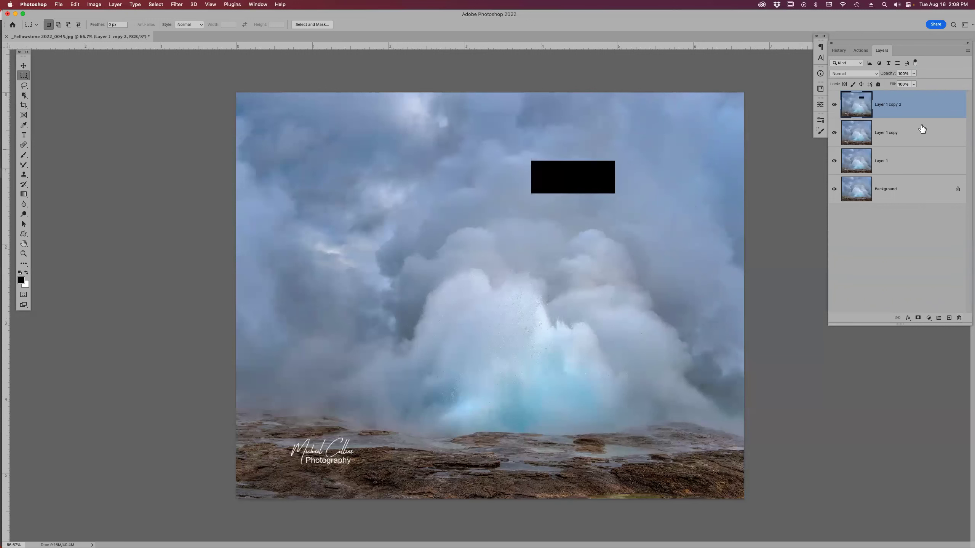
drag(921, 109, 959, 318)
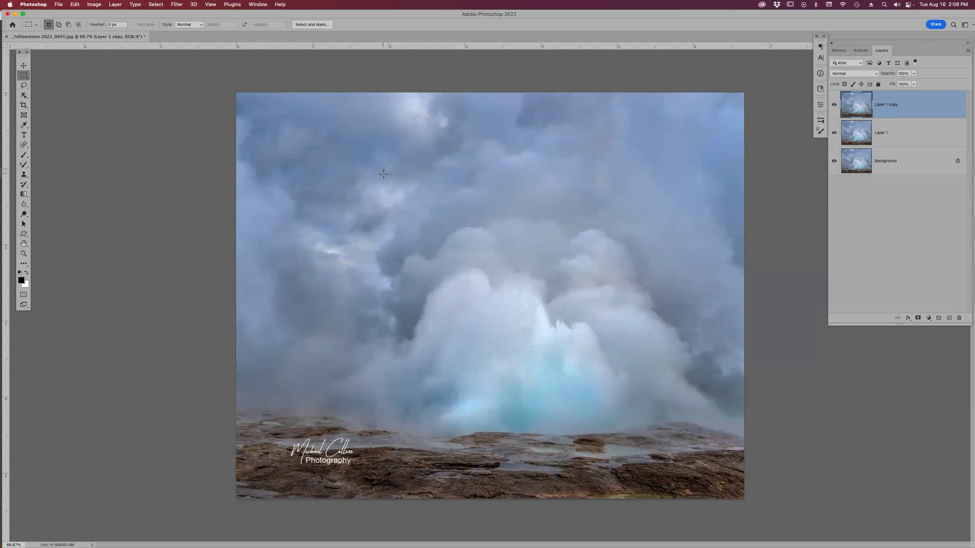
- Draw a placeholder text box in the upper sky, set it to 16 pt, and widen it to four lines
key(t)
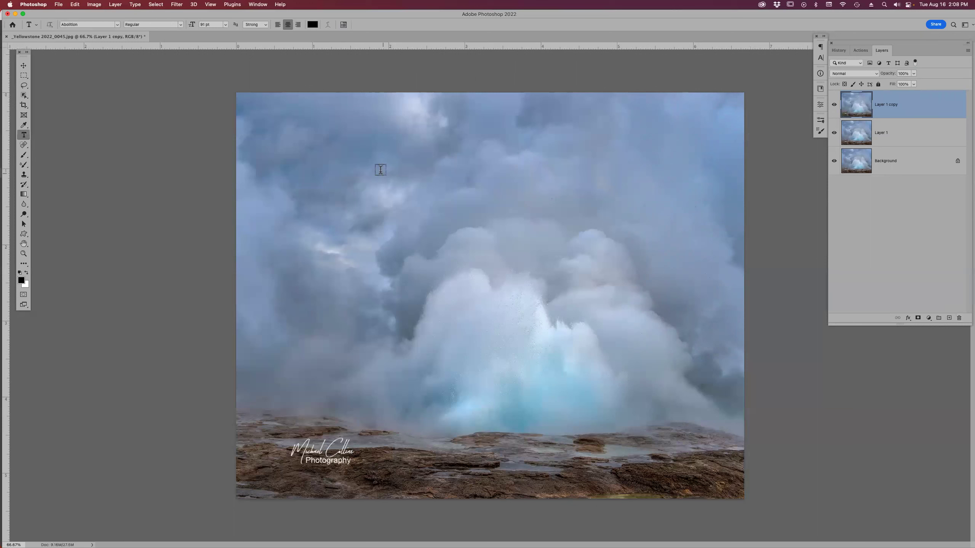
drag(306, 138, 530, 227)
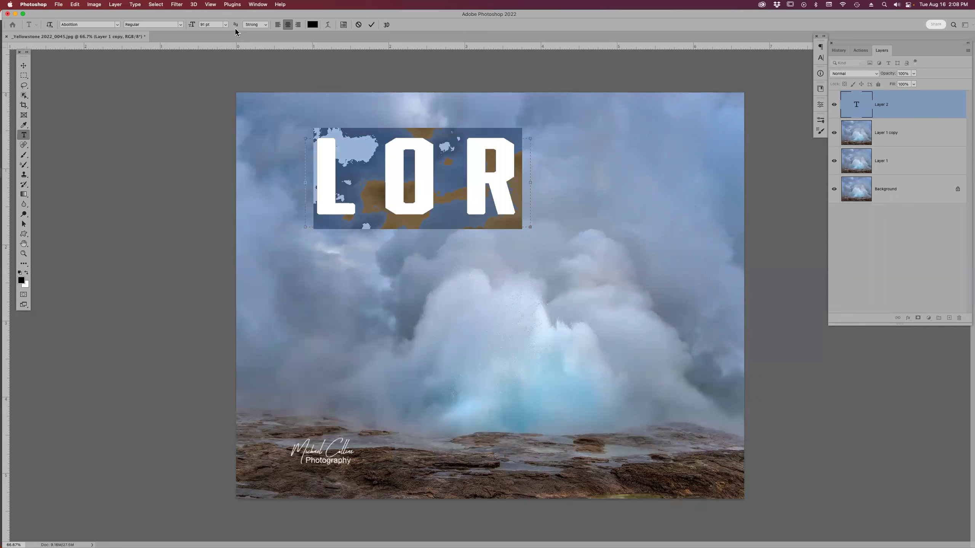
click(225, 25)
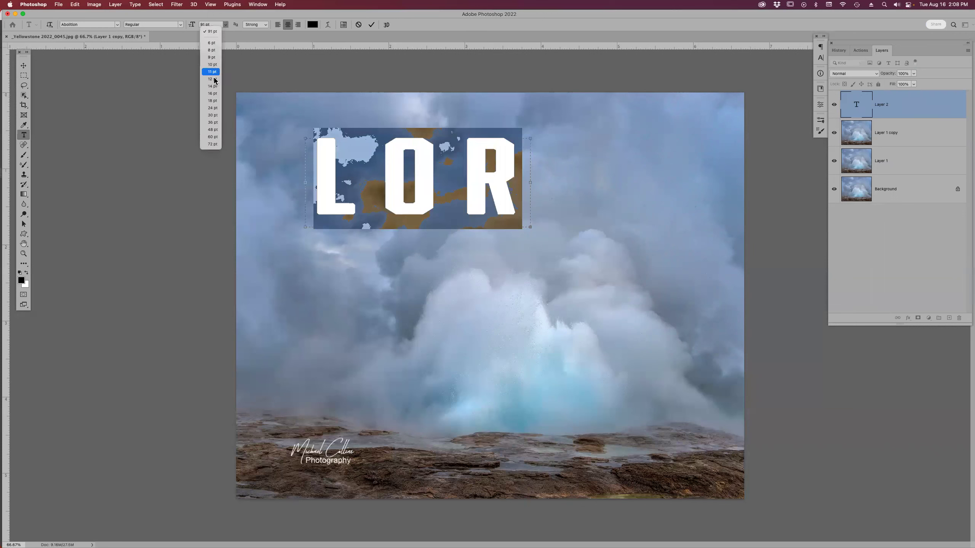
click(213, 93)
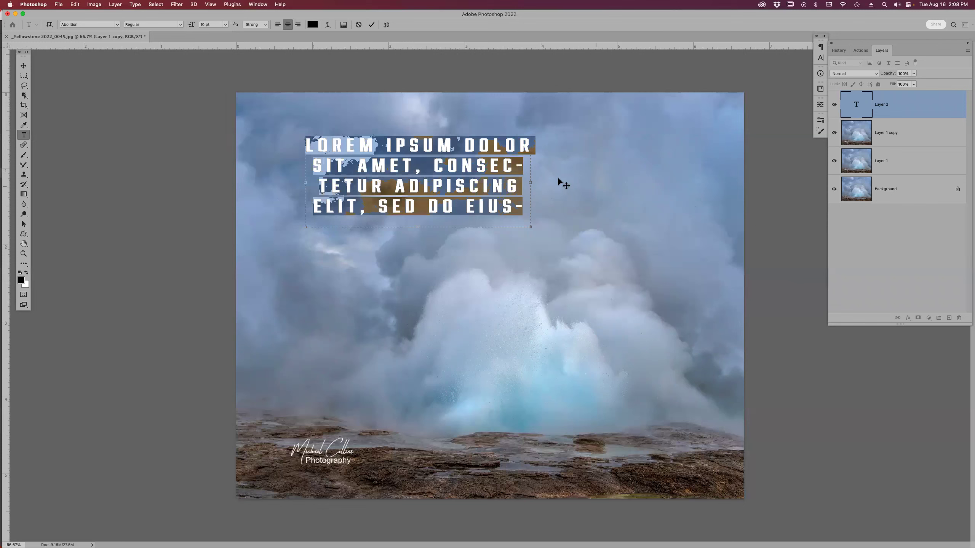
drag(531, 182, 698, 191)
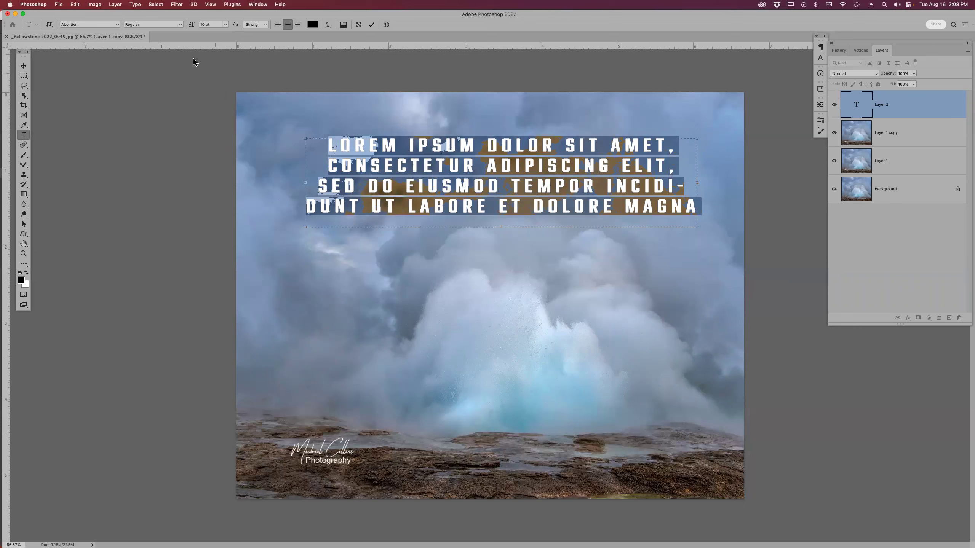
- Try Arial, then search 'varsity' to set the paragraph in Varsity Regular, and commit the text
click(117, 25)
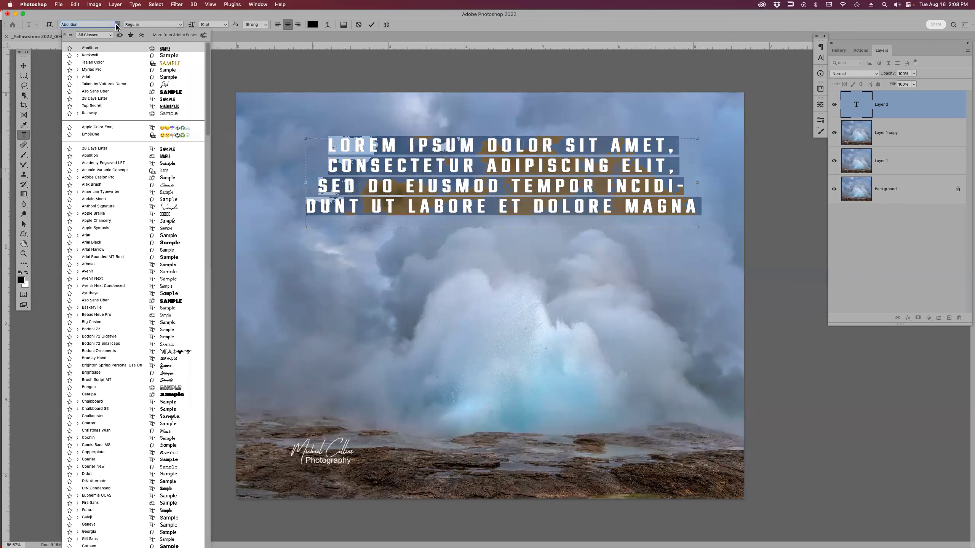
click(114, 75)
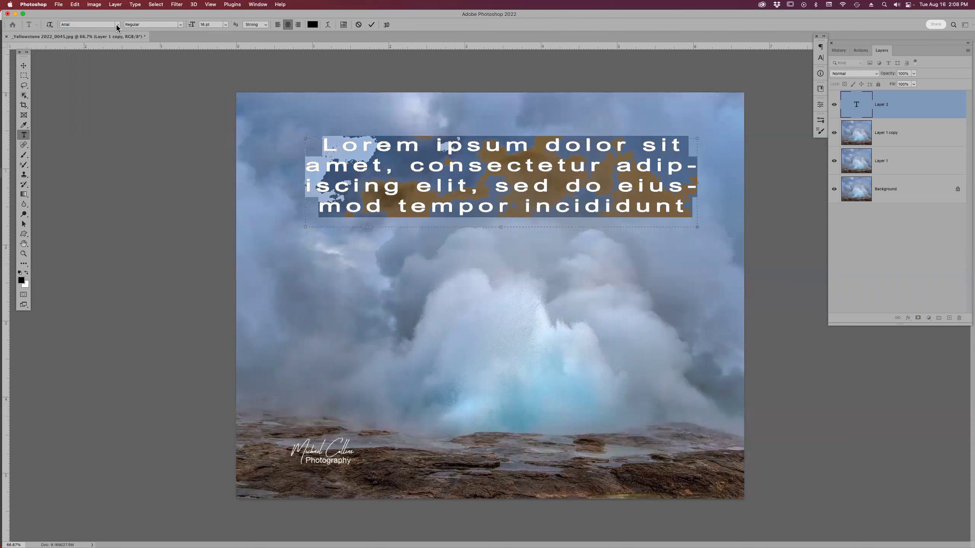
click(117, 26)
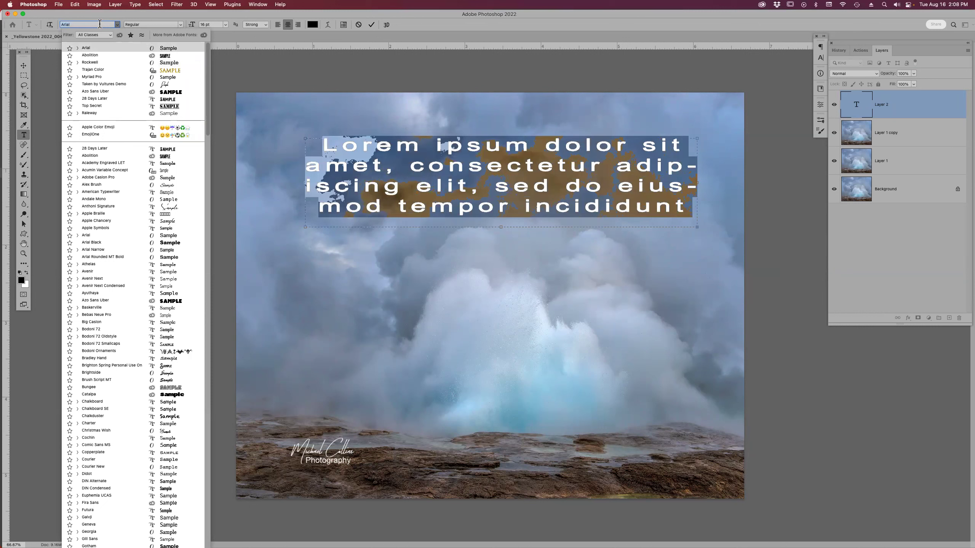
text(var)
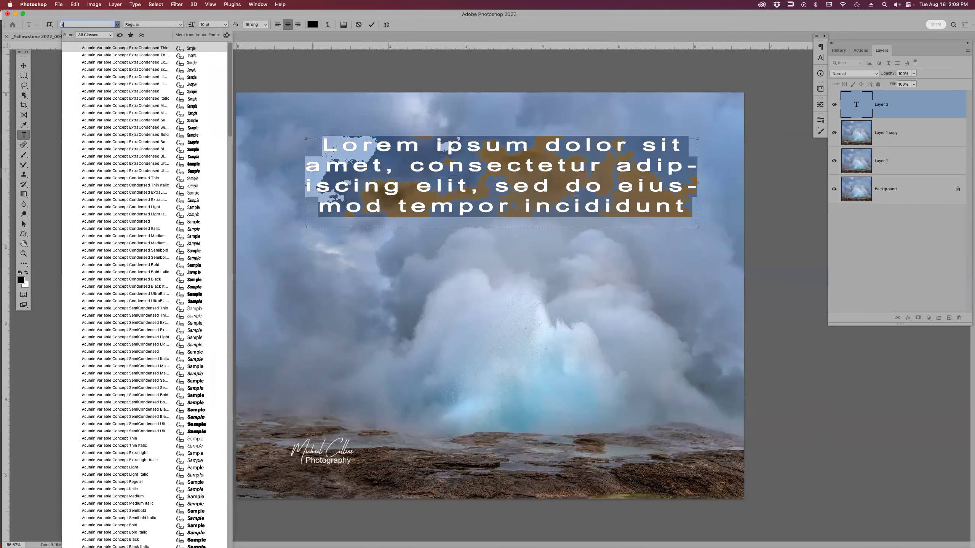
text(s)
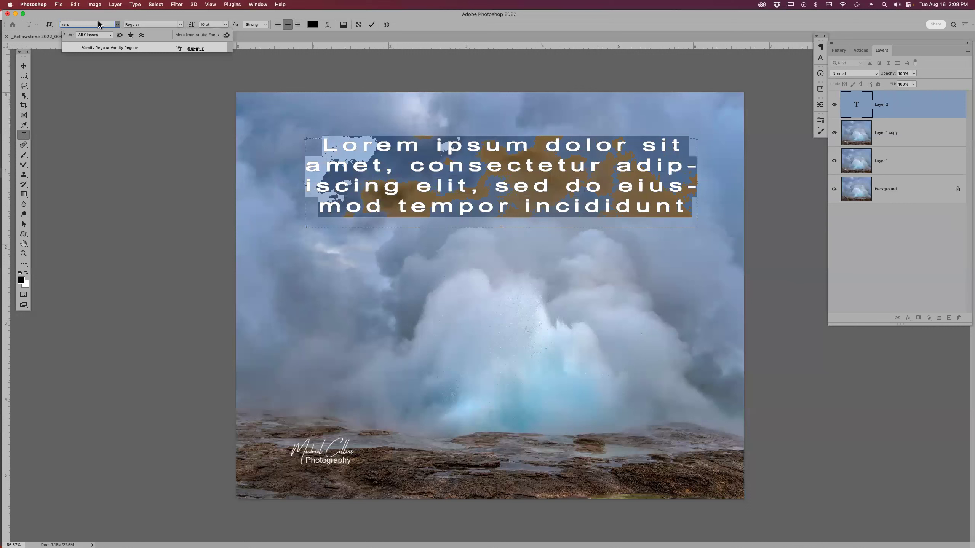
key(BackSpace)
key(BackSpace)
key(BackSpace)
key(BackSpace)
text(varsity)
key(Return)
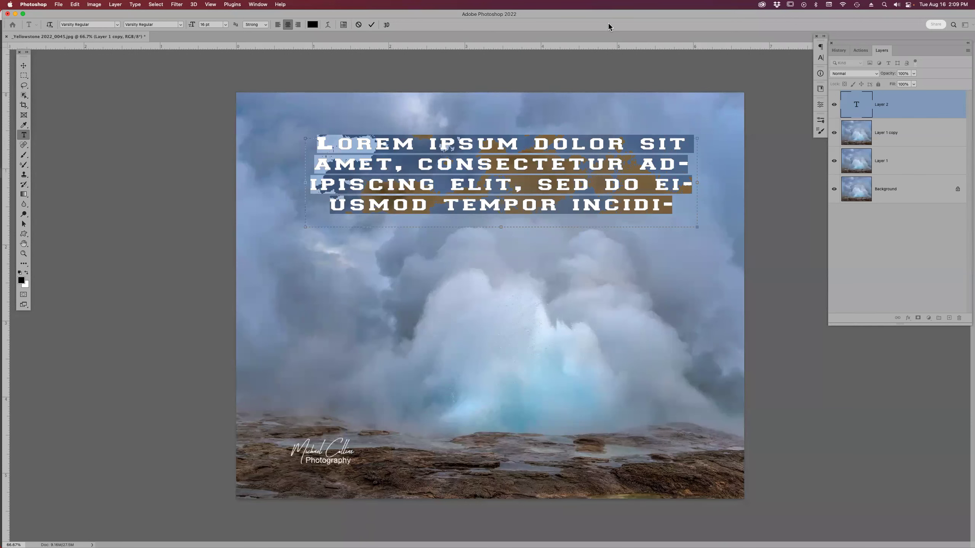
key(super+Return)
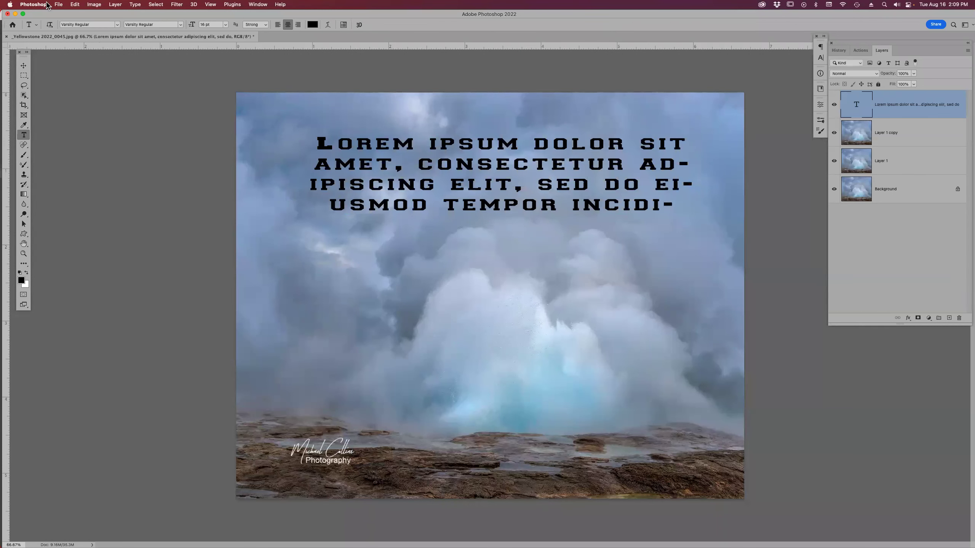
- Uncheck 'Fill new type layers with placeholder text' in the Type preferences
click(43, 4)
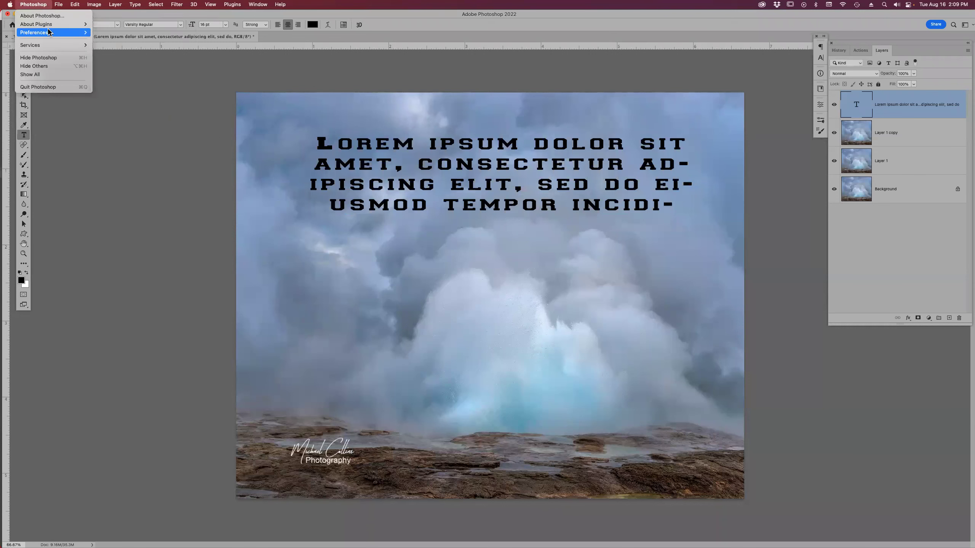
mouse_move(57, 33)
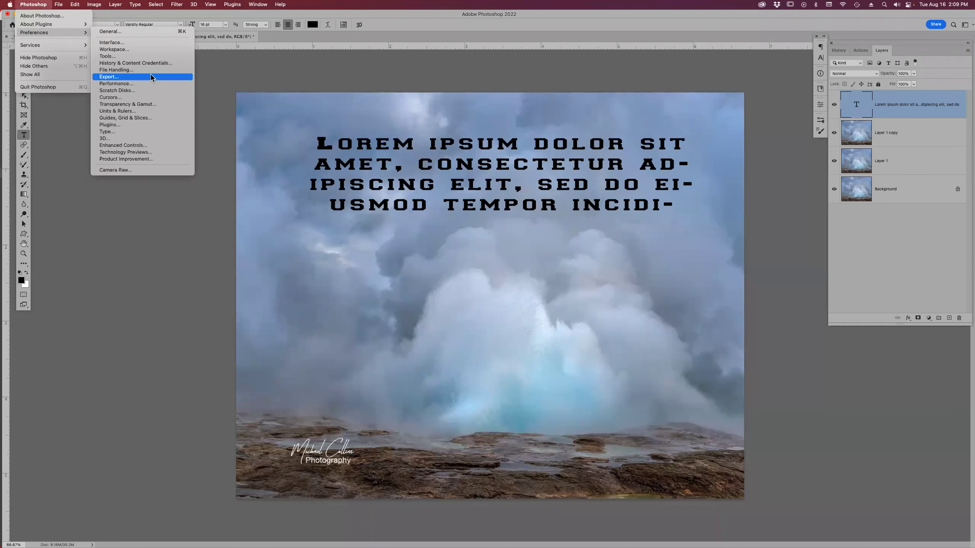
click(151, 132)
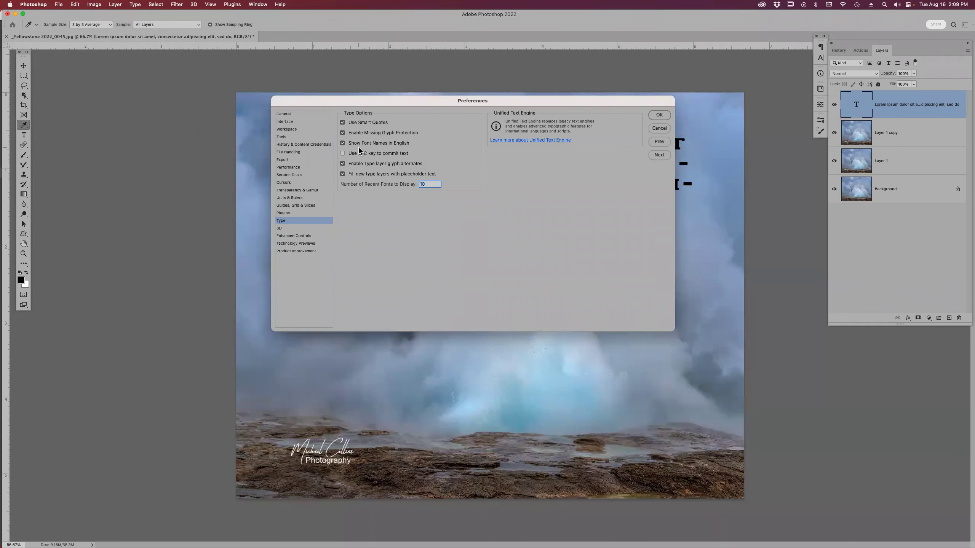
click(343, 175)
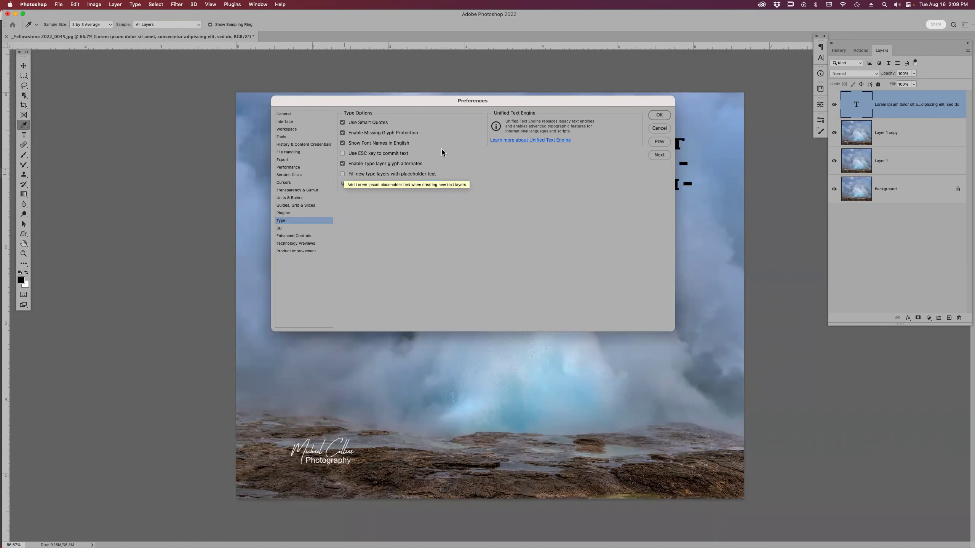
click(660, 117)
- Draw a trial text box in the canvas middle to confirm it stays empty, then discard it
key(t)
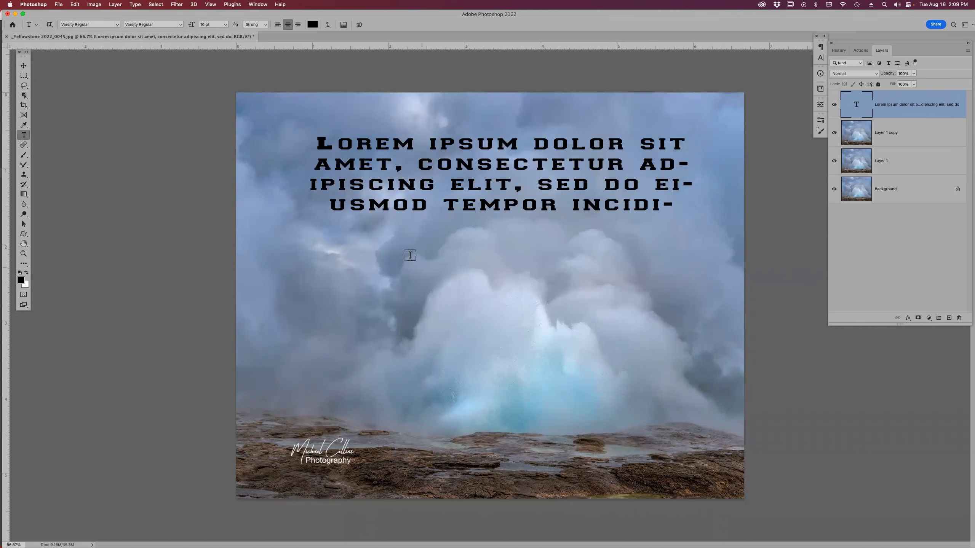
drag(365, 238, 644, 366)
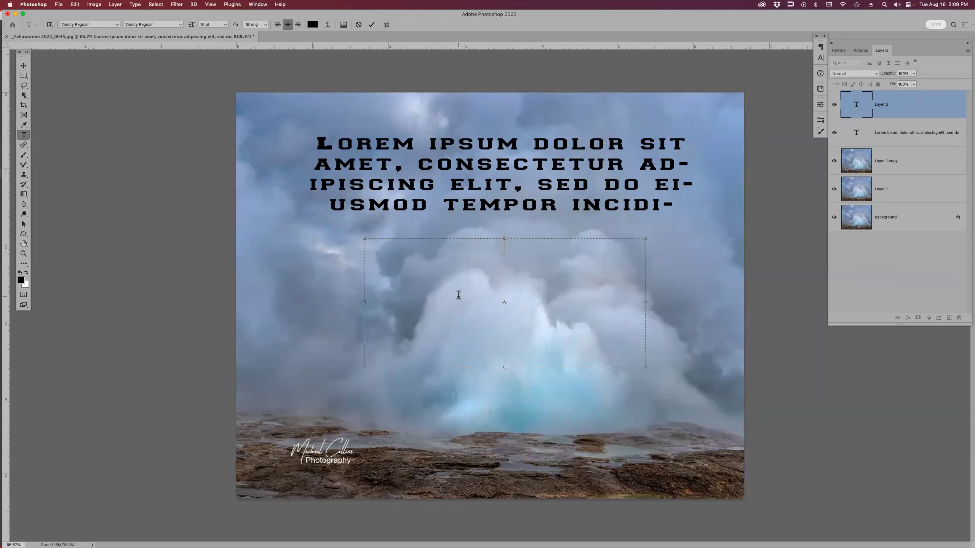
key(Escape)
click(37, 5)
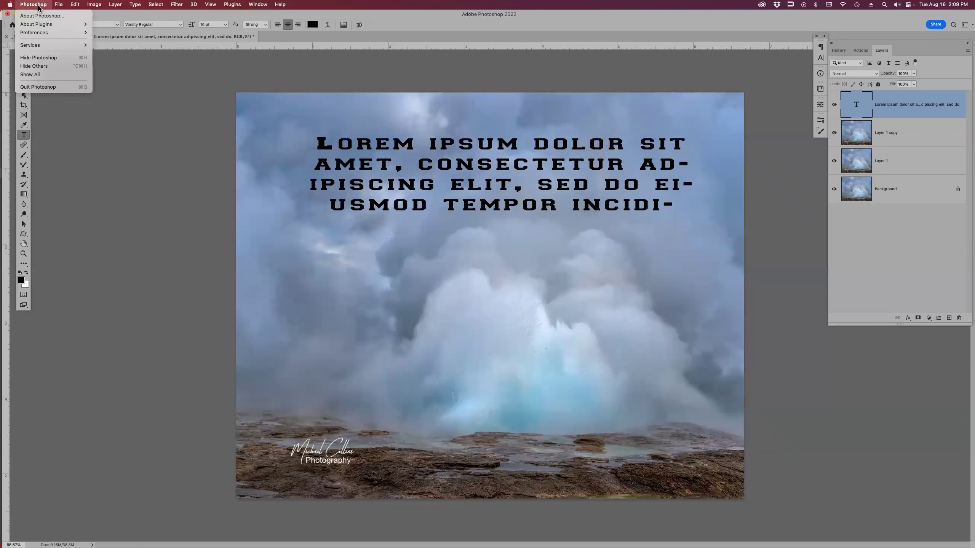
mouse_move(50, 32)
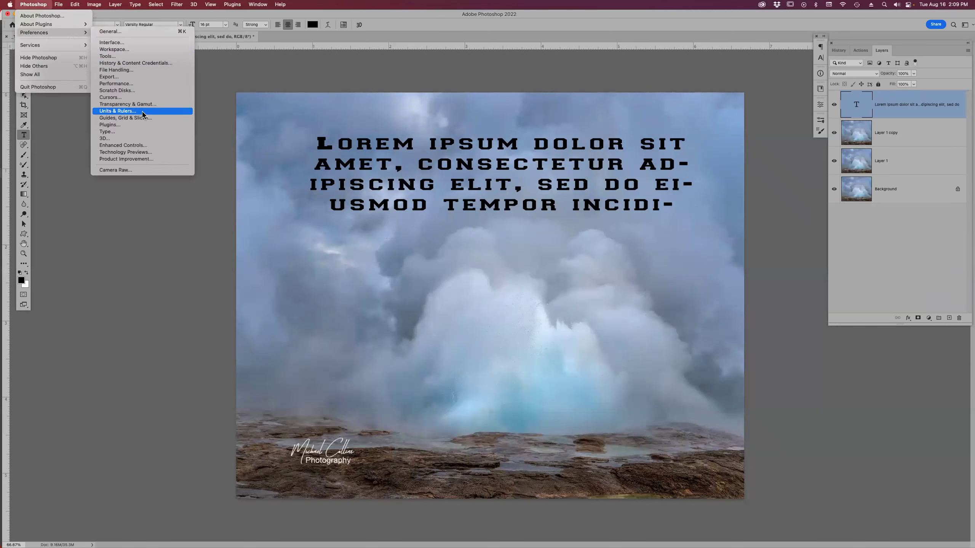
- Check the placeholder-text option for new type layers in Type preferences, then click OK
click(140, 133)
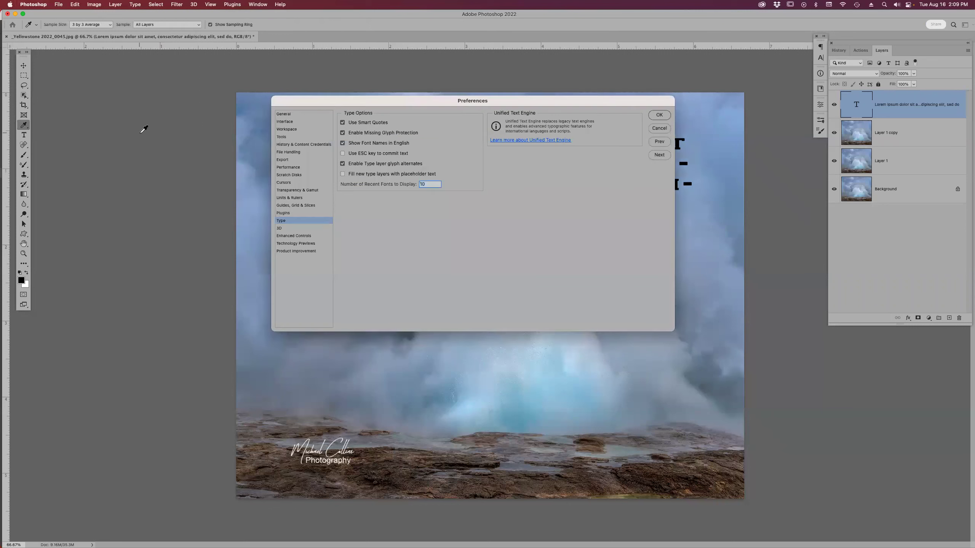
click(342, 174)
click(659, 115)
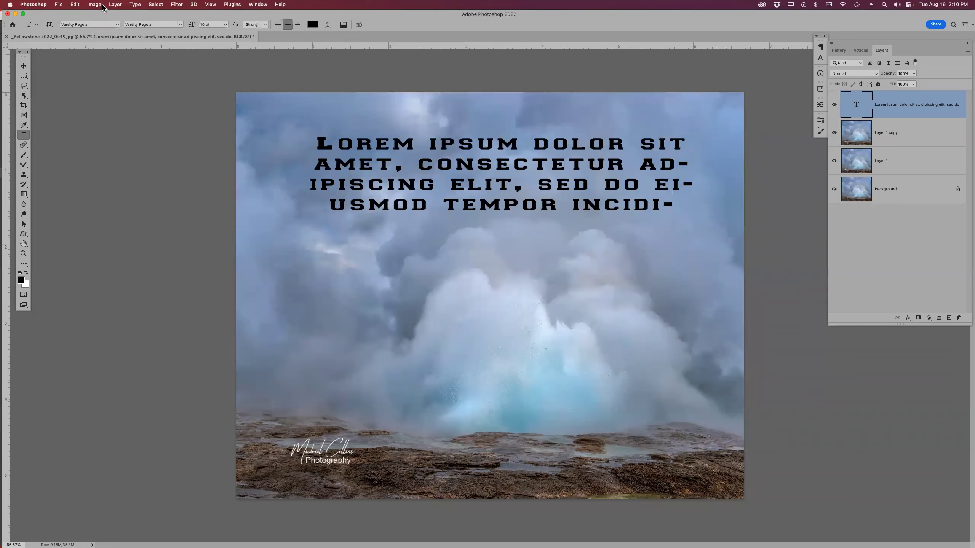
click(116, 24)
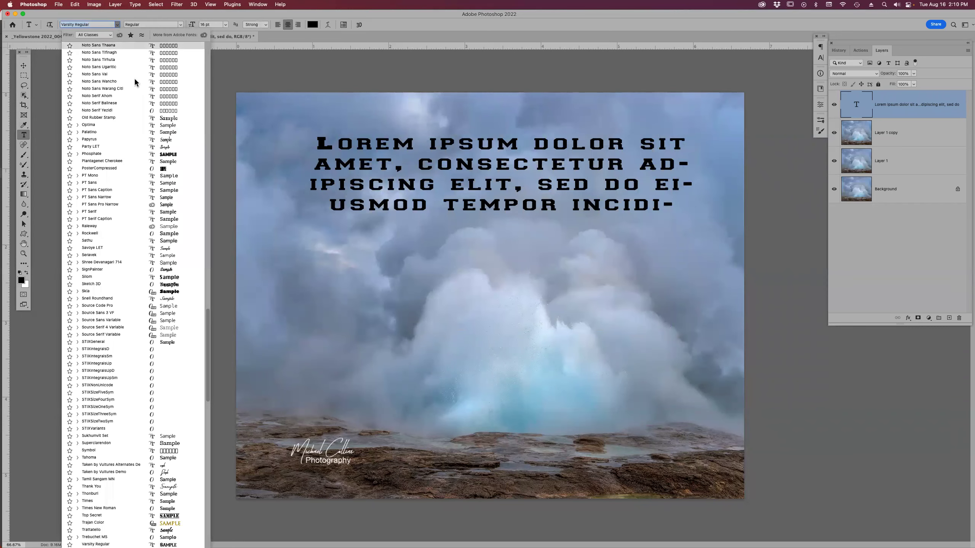
scroll(134, 81, up, 10)
scroll(133, 79, up, 15)
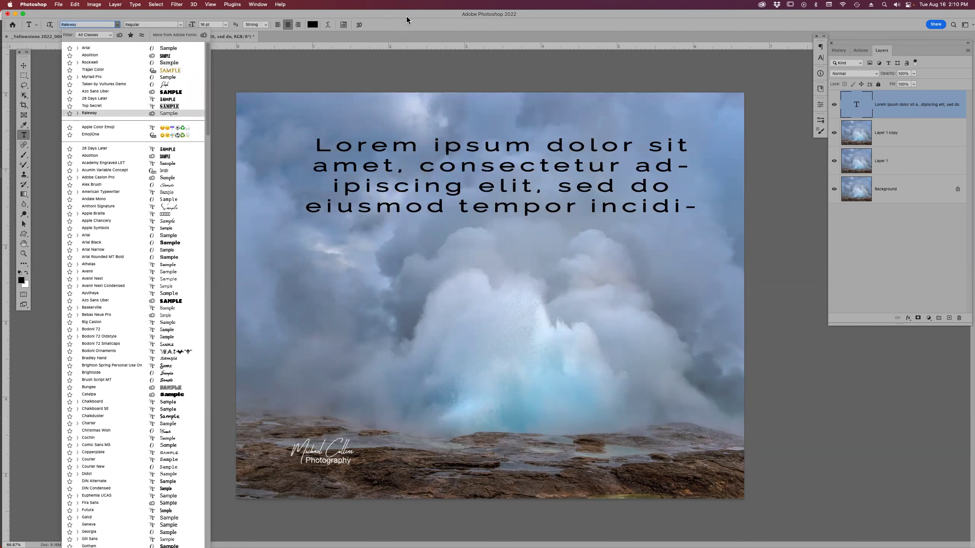
click(422, 135)
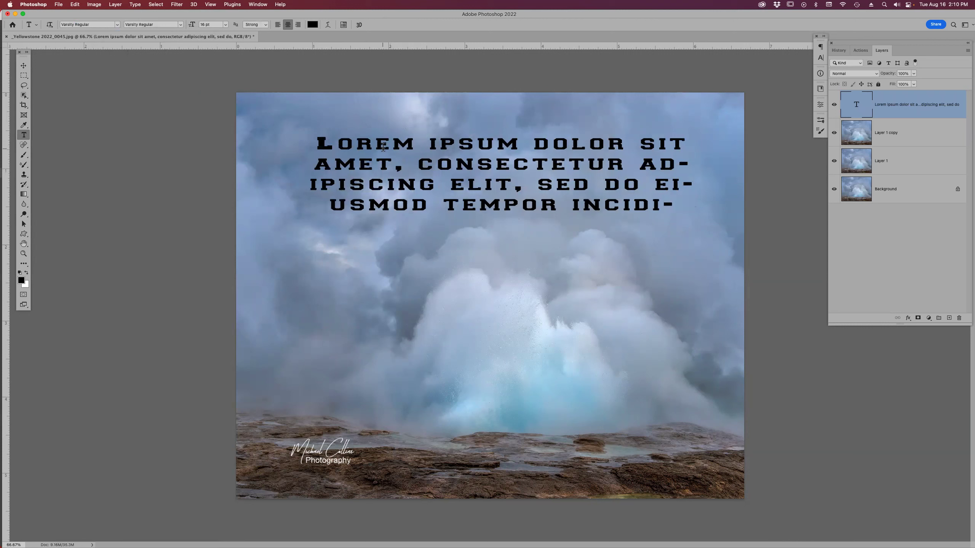
- Select all the Lorem ipsum paragraph text and colour it bright red
click(358, 159)
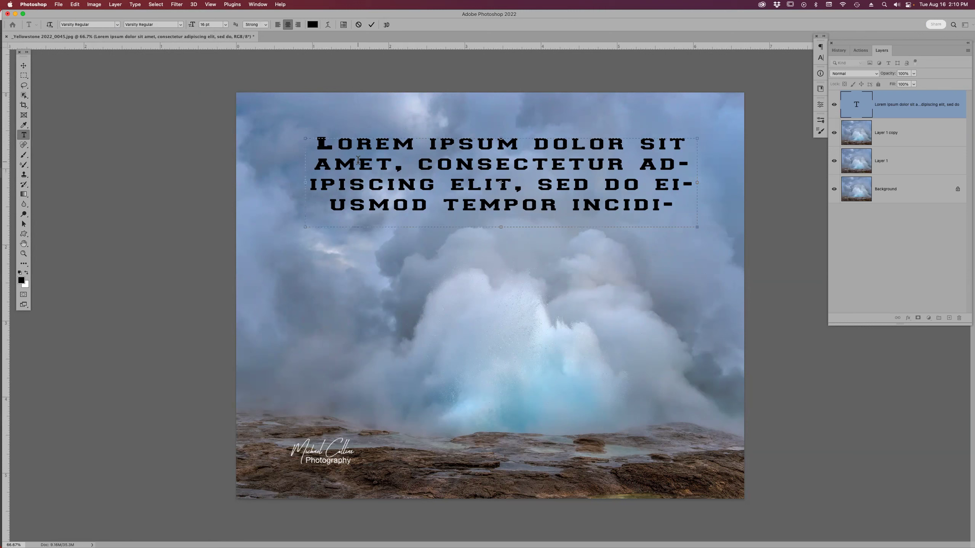
key(super+a)
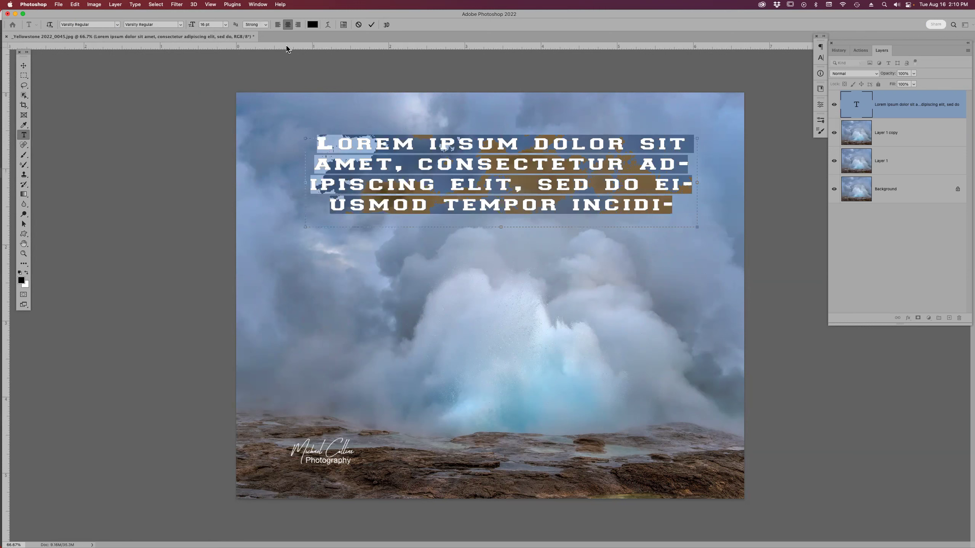
click(312, 24)
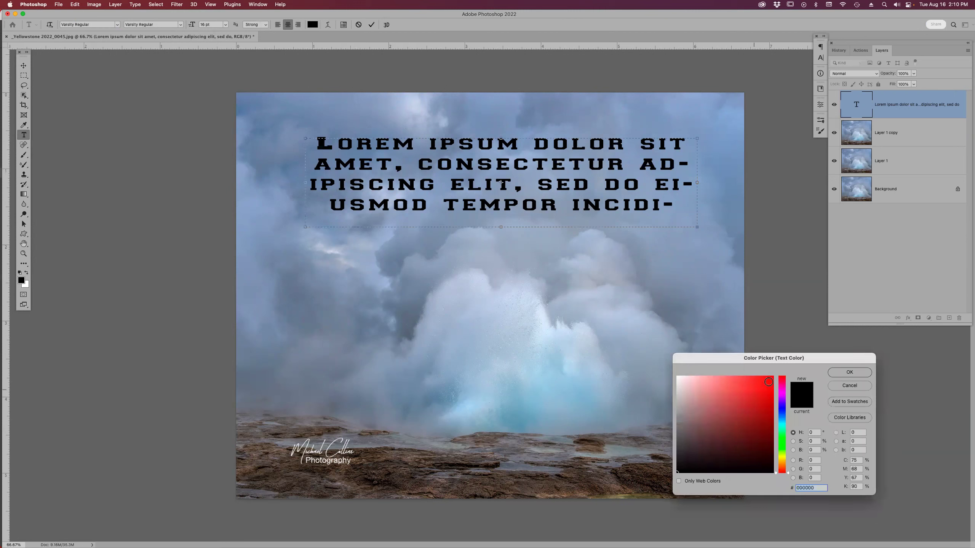
click(771, 377)
click(846, 373)
click(541, 273)
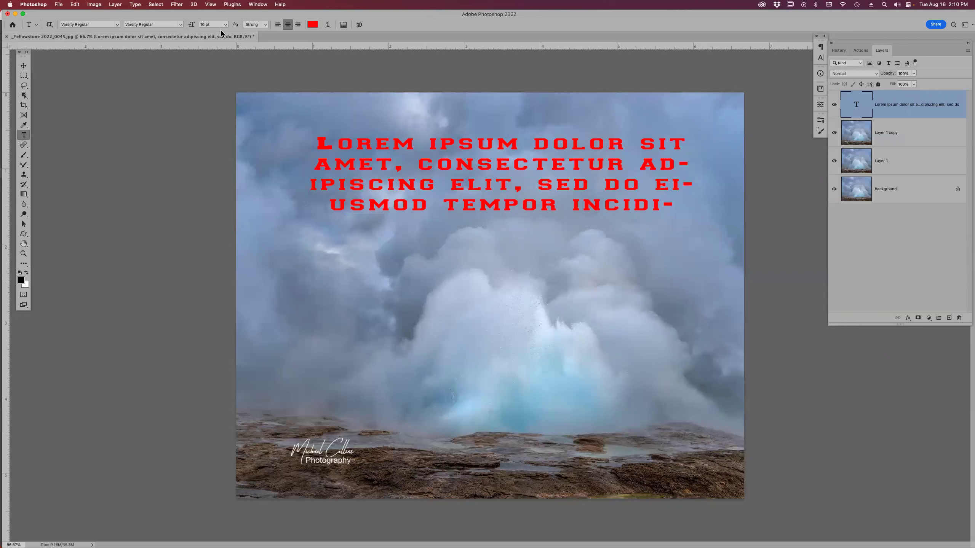
- Recolour the paragraph text bright green (#06fb2e)
click(313, 25)
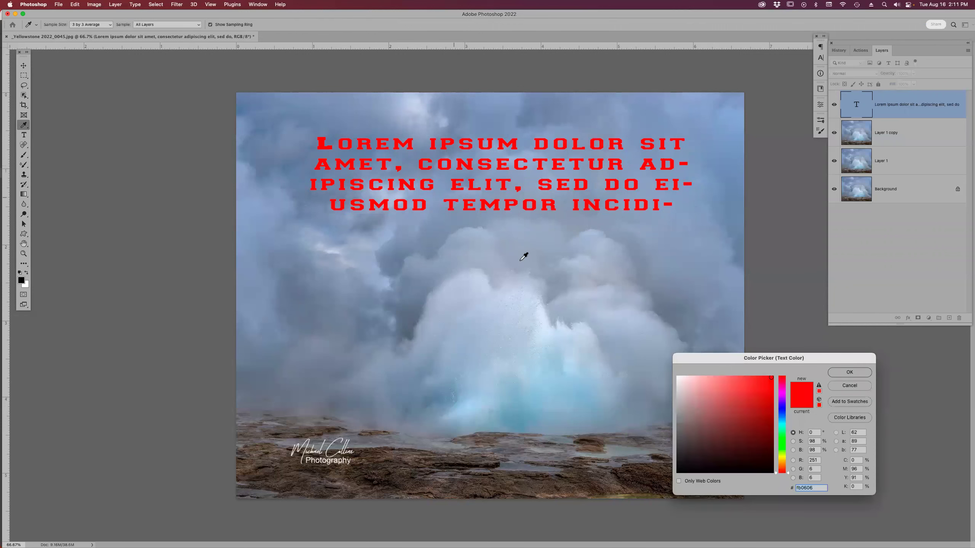
click(782, 438)
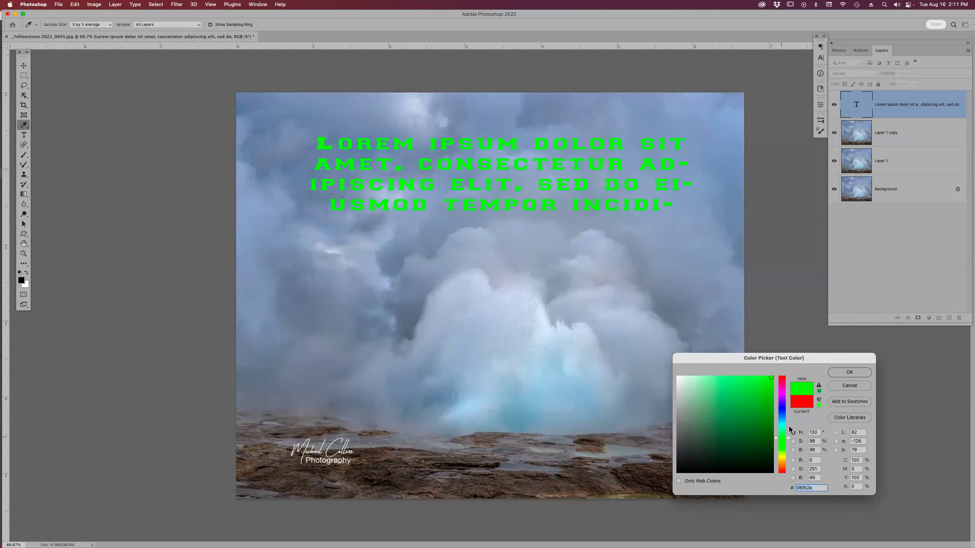
click(844, 373)
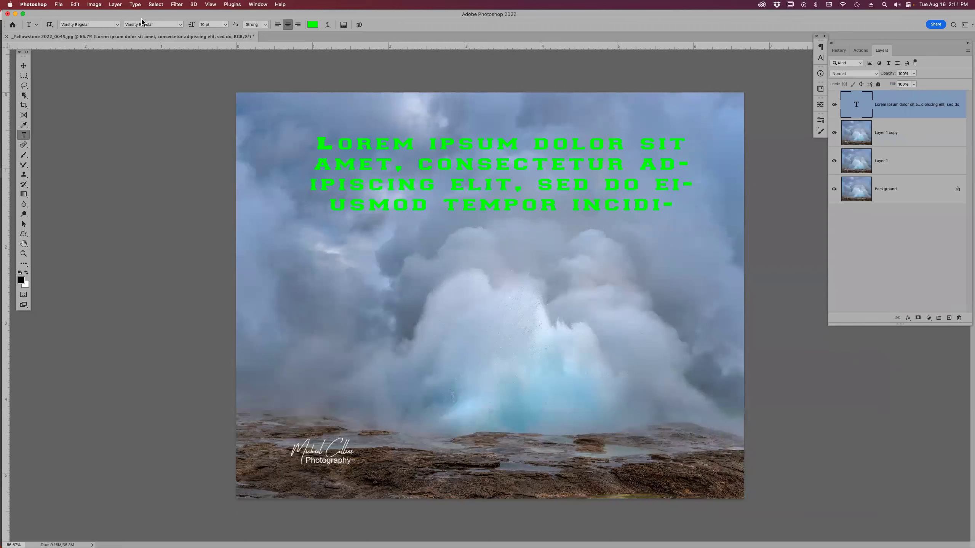
- Search 'ar' in the font family list and apply Arial to the paragraph
click(117, 25)
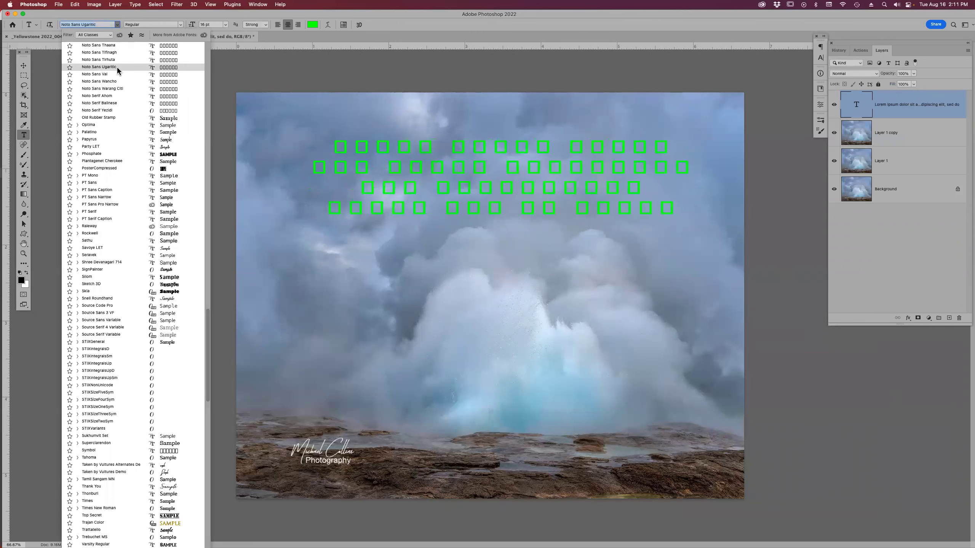
text(ar)
scroll(144, 294, up, 15)
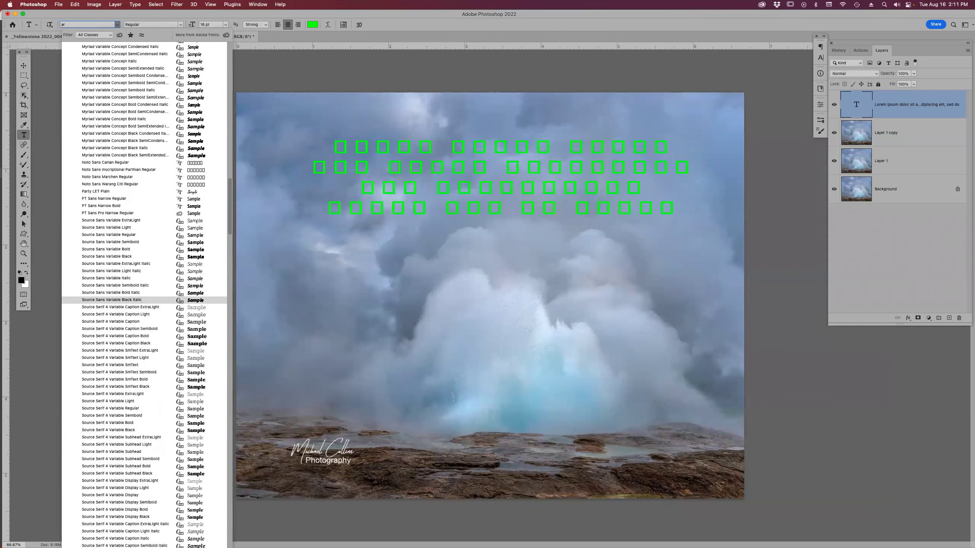
scroll(144, 295, up, 5)
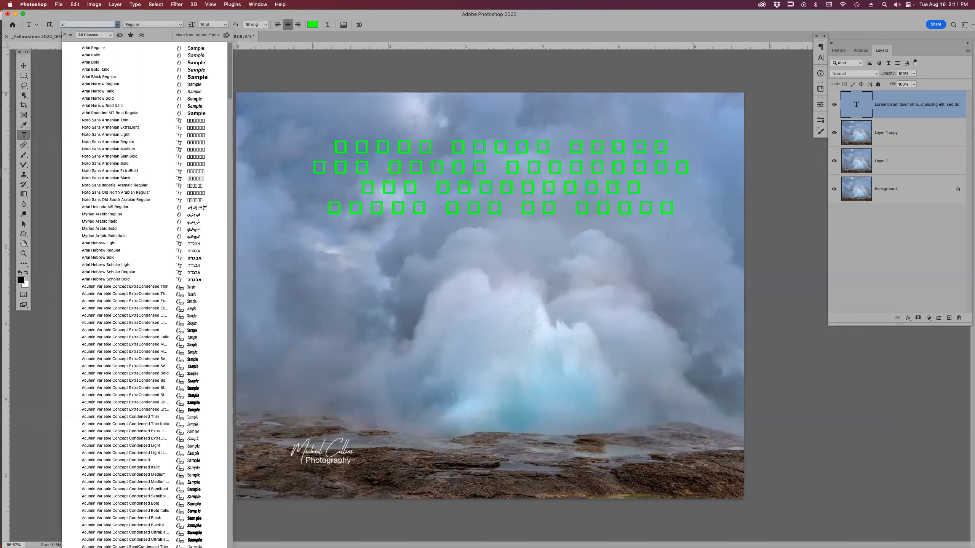
click(105, 55)
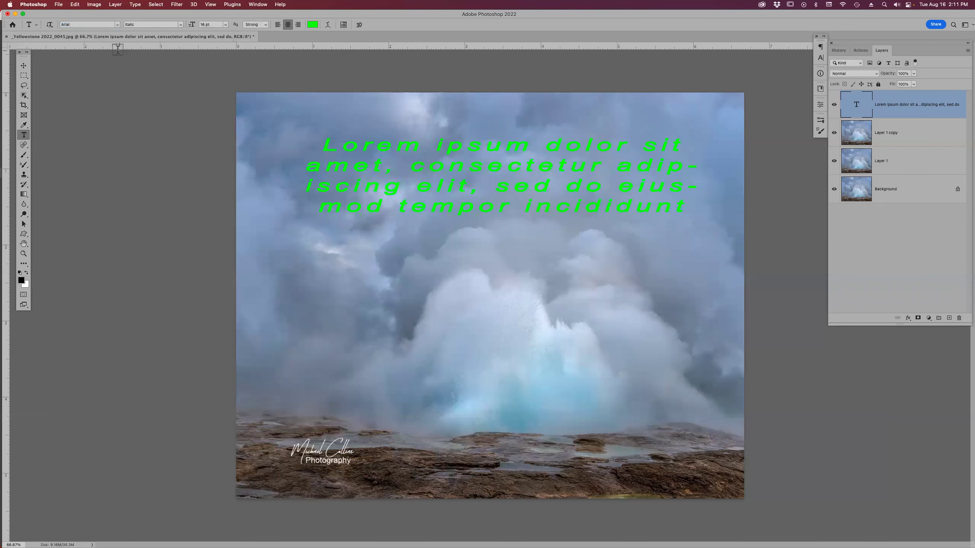
- Set the paragraph's font style to Bold, then to Bold Italic
click(178, 25)
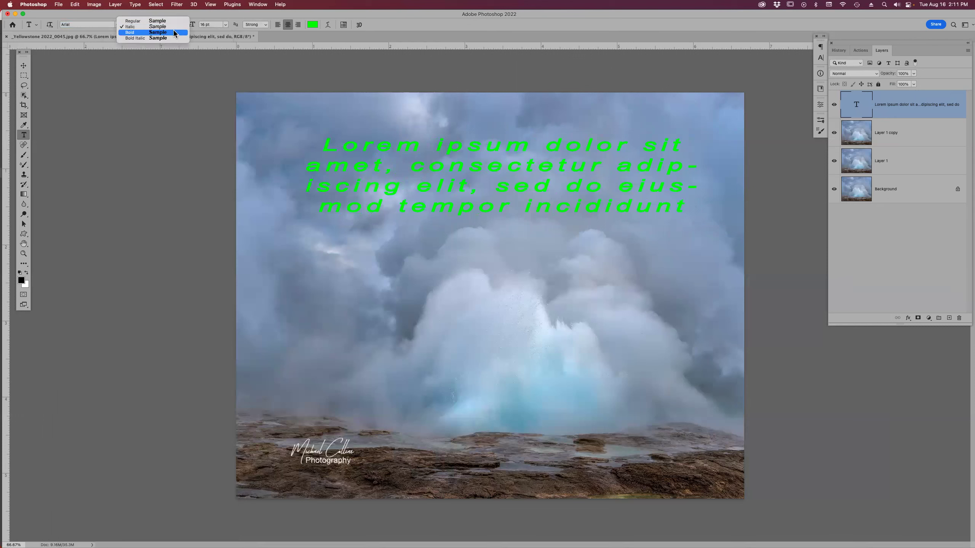
click(174, 32)
click(178, 25)
click(173, 39)
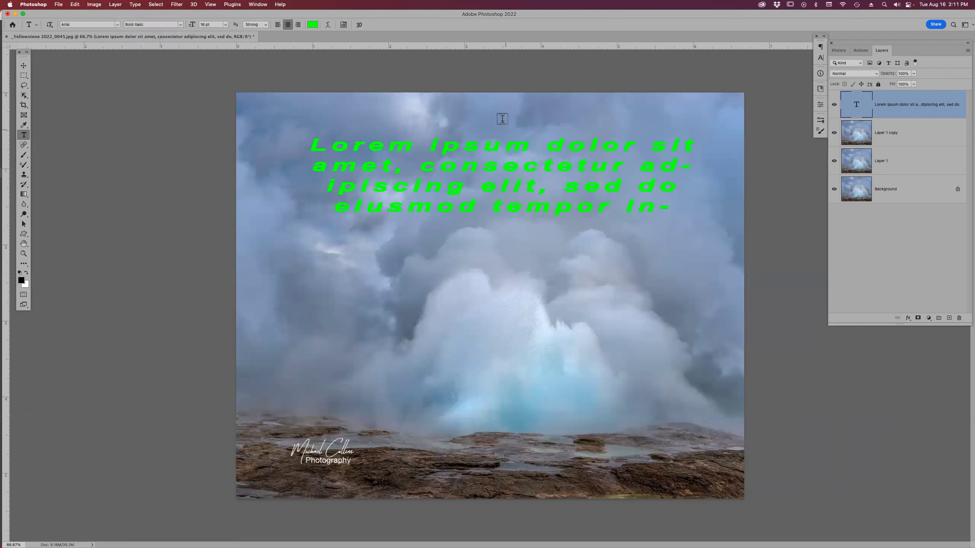
- Colour the word 'ipsum' red within the green paragraph
double_click(472, 144)
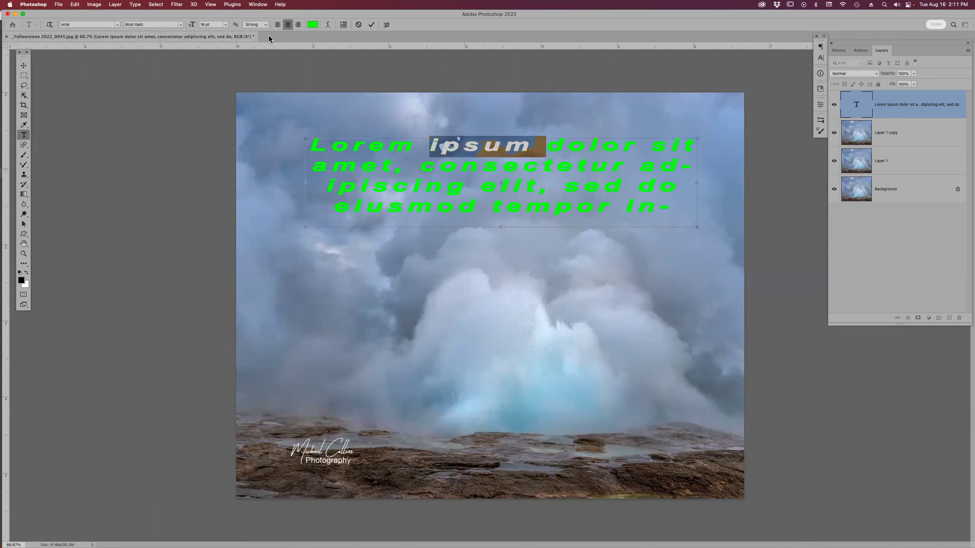
click(312, 25)
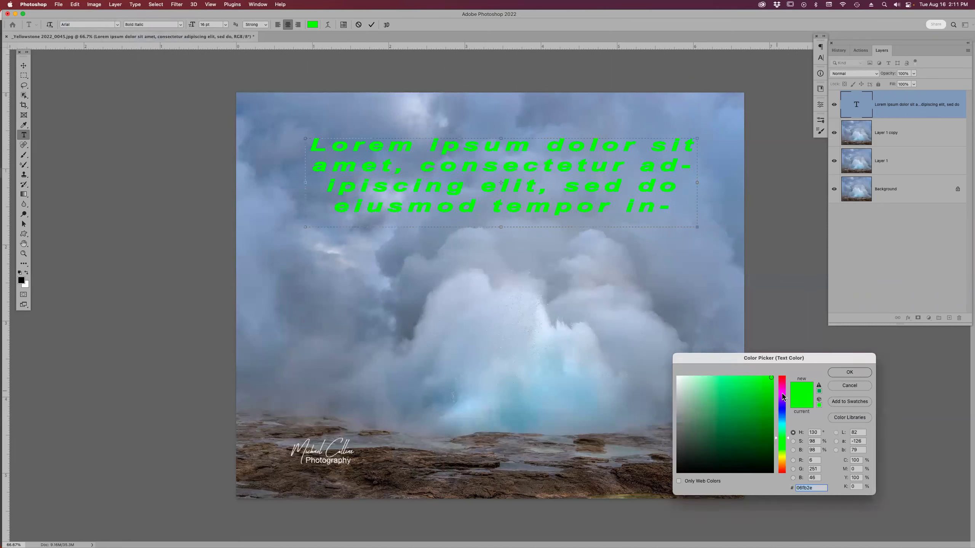
click(783, 378)
click(846, 374)
click(759, 333)
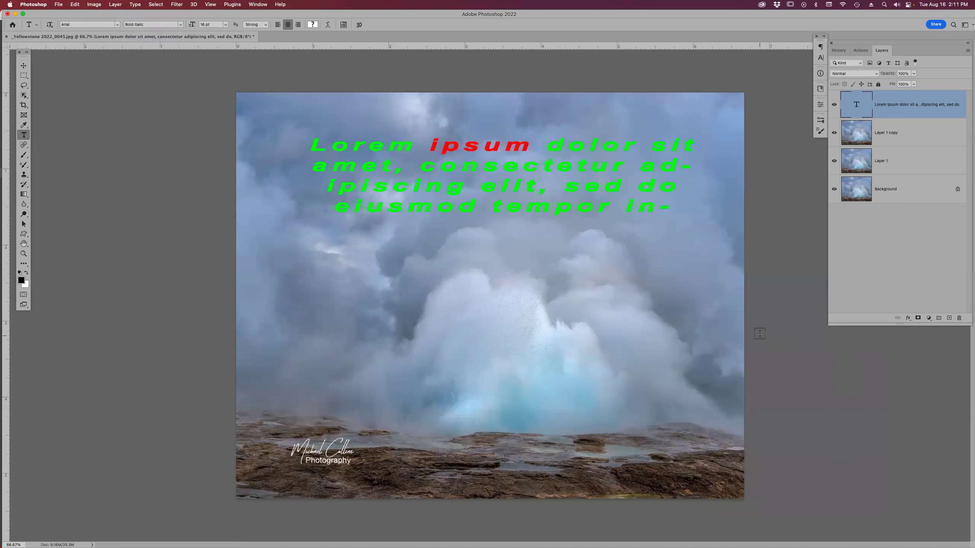
- Colour the 'o' in 'dolor' red and commit the text edit
click(567, 144)
drag(569, 144, 587, 145)
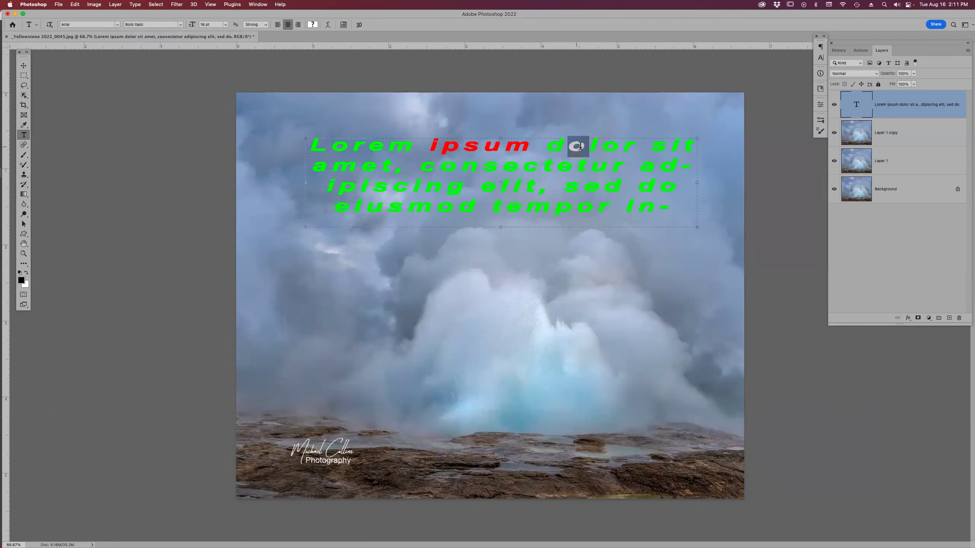
click(312, 24)
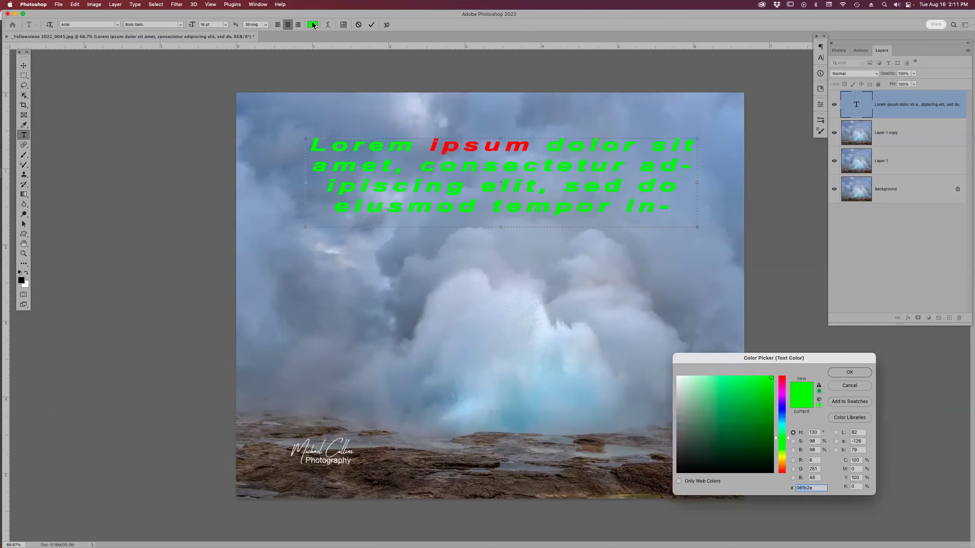
click(786, 379)
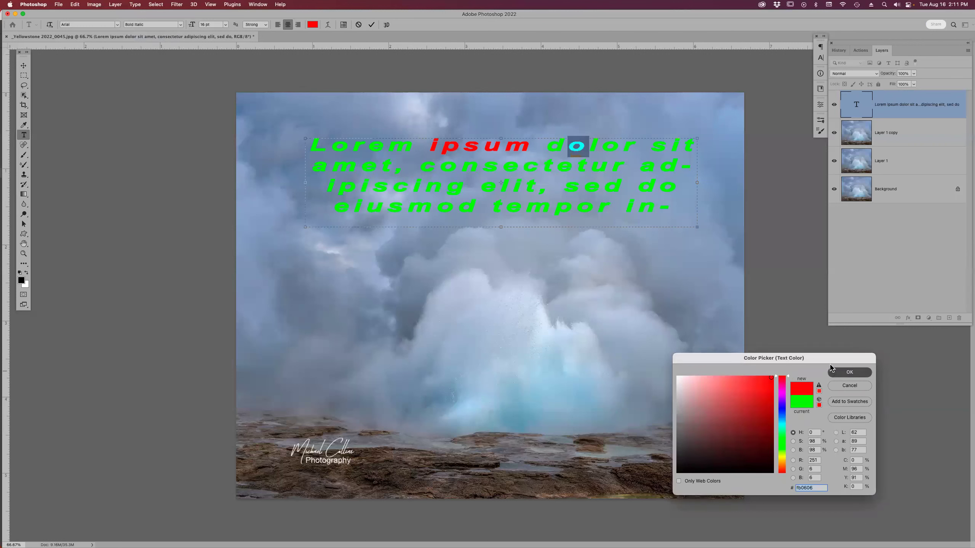
click(849, 371)
click(638, 334)
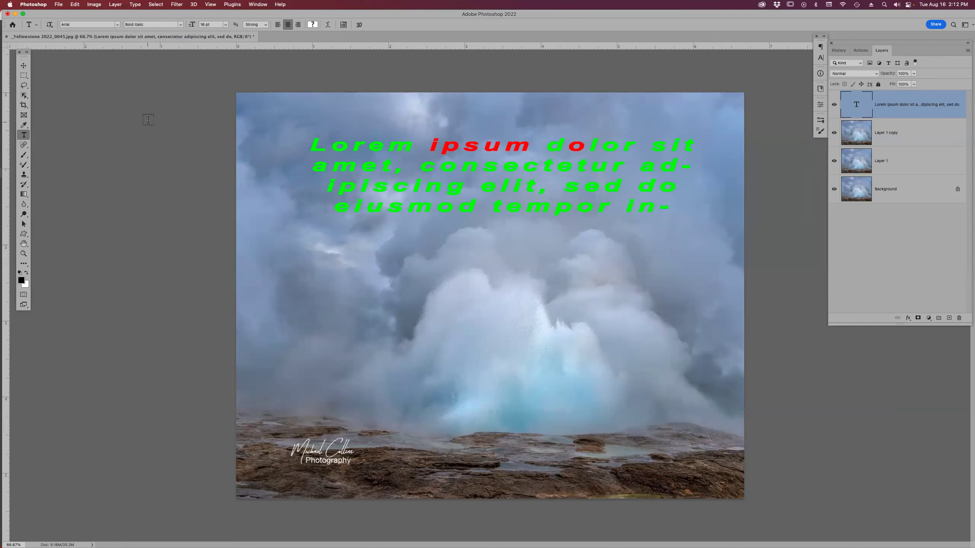
- Uncheck Enable legacy 'Save As' in File Handling preferences and confirm with OK
click(36, 5)
mouse_move(42, 33)
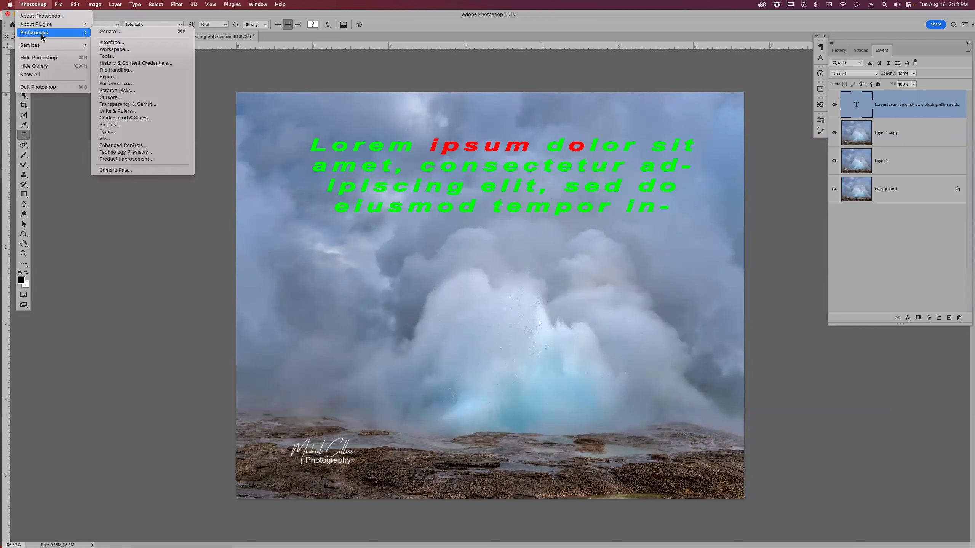
click(129, 78)
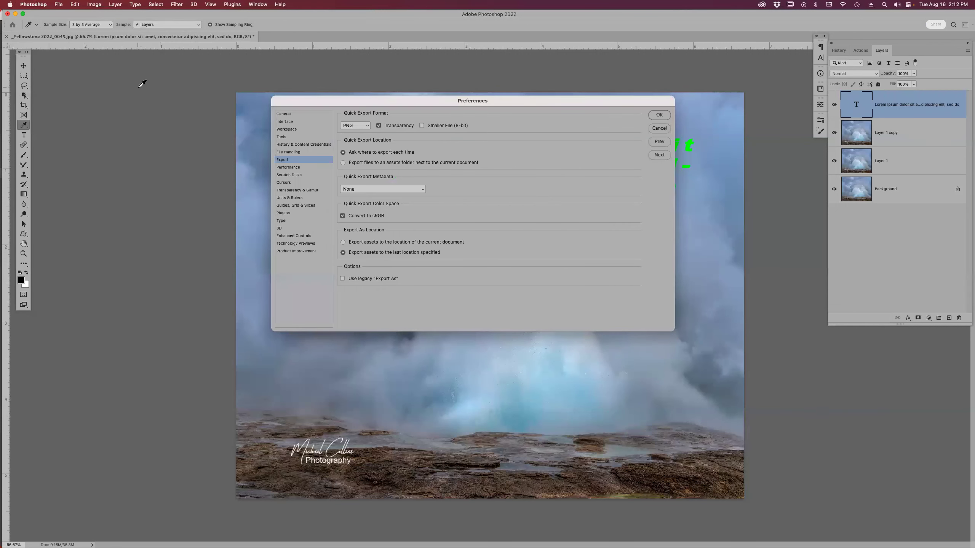
click(294, 153)
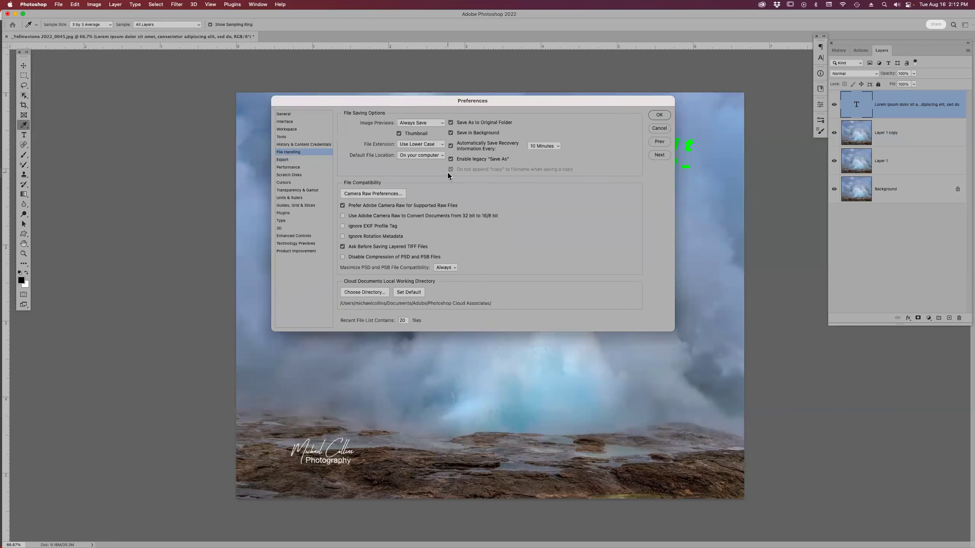
click(451, 159)
click(659, 116)
key(t)
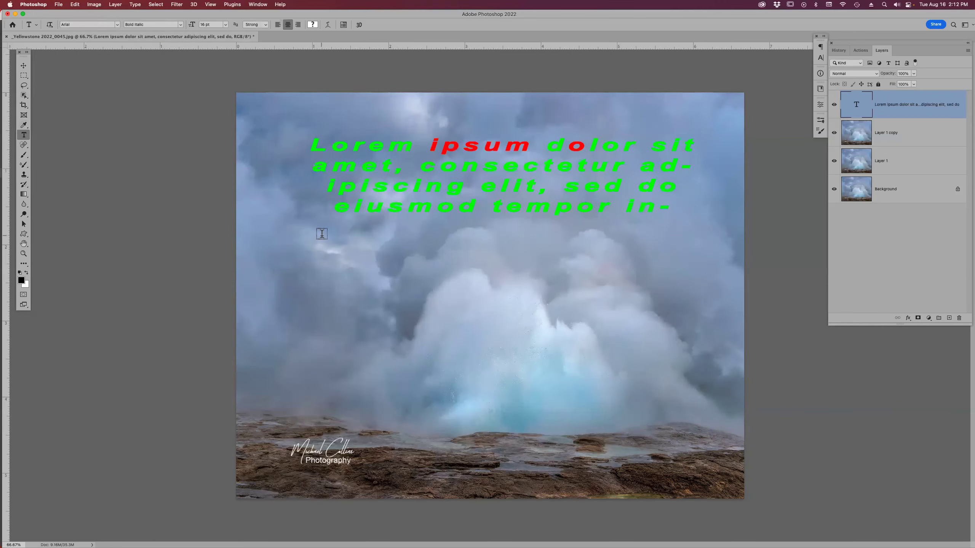
key(super+shift+s)
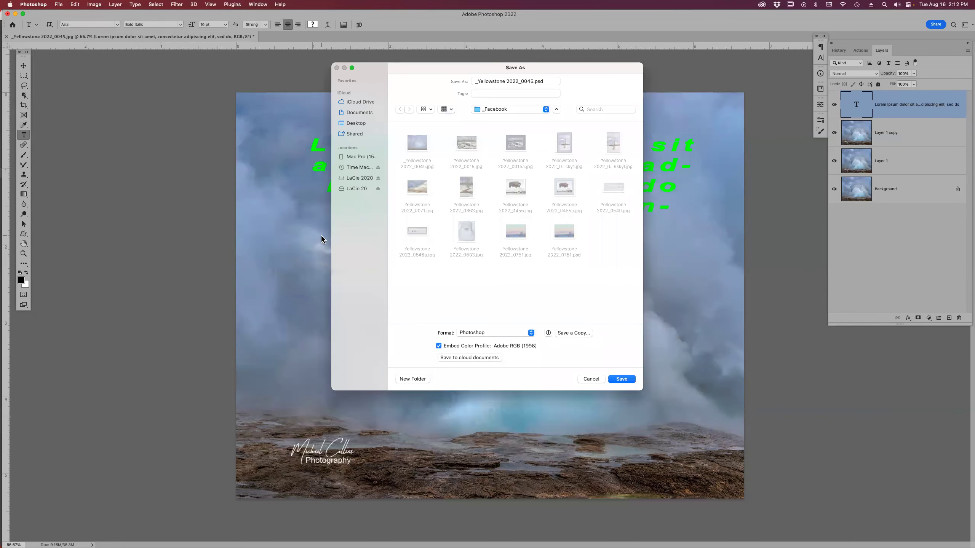
click(533, 333)
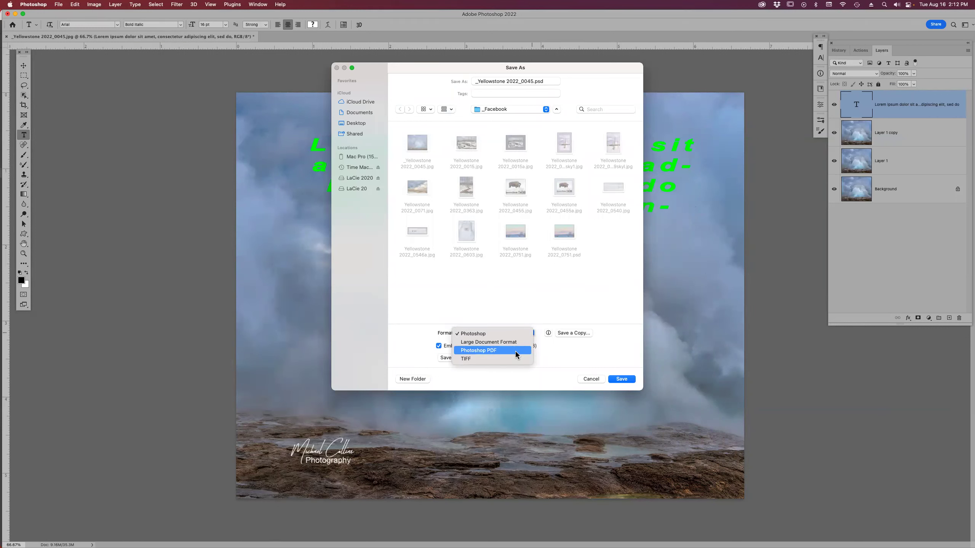
click(574, 333)
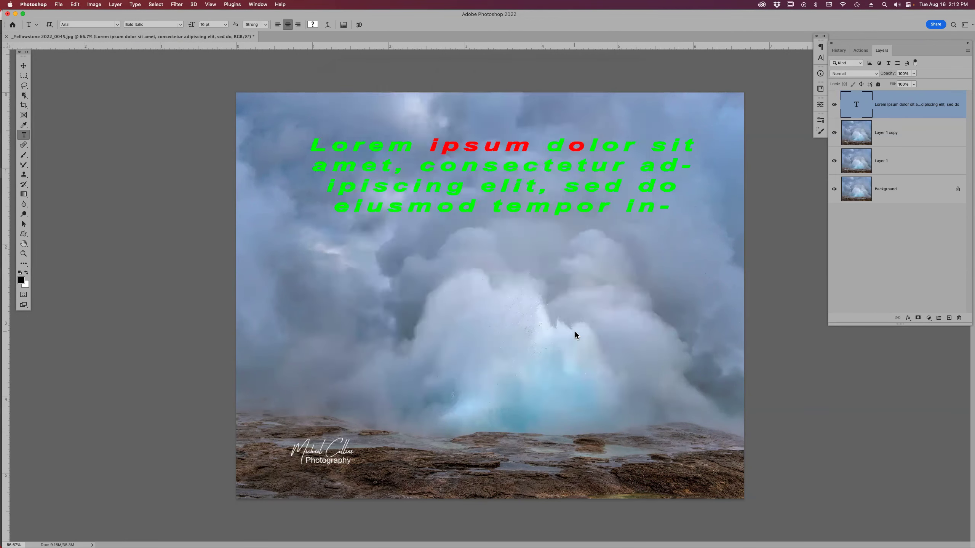
click(599, 301)
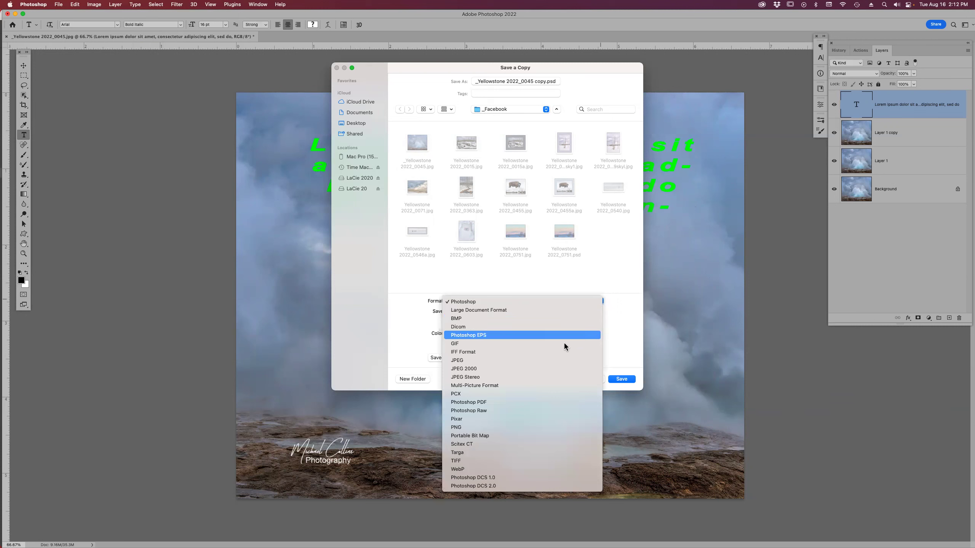
click(614, 316)
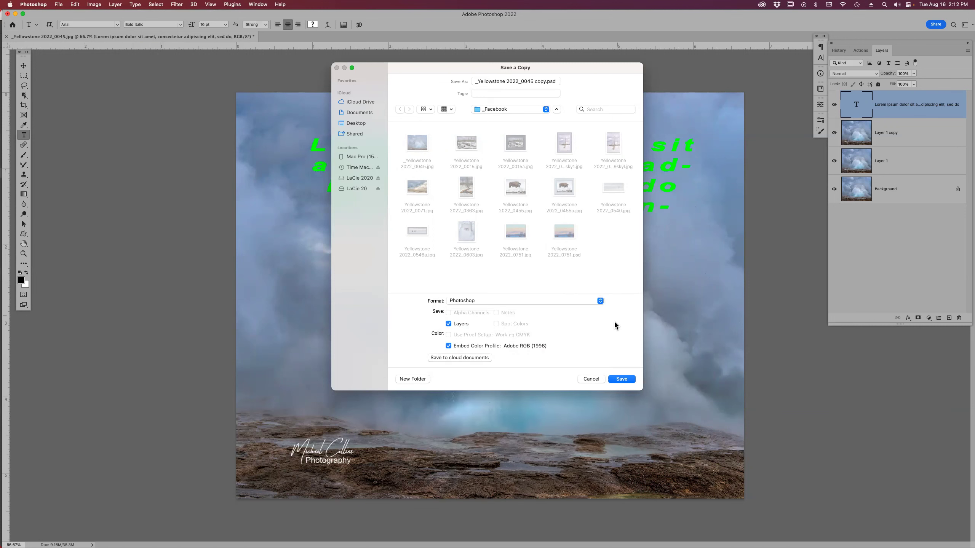
click(591, 378)
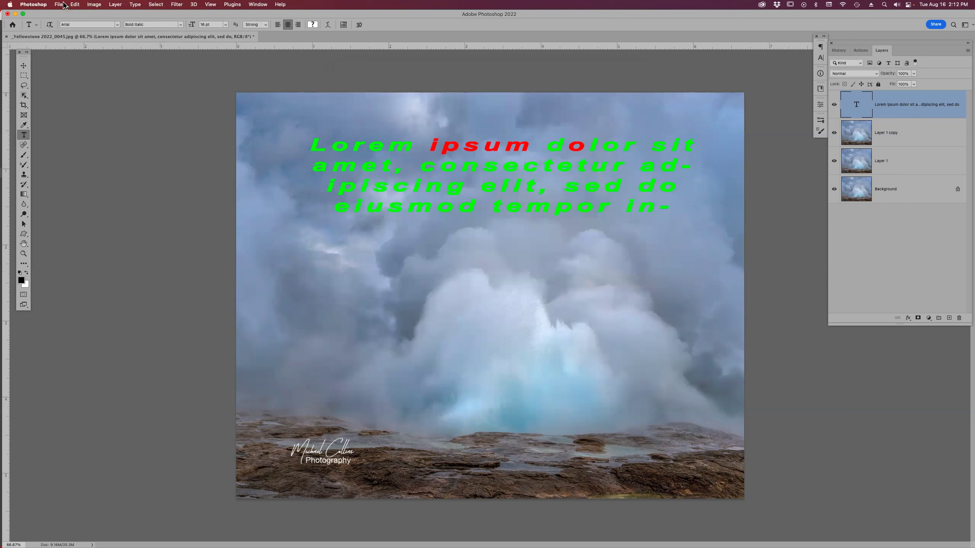
- Re-enable legacy 'Save As' in File Handling preferences, acknowledging the warning
click(42, 4)
mouse_move(47, 34)
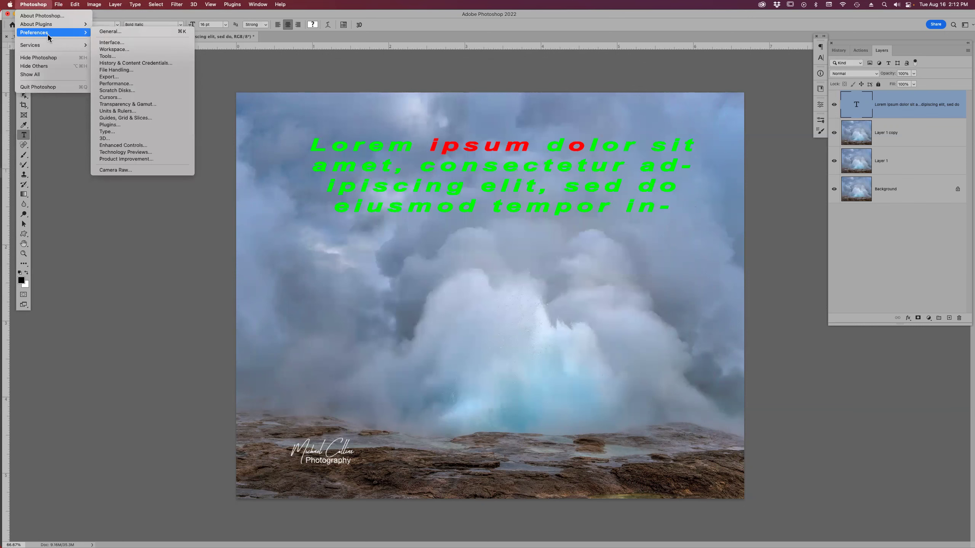
click(143, 71)
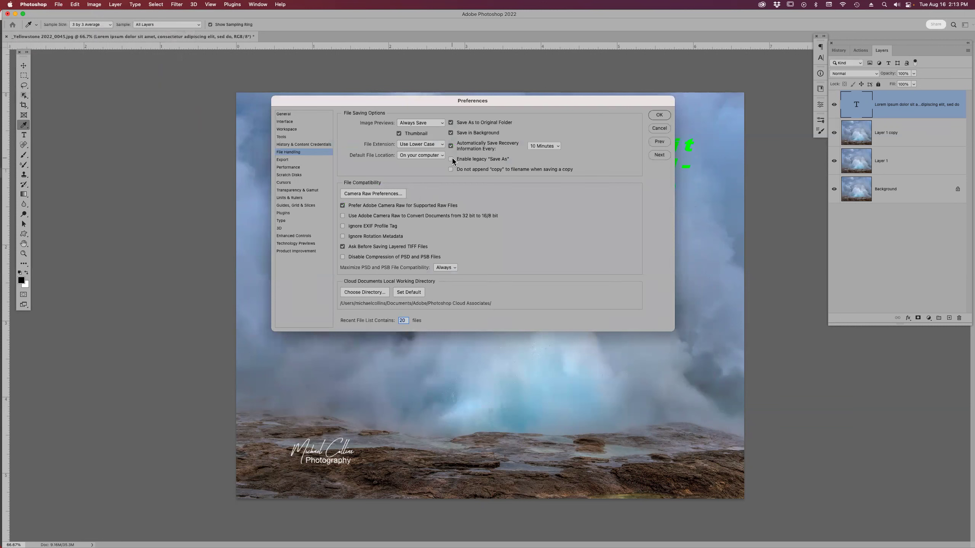
click(451, 158)
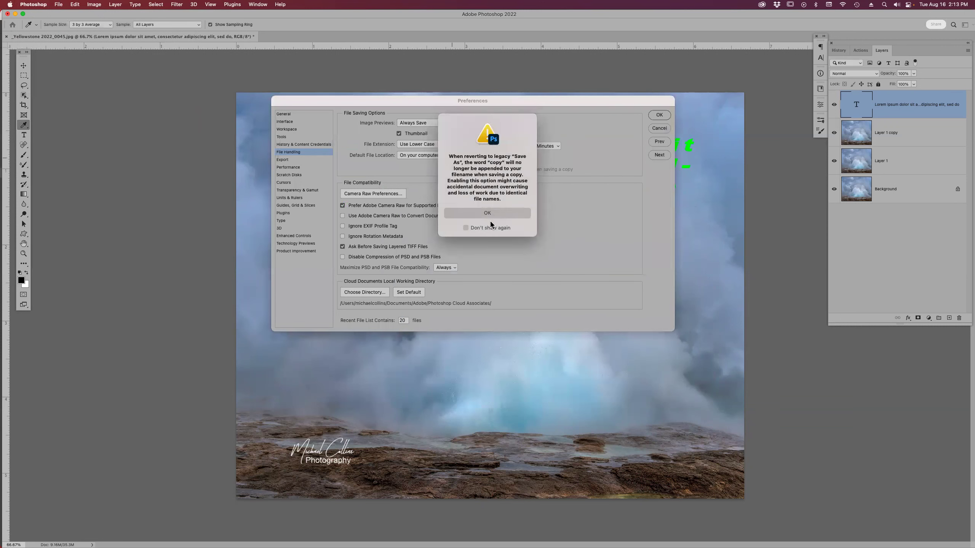
click(493, 214)
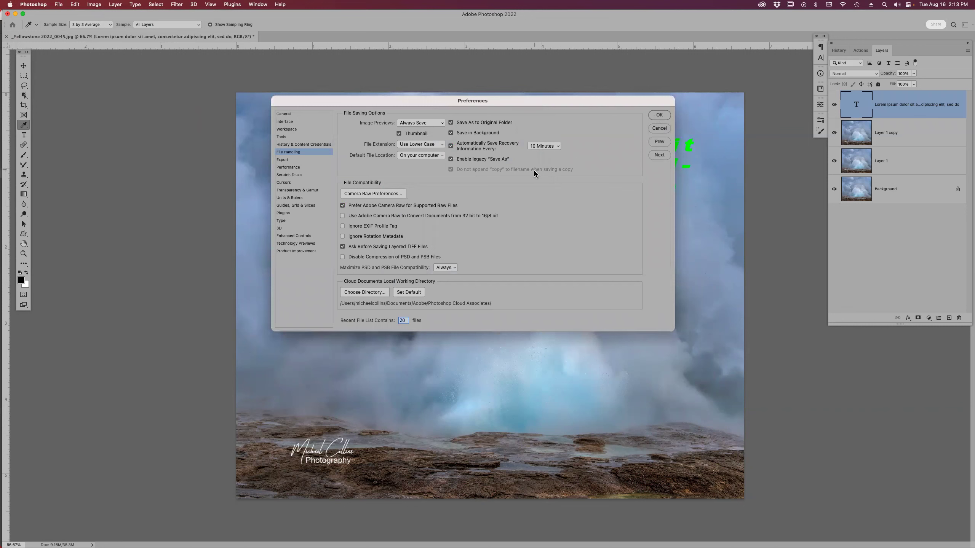
click(451, 159)
click(451, 159)
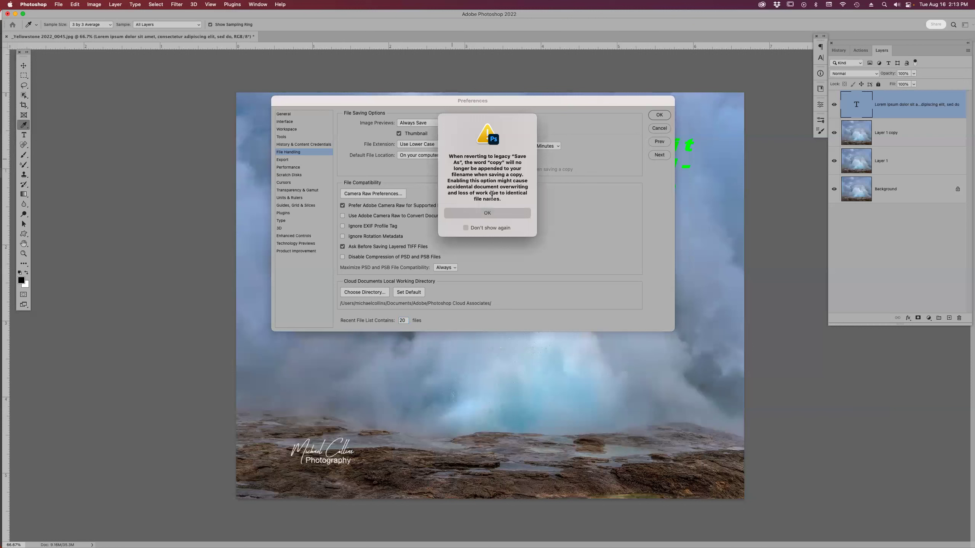
click(494, 214)
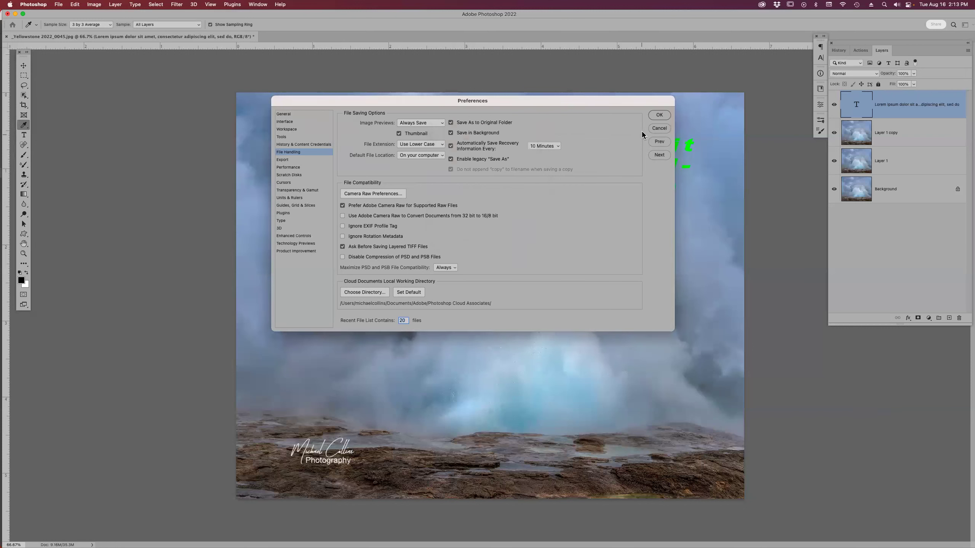
- Close Preferences and open the Save As dialog with Shift+Cmd+S
click(659, 115)
key(t)
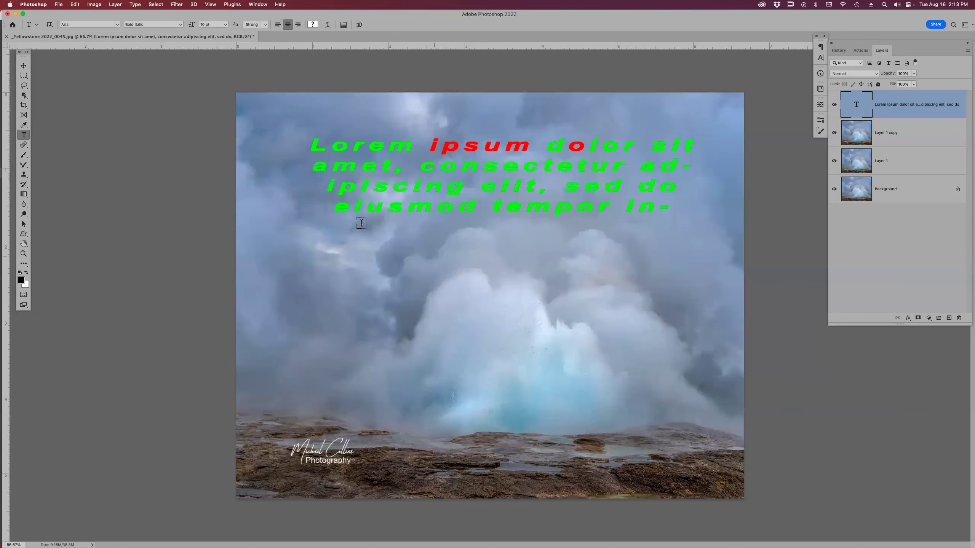
key(super+shift+s)
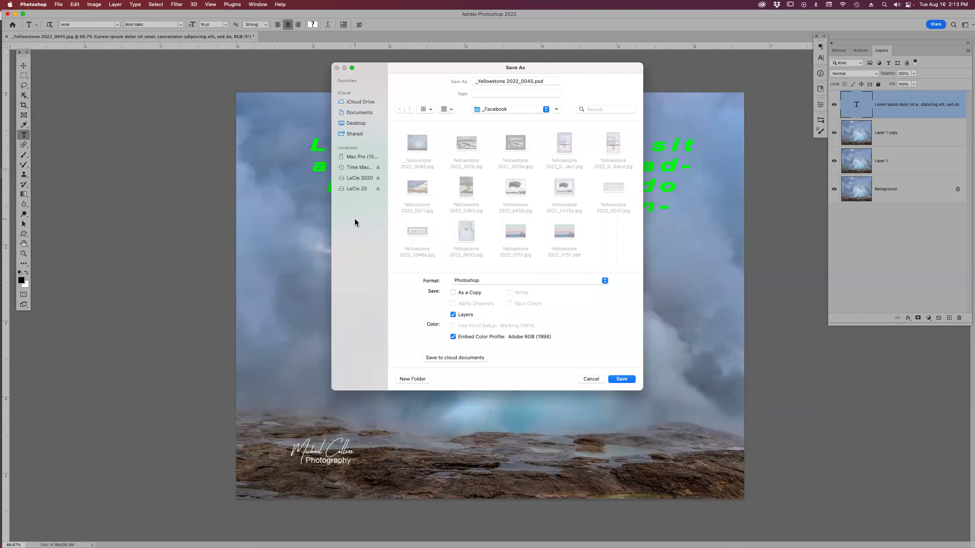
- Choose JPEG as the Save As format, then cancel without saving
click(564, 280)
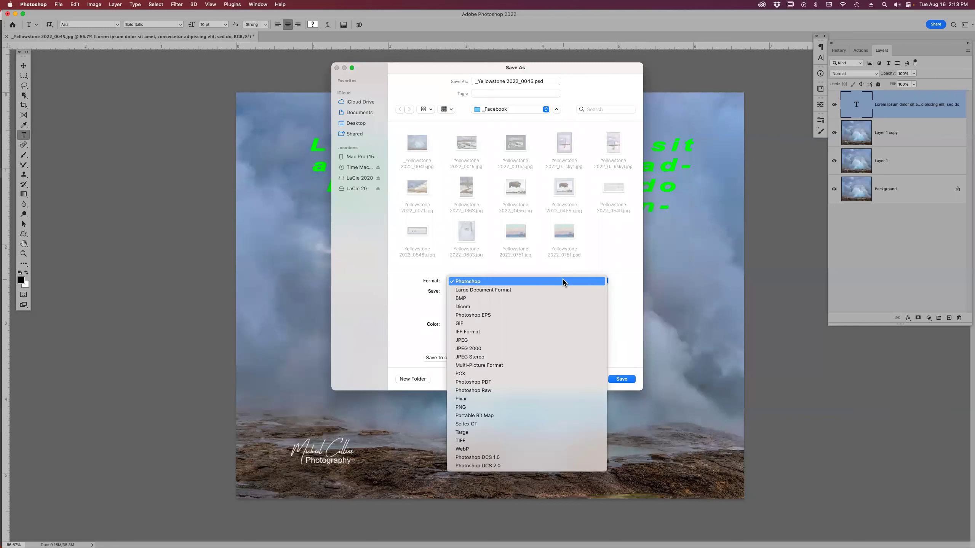
click(547, 341)
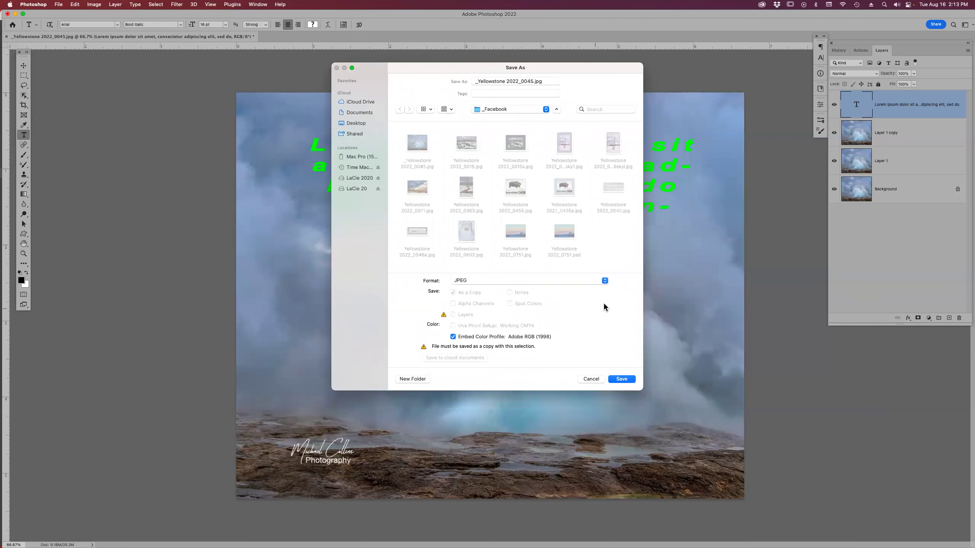
click(589, 377)
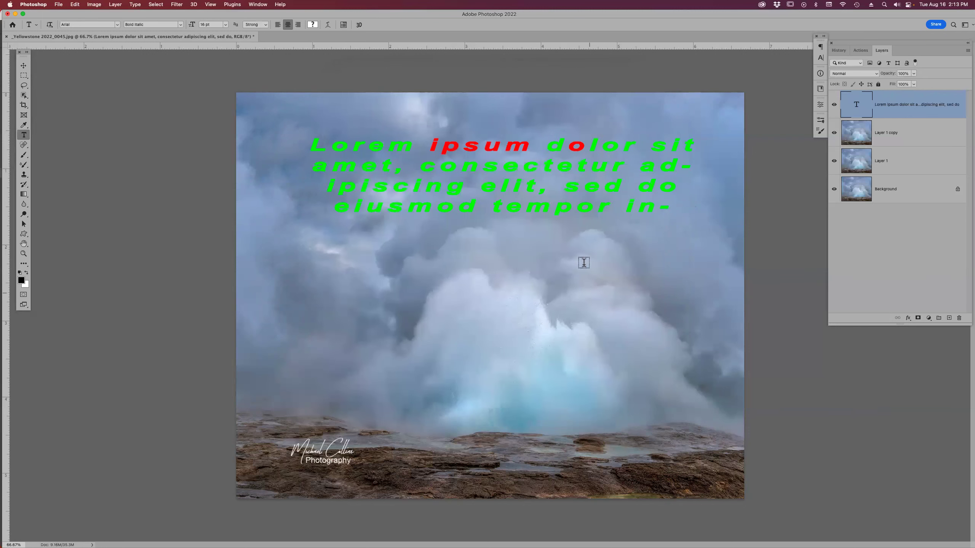
- Close the Yellowstone image, discarding the new text edit and not saving changes
click(462, 259)
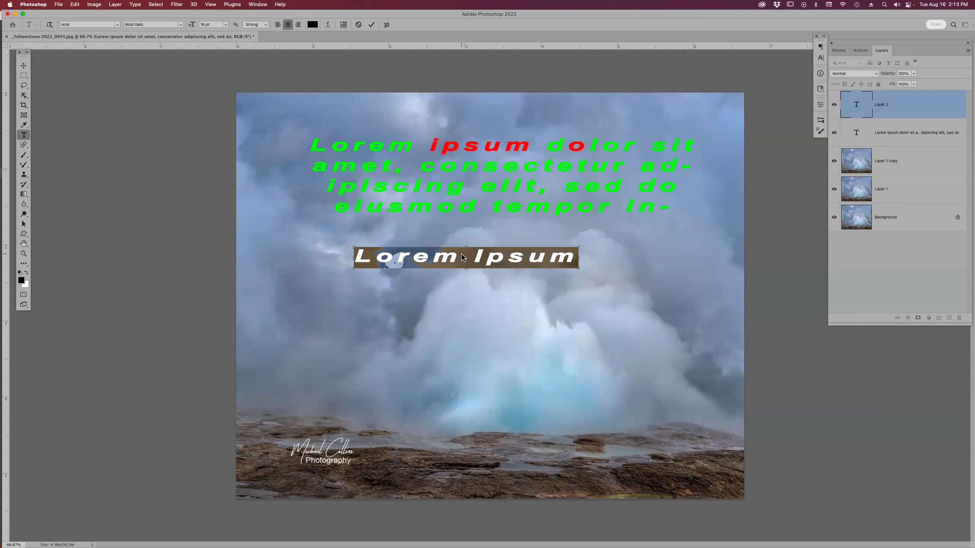
key(super+w)
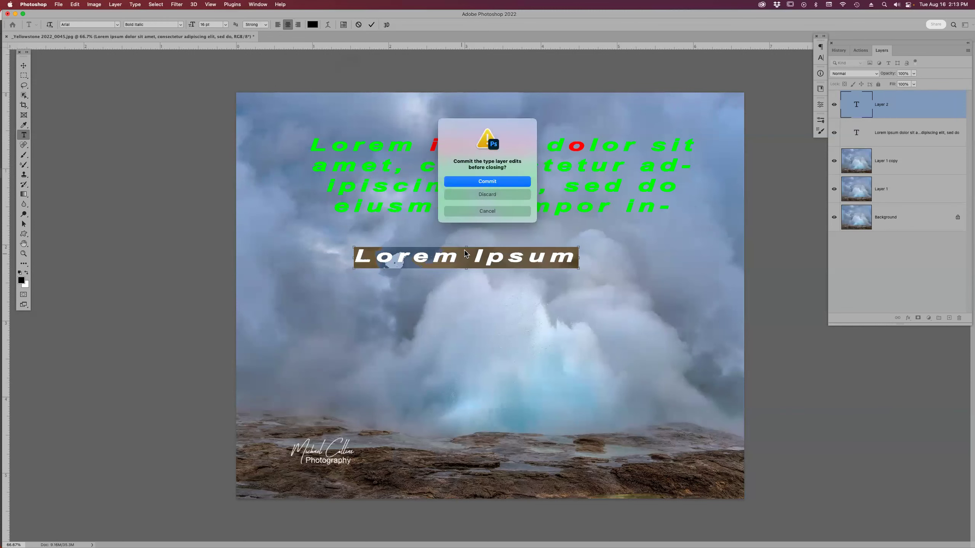
click(498, 195)
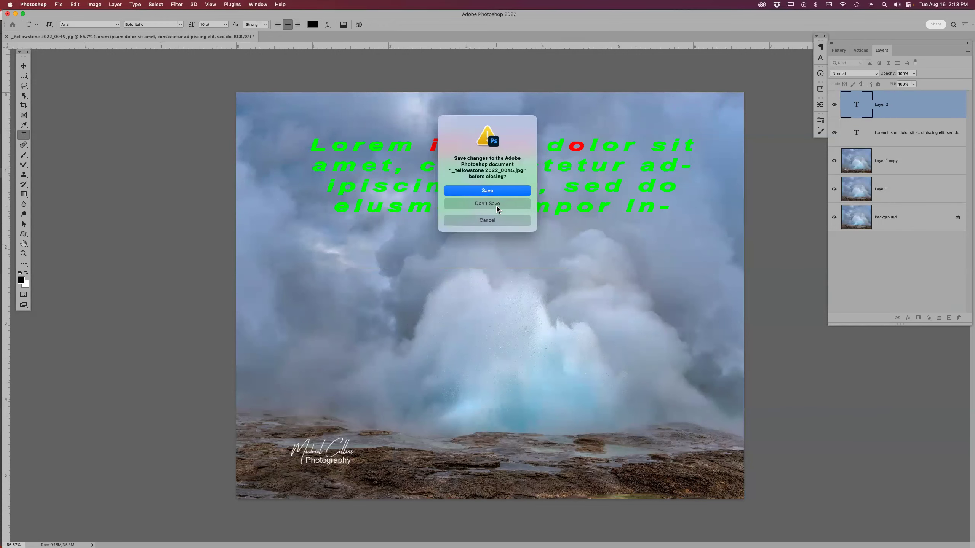
click(496, 204)
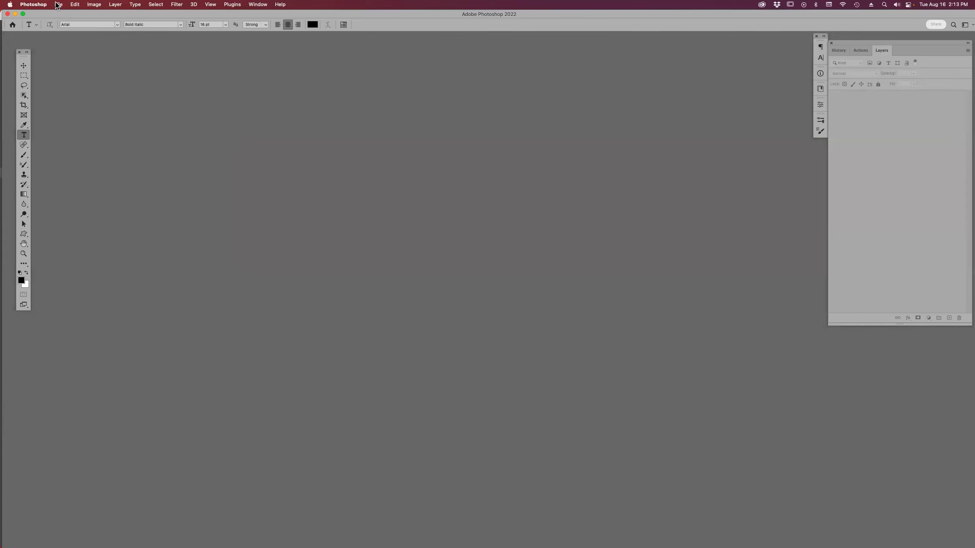
- Select the Pen tool and show the toolbar's hidden extra tools flyout
drag(23, 58, 21, 55)
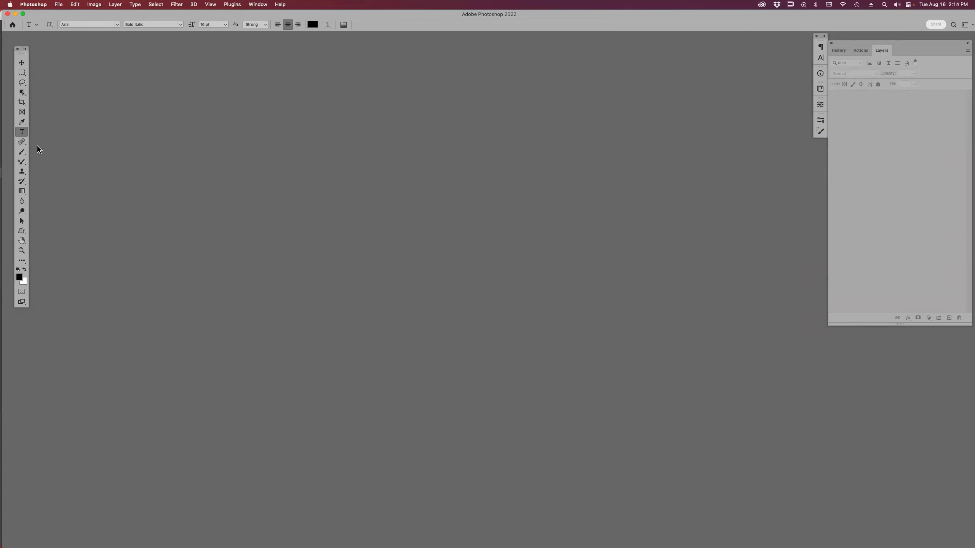
key(p)
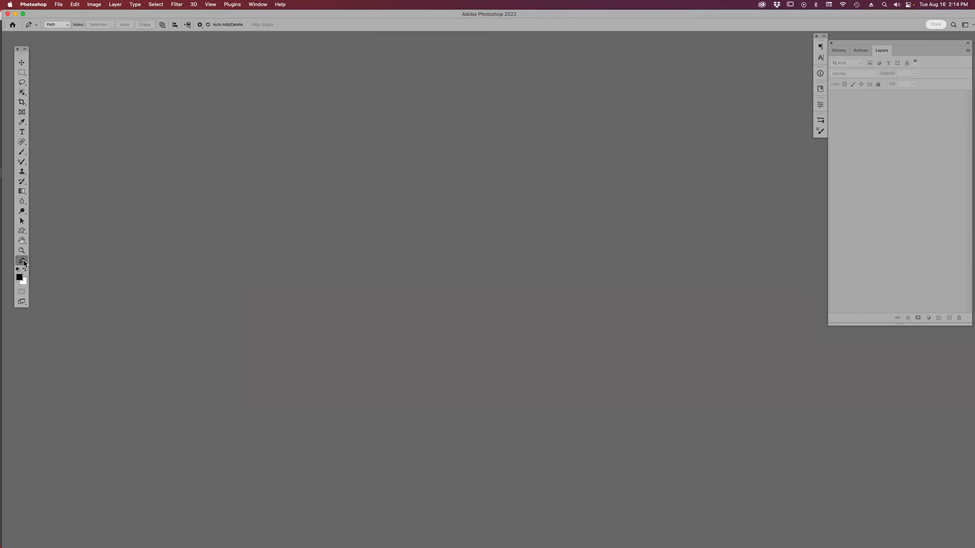
click(23, 262)
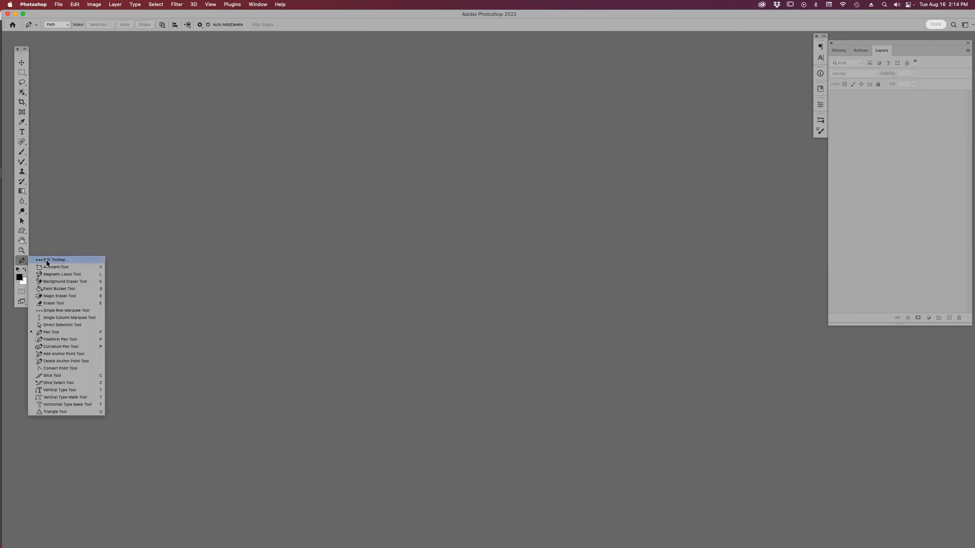
click(67, 261)
click(630, 182)
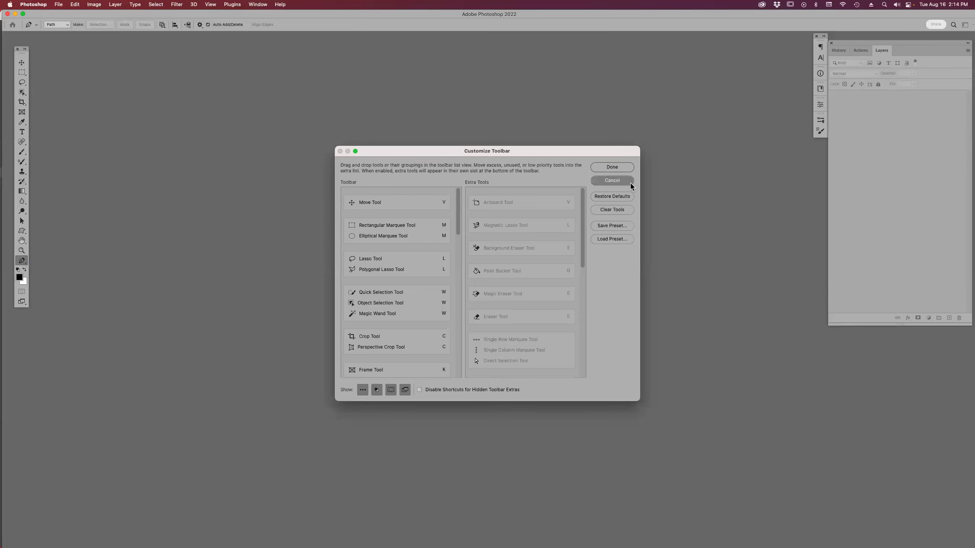
click(20, 103)
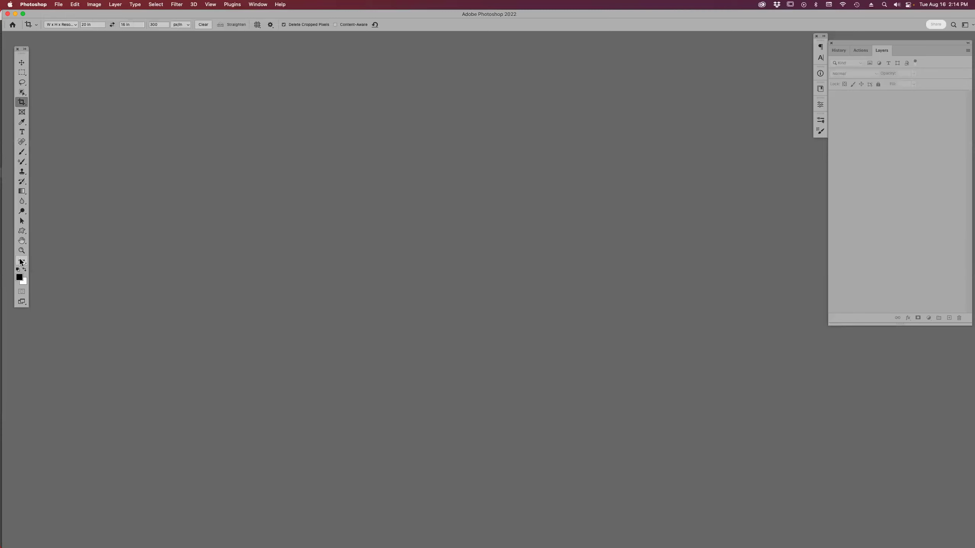
click(21, 263)
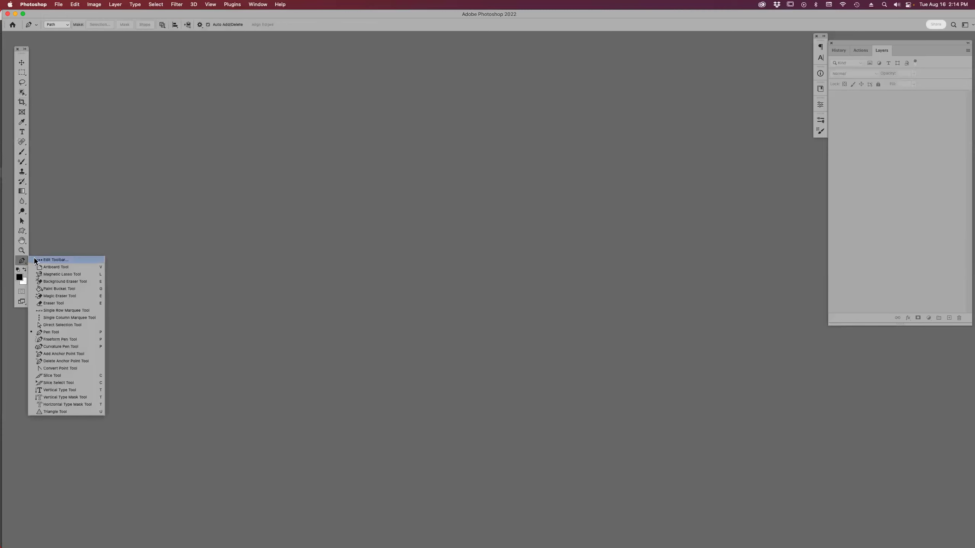
click(60, 261)
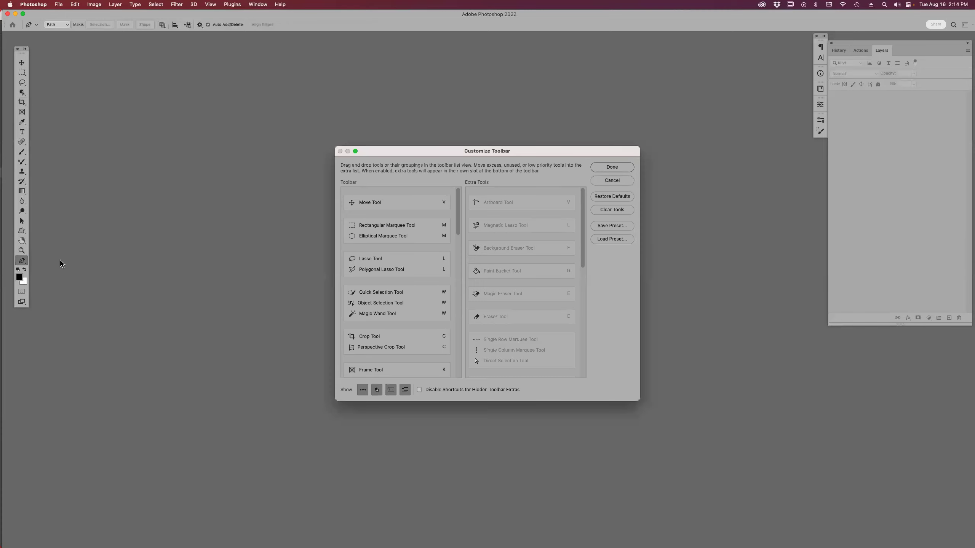
scroll(499, 290, down, 4)
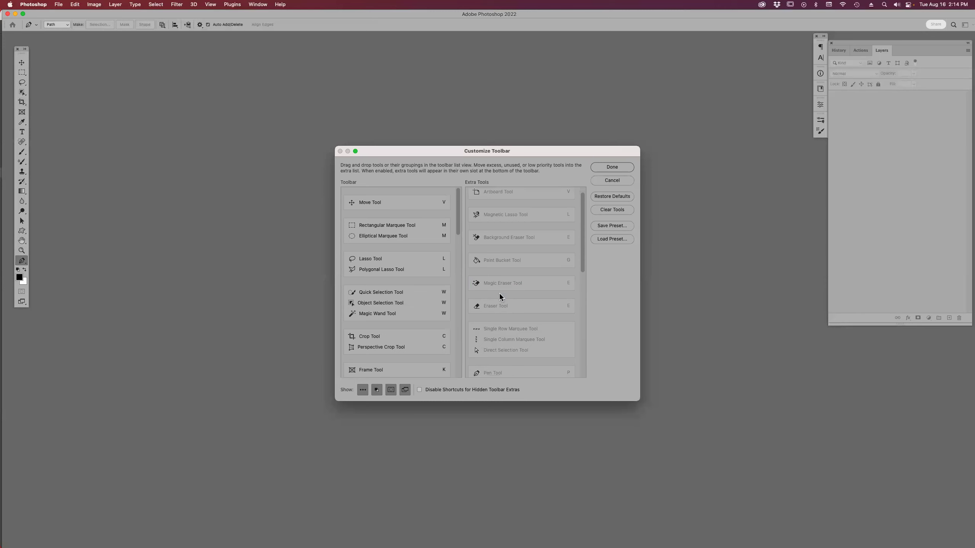
scroll(498, 301, up, 4)
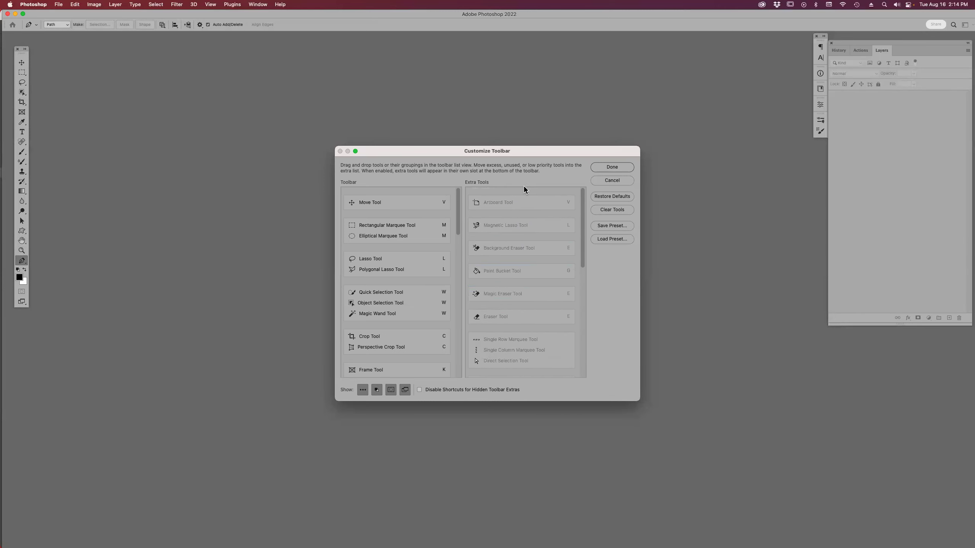
scroll(533, 331, down, 5)
scroll(531, 319, down, 2)
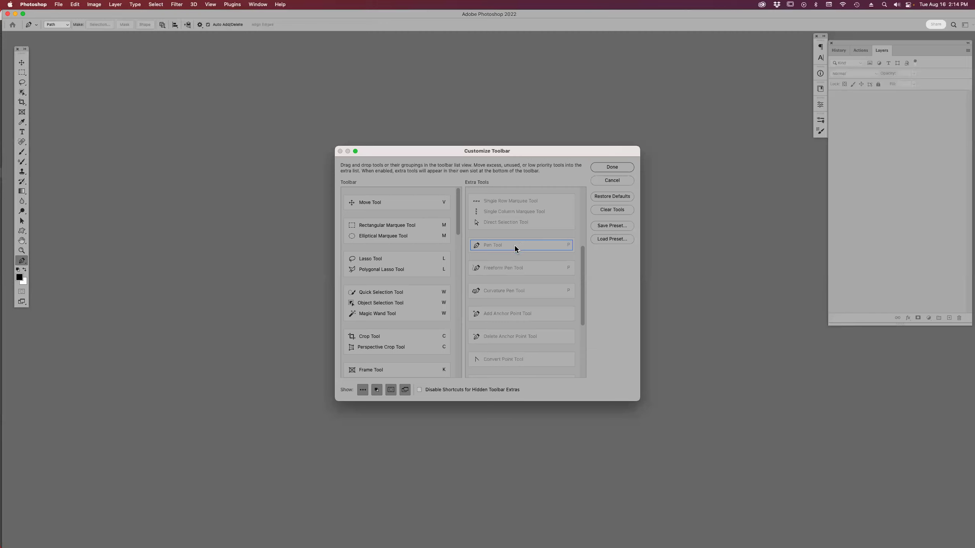
drag(516, 248, 393, 265)
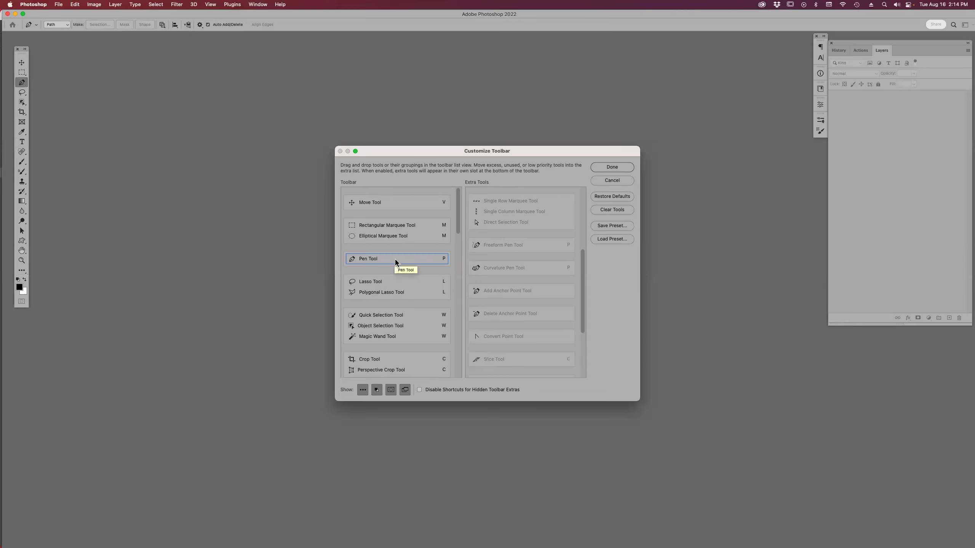
drag(394, 259, 524, 236)
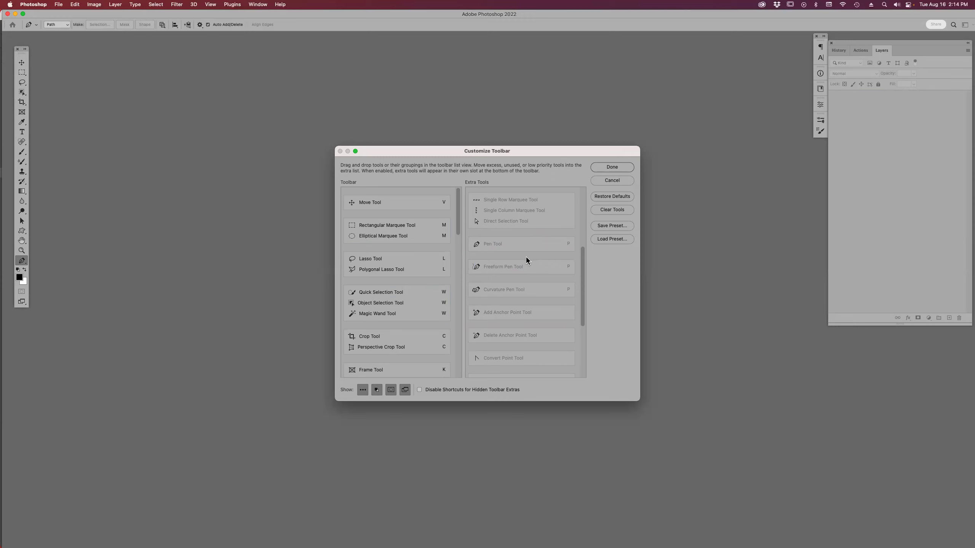
scroll(525, 258, down, 4)
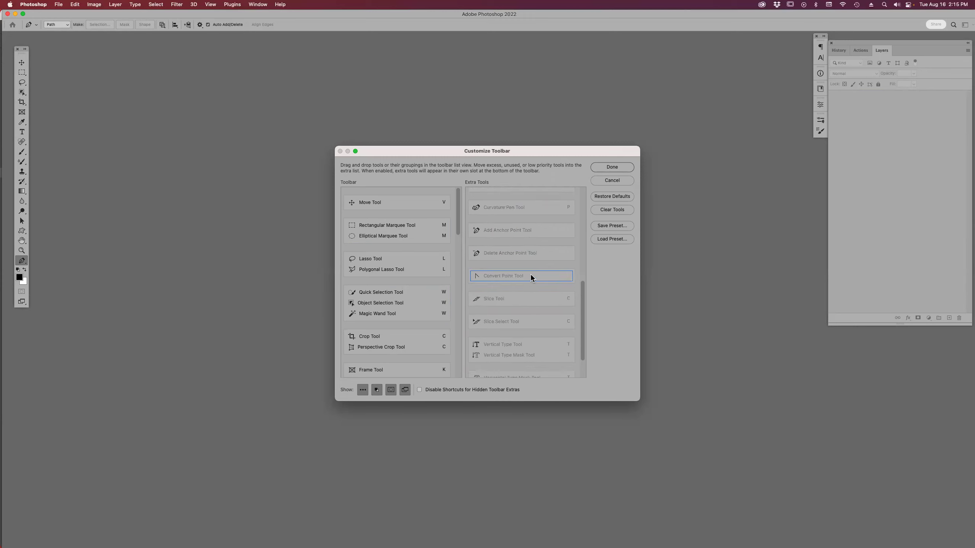
scroll(539, 275, down, 1)
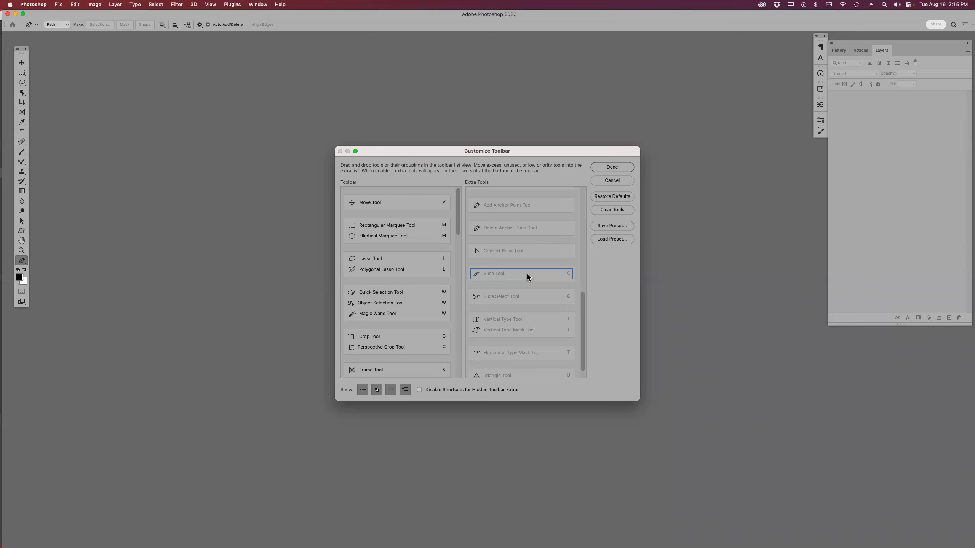
mouse_move(534, 264)
mouse_down()
mouse_move(588, 207)
mouse_move(522, 284)
mouse_move(523, 272)
mouse_up()
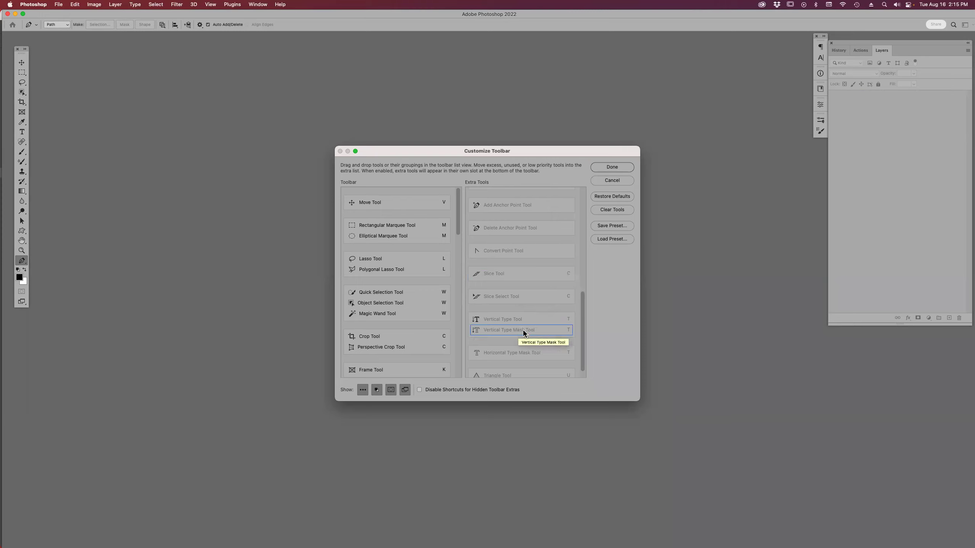
scroll(405, 294, down, 3)
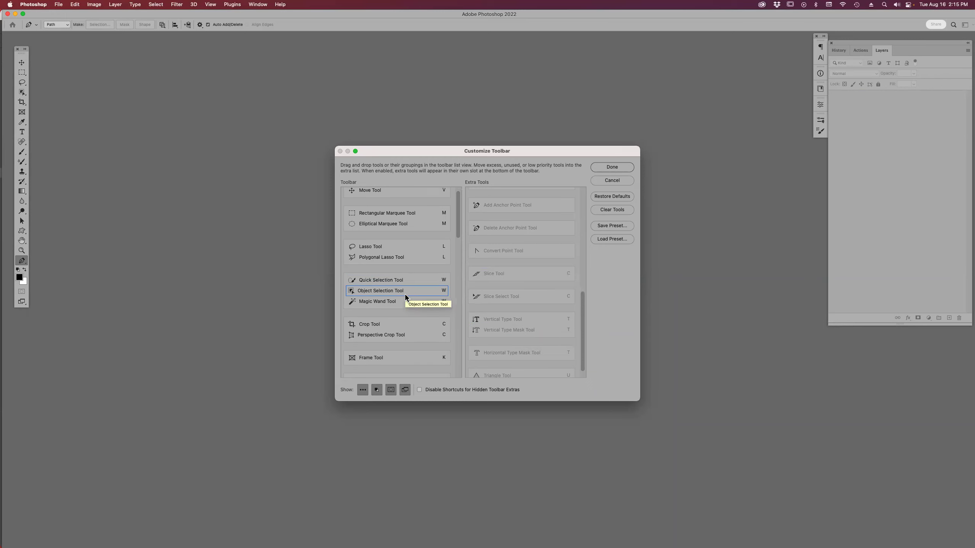
scroll(406, 297, down, 5)
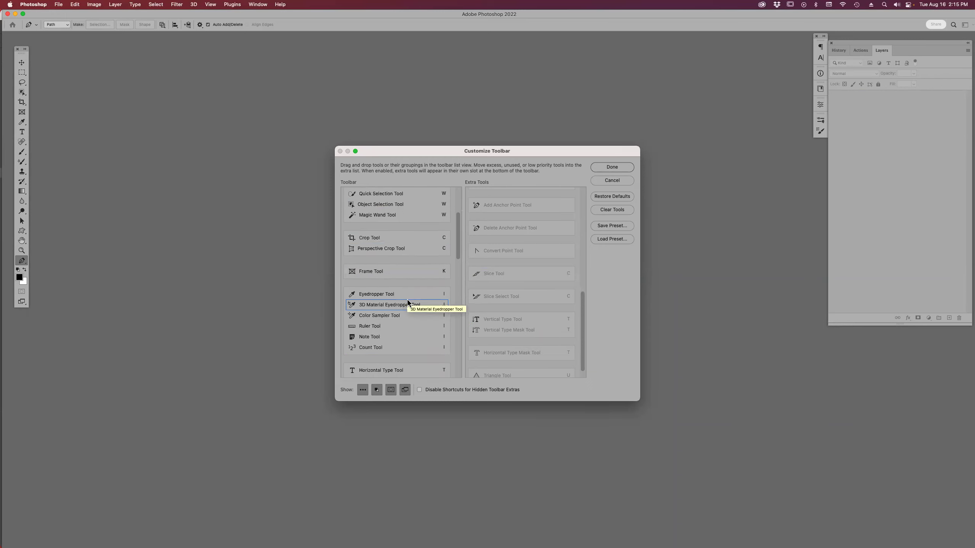
scroll(407, 302, down, 4)
scroll(406, 310, down, 6)
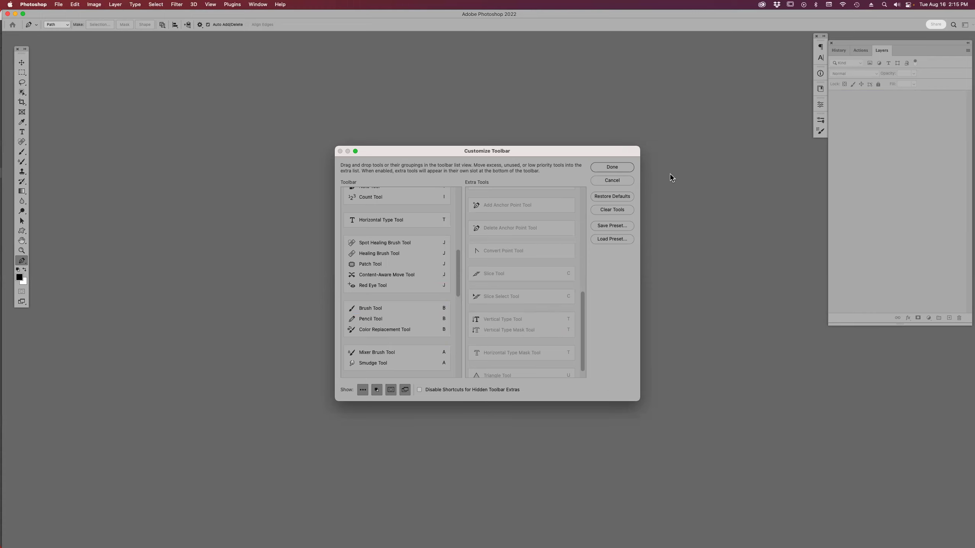
click(618, 168)
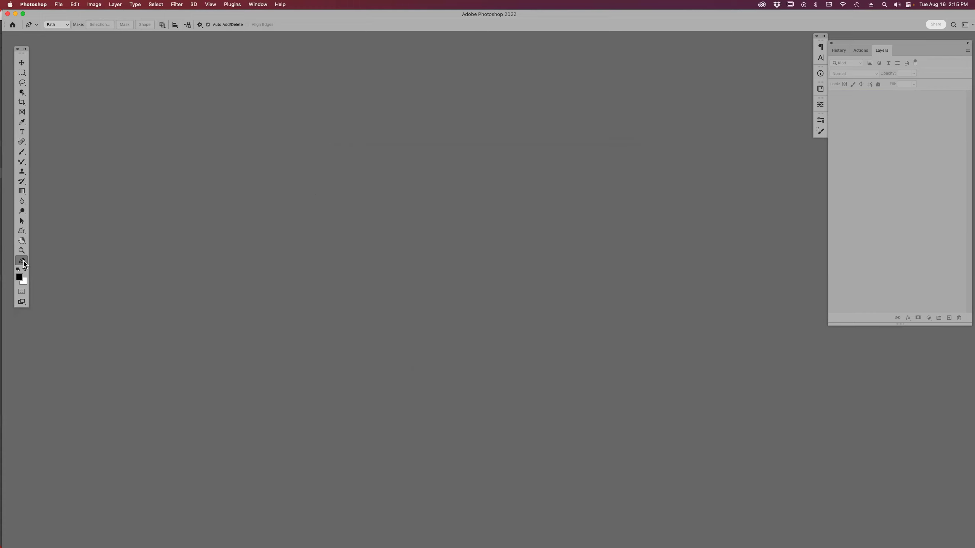
click(24, 264)
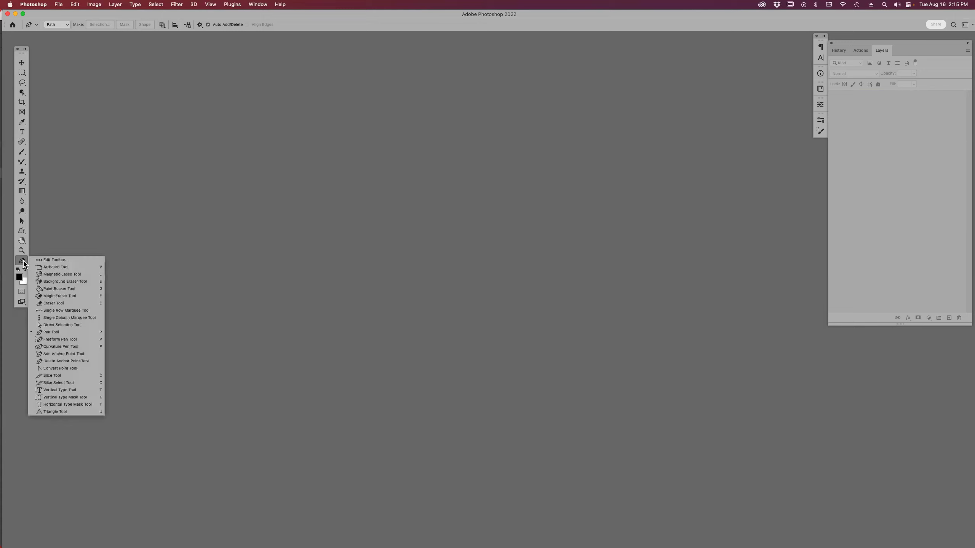
click(58, 260)
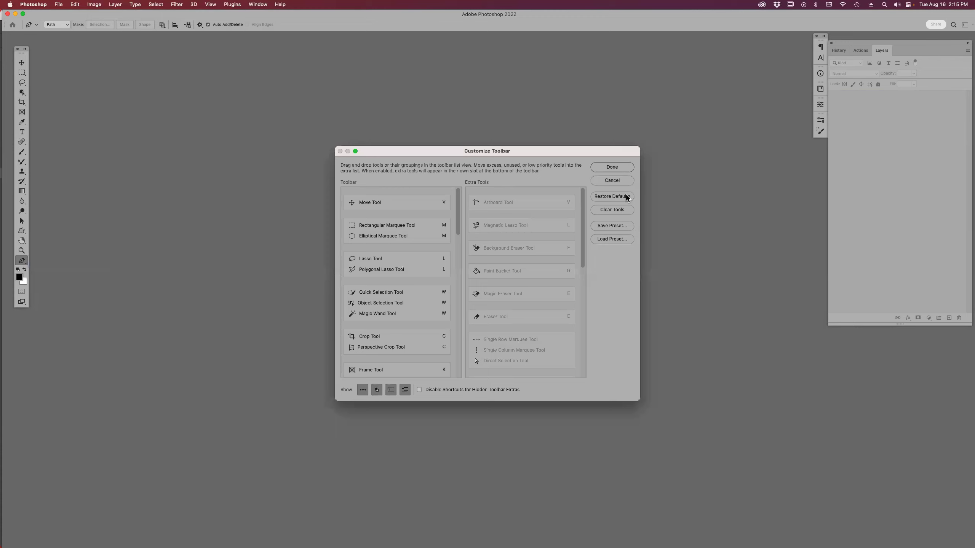
scroll(528, 252, down, 10)
scroll(525, 254, down, 5)
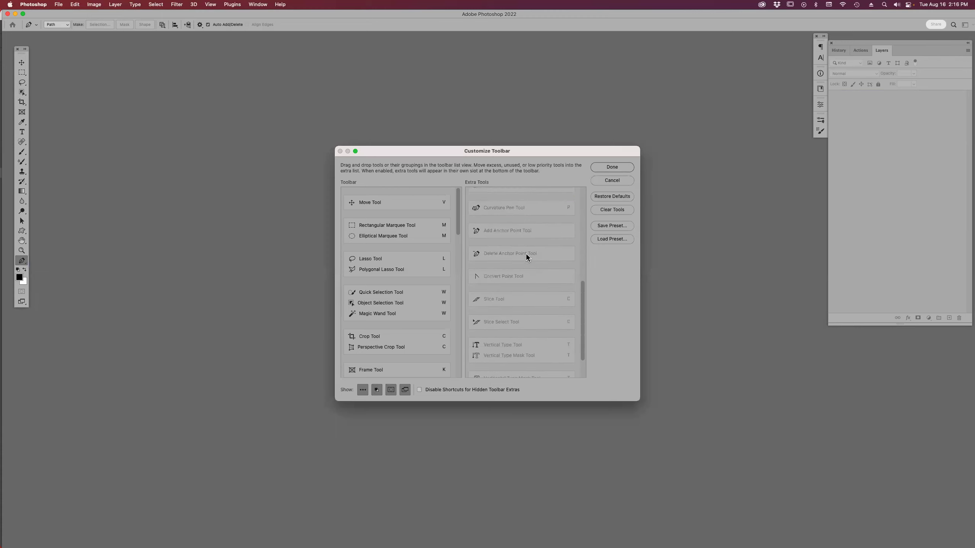
click(504, 312)
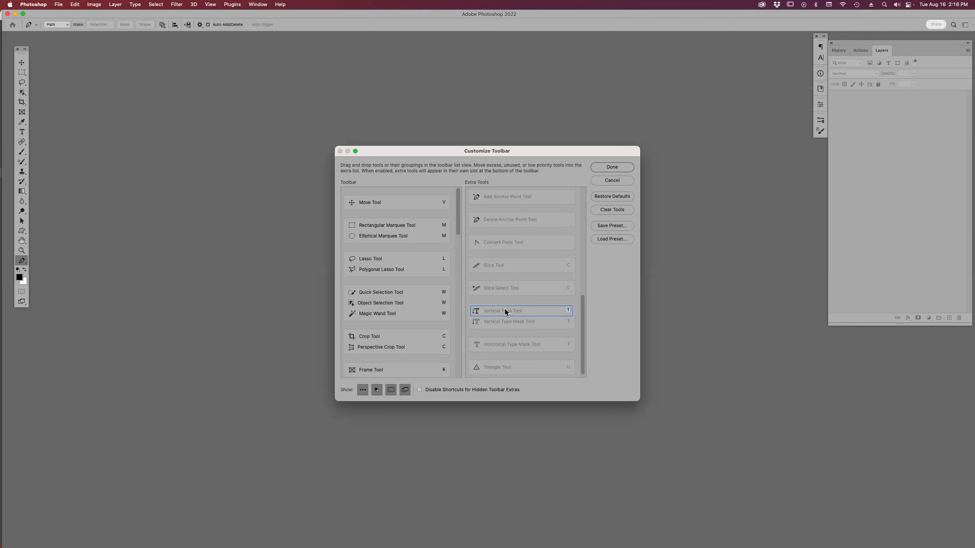
click(613, 180)
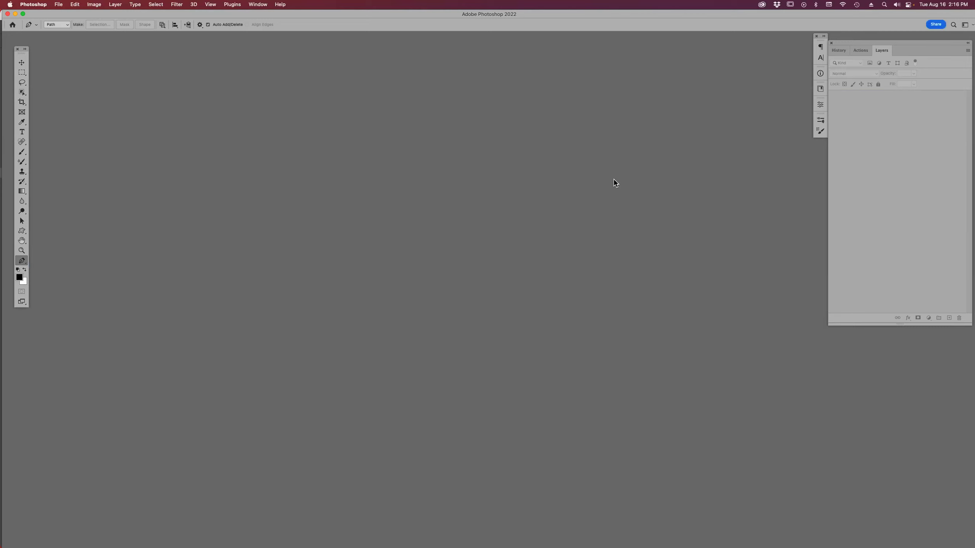
- Look through the Eyedropper flyout and Vertical Type tool, ending on the Horizontal Type tool
click(21, 133)
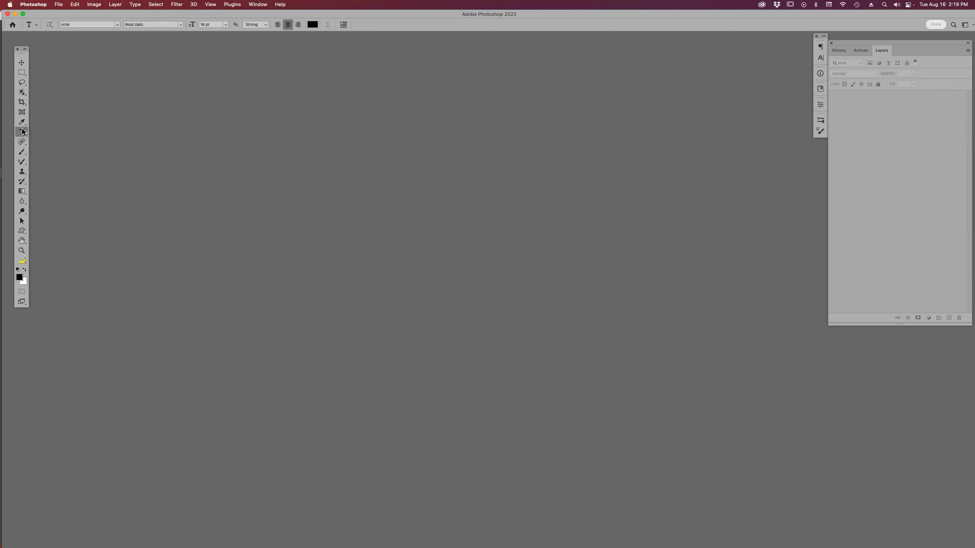
click(21, 122)
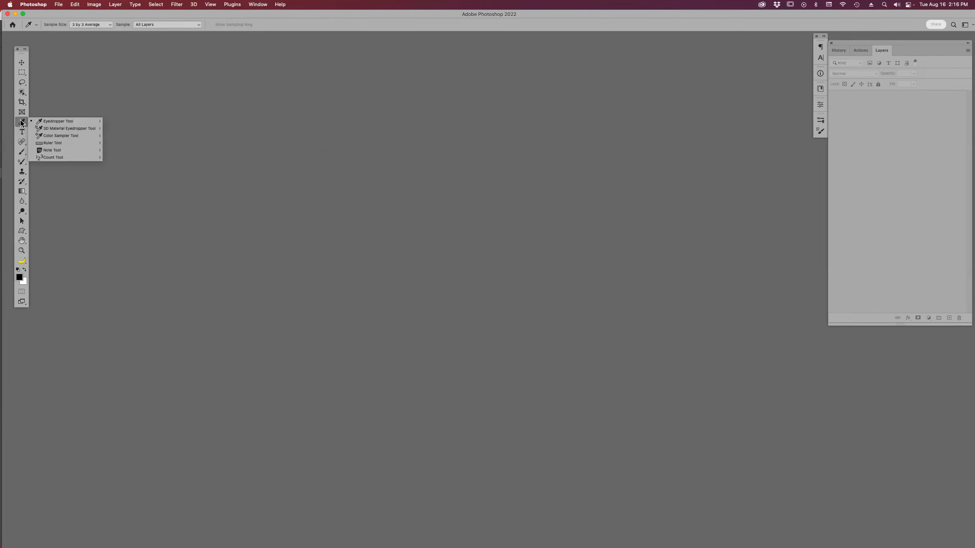
click(75, 123)
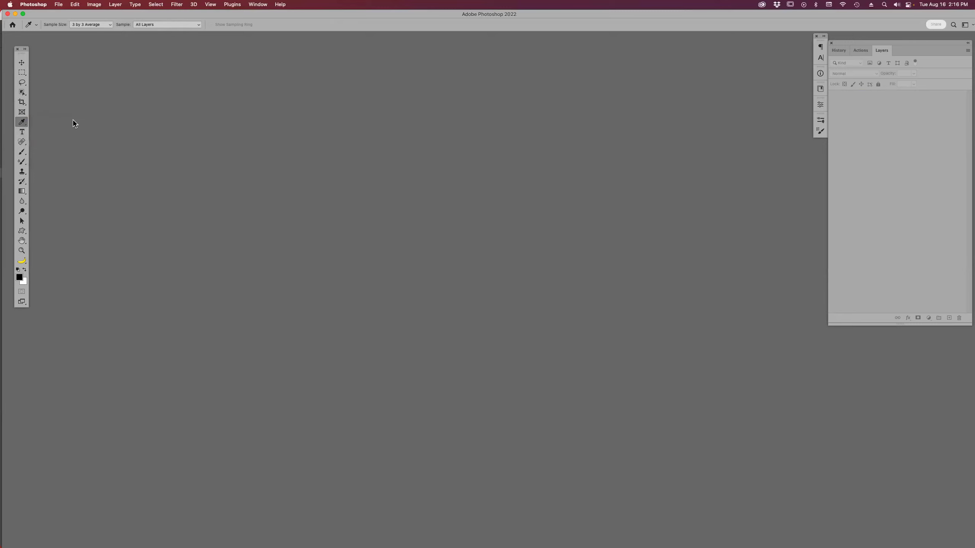
click(22, 132)
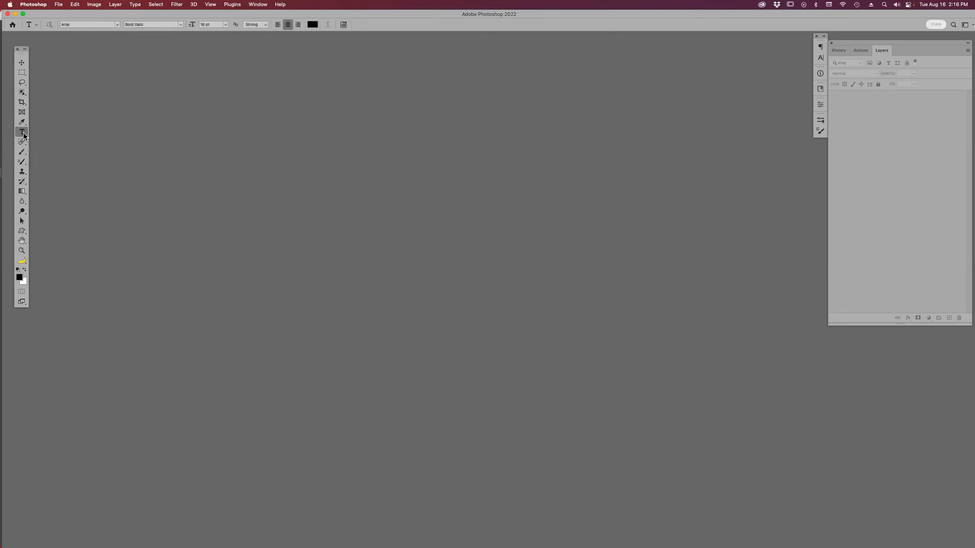
key(shift+t)
click(22, 132)
- Pick the Brush tool in Photoshop, then return to the PPI Presentation folder in Bridge
click(481, 534)
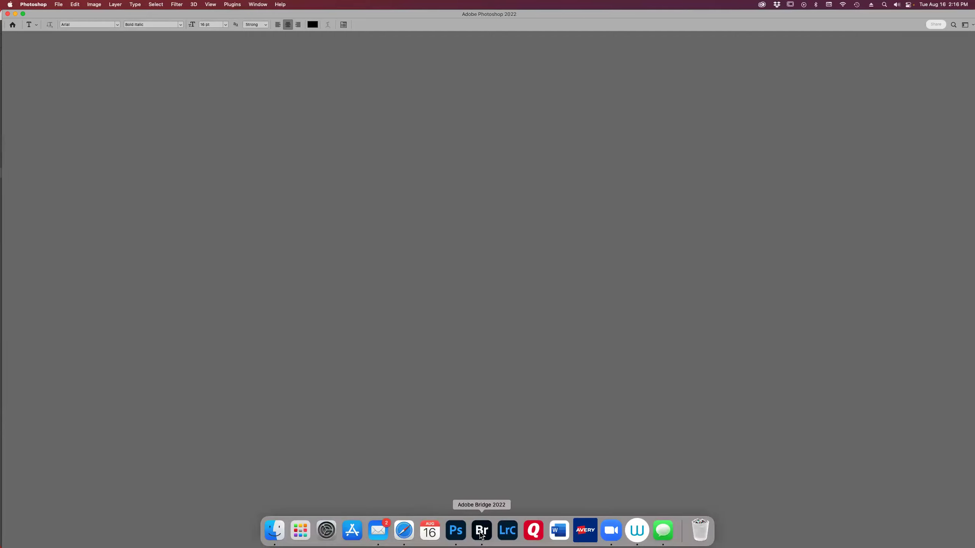
click(457, 534)
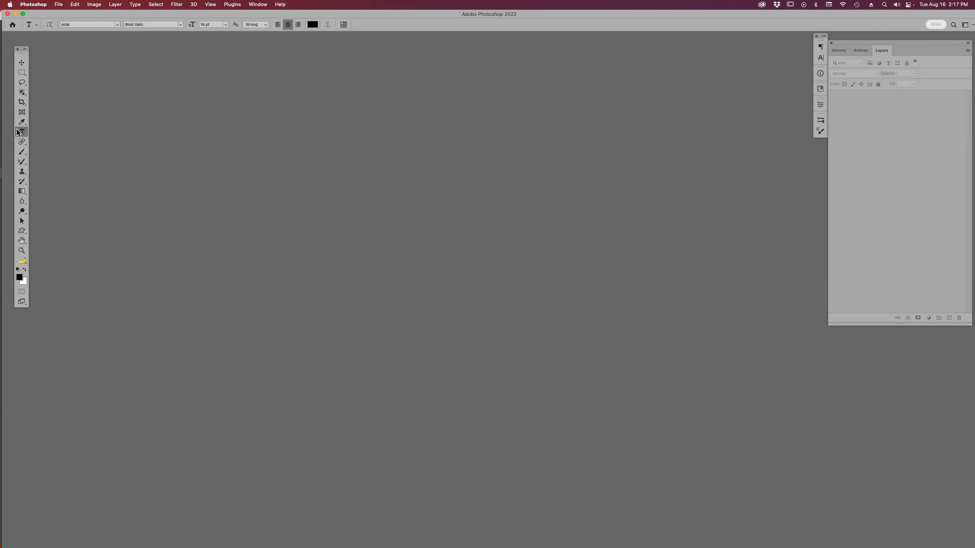
click(22, 152)
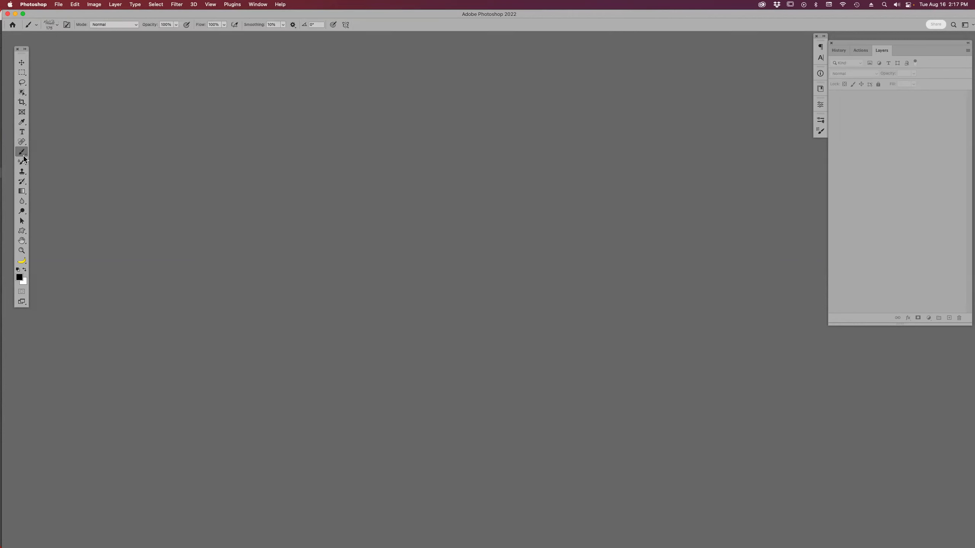
key(super+Tab)
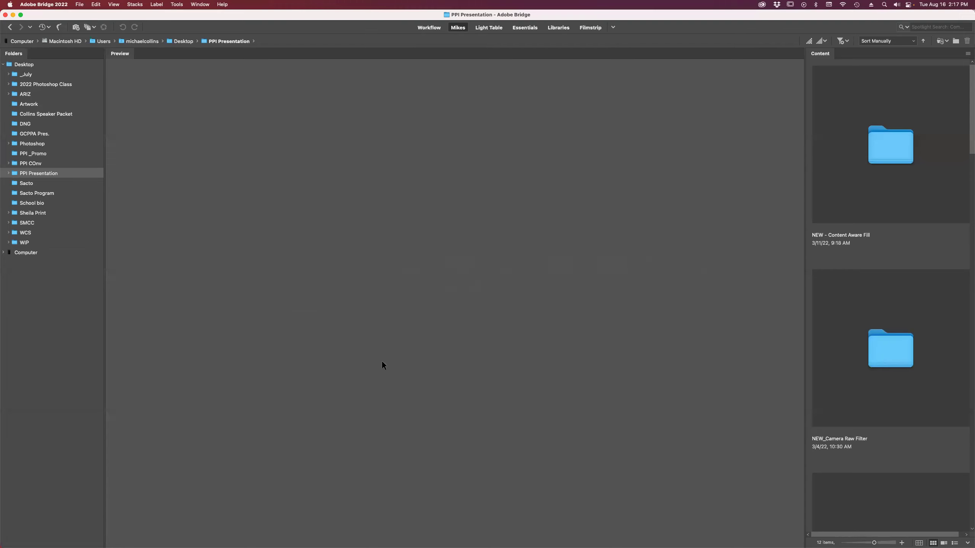
- Browse into the OLD_Lock Trans folder and open Africa_2021_1282.jpg in Photoshop
click(873, 156)
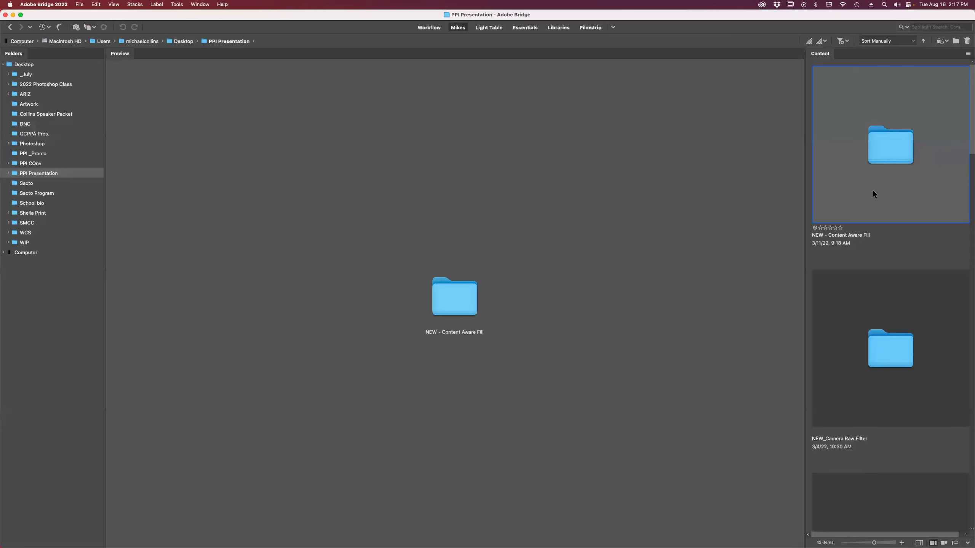
scroll(868, 215, down, 3)
scroll(868, 221, down, 2)
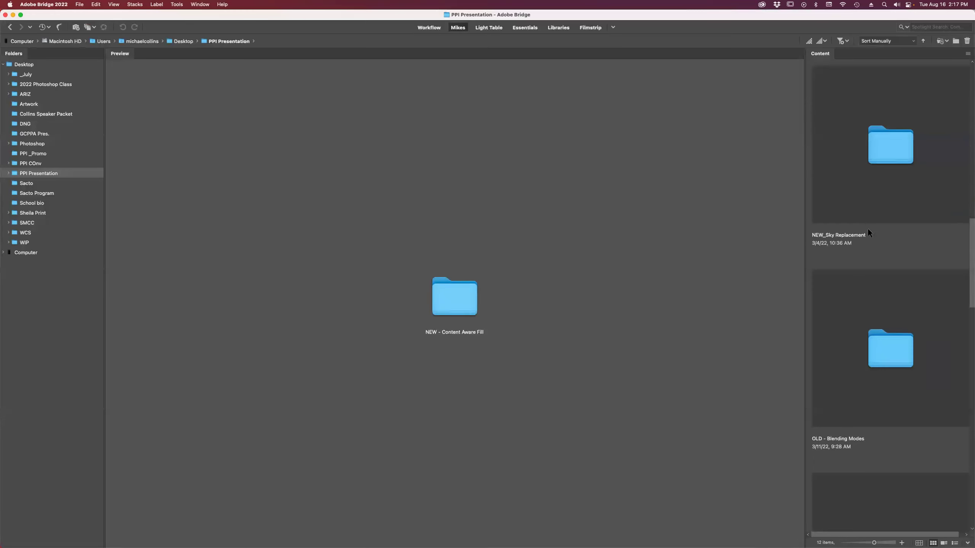
scroll(880, 354, down, 5)
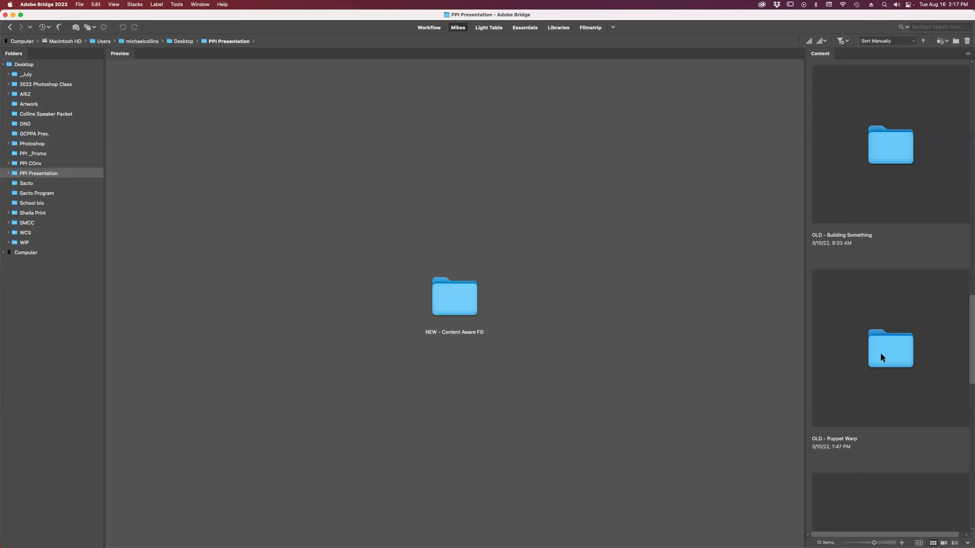
double_click(880, 354)
double_click(891, 169)
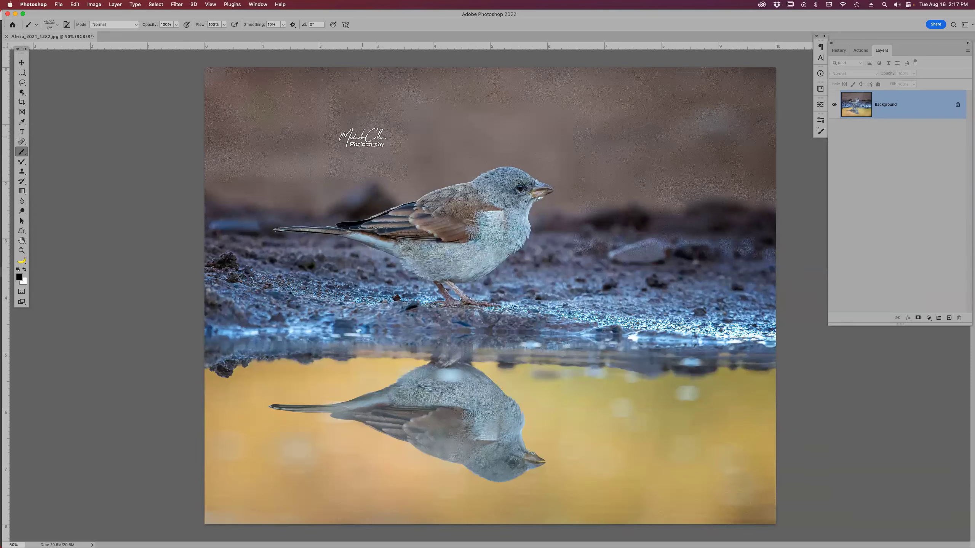
- Set the signature brush to size 600 and stamp it at the photo's lower right
key(bracketright)
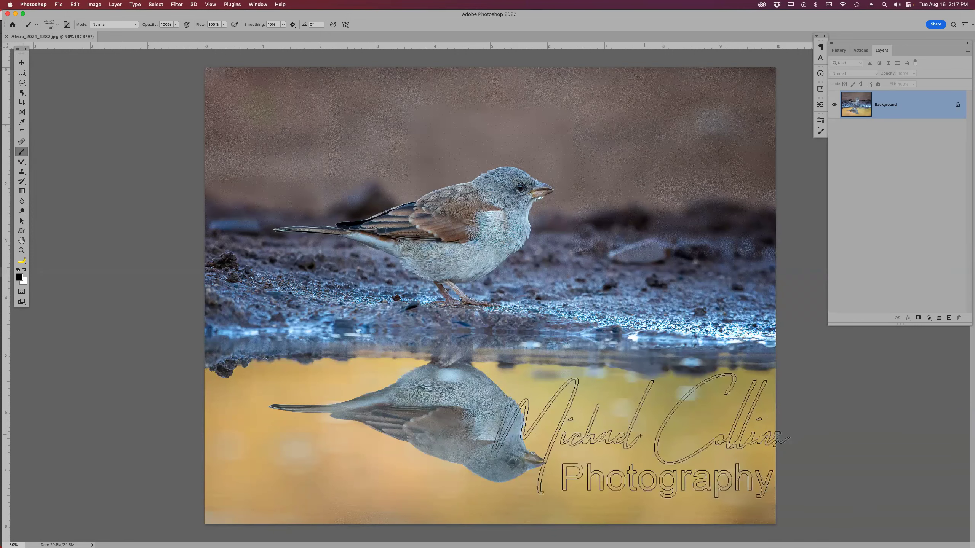
key(bracketleft)
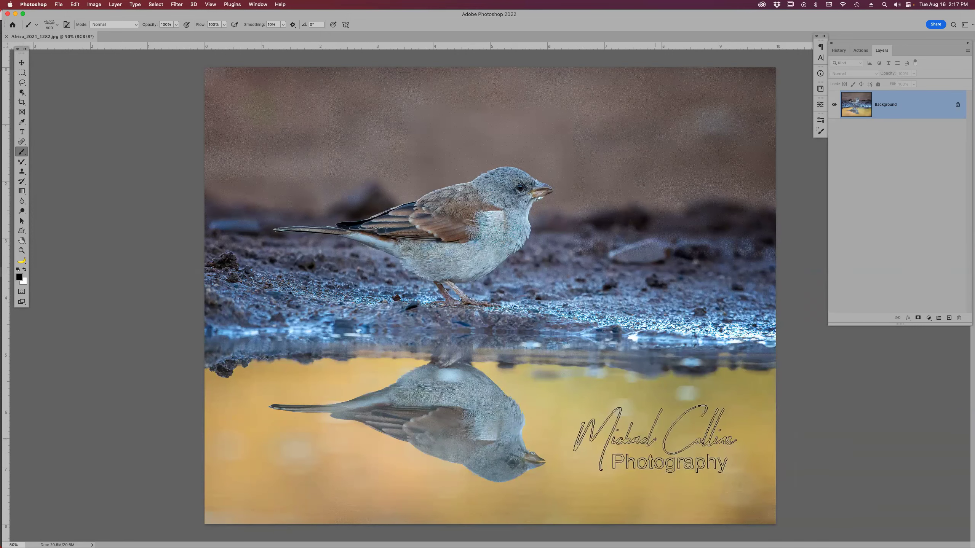
click(655, 440)
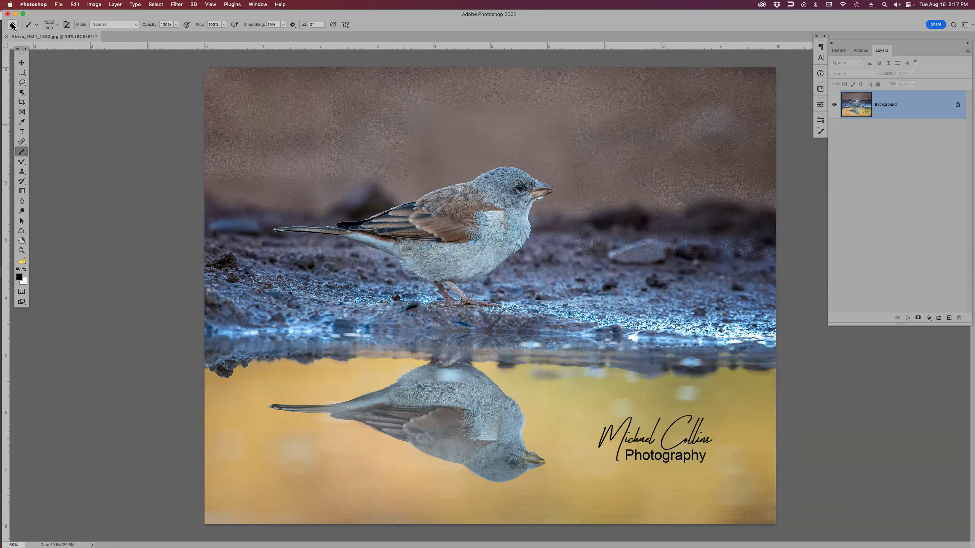
click(34, 26)
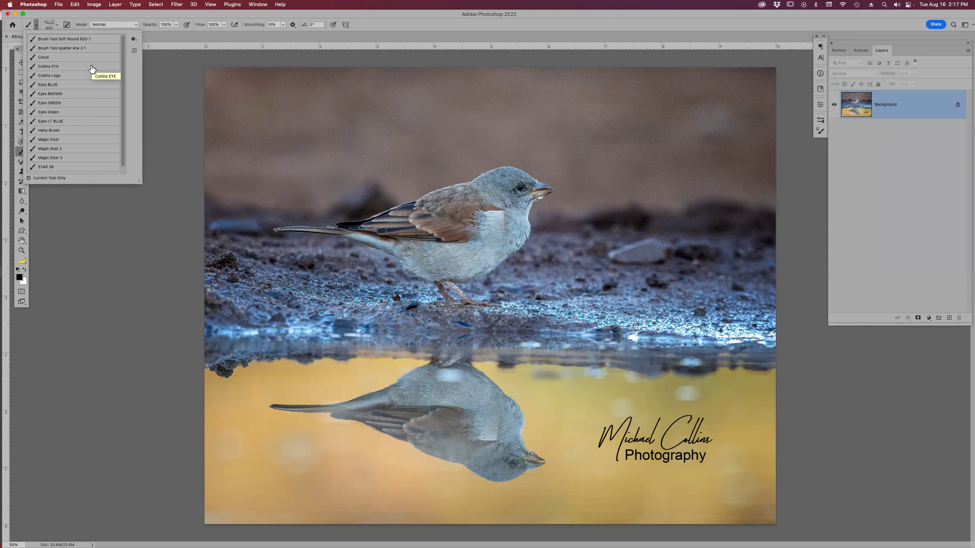
- Load the Eyes GREEN preset (Color mode, 10% opacity, 35 px) and tint the bird's eye
click(94, 39)
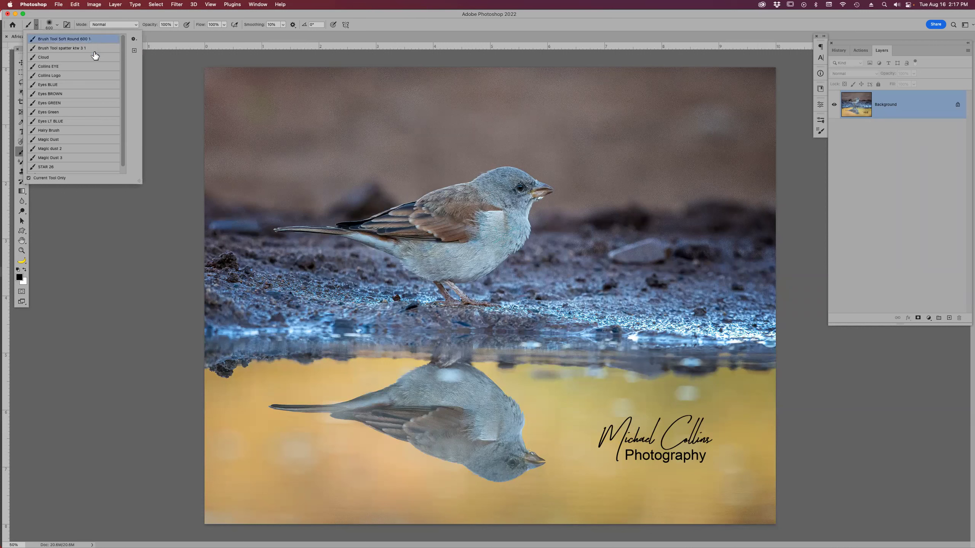
click(69, 106)
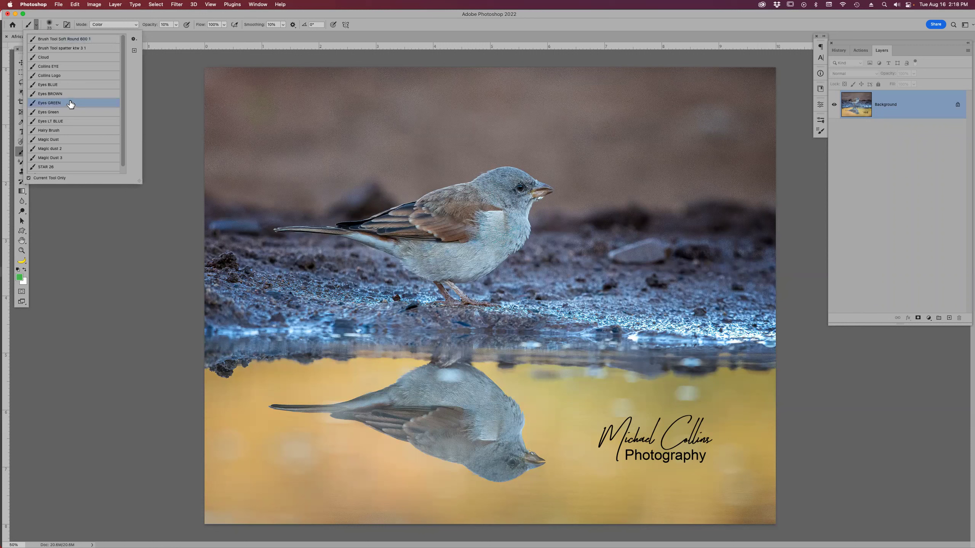
double_click(69, 102)
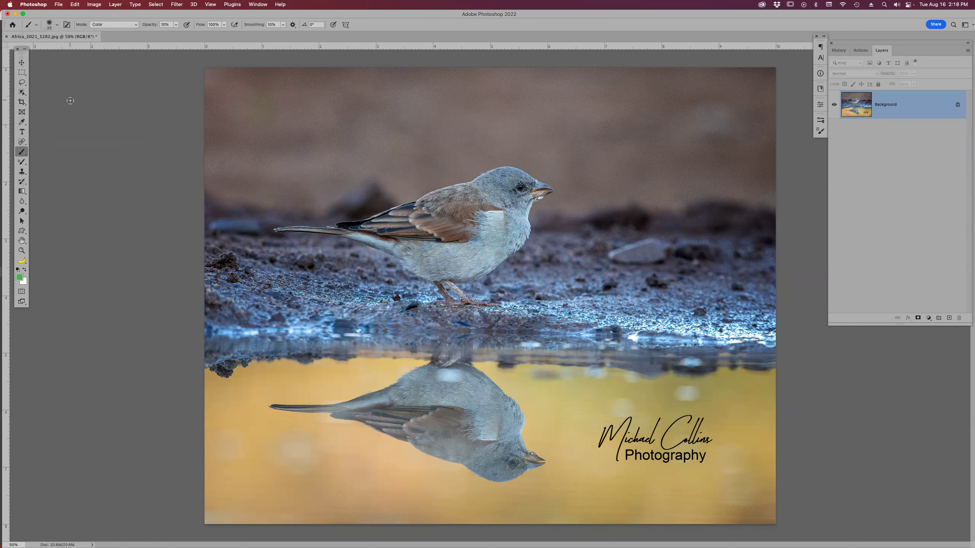
drag(523, 189, 521, 188)
- Zoom in to 200% on the bird's head and eye
key(z)
drag(435, 118, 608, 233)
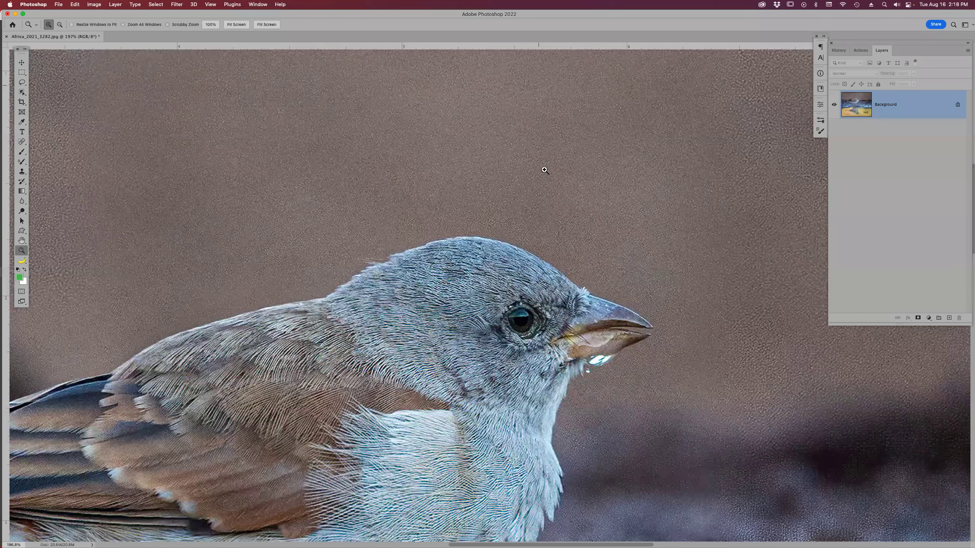
click(519, 309)
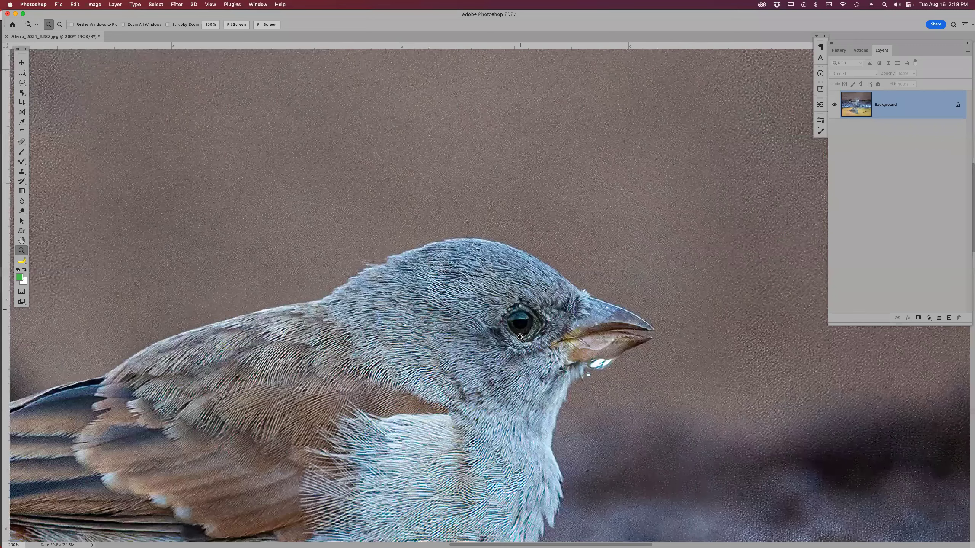
- Reselect the Brush tool with the Eyes Green tool preset
key(b)
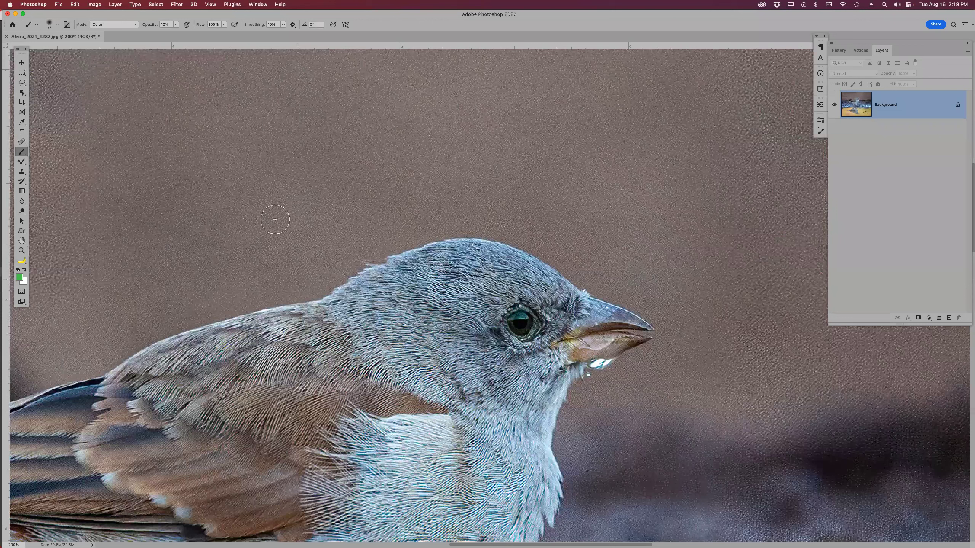
click(33, 26)
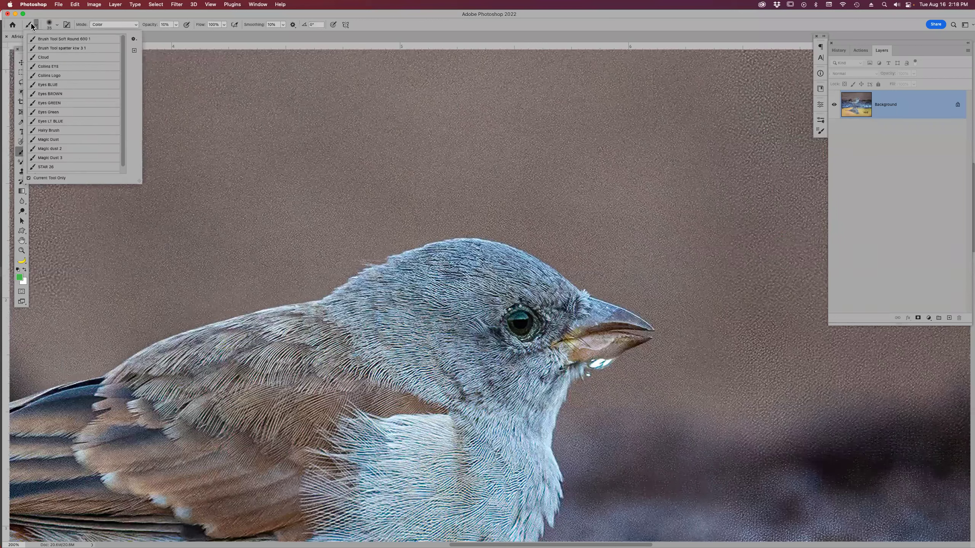
click(89, 102)
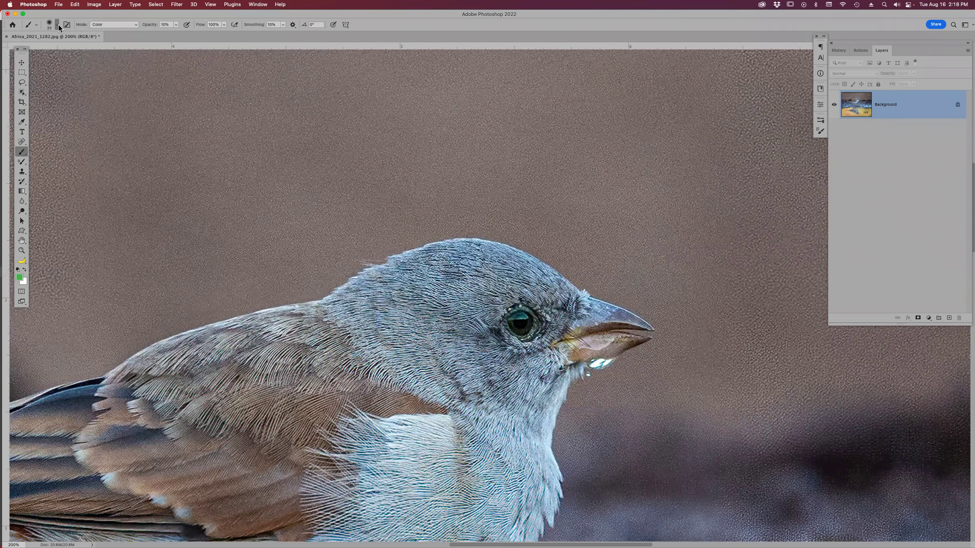
- Collapse the Legacy and Special Effects Brushes folders in the Brush Preset picker
click(48, 24)
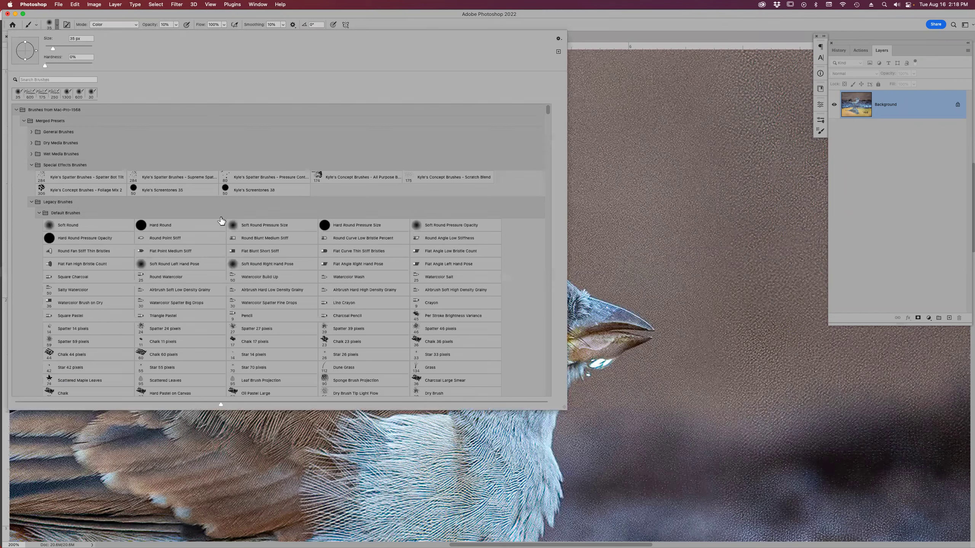
scroll(207, 289, down, 10)
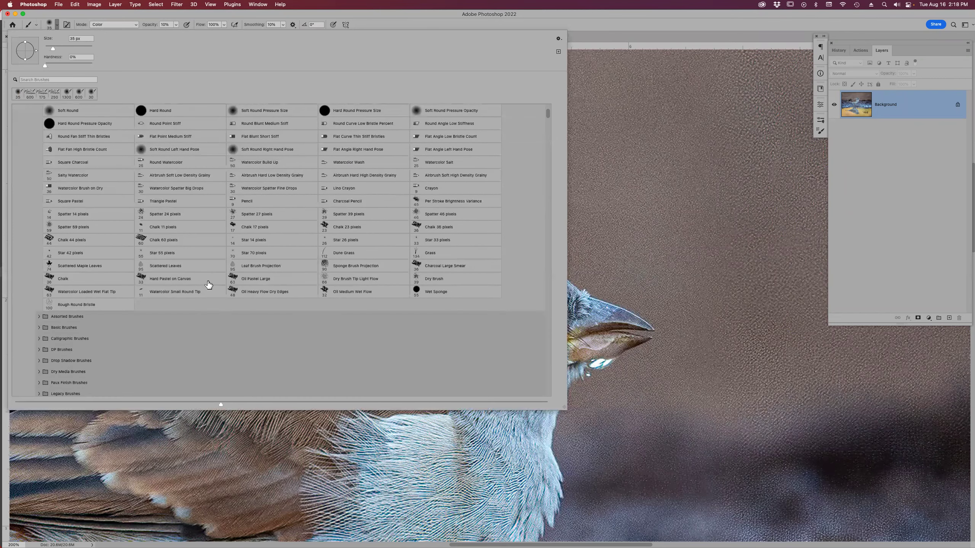
scroll(220, 275, up, 10)
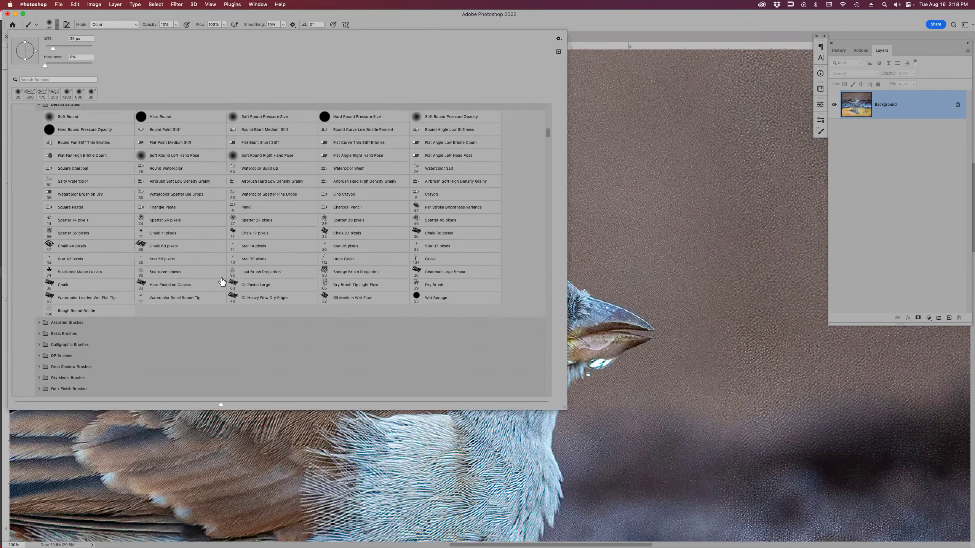
scroll(221, 272, up, 5)
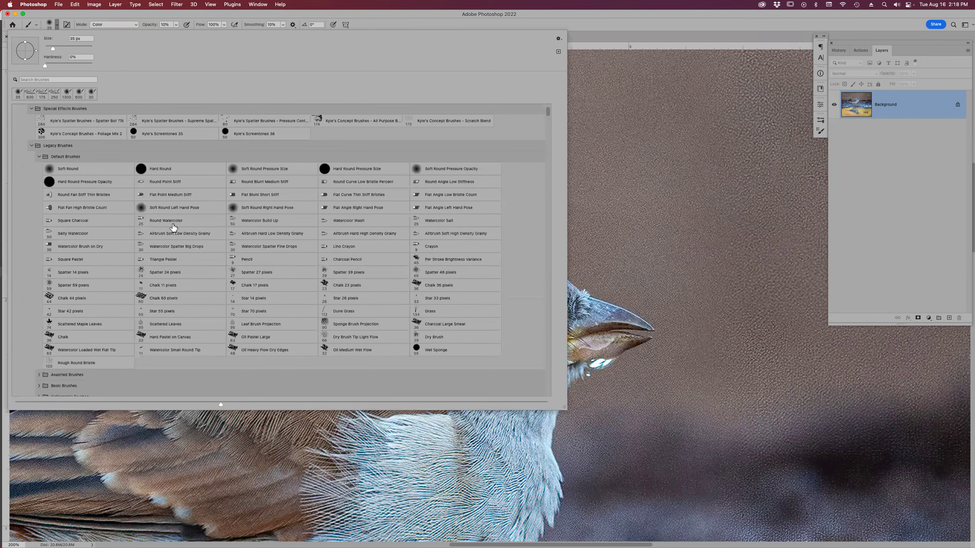
click(32, 145)
click(32, 109)
click(23, 175)
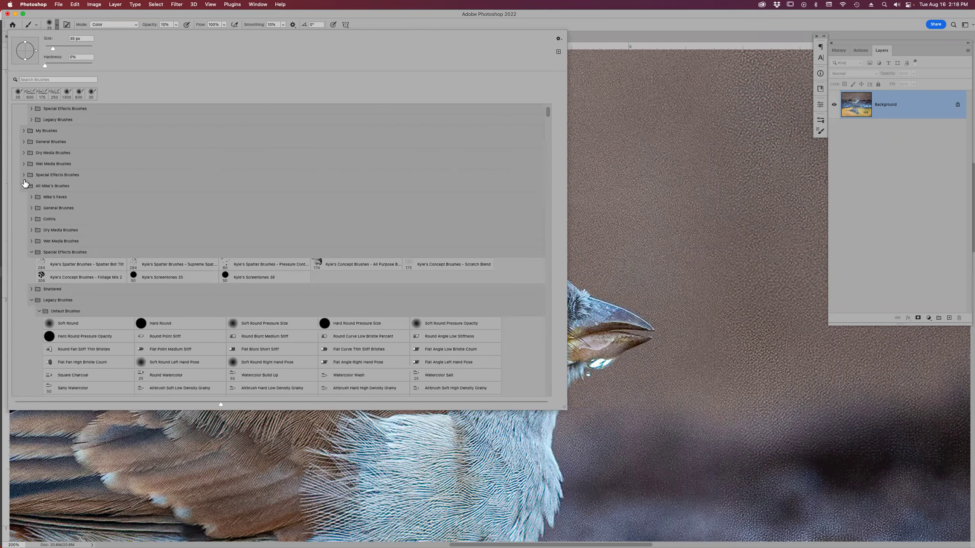
click(27, 250)
click(30, 252)
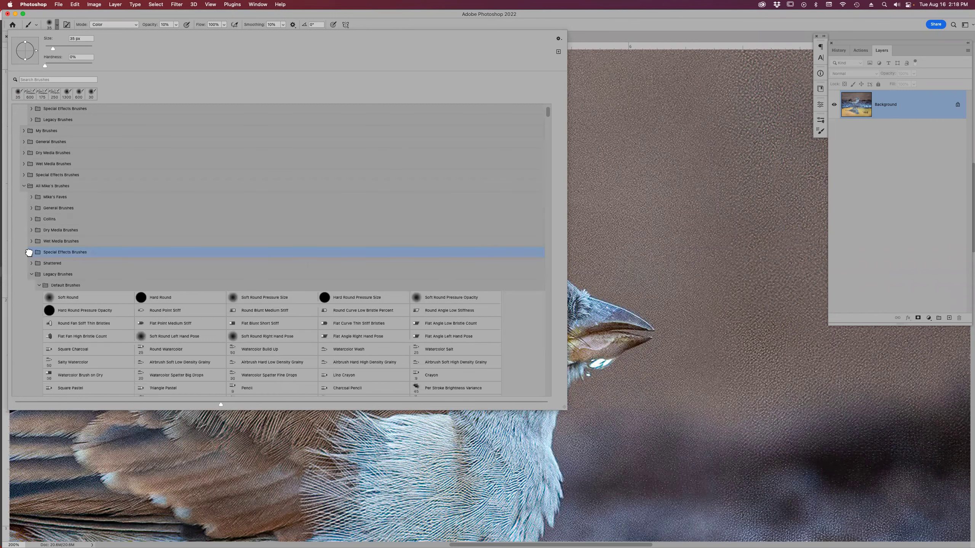
- Collapse the remaining Legacy, Sandra and Mikes Brushes folders, then close the picker
click(31, 274)
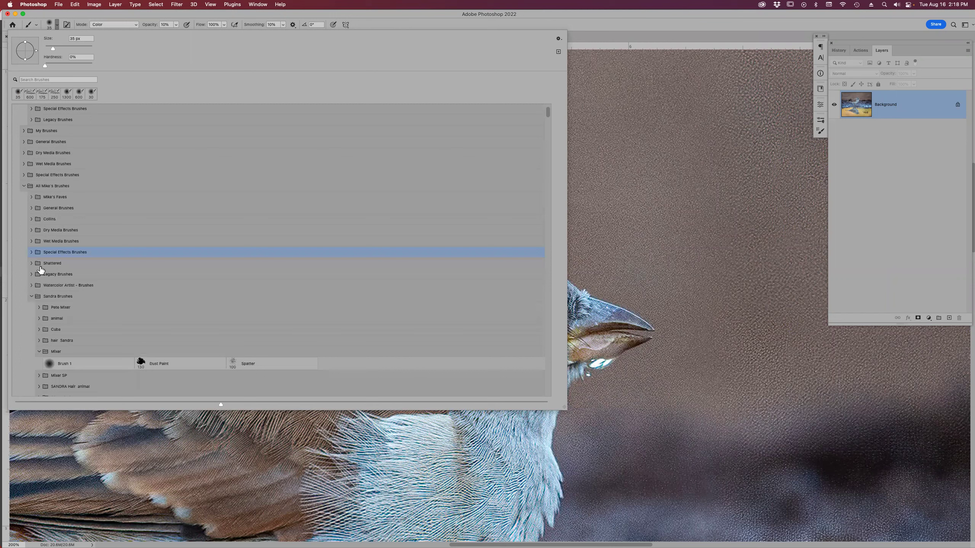
click(31, 296)
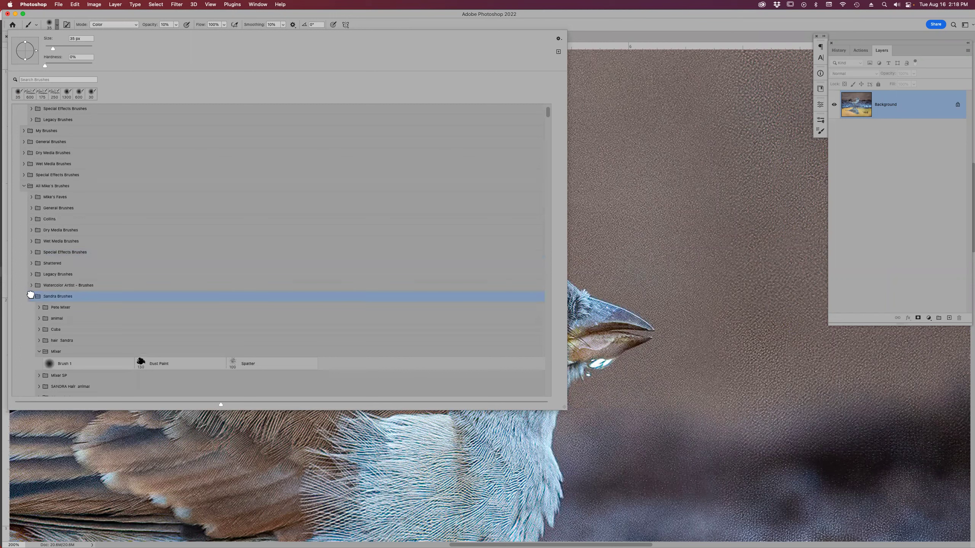
click(31, 296)
click(23, 340)
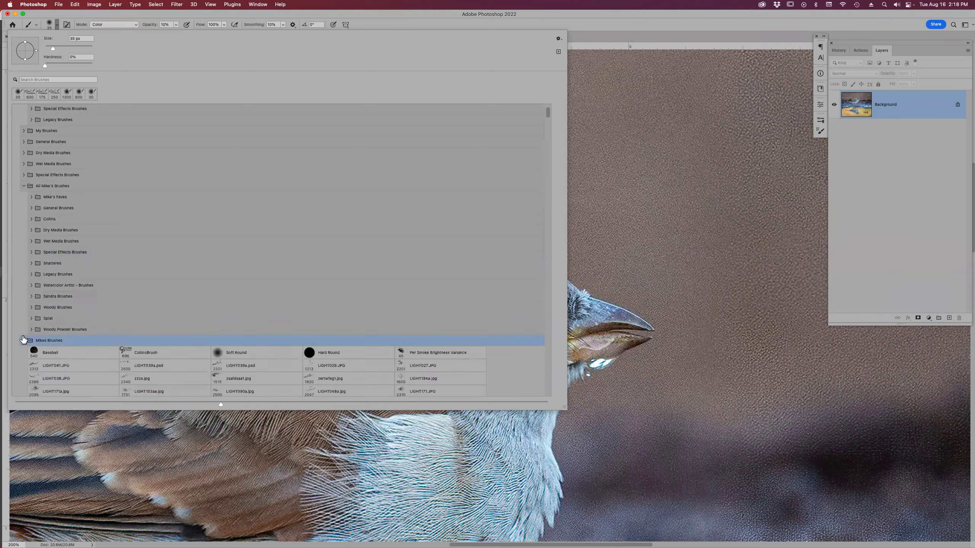
click(23, 340)
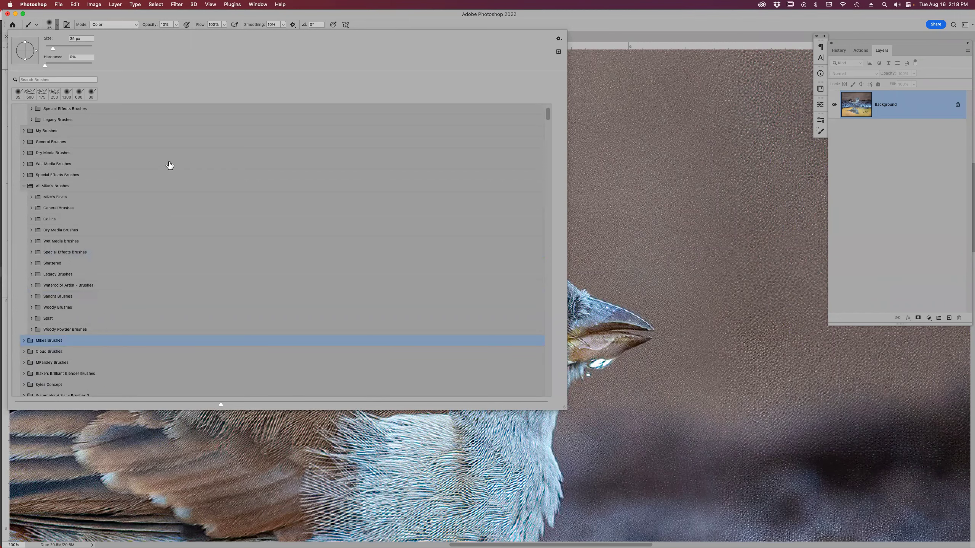
scroll(173, 168, down, 10)
scroll(179, 215, down, 5)
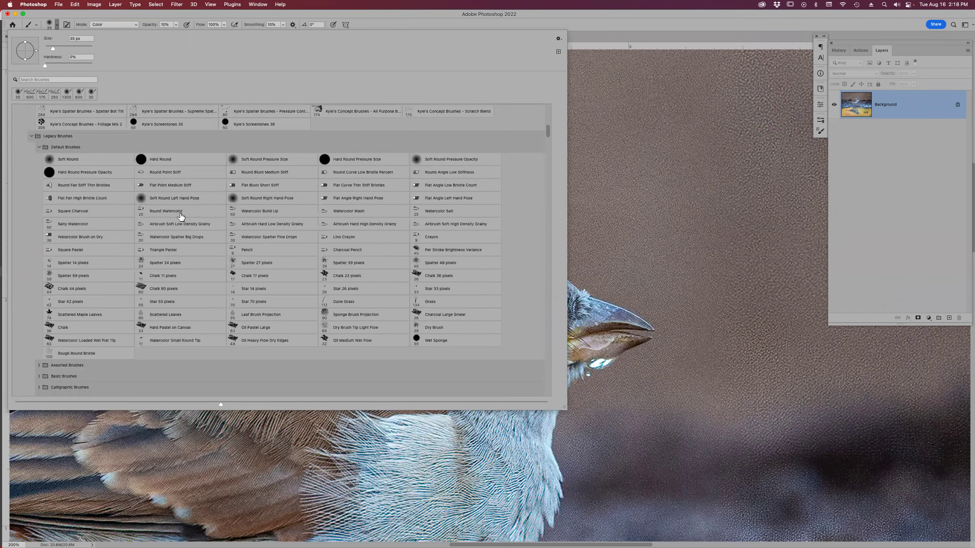
scroll(181, 217, up, 5)
scroll(184, 219, down, 10)
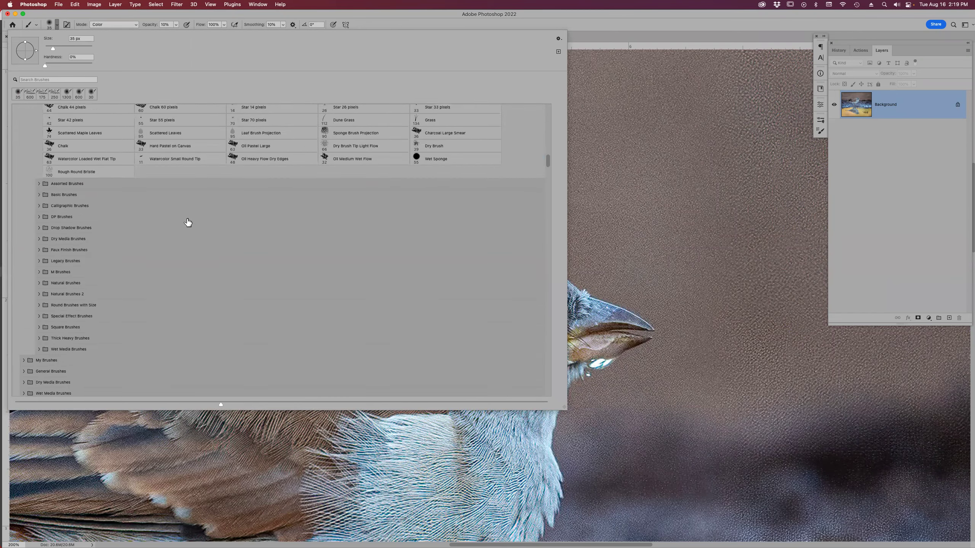
scroll(188, 223, down, 10)
scroll(196, 219, up, 5)
scroll(203, 215, down, 3)
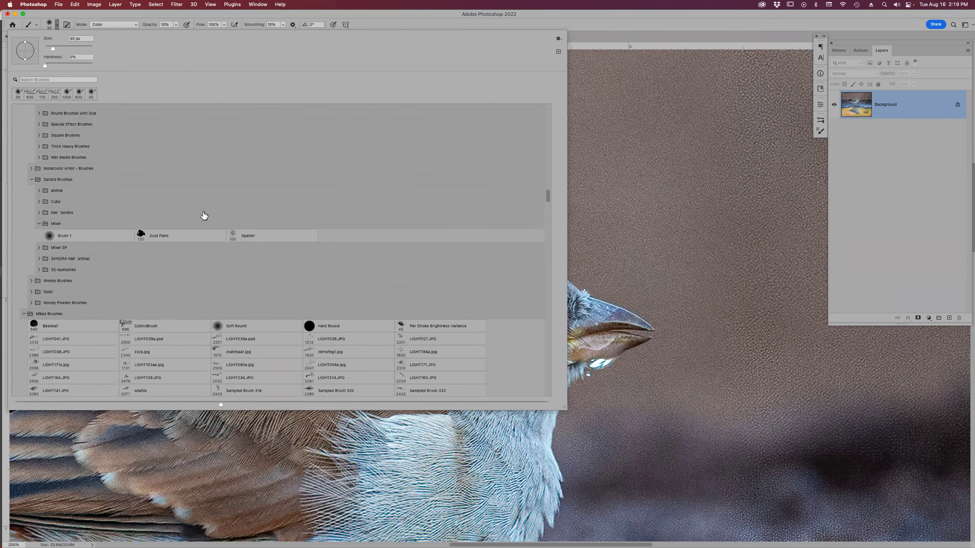
scroll(203, 217, down, 8)
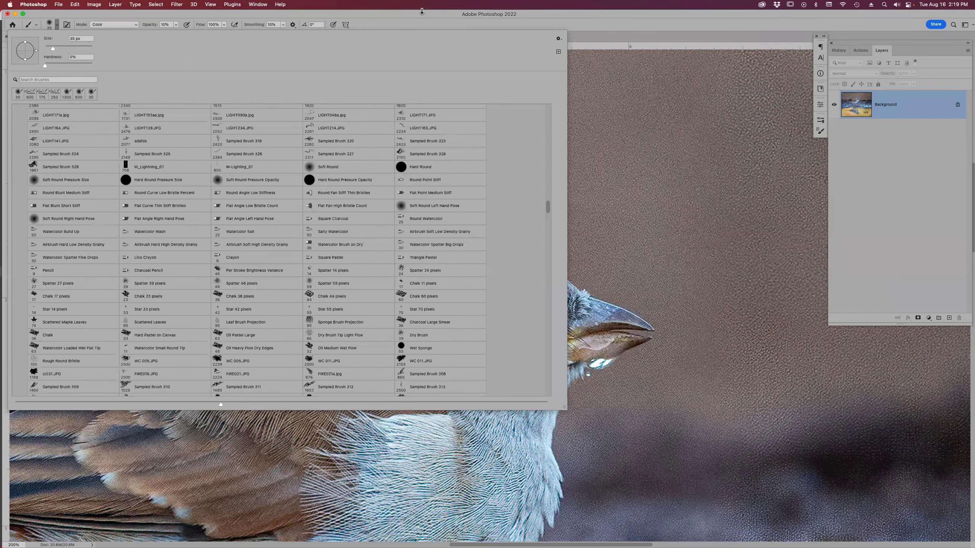
click(422, 18)
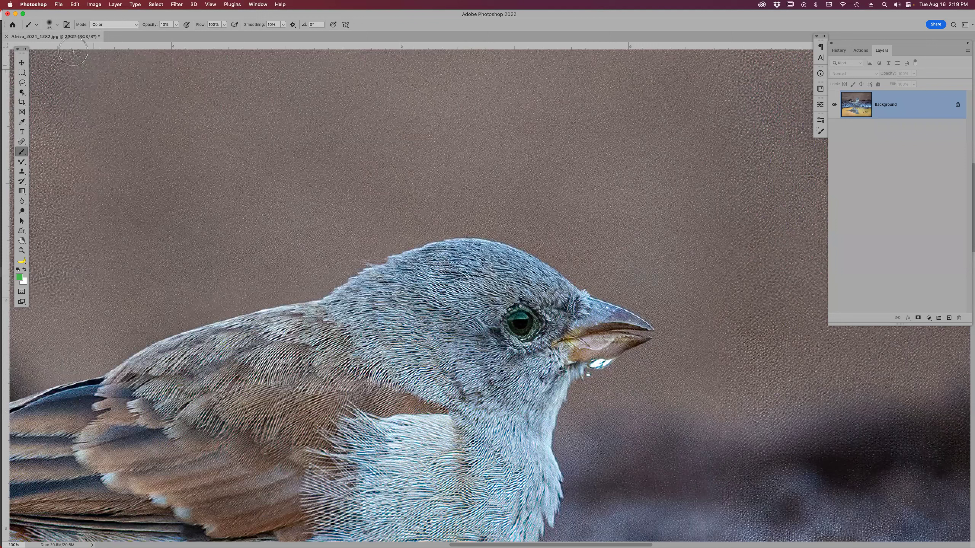
- Save the current brush as a new tool preset named Brush Tool Soft Green
click(31, 26)
click(31, 25)
click(38, 26)
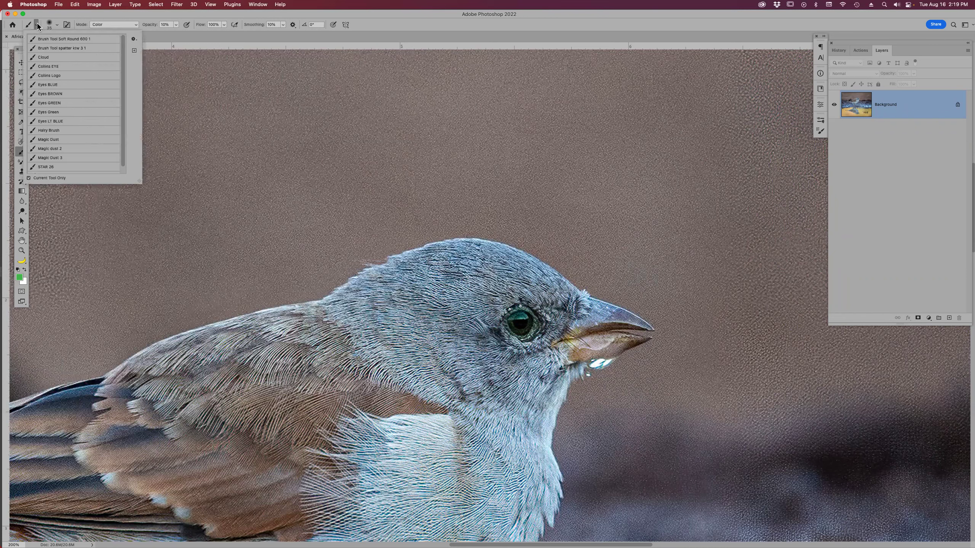
click(134, 39)
click(134, 39)
click(133, 39)
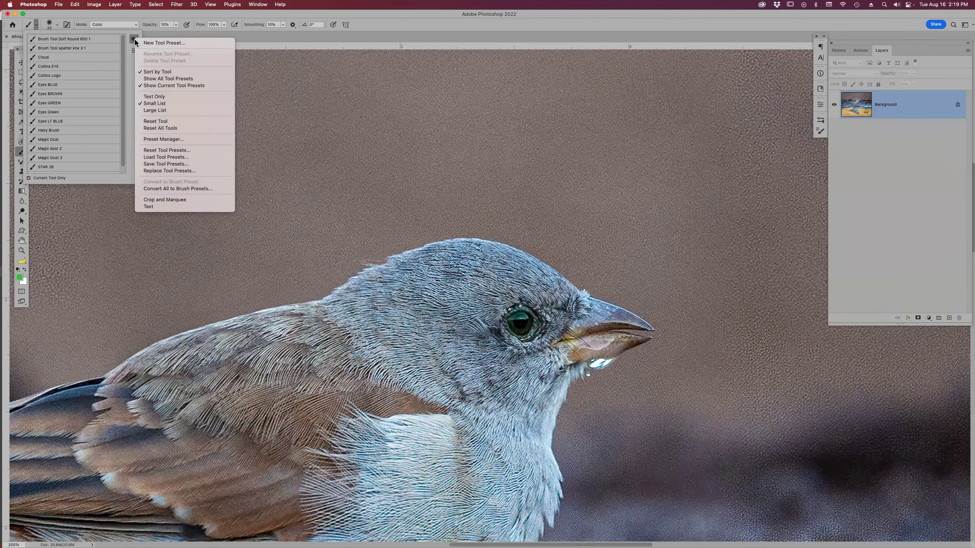
click(168, 44)
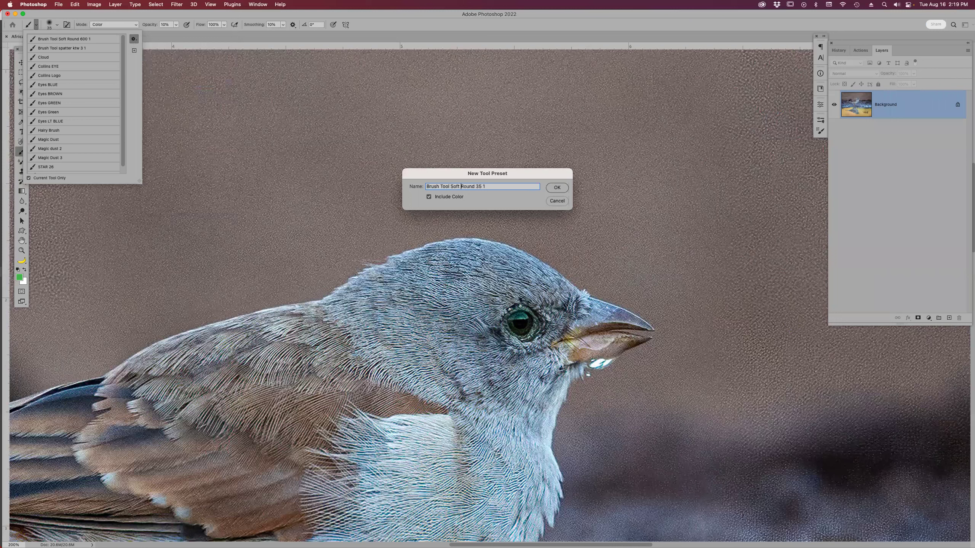
text(Green)
click(557, 187)
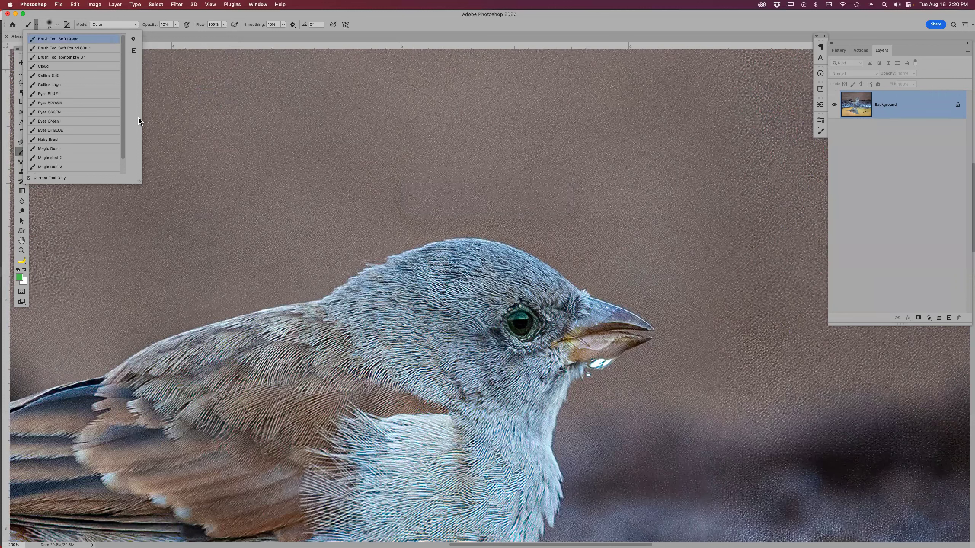
- Switch to Brush Tool Soft Round 600 1 and back to Brush Tool Soft Green
click(94, 49)
click(95, 40)
double_click(48, 40)
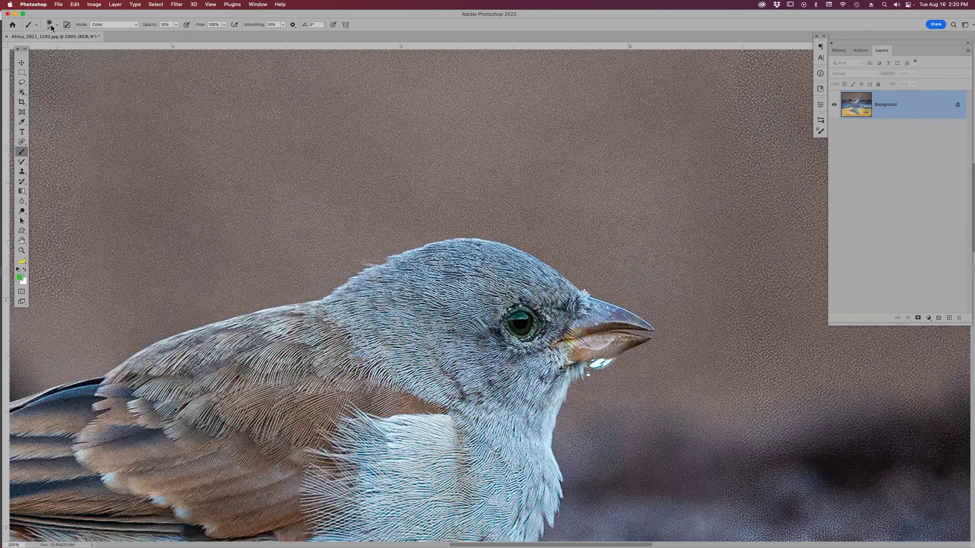
- Rename the Brush Tool Soft Green preset to an '01 Brush' name, then fit the photo on screen
click(38, 25)
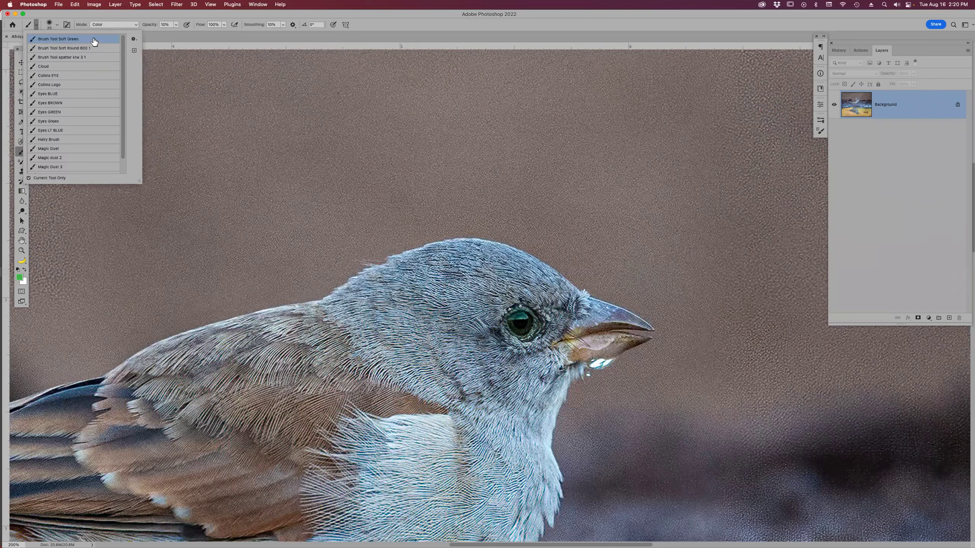
click(134, 39)
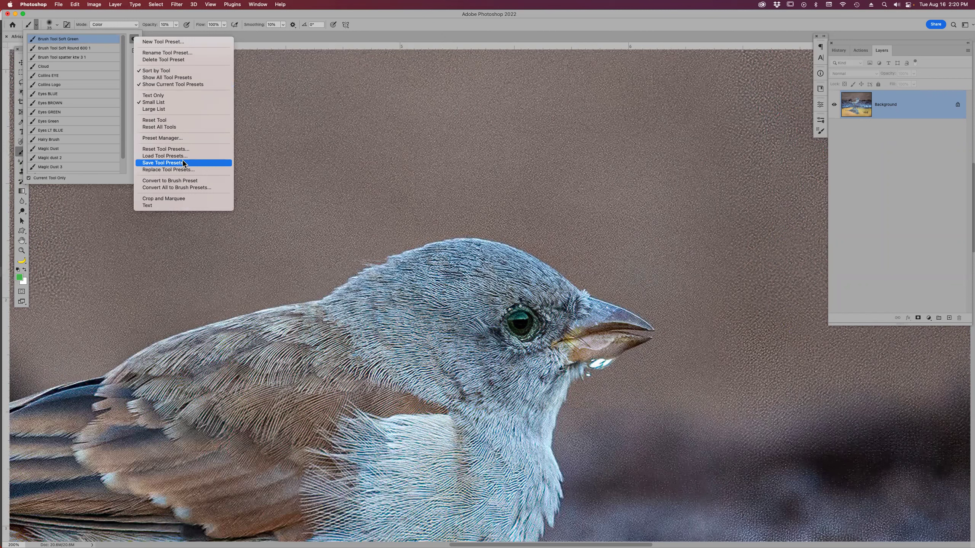
click(187, 54)
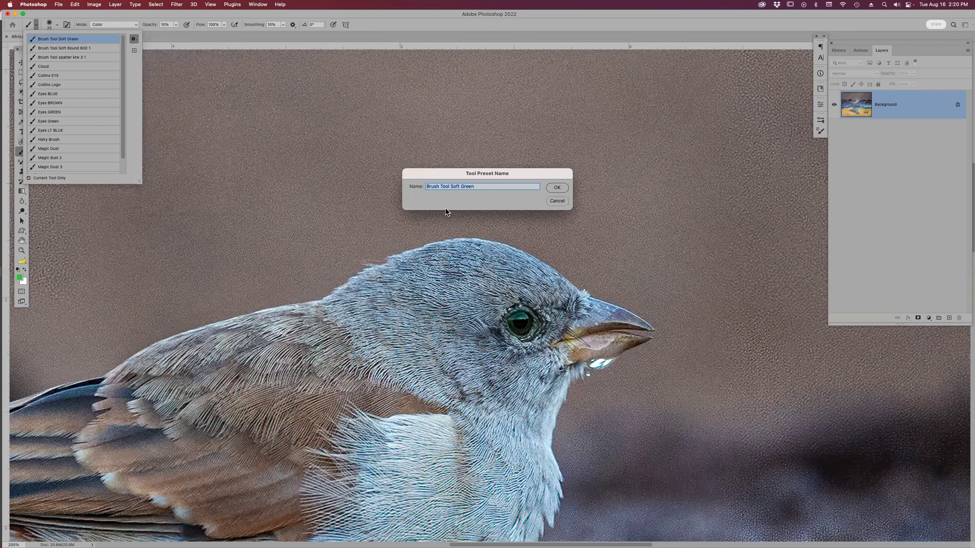
text(01 Brush Gree)
text(Soft)
key(Return)
click(174, 37)
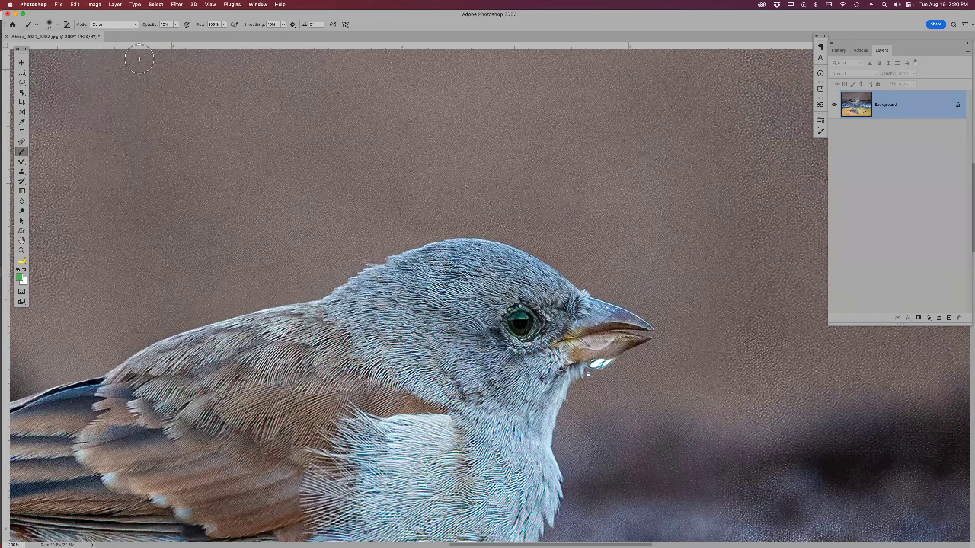
key(super+0)
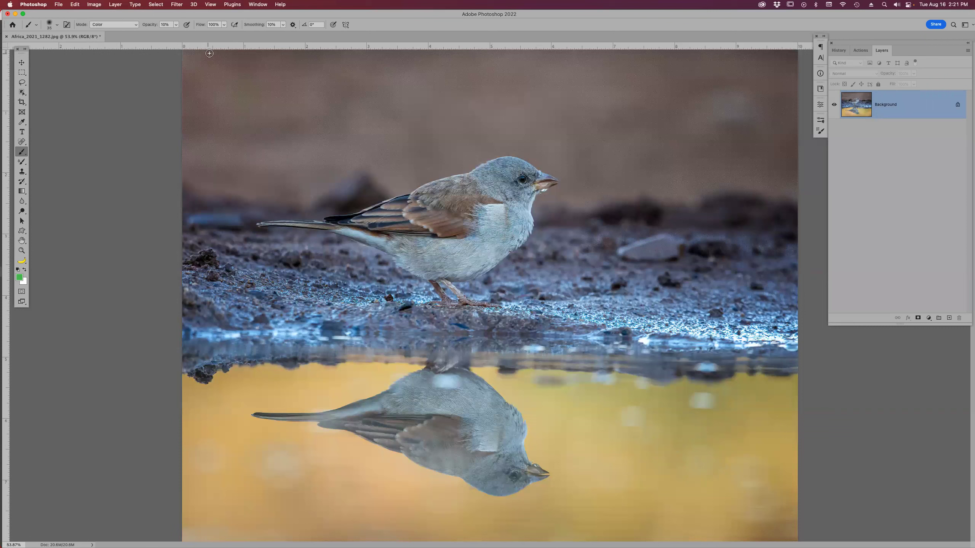
- Select Subject on the bird and reflection, copy to Layer 1, and verify by toggling Background
key(w)
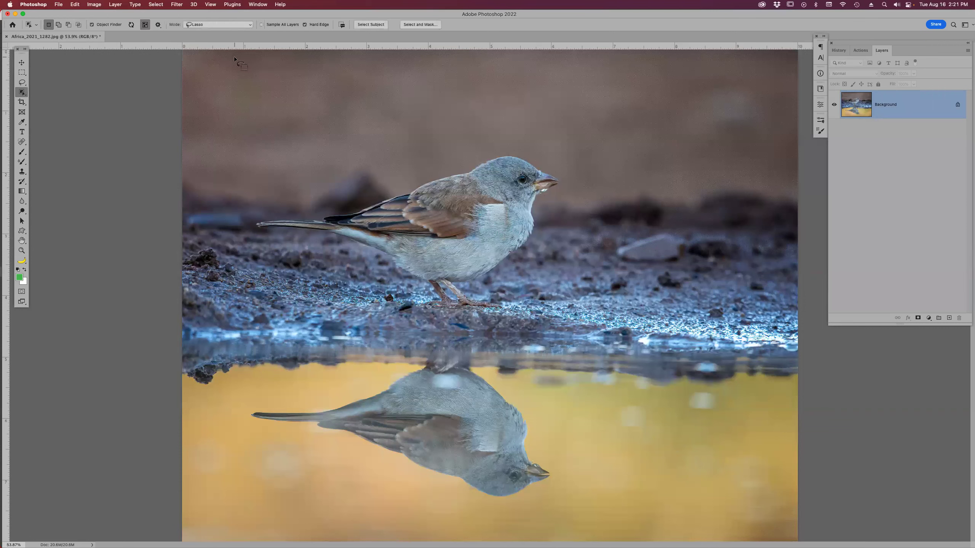
click(364, 25)
key(super+j)
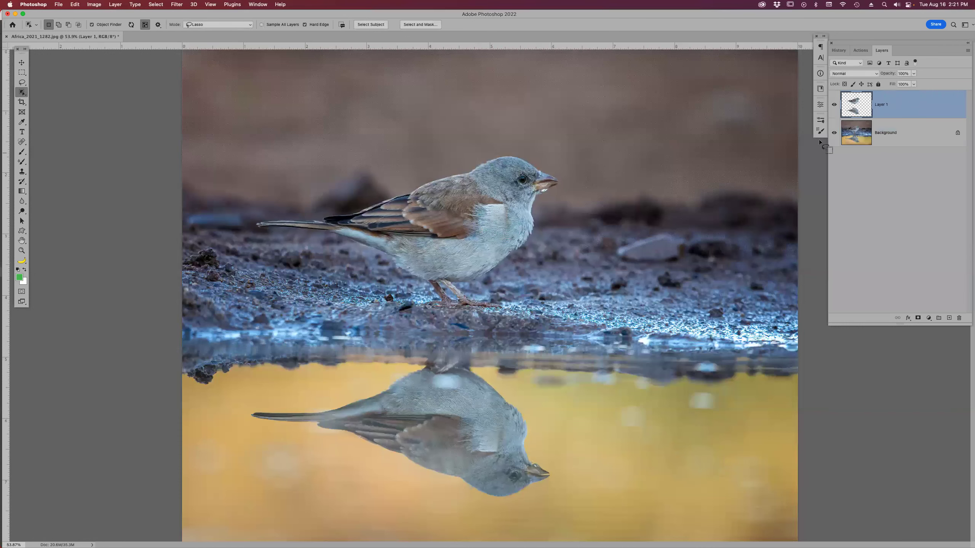
click(834, 132)
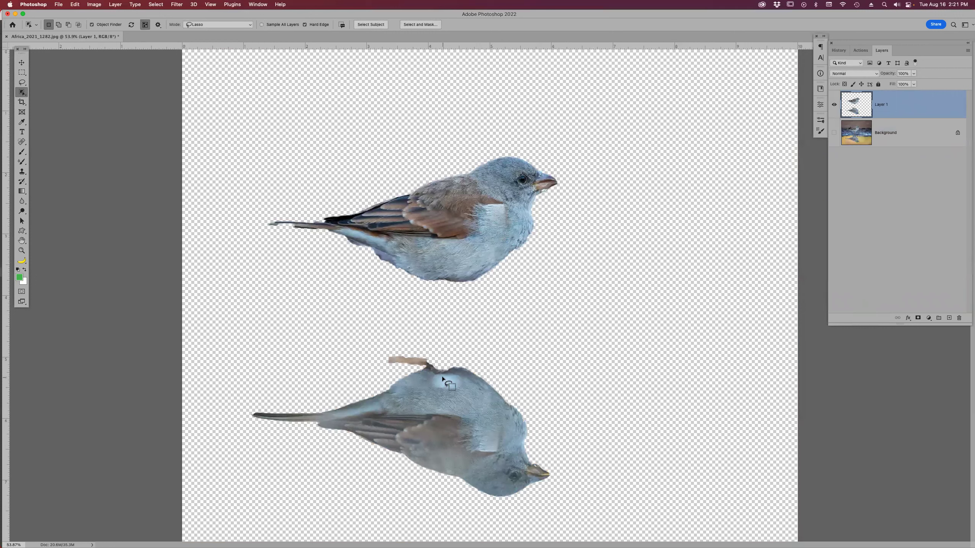
click(834, 133)
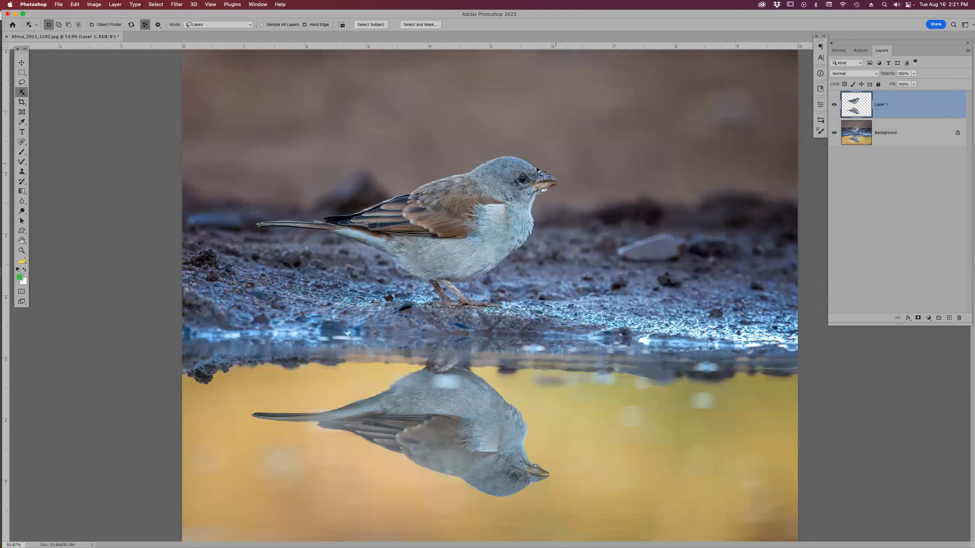
- Try green strokes on the bird's head at brush sizes 200 and 60, undoing both
key(b)
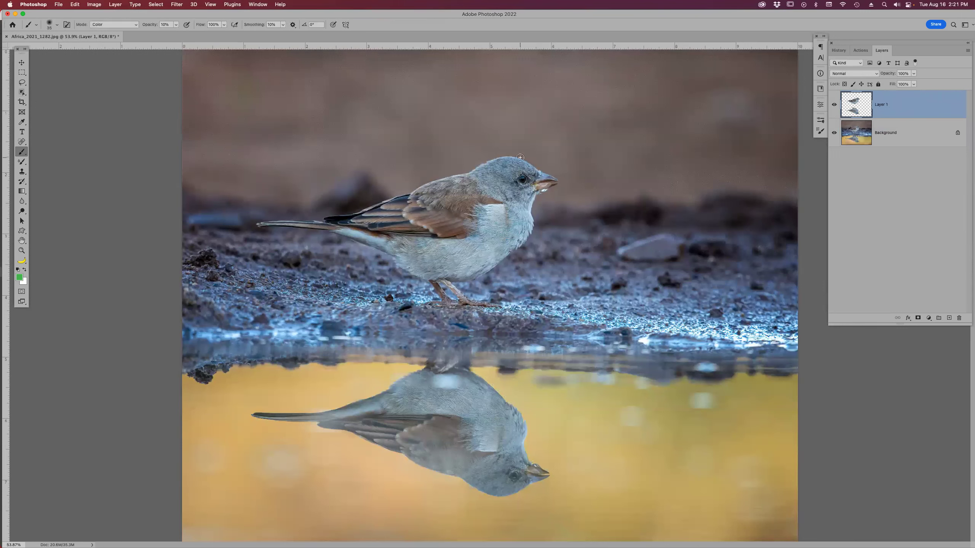
key(bracketright)
key(bracketright)
key(bracketright)
key(bracketright)
key(bracketright)
key(bracketright)
key(bracketright)
key(bracketright)
mouse_move(515, 181)
mouse_down()
mouse_move(564, 128)
mouse_move(464, 235)
mouse_move(557, 130)
mouse_move(480, 208)
mouse_move(528, 154)
mouse_move(487, 199)
mouse_up()
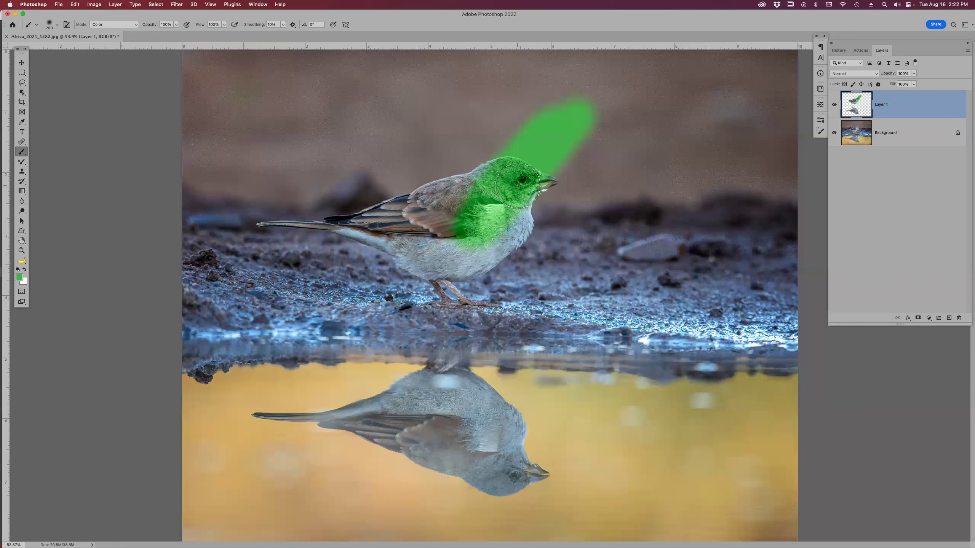
key(super+z)
key(super+z)
key(super+z)
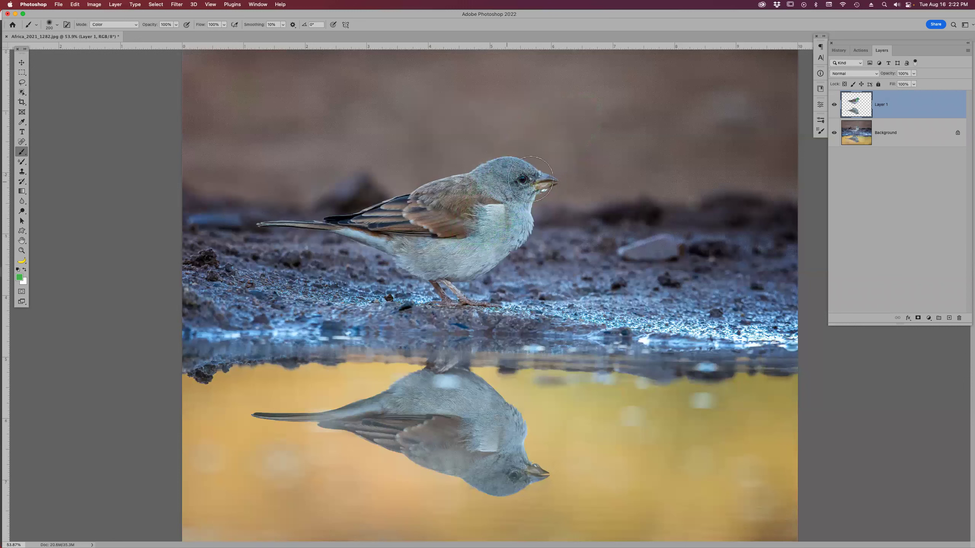
key(bracketleft)
key(bracketleft)
key(bracketleft)
key(bracketleft)
key(bracketleft)
key(bracketleft)
key(bracketleft)
key(bracketleft)
key(bracketleft)
drag(513, 164, 455, 180)
key(super+z)
- Lock Layer 1's transparent pixels and paint the bird and its reflection green at size 175
click(845, 84)
key(bracketright)
key(bracketright)
key(bracketright)
key(bracketright)
key(bracketright)
key(bracketright)
key(bracketright)
key(bracketright)
mouse_move(499, 173)
mouse_down()
mouse_move(526, 175)
mouse_move(498, 200)
mouse_move(535, 234)
mouse_move(452, 277)
mouse_move(418, 273)
mouse_move(365, 230)
mouse_move(293, 222)
mouse_up()
drag(462, 190, 430, 188)
mouse_move(440, 380)
mouse_down()
mouse_move(538, 450)
mouse_move(516, 497)
mouse_move(404, 458)
mouse_move(583, 446)
mouse_move(635, 428)
mouse_move(440, 429)
mouse_move(332, 417)
mouse_move(247, 437)
mouse_move(225, 429)
mouse_up()
drag(399, 390, 323, 408)
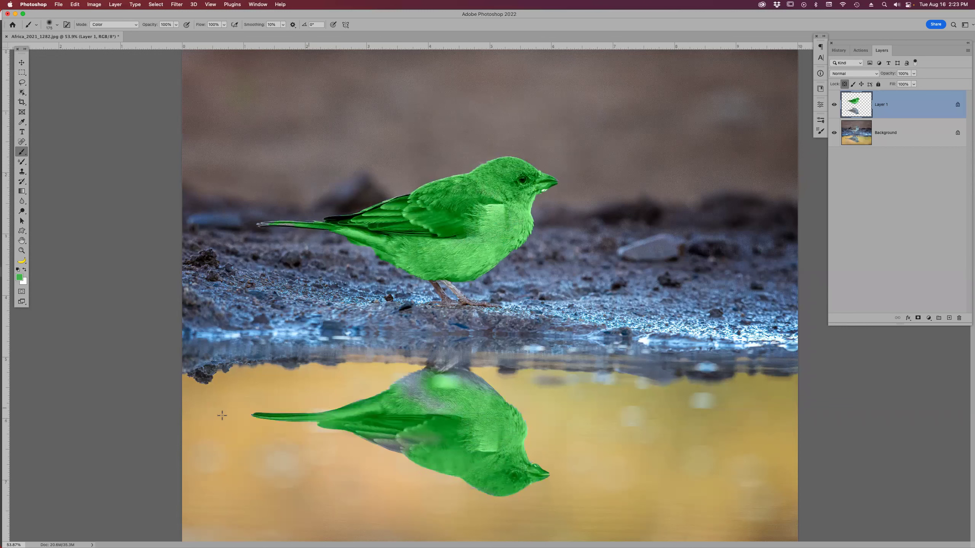
drag(445, 432, 394, 449)
drag(455, 375, 505, 386)
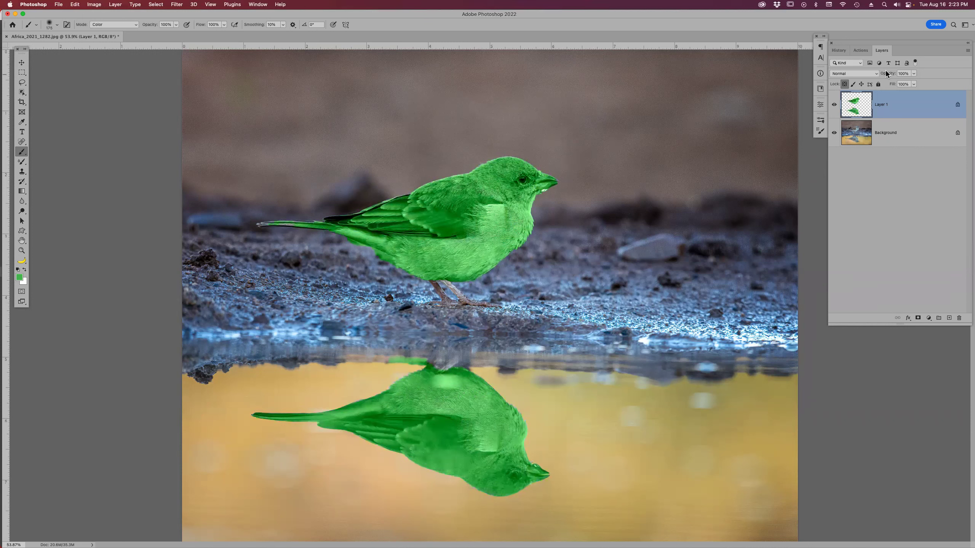
- Float the Layers panel, keep Normal blend, and unlock Layer 1's transparency to test-paint a green daub
drag(884, 52, 562, 146)
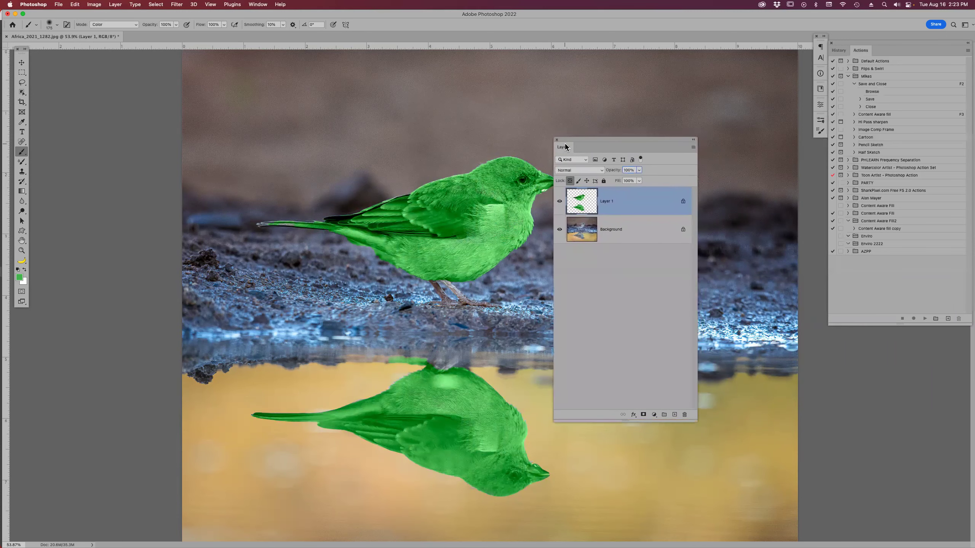
click(578, 171)
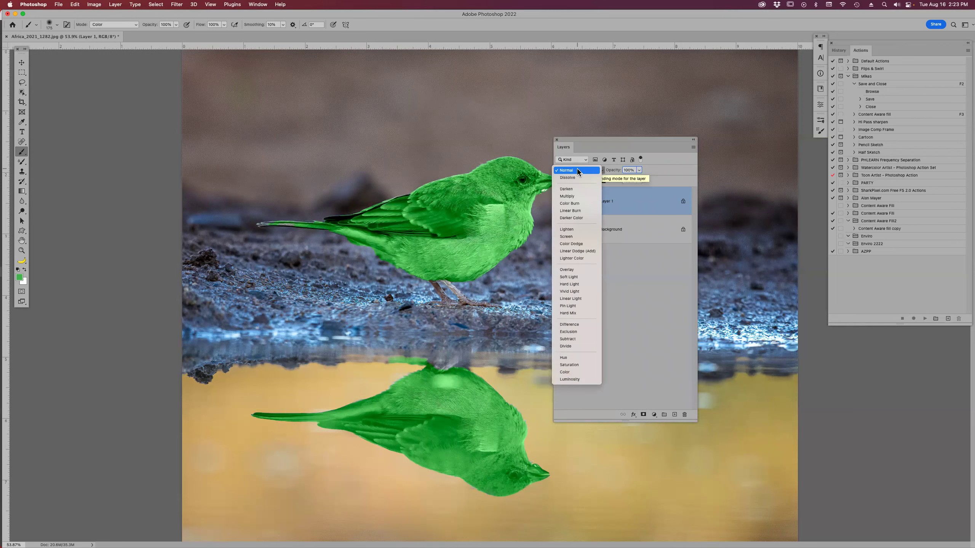
click(577, 170)
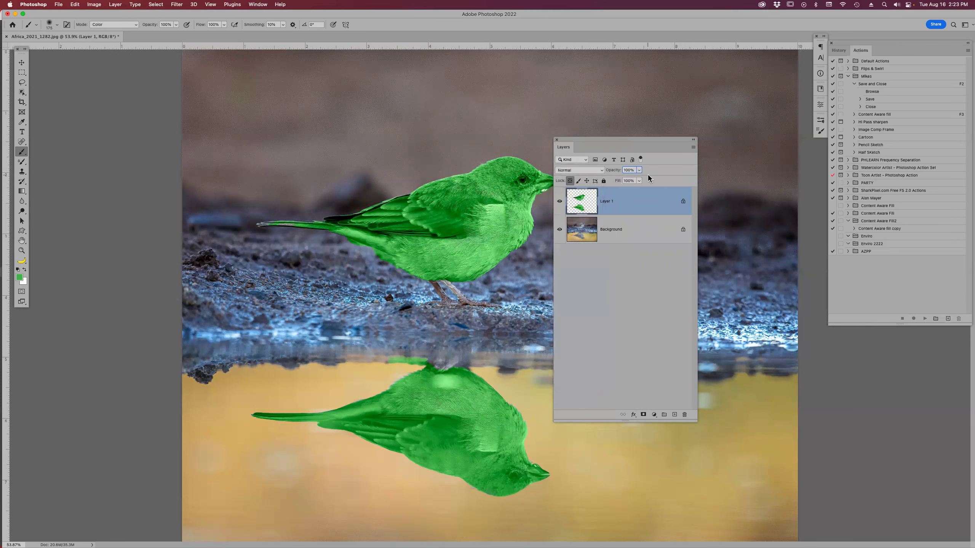
click(570, 180)
mouse_move(439, 158)
mouse_down()
mouse_move(460, 193)
mouse_move(452, 159)
mouse_up()
- Relock Layer 1's transparency, undo the stray green daub, and redock Layers beside History and Actions
click(570, 180)
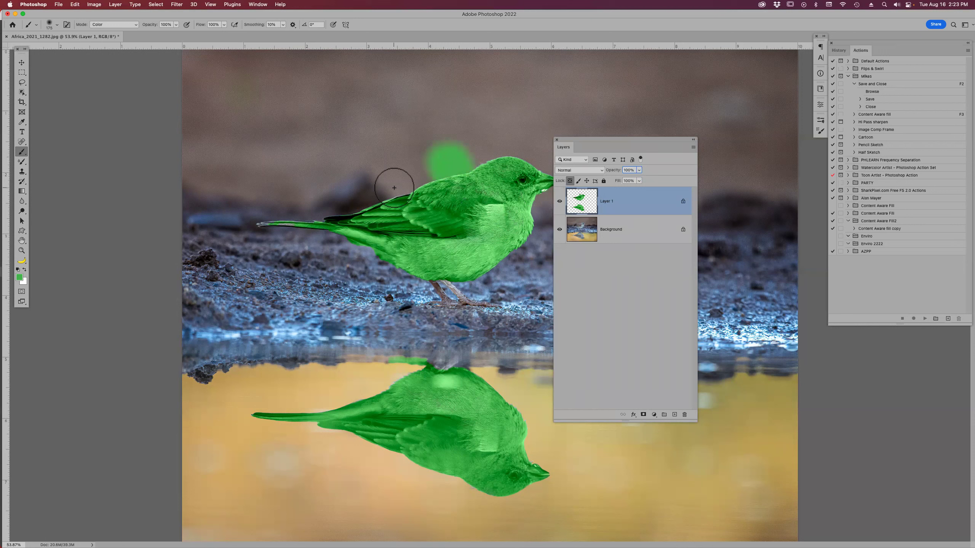
key(super+z)
key(super+z)
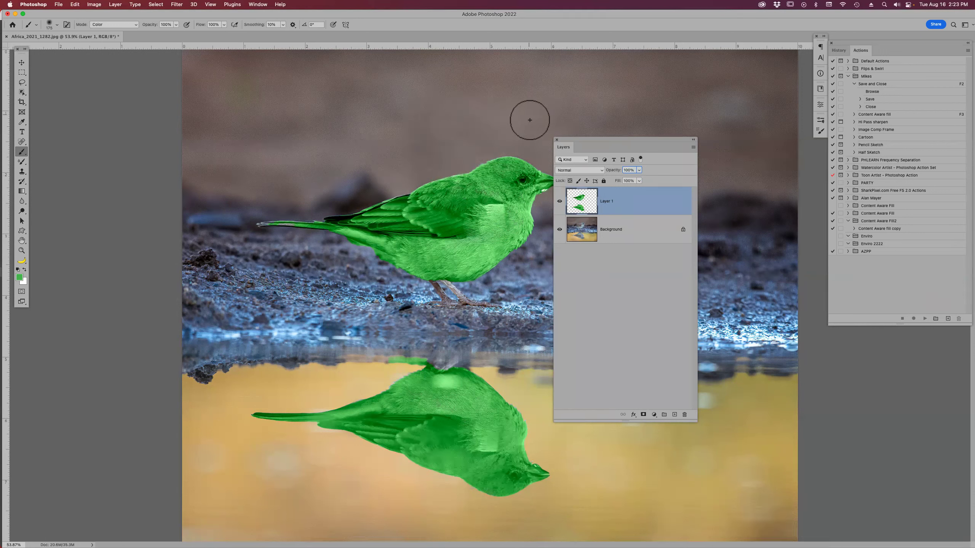
drag(562, 150, 887, 54)
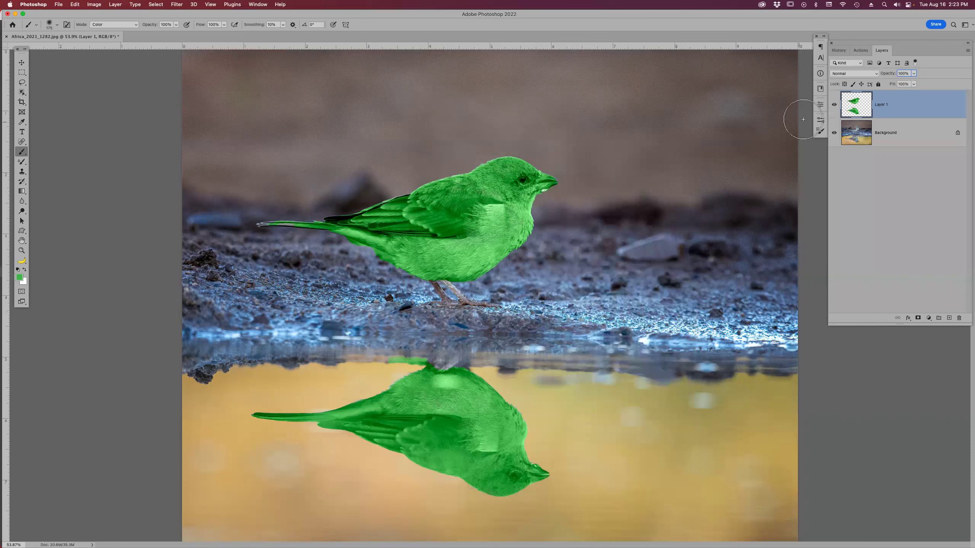
- Delete Layer 1 and close Africa_2021_1282.jpg without saving
drag(935, 111, 959, 318)
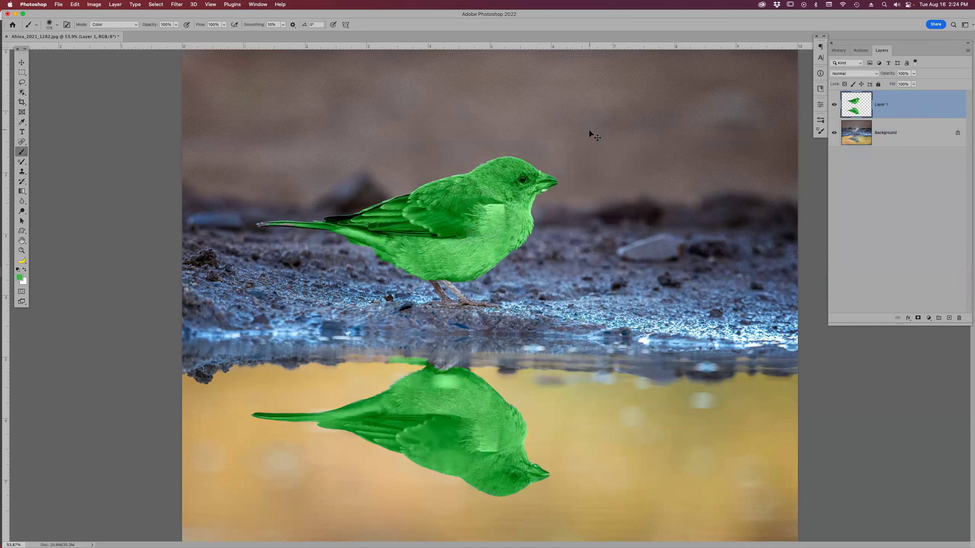
key(super+w)
click(494, 205)
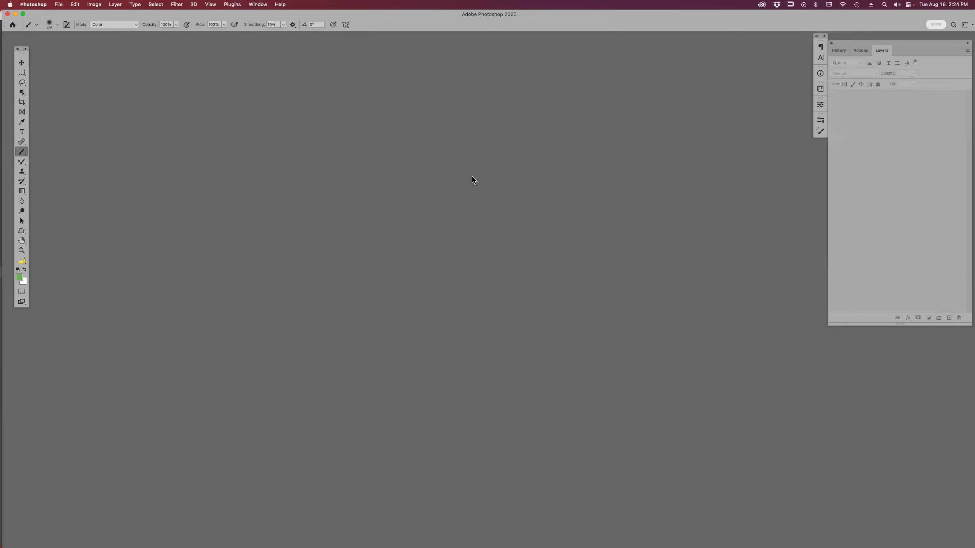
- Create a new blank white document from the recent 10 x 8 in @ 300 ppi preset
key(super+n)
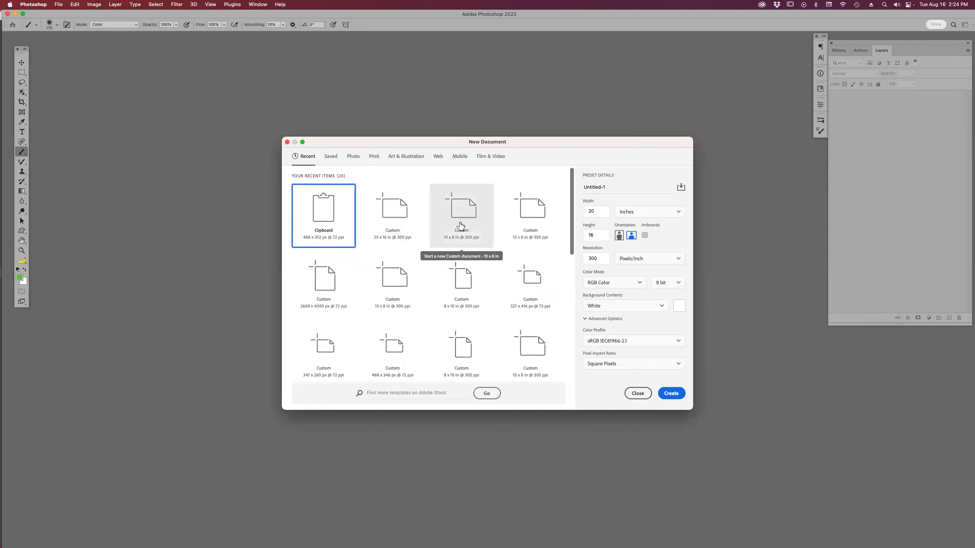
scroll(461, 225, down, 10)
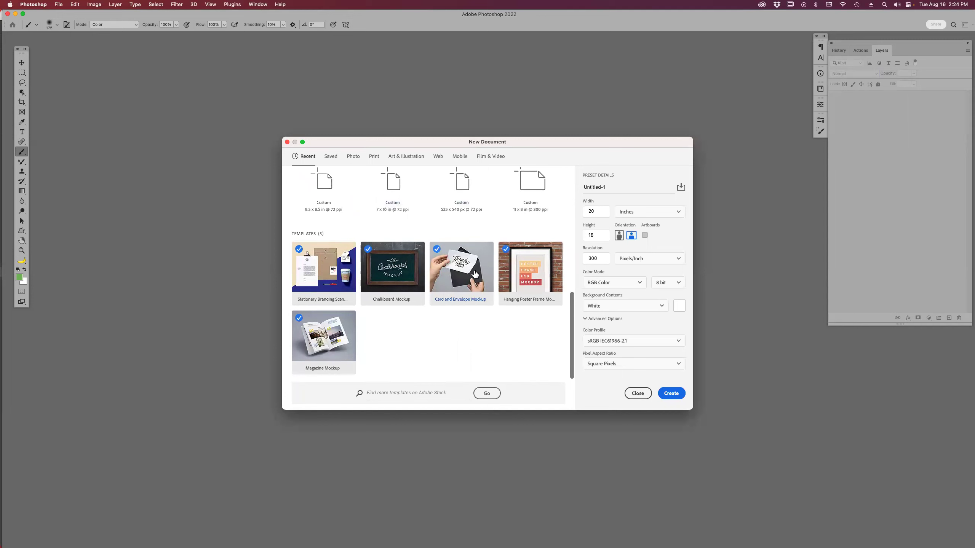
scroll(475, 274, up, 10)
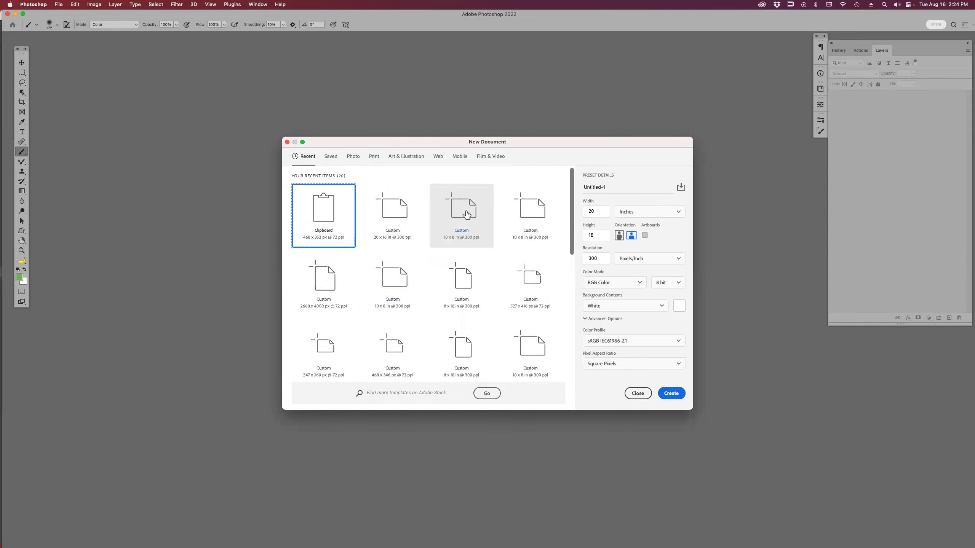
click(466, 214)
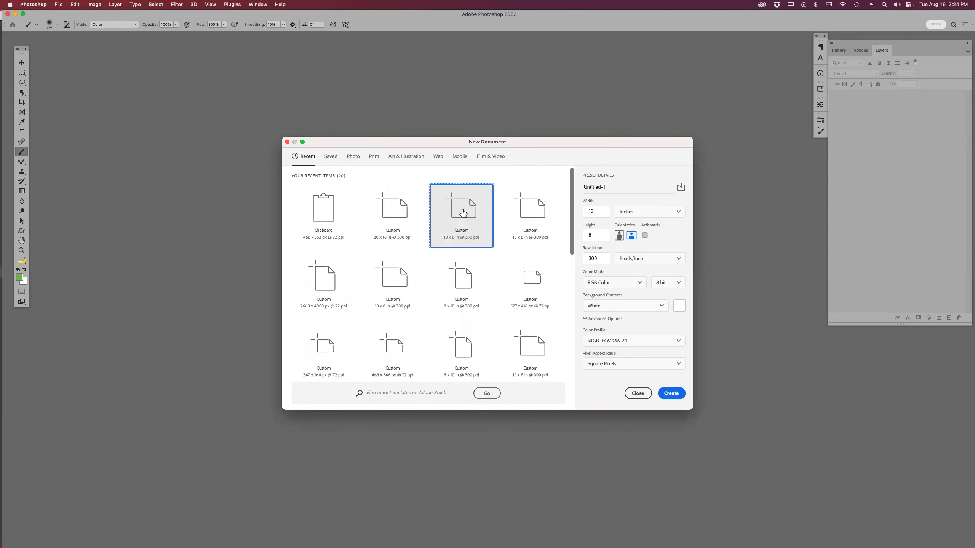
click(672, 394)
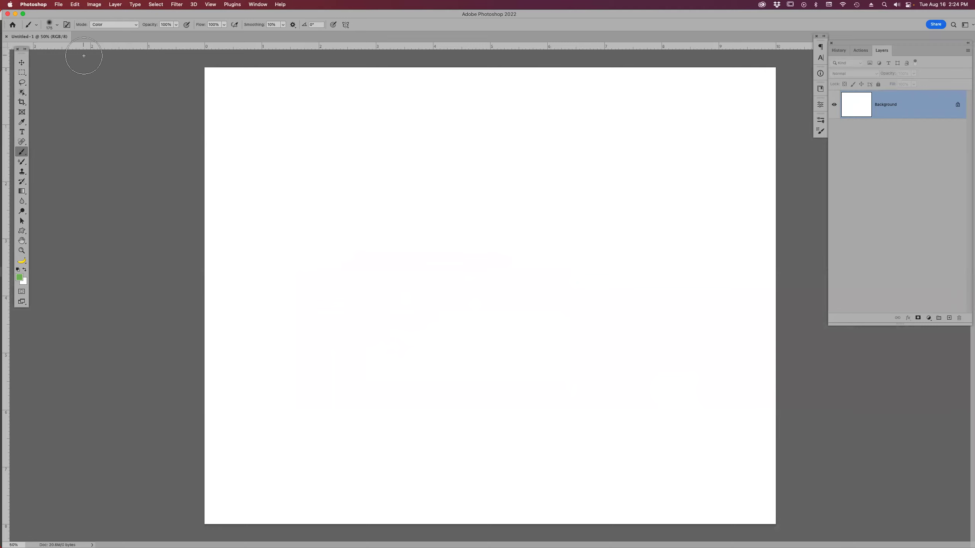
- Draw a paragraph text box and type 'Michael Collins' in the Taken by Vultures Demo font
key(t)
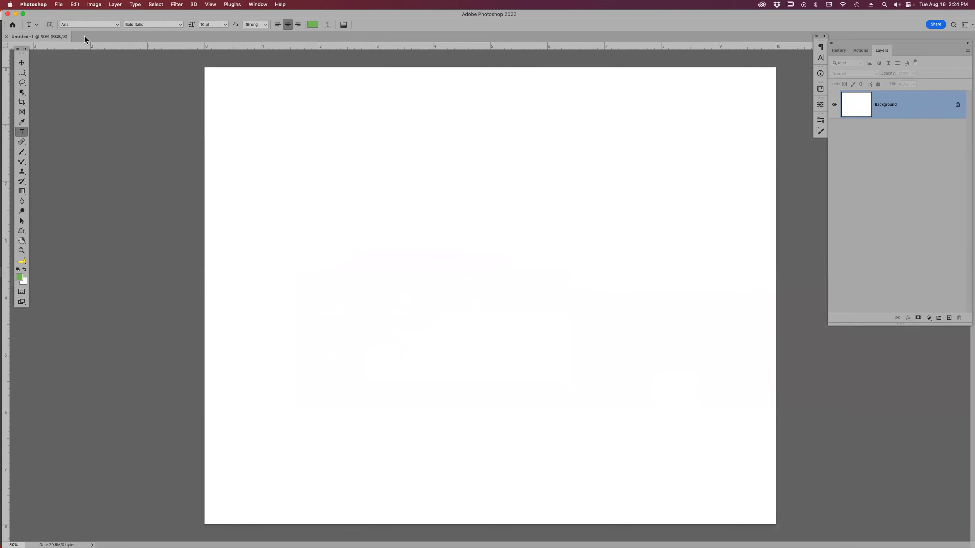
click(117, 25)
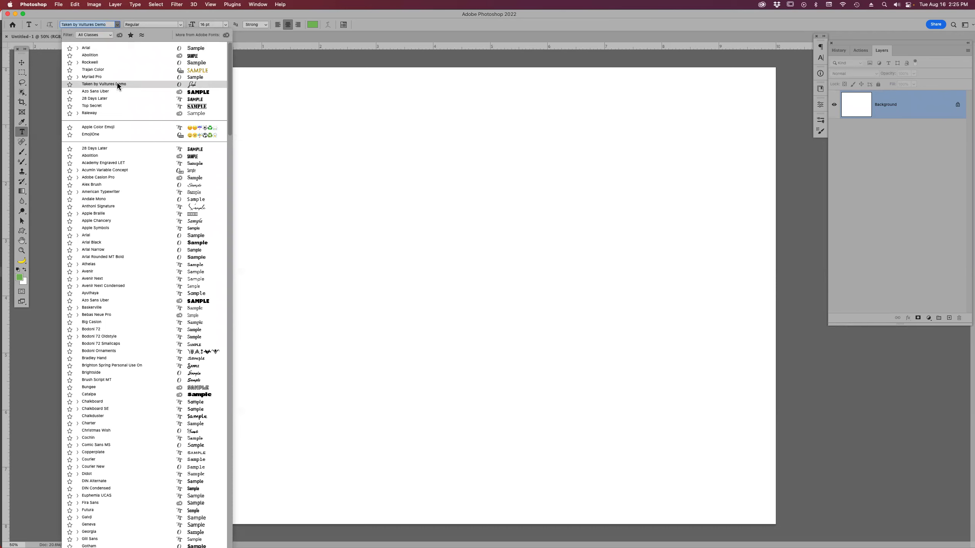
click(198, 135)
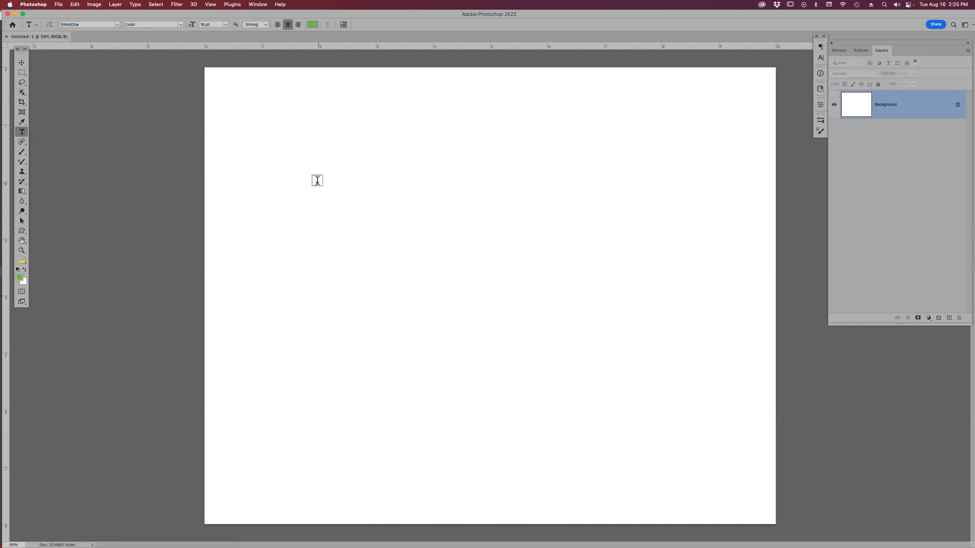
drag(274, 148, 724, 304)
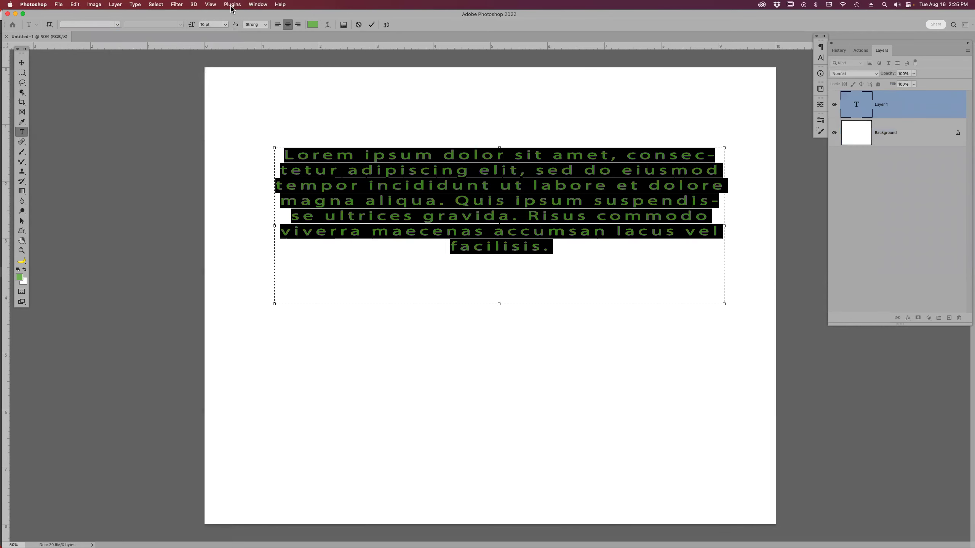
click(117, 24)
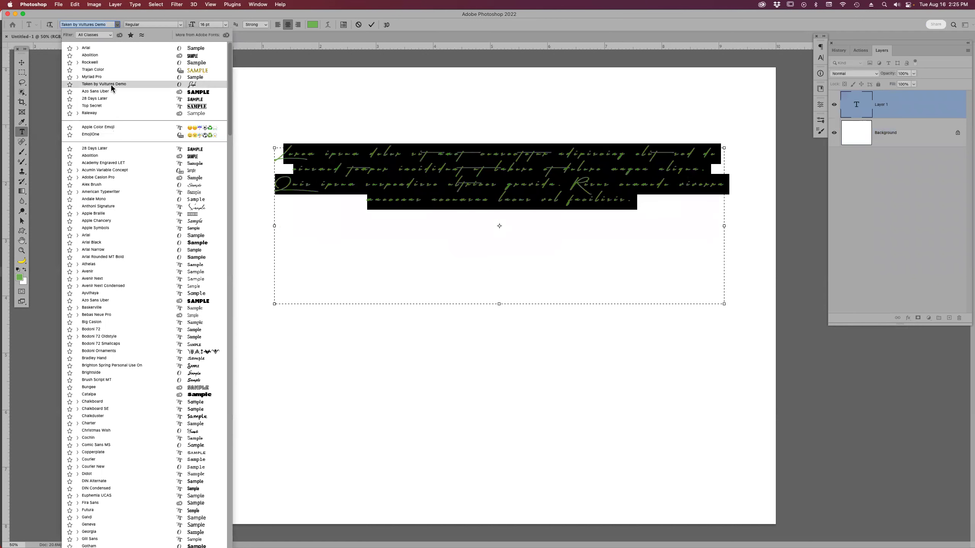
click(112, 85)
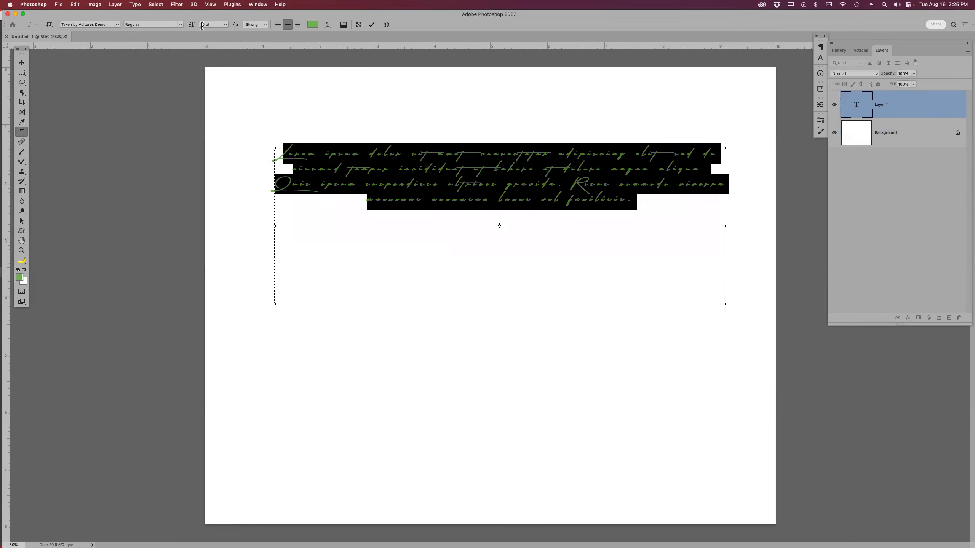
scroll(201, 26, up, 5)
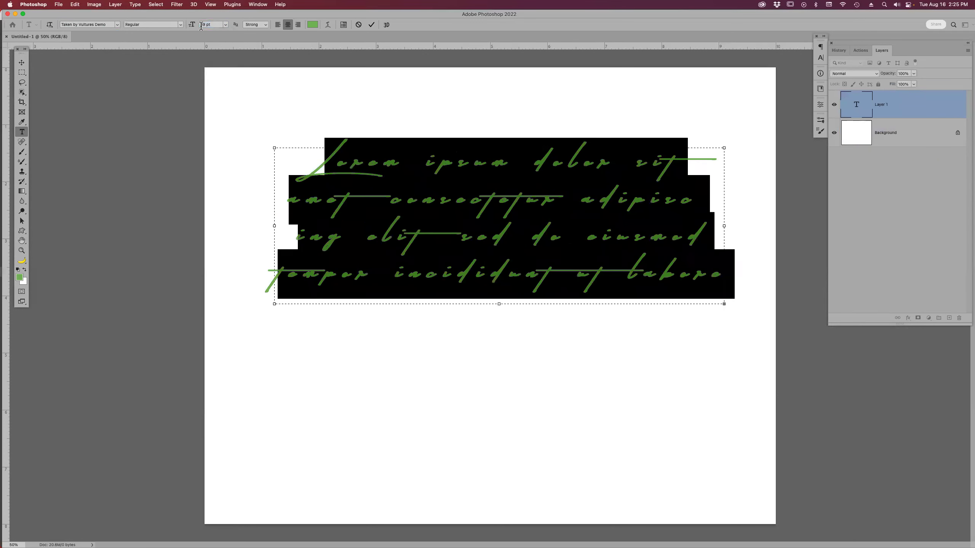
text(Michael Collins)
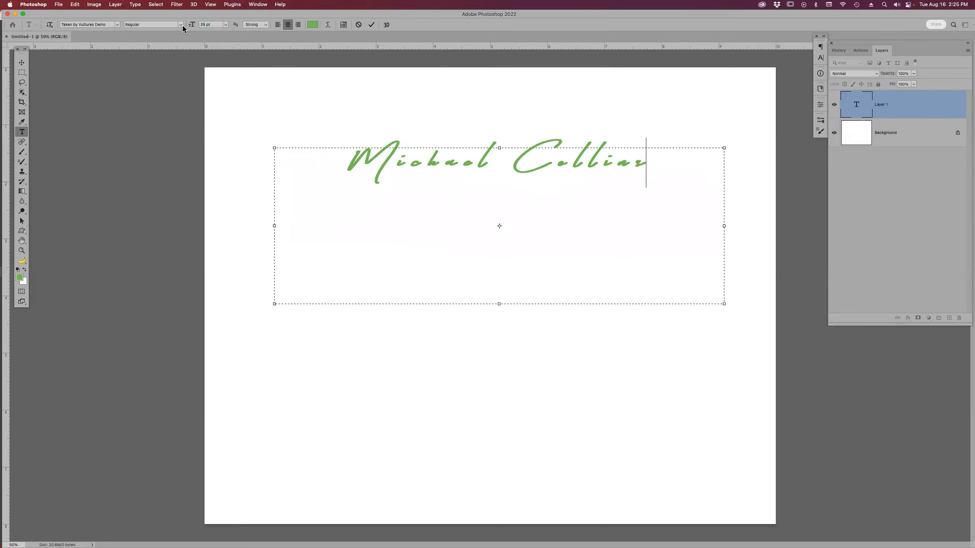
click(182, 25)
- In the Character panel, set tracking to 0 and turn off standard ligatures
click(821, 47)
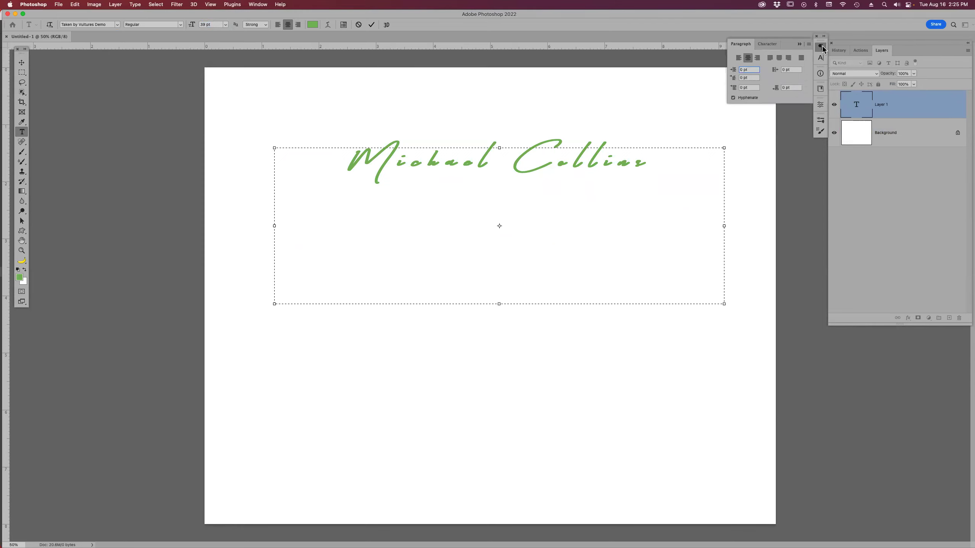
click(820, 59)
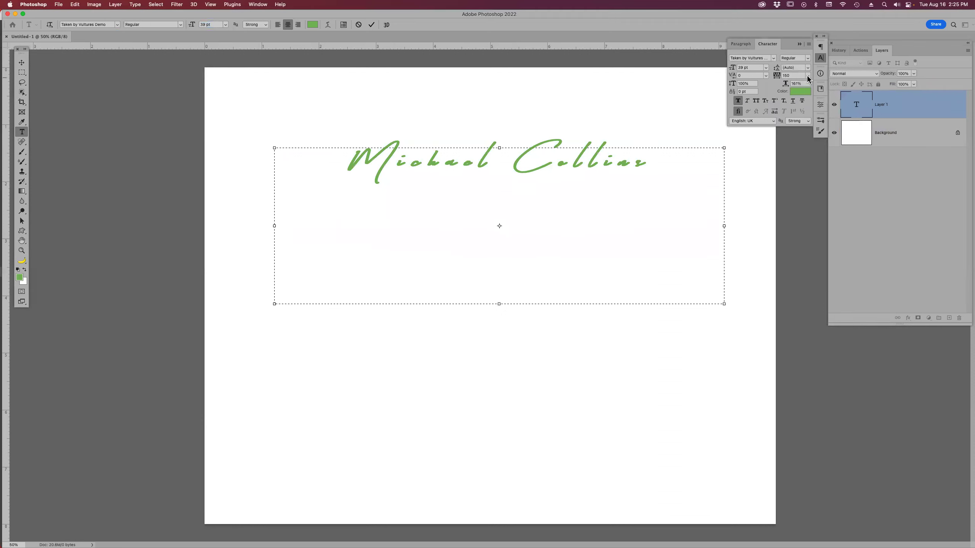
click(807, 76)
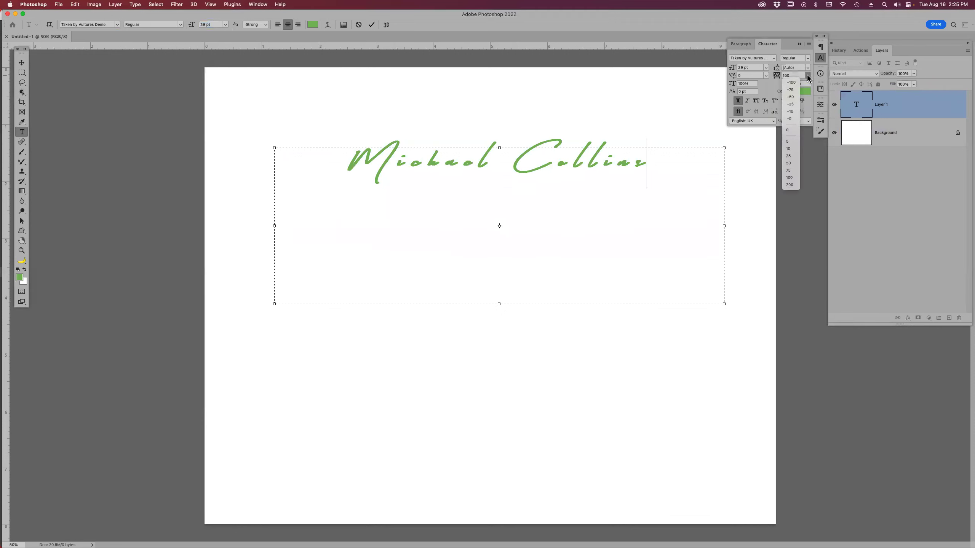
click(793, 131)
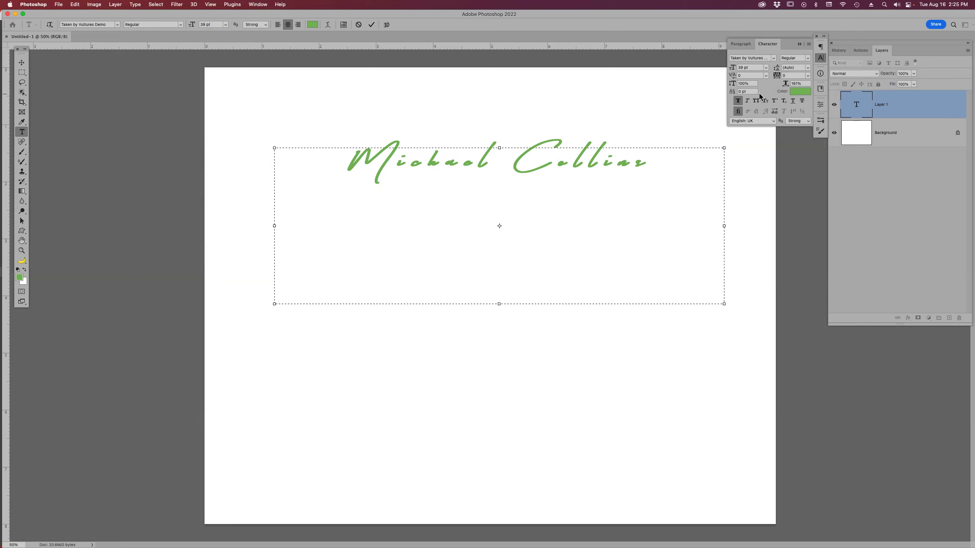
click(738, 111)
- Select all the 'Michael Collins' text, apply 0 tracking, and open its Color Picker
key(super+a)
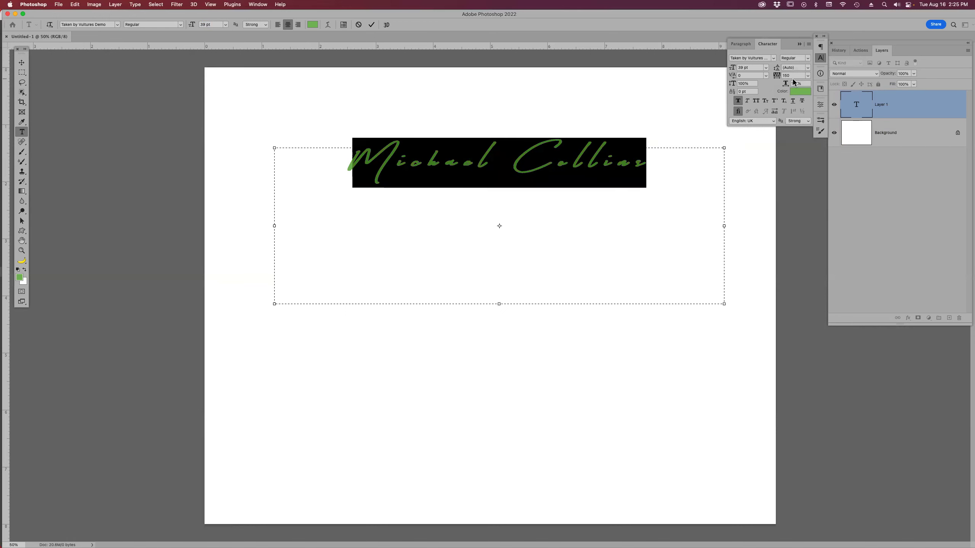
click(808, 75)
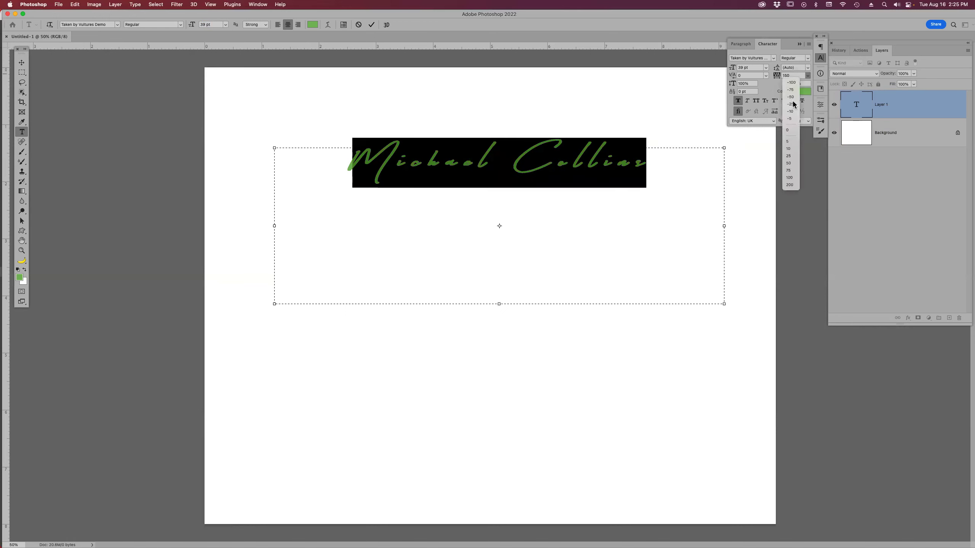
click(793, 131)
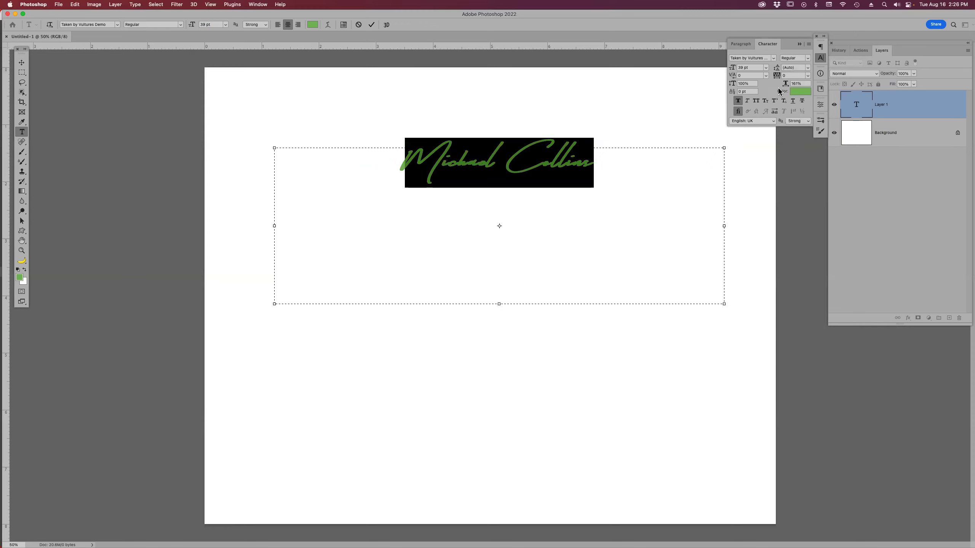
click(802, 93)
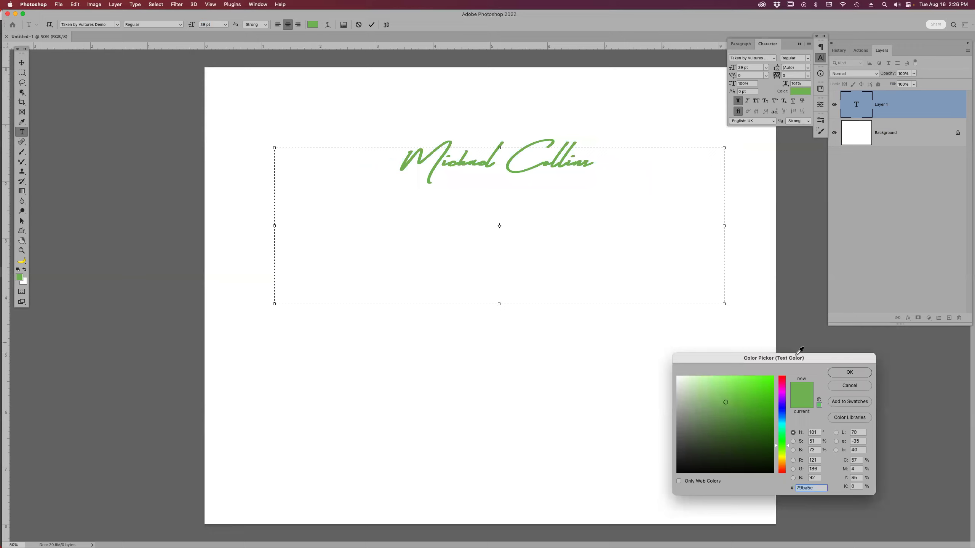
- Set the text colour to black (000000) in the Color Picker
drag(798, 357, 495, 161)
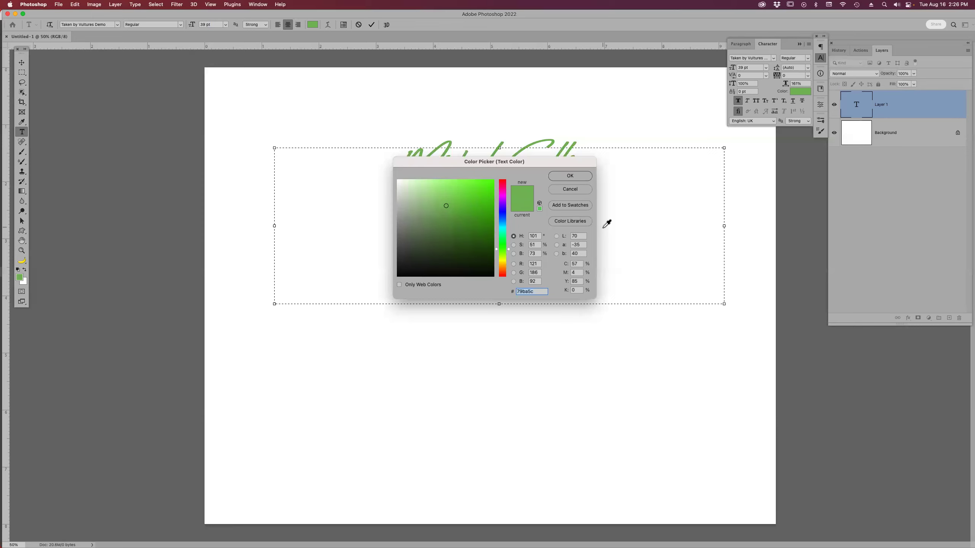
text(0)
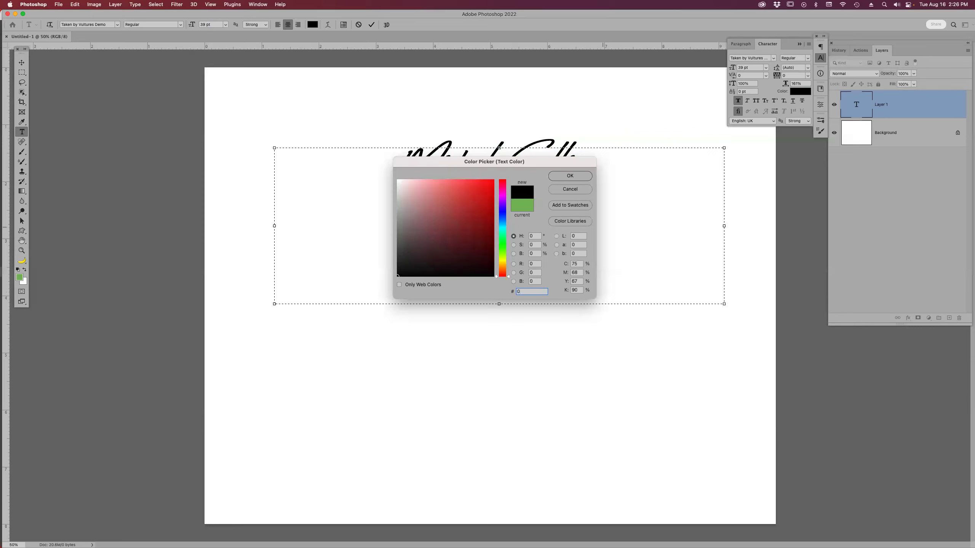
text(fff)
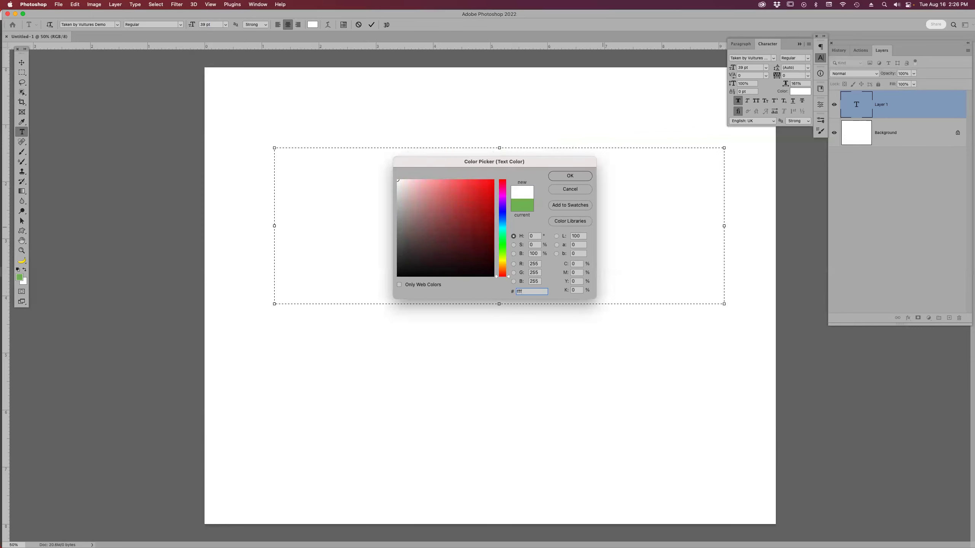
text(f)
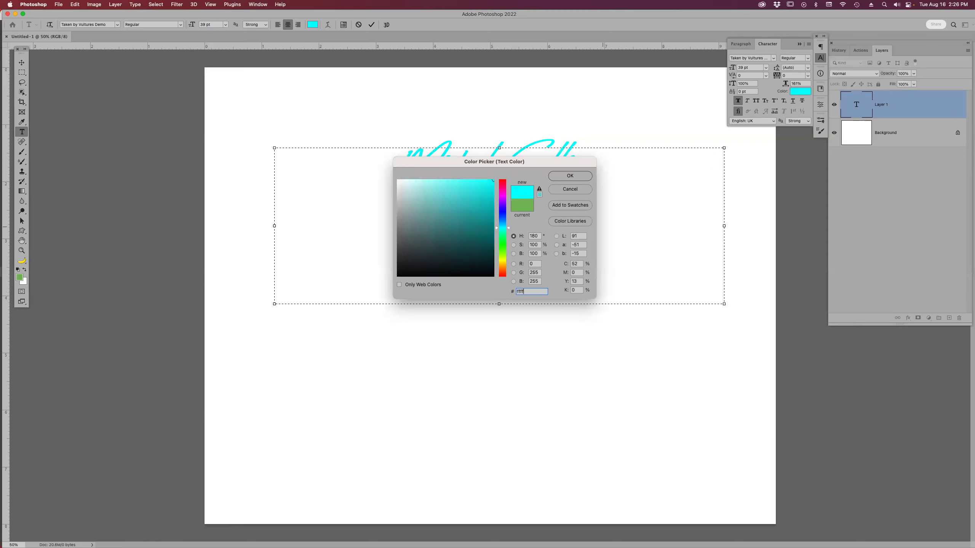
text(ff)
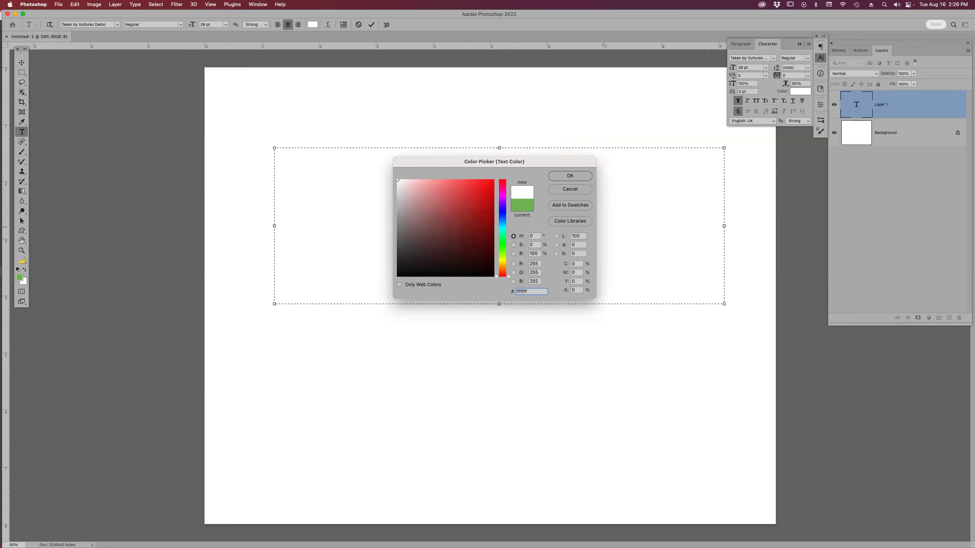
key(BackSpace)
key(BackSpace)
key(BackSpace)
key(BackSpace)
key(BackSpace)
key(BackSpace)
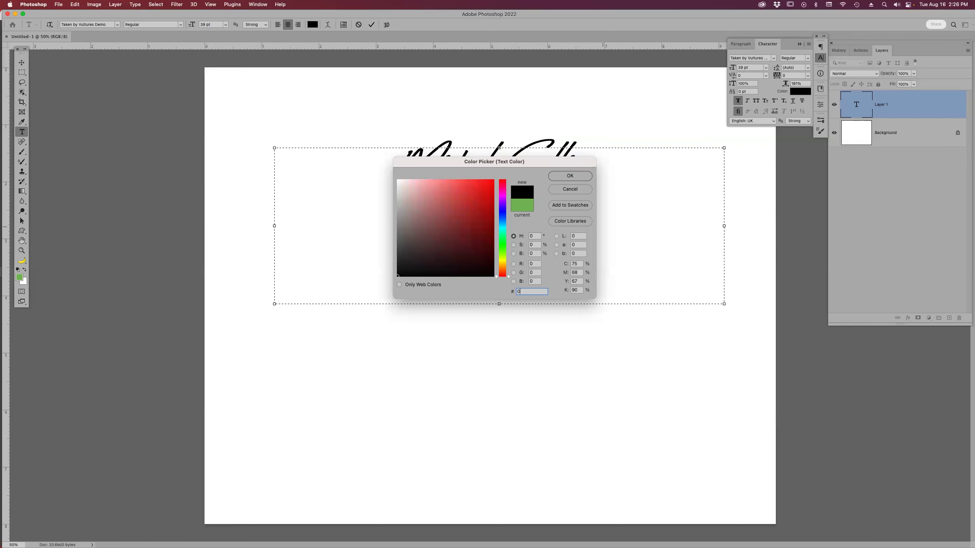
key(Return)
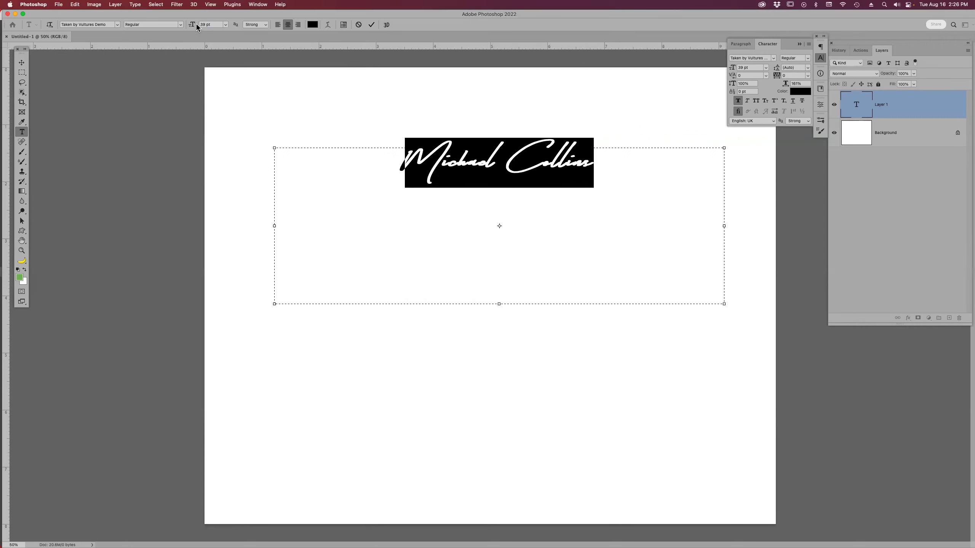
- Enlarge 'Michael Collins' to 77 pt and commit the text layer
drag(192, 27, 207, 27)
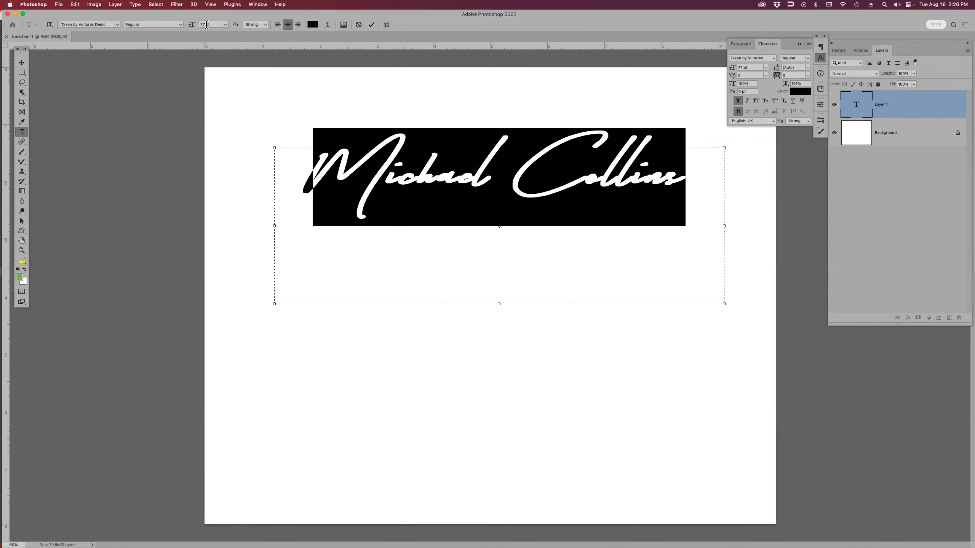
key(super+Return)
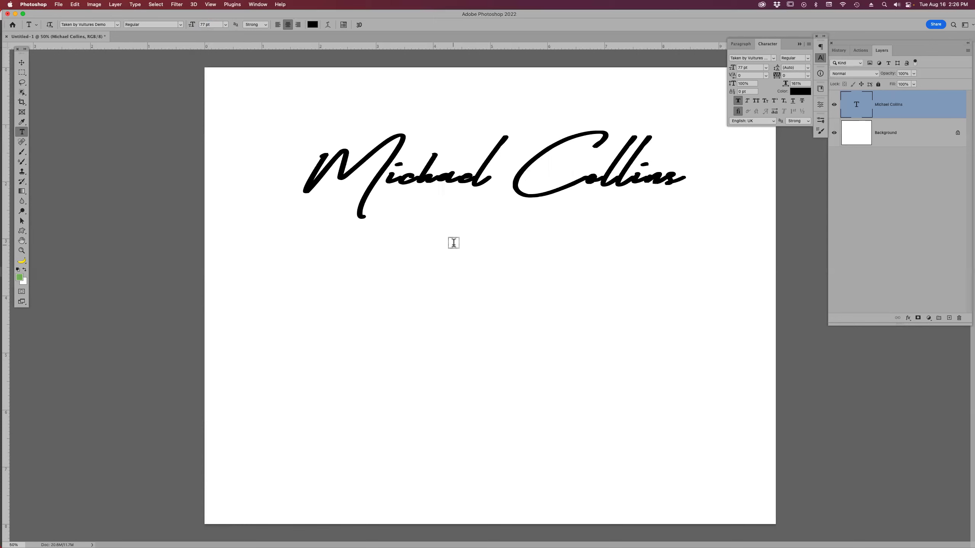
click(453, 242)
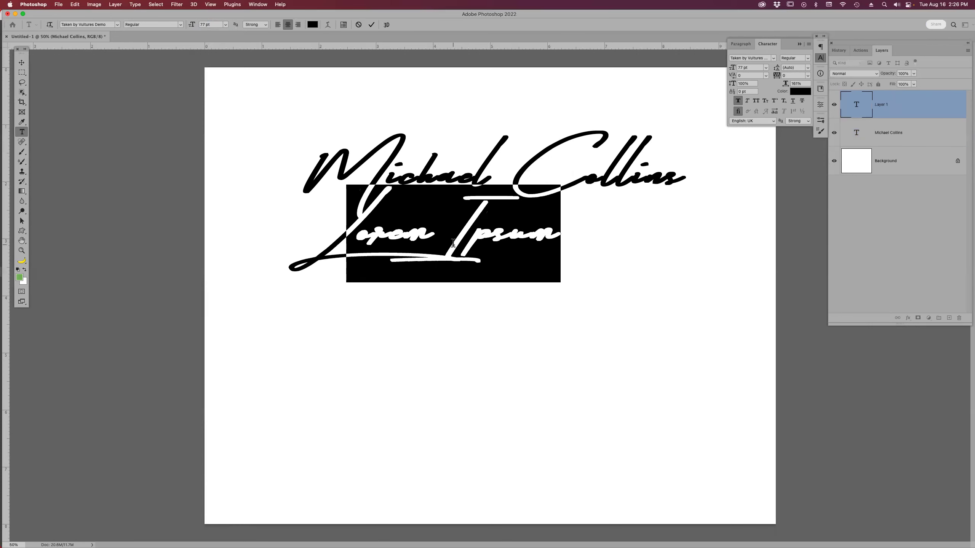
- Set the new text to Myriad Pro at about 29 pt and place it beneath 'Collins'
click(116, 25)
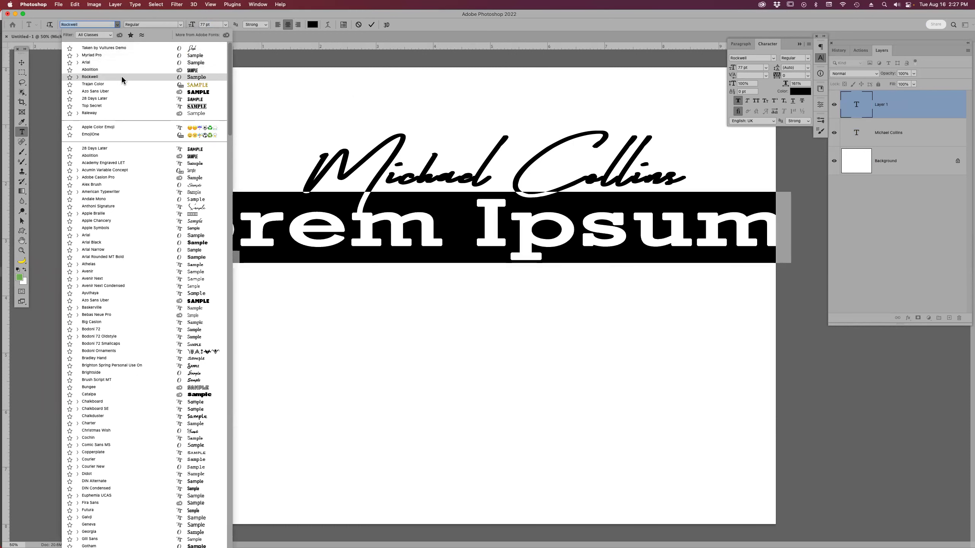
click(123, 54)
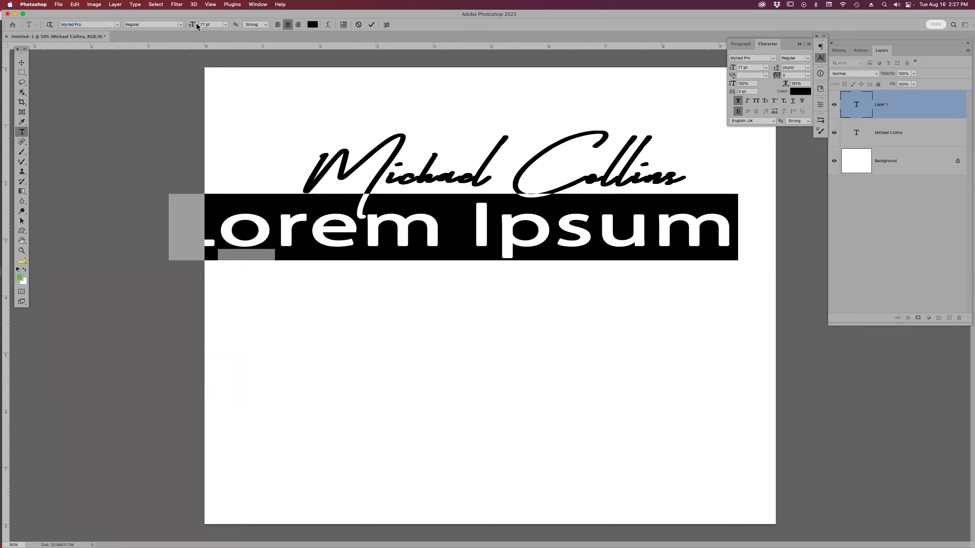
drag(192, 26, 173, 28)
drag(522, 212, 629, 182)
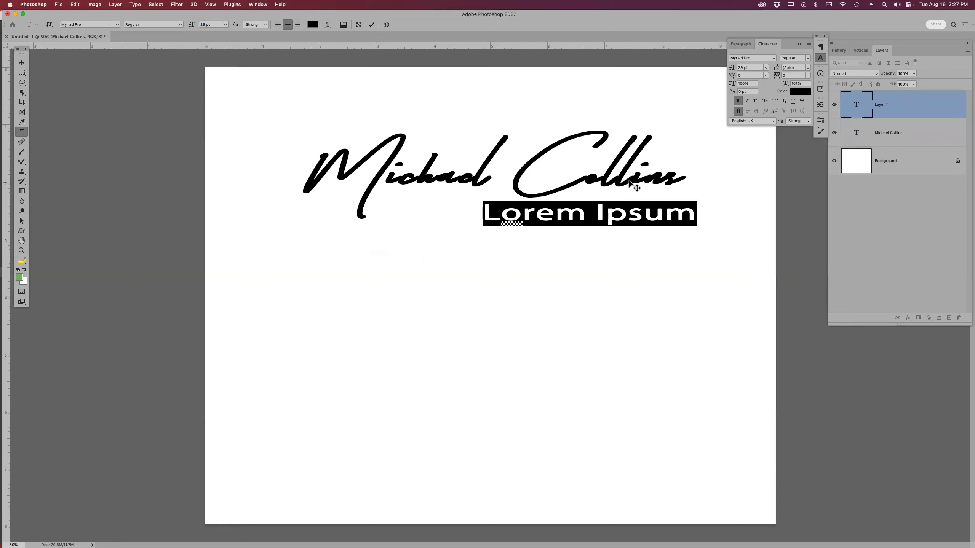
- Type 'Photography', fixing the typos, and commit the text
text(Photoshog)
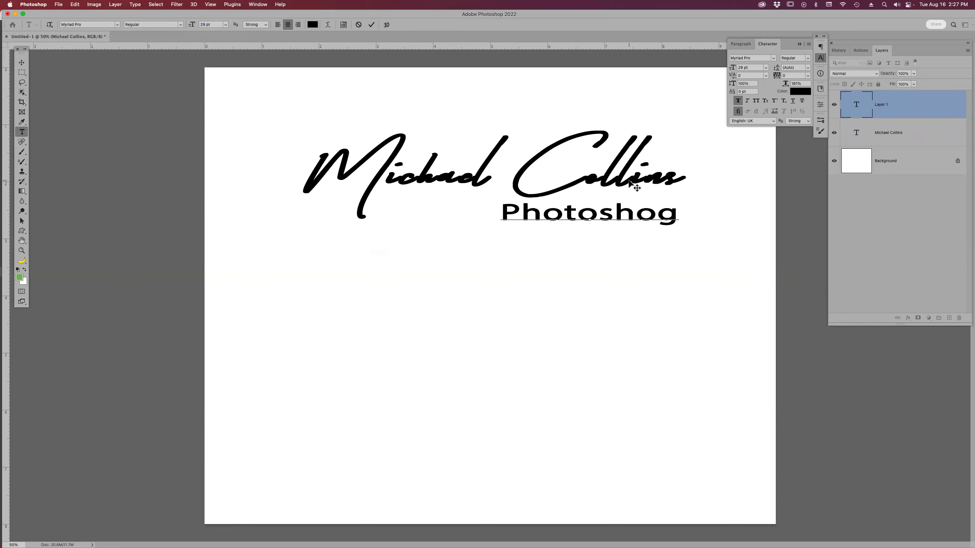
key(Left)
key(Left)
key(Left)
key(Left)
key(Delete)
key(Delete)
key(Delete)
key(Delete)
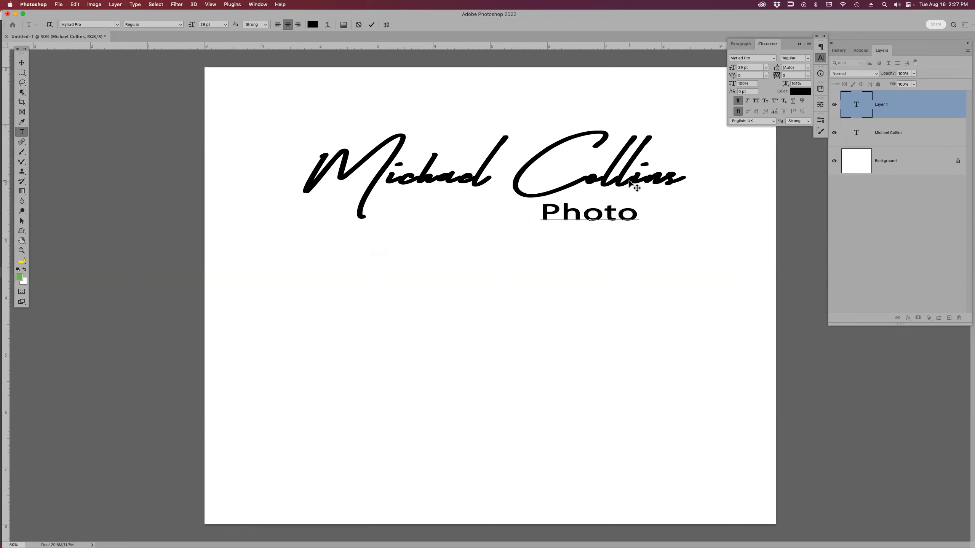
text(grpy)
key(Left)
key(Left)
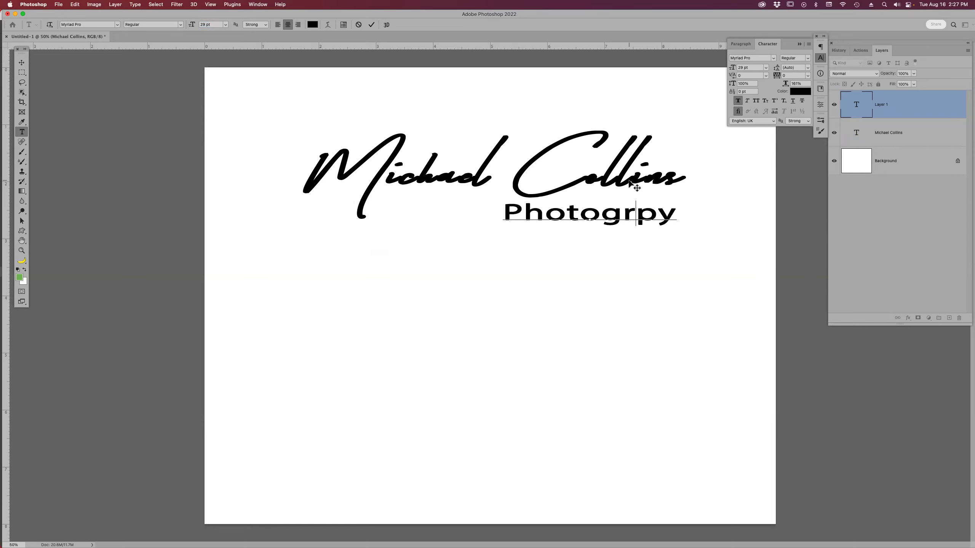
text(a)
key(Right)
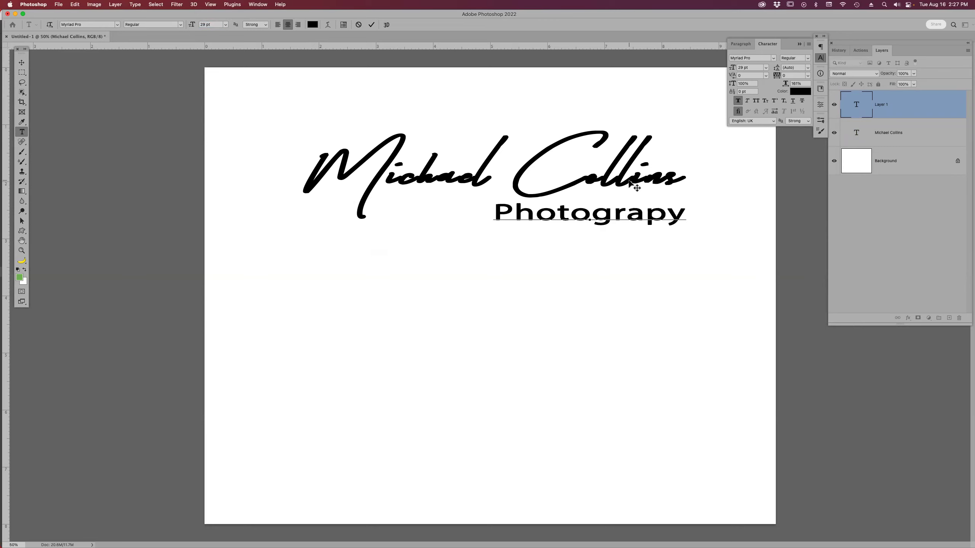
text(h)
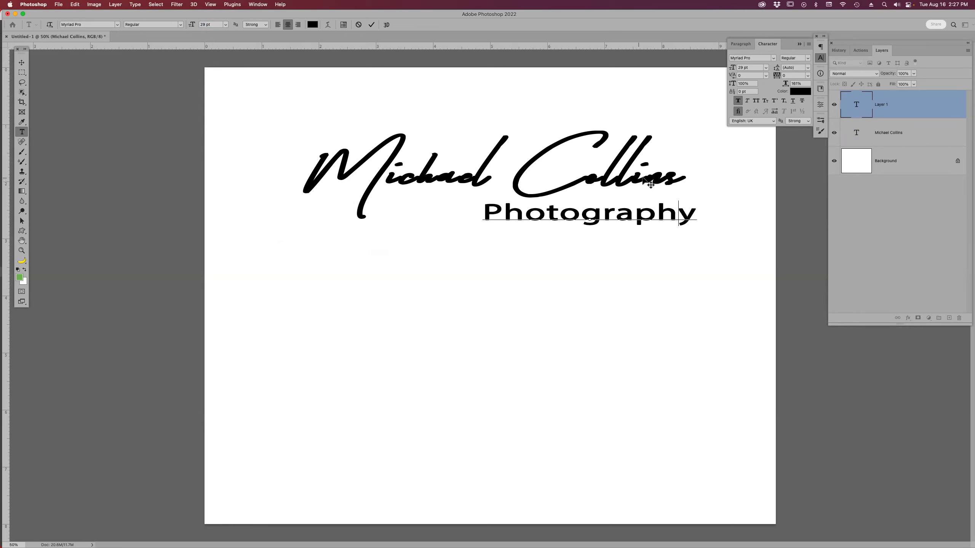
click(659, 168)
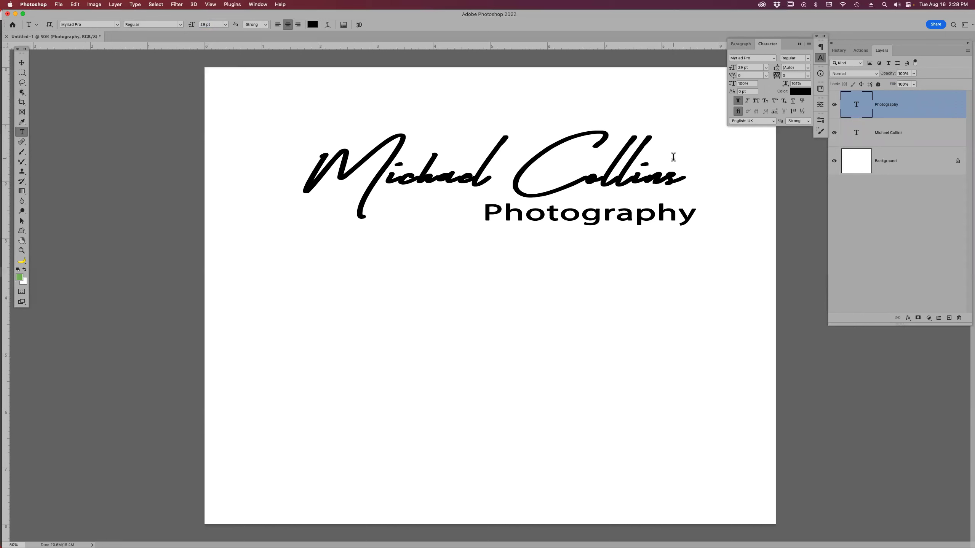
- Flatten the script name and 'Photography' text layers into a single Background layer
click(968, 51)
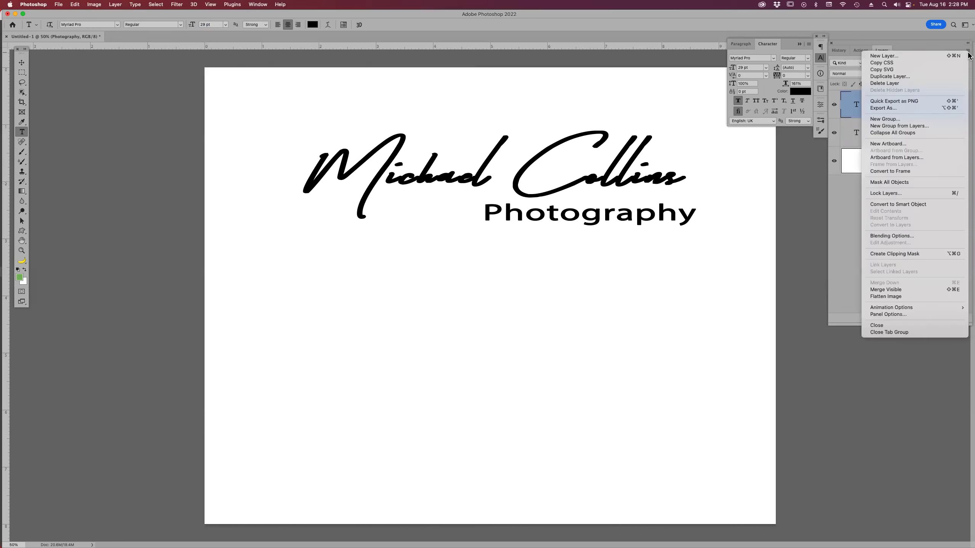
click(898, 297)
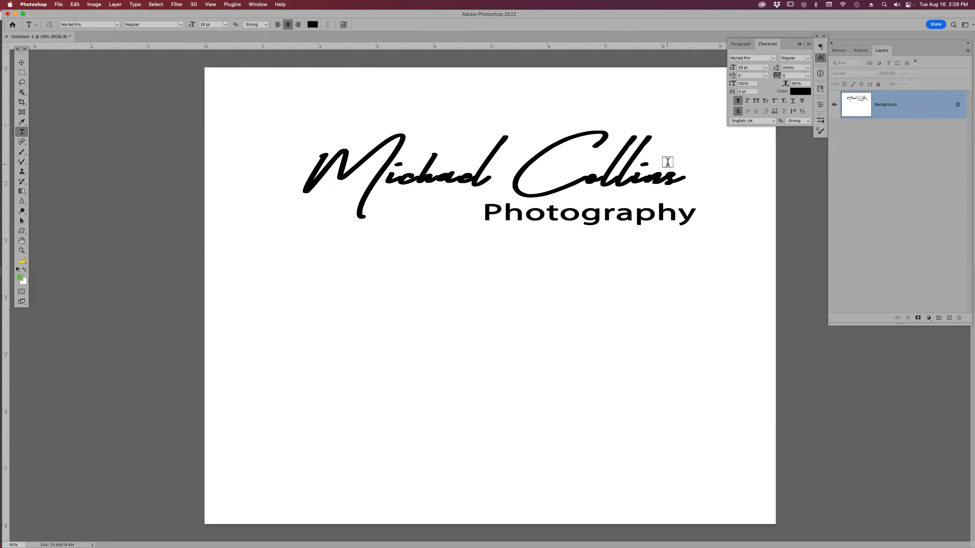
- Paint out the dot above the i in Michael with a size-50 white brush in Normal mode
key(b)
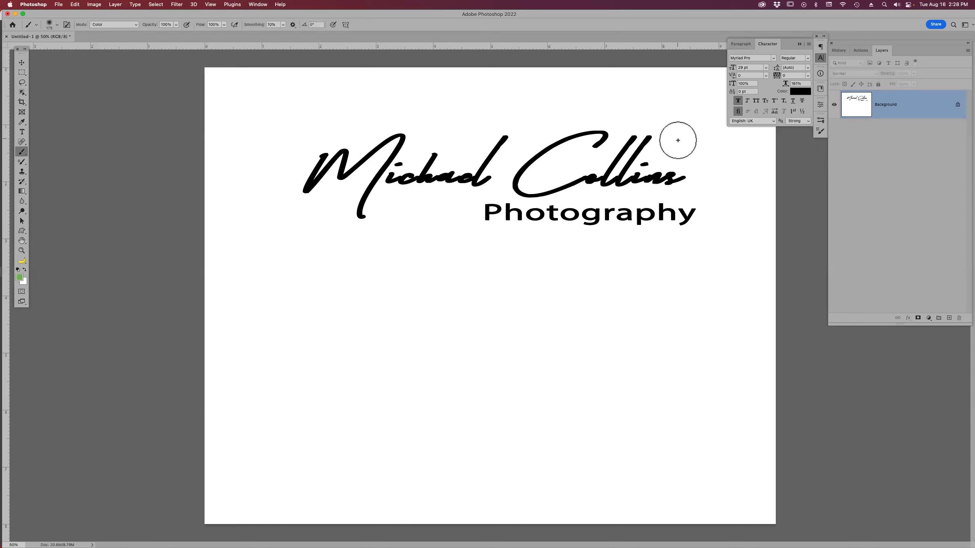
key(bracketleft)
key(bracketleft)
key(bracketleft)
key(bracketleft)
key(bracketleft)
key(bracketleft)
key(x)
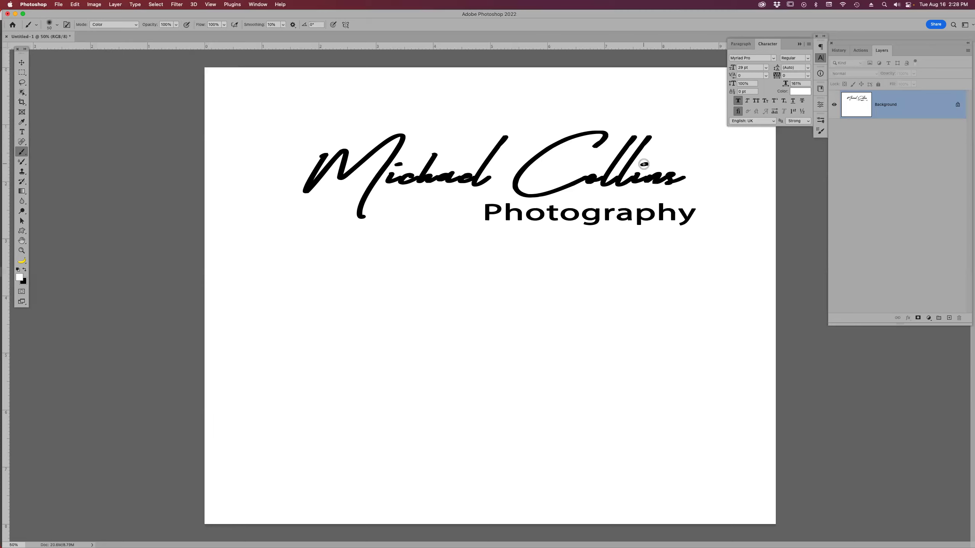
click(129, 25)
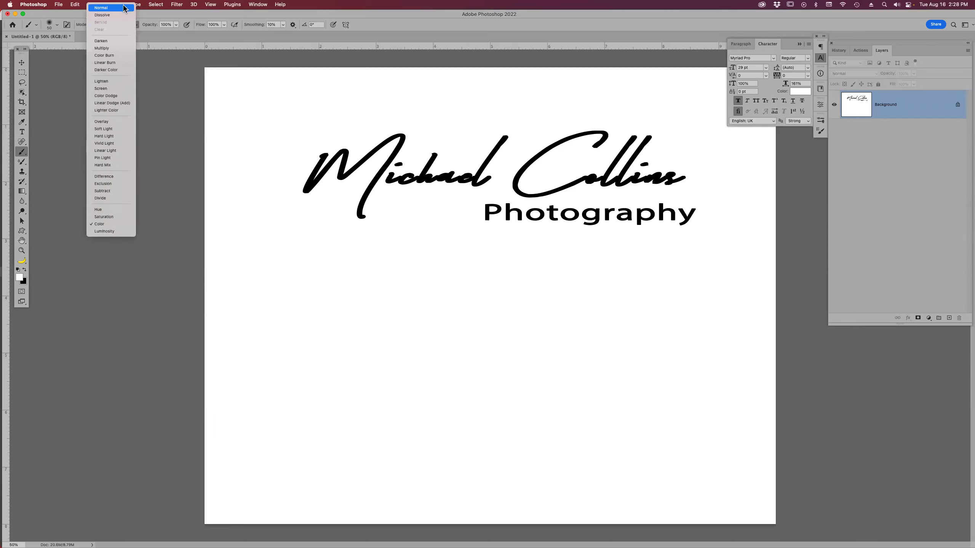
click(124, 8)
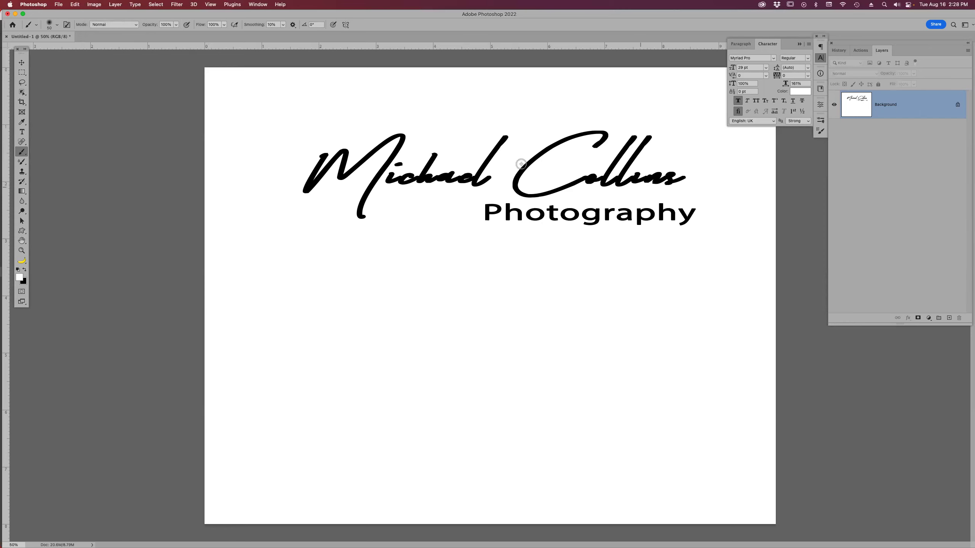
click(397, 164)
drag(21, 230, 50, 258)
- Choose the fifth flower shape from the Flowers custom shape folder
click(53, 260)
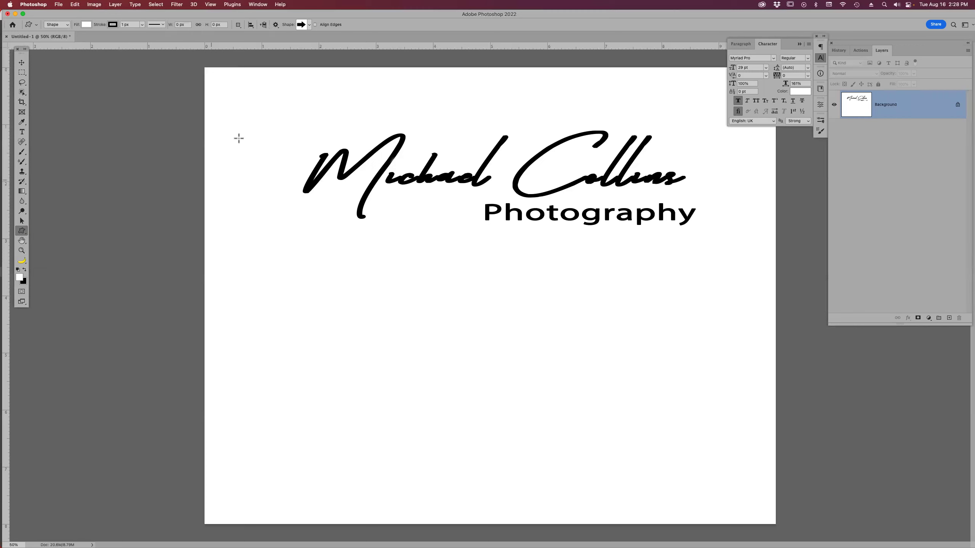
click(311, 26)
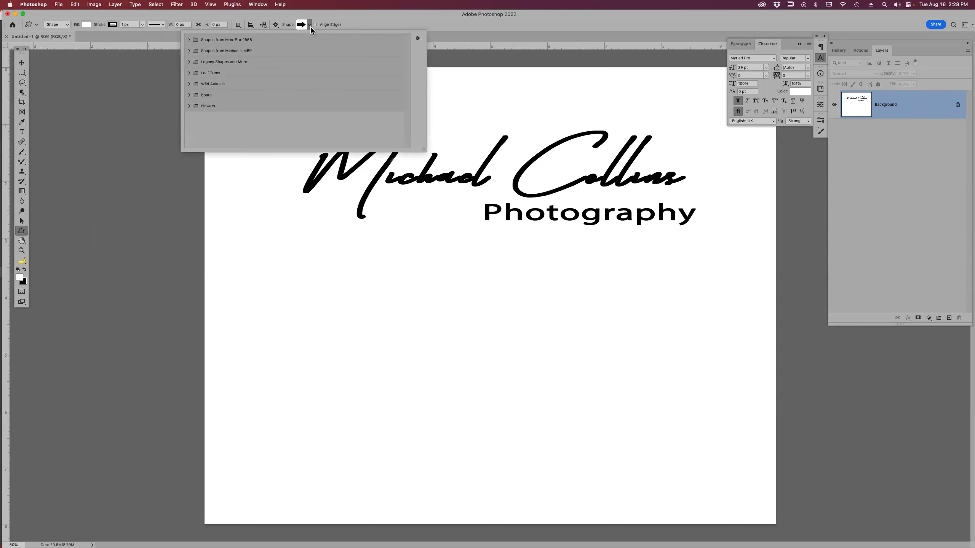
click(290, 40)
click(189, 40)
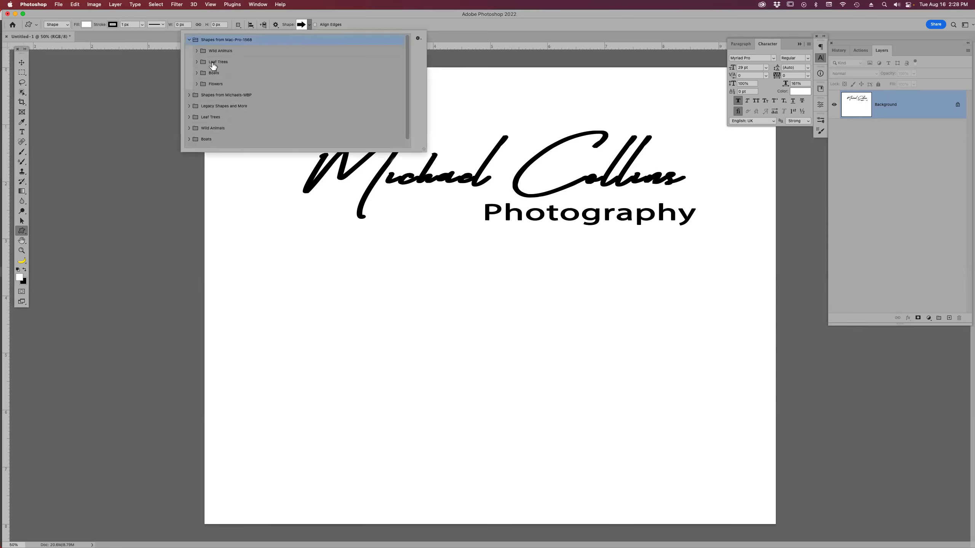
click(198, 86)
click(196, 84)
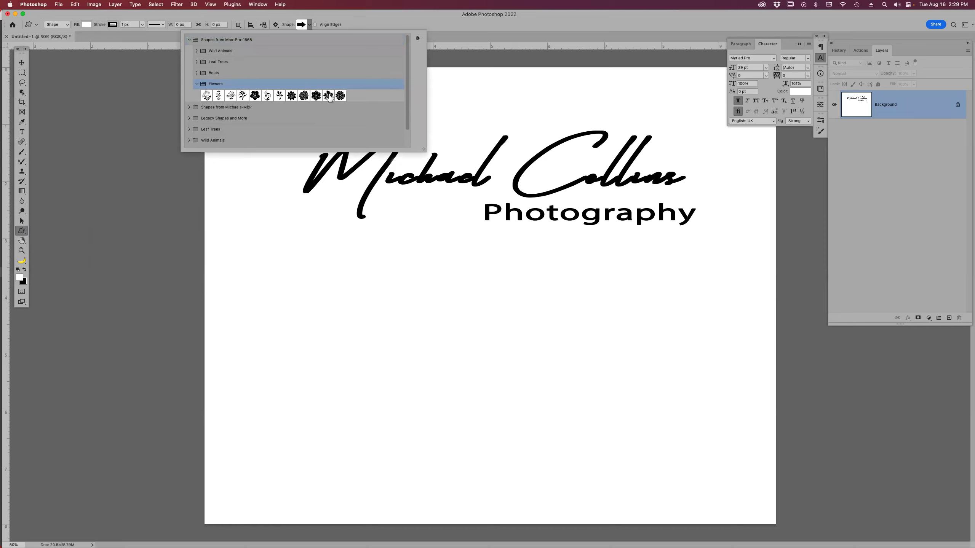
click(255, 95)
- Draw a small black-filled flower above the i in Collins
drag(640, 157, 655, 169)
click(678, 180)
click(687, 201)
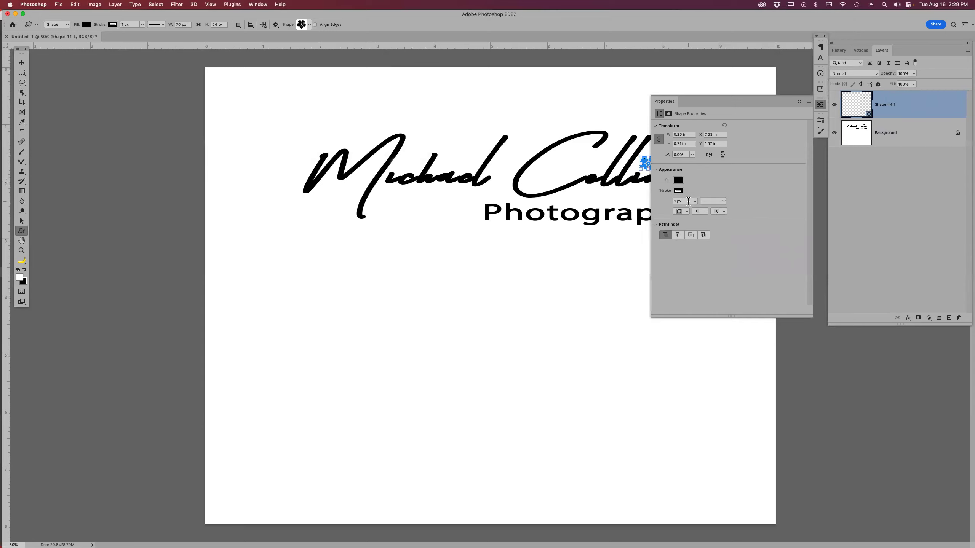
click(799, 101)
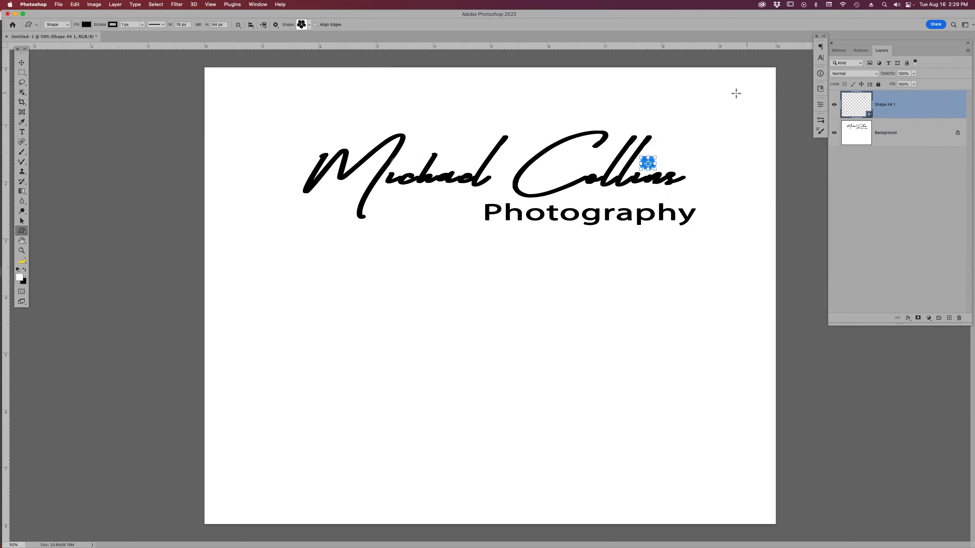
click(899, 131)
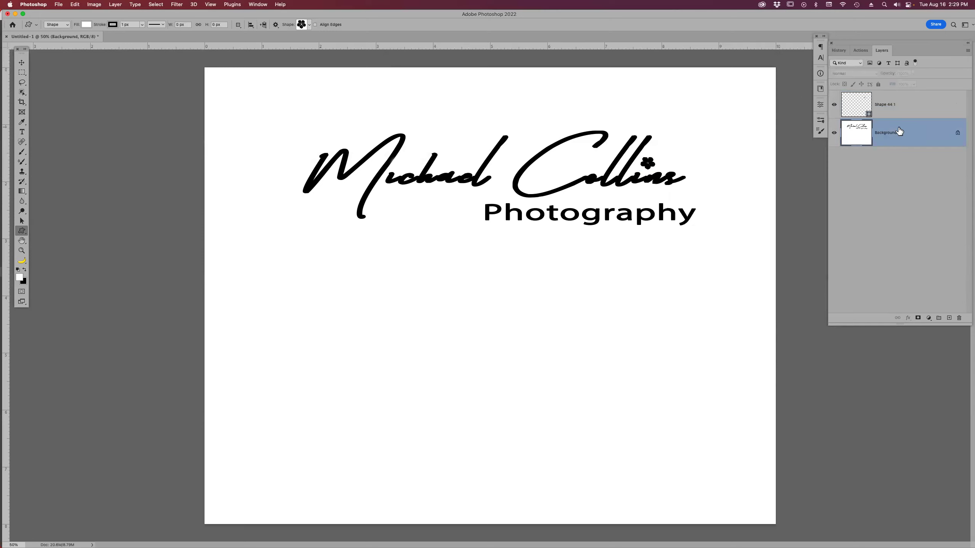
- Draw a second flower above the i in Michael and fill it black
drag(397, 159, 411, 170)
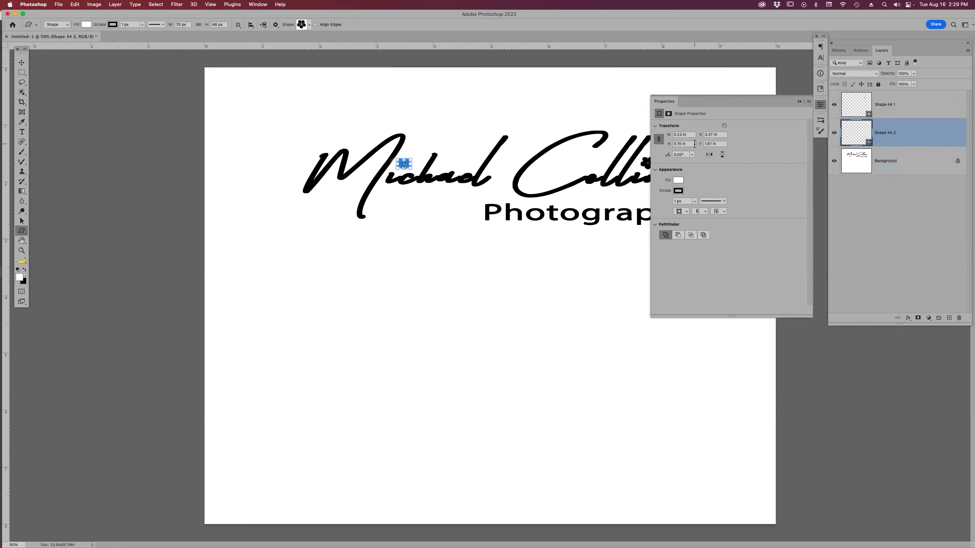
click(896, 168)
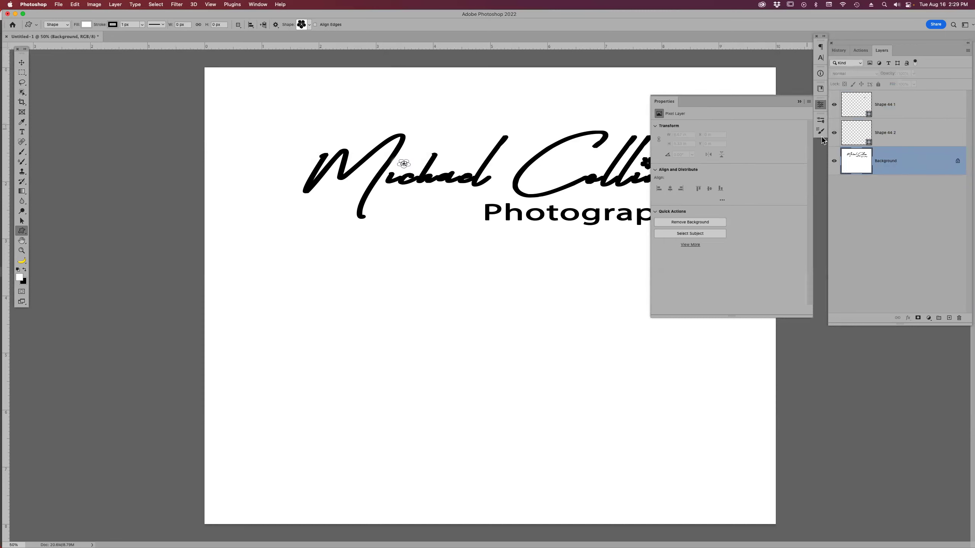
click(862, 135)
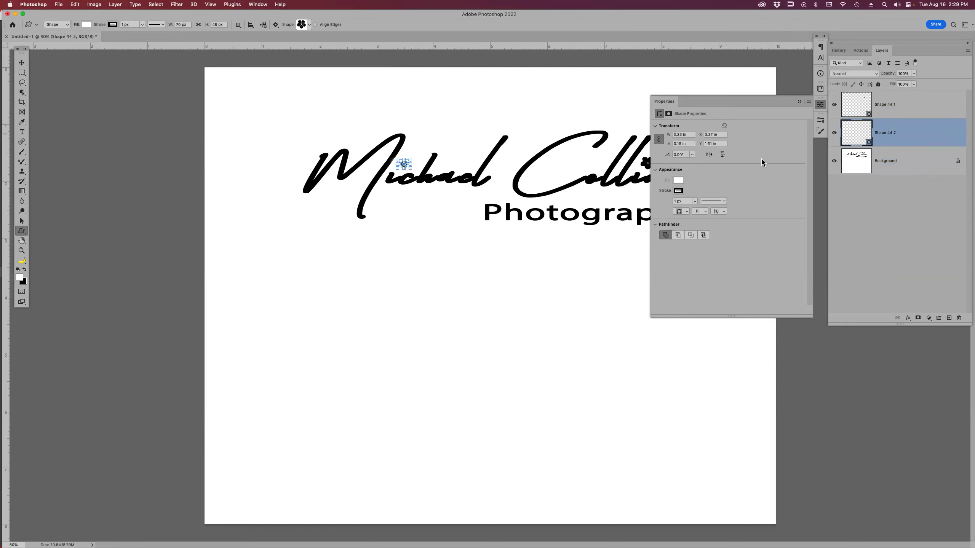
click(678, 180)
click(660, 221)
click(893, 163)
click(894, 162)
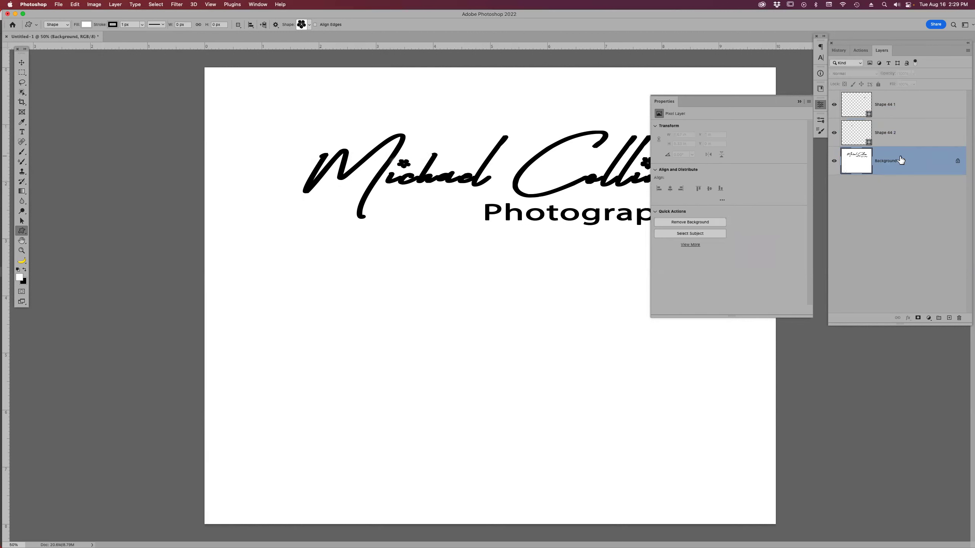
- Flatten the flowers into the Background layer and close the Properties panel
click(968, 51)
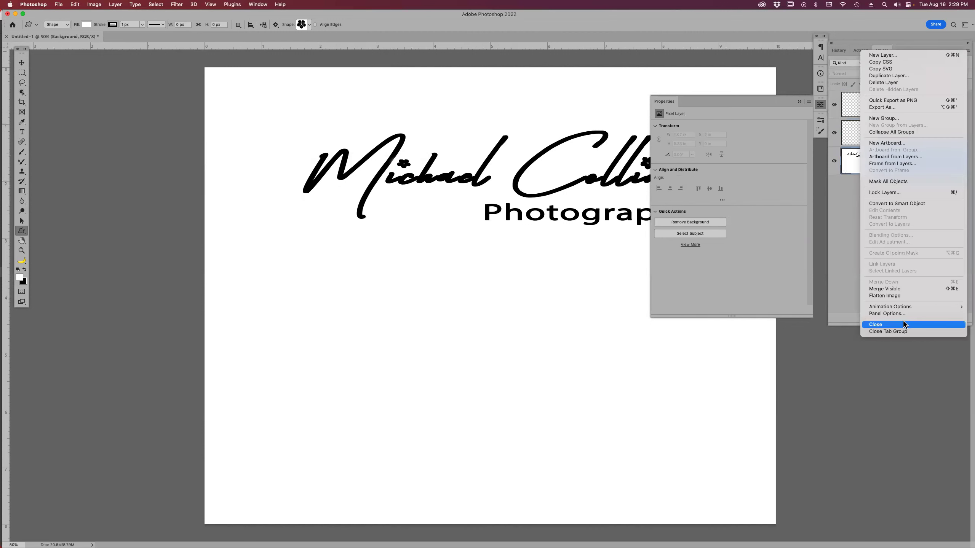
click(902, 296)
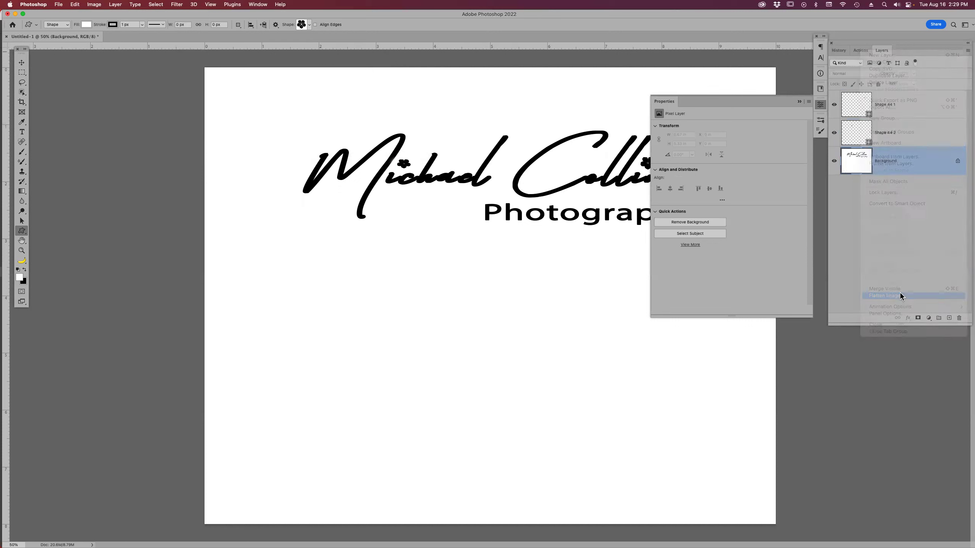
click(800, 102)
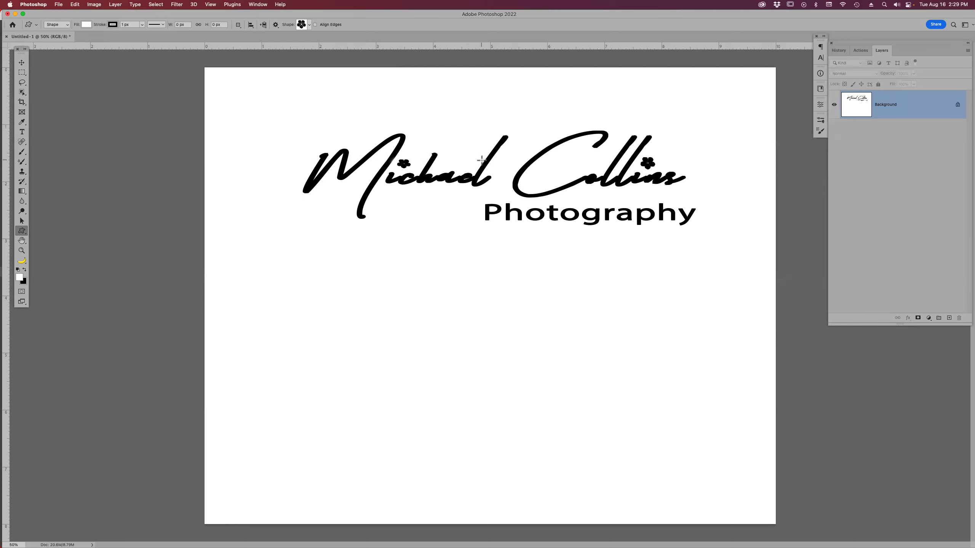
- Select the whole logo with a rectangle and define it as brush preset 'Landscape Logo Brush'
key(m)
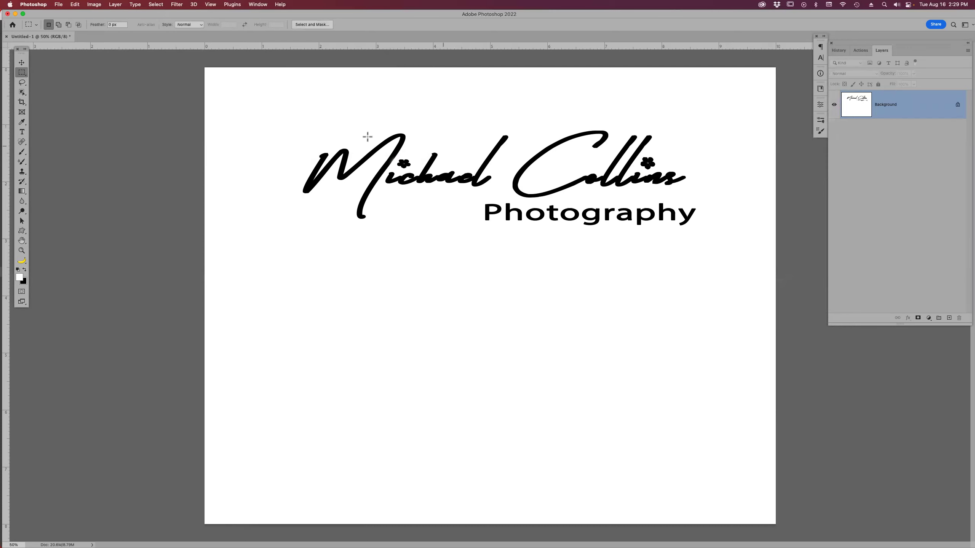
drag(284, 101, 713, 252)
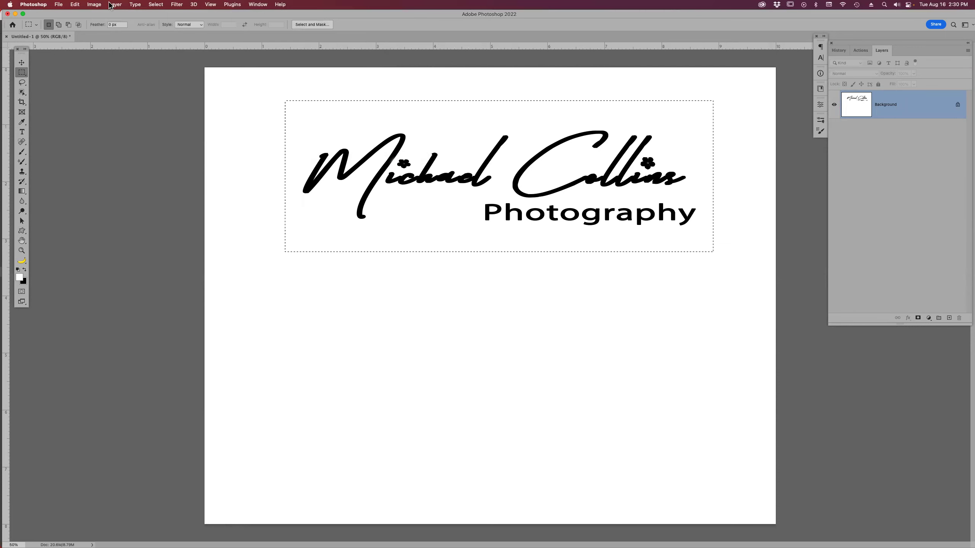
click(75, 4)
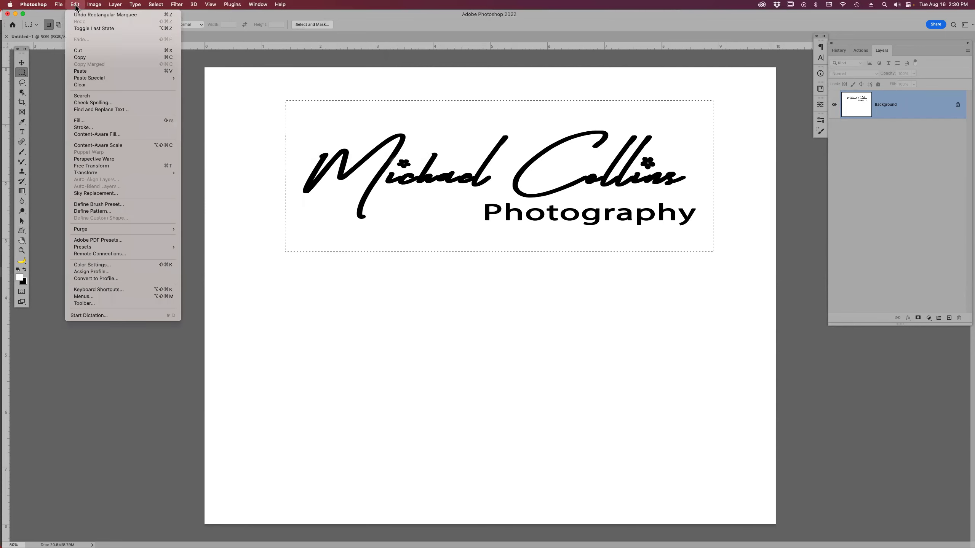
click(110, 203)
text(Landscape)
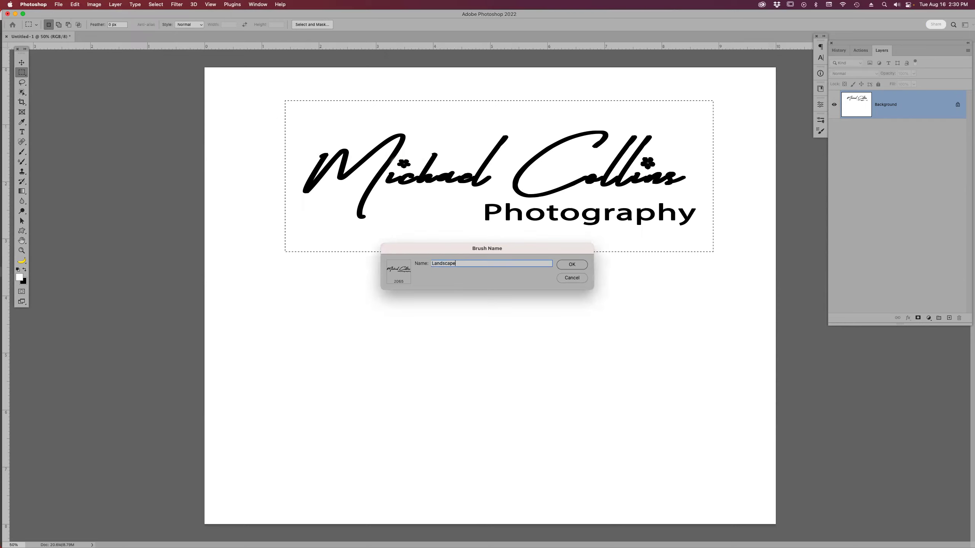
text( Lo)
text(go Br)
text(suh)
key(Left)
key(Left)
key(BackSpace)
key(Right)
text(s)
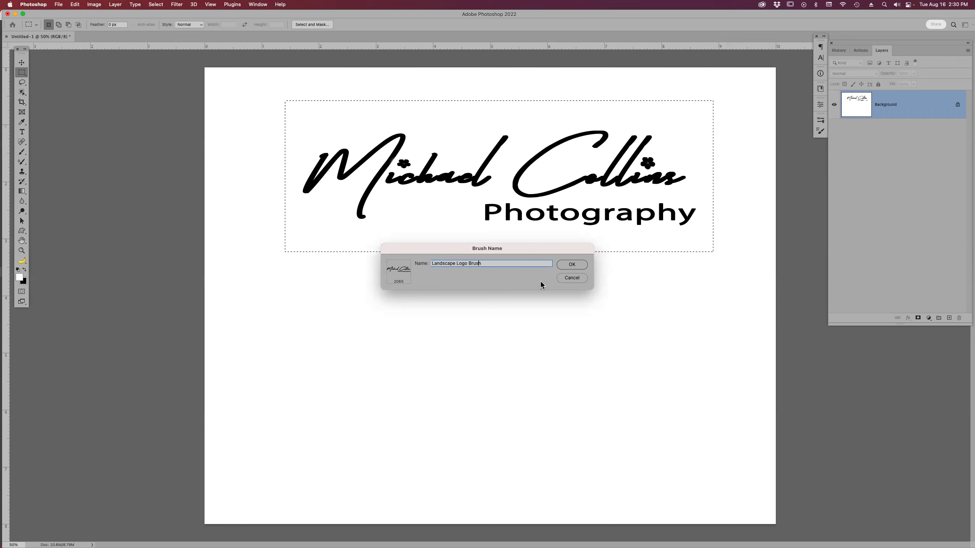
click(572, 265)
key(b)
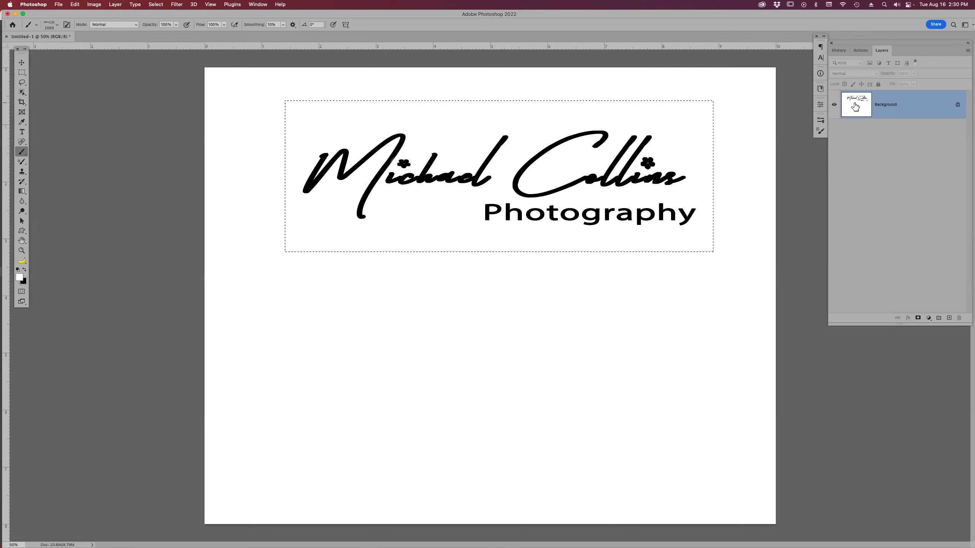
- Clear the logo to white, then stamp a black 1500-size logo brush at the canvas centre
key(alt+BackSpace)
key(super+d)
key(shift+super+d)
key(bracketleft)
key(bracketleft)
key(bracketleft)
key(bracketleft)
key(bracketleft)
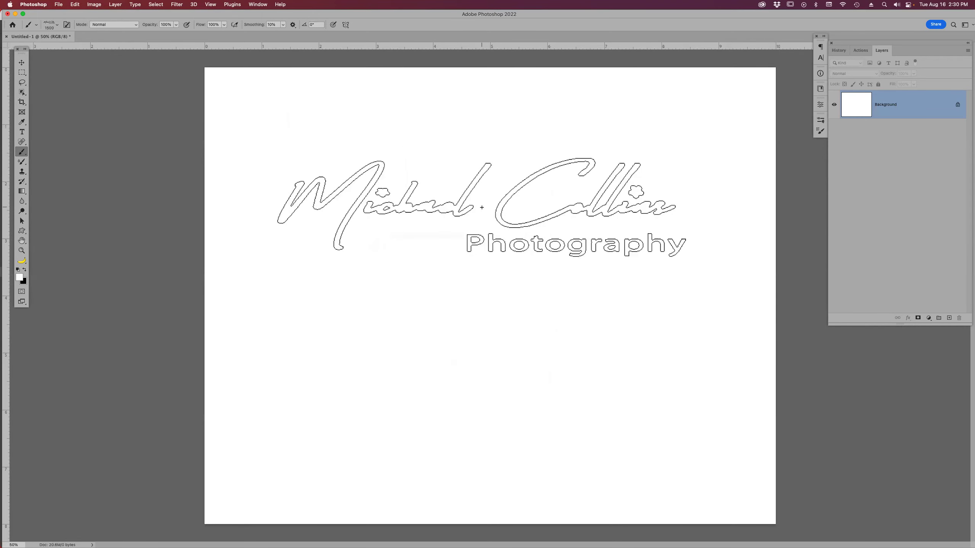
key(x)
click(482, 208)
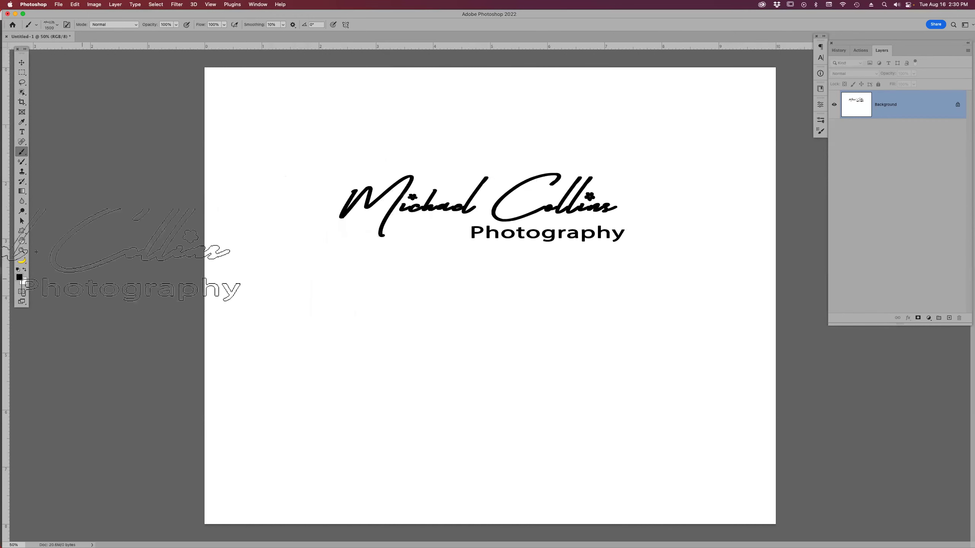
- Stamp a bright red logo below the black one, then undo the stamps
click(20, 276)
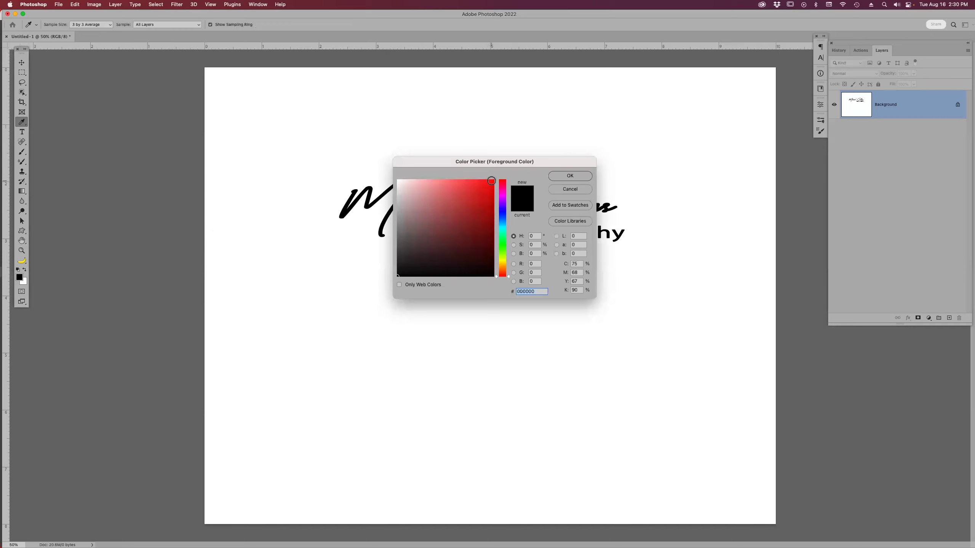
click(491, 181)
click(569, 177)
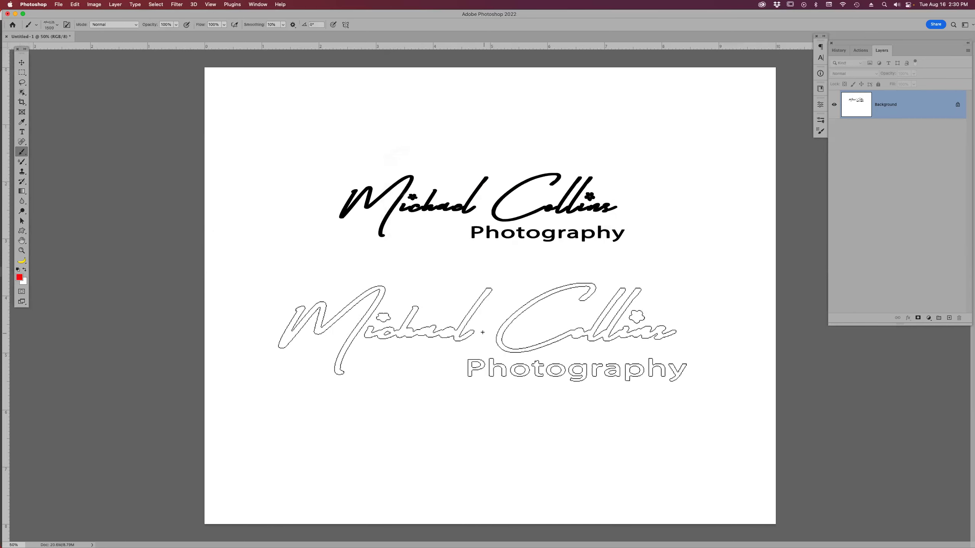
click(482, 332)
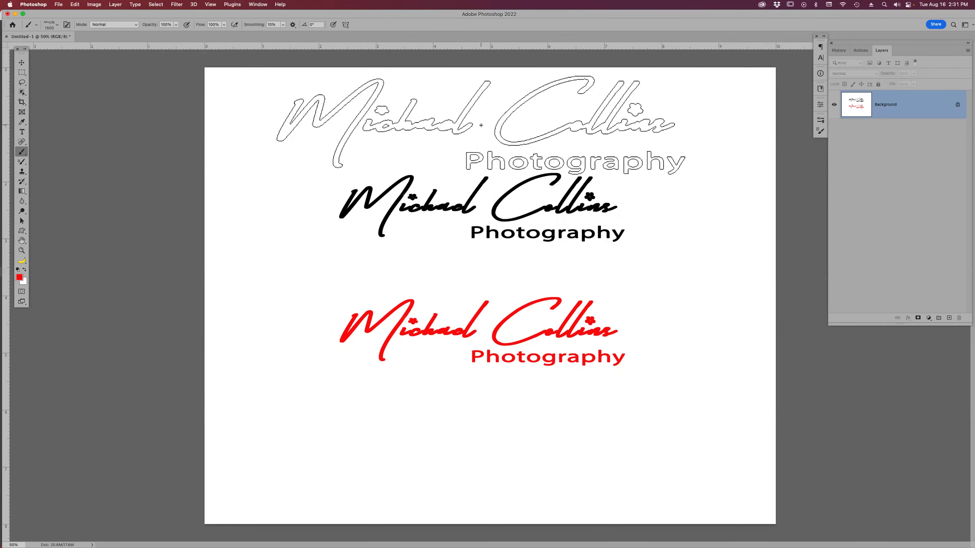
key(super+z)
key(super+z)
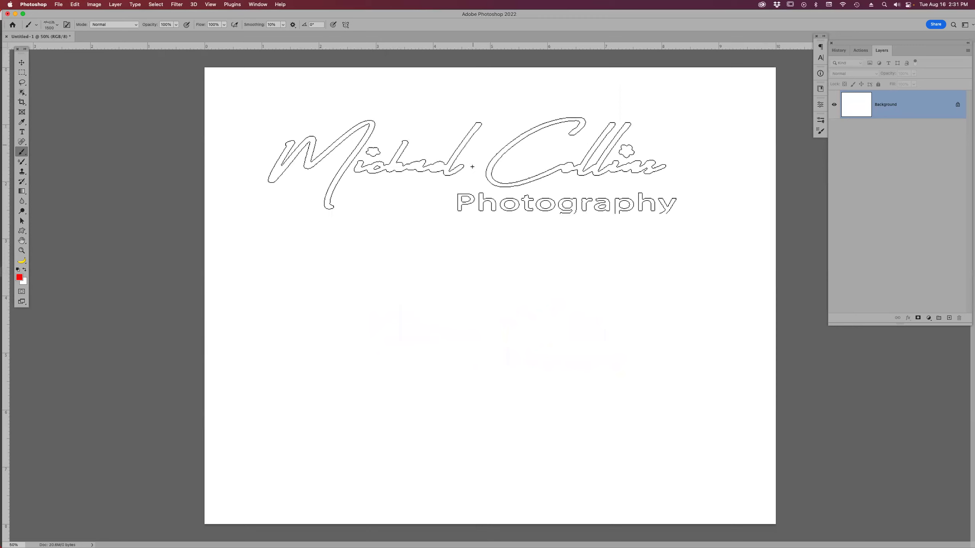
- Open Africa_2021_1282.jpg from Adobe Bridge into Photoshop
click(493, 541)
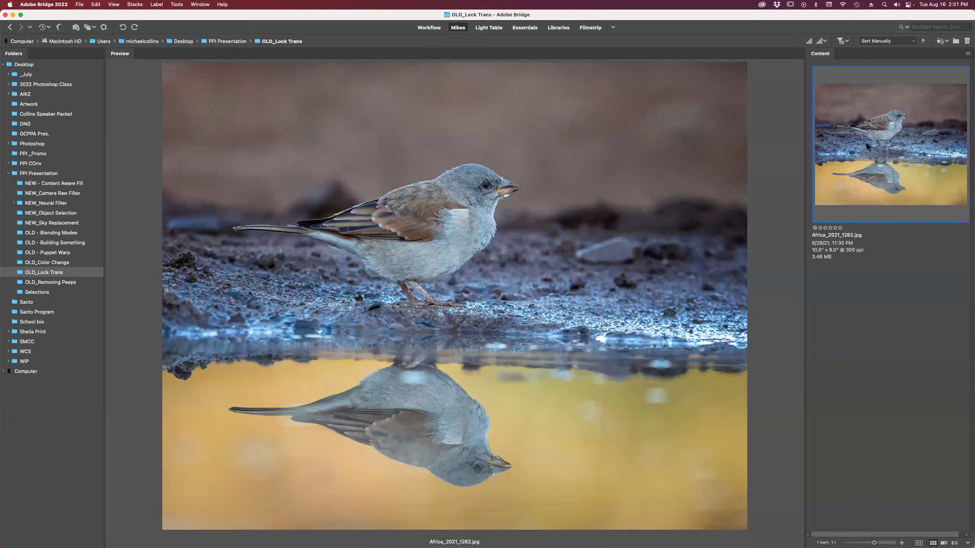
double_click(891, 137)
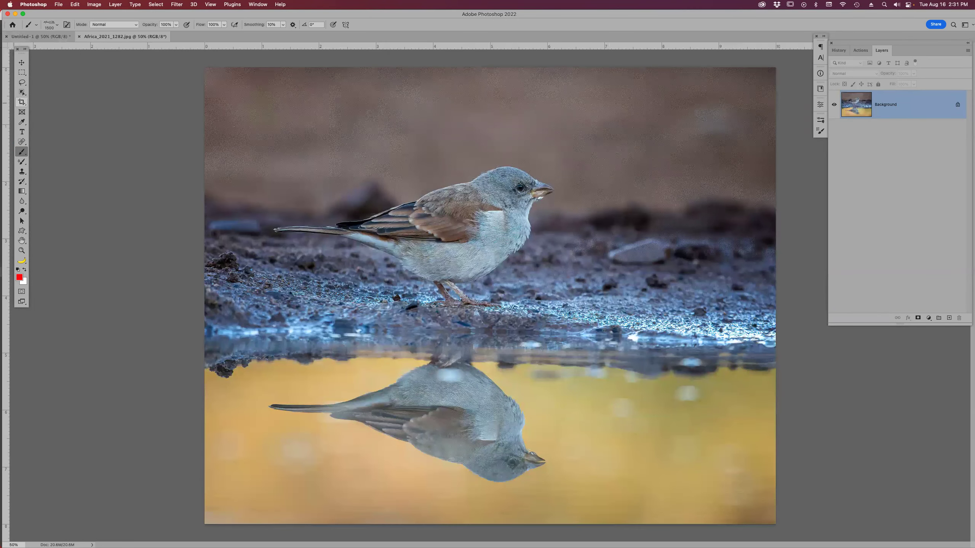
- Select the bird with Object Selection, copy it to Layer 1, and hide the Background
click(22, 92)
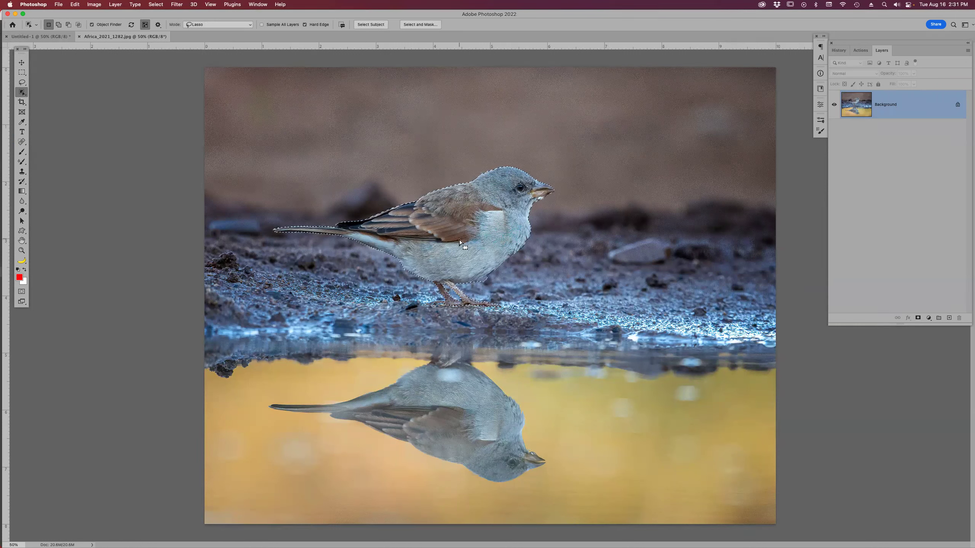
click(457, 240)
key(super+j)
click(833, 133)
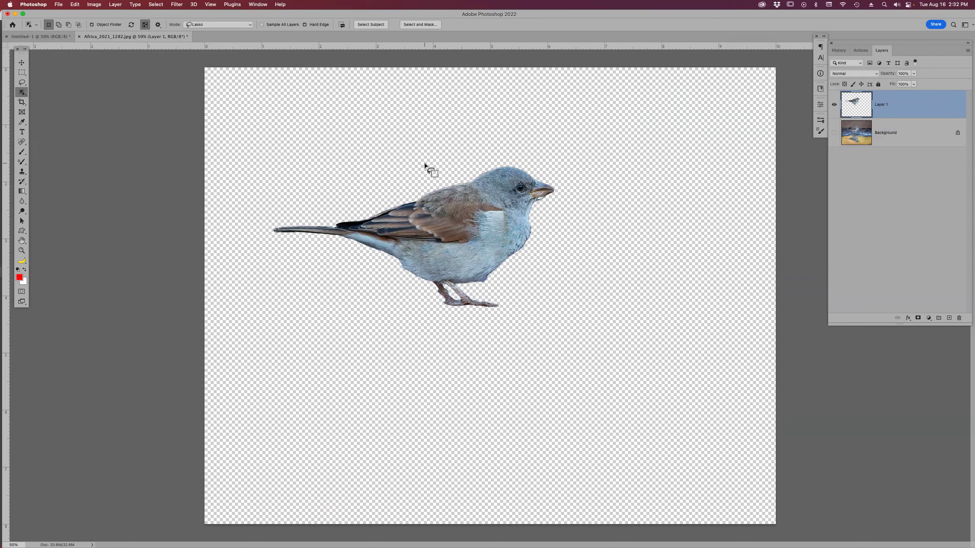
- Apply a Black & White adjustment with Reds -40, Yellows lowered, Greens raised, then delete the adjustment layer
click(929, 319)
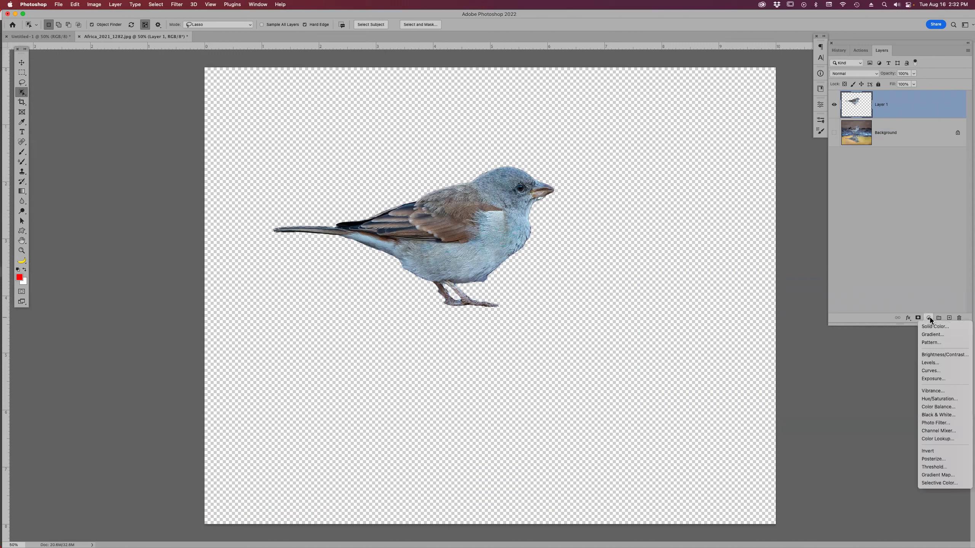
click(937, 414)
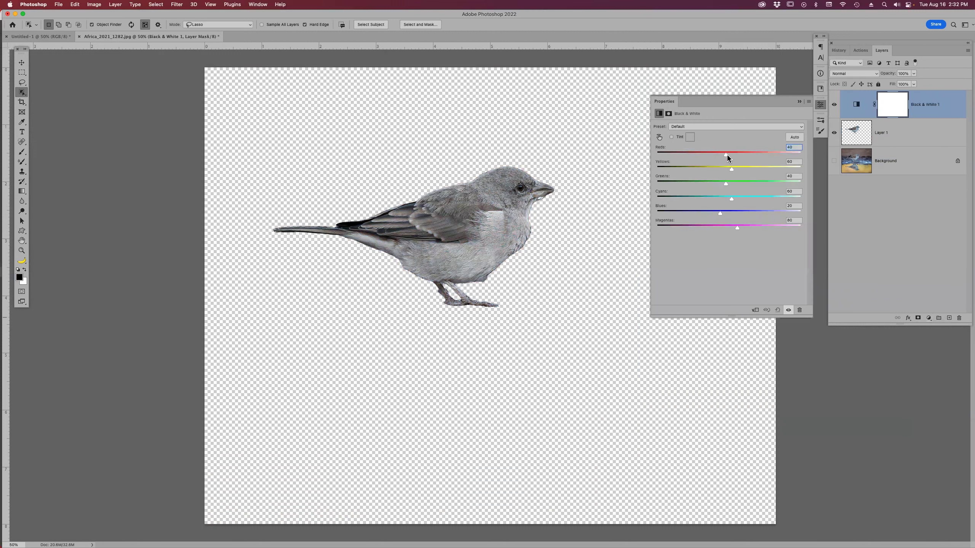
drag(726, 154, 703, 154)
drag(731, 169, 719, 169)
drag(725, 183, 709, 209)
click(865, 112)
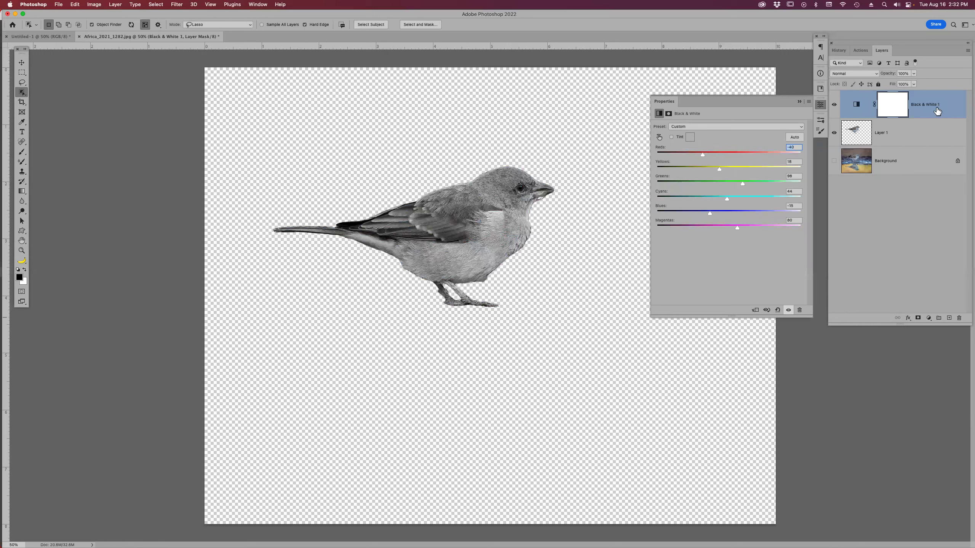
click(967, 50)
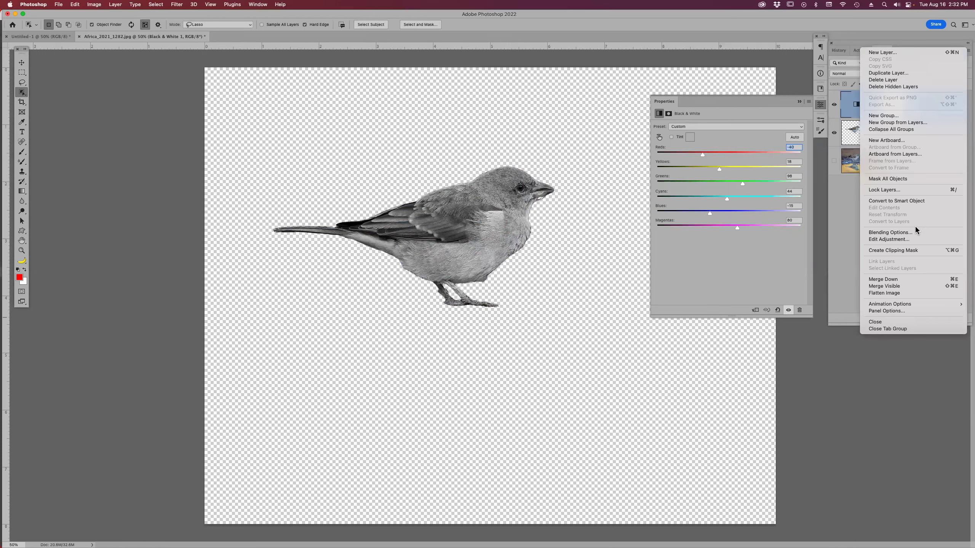
click(801, 103)
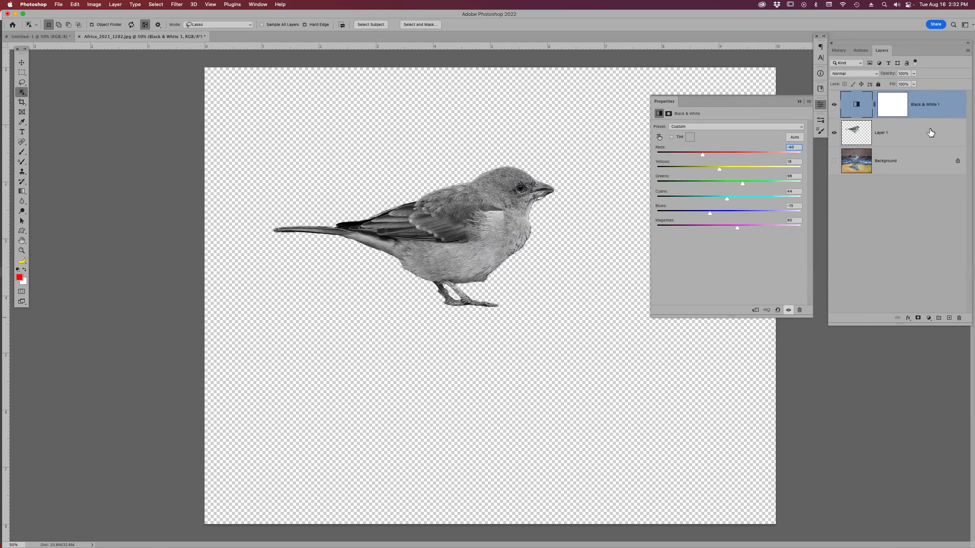
key(Delete)
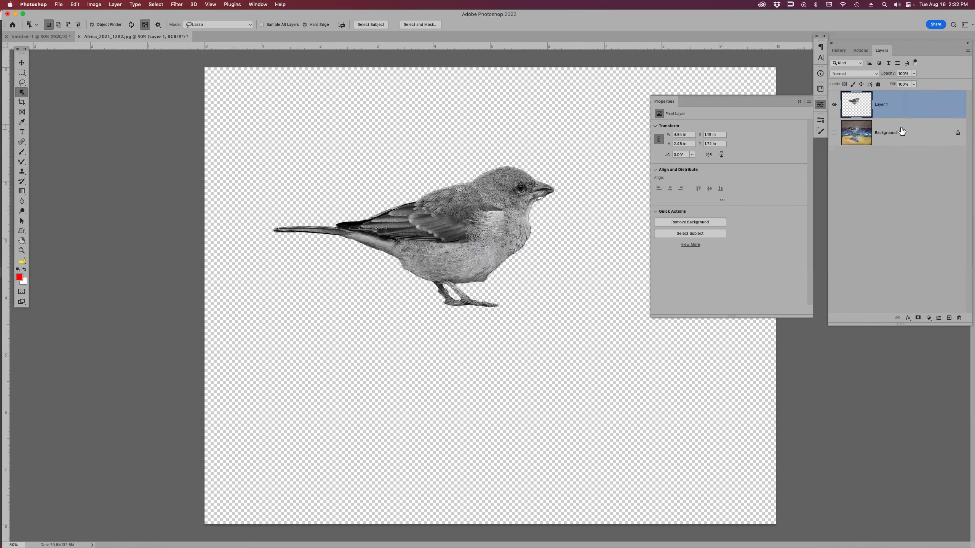
- Show the Background photo again and unlock it into Layer 0
click(909, 135)
click(834, 132)
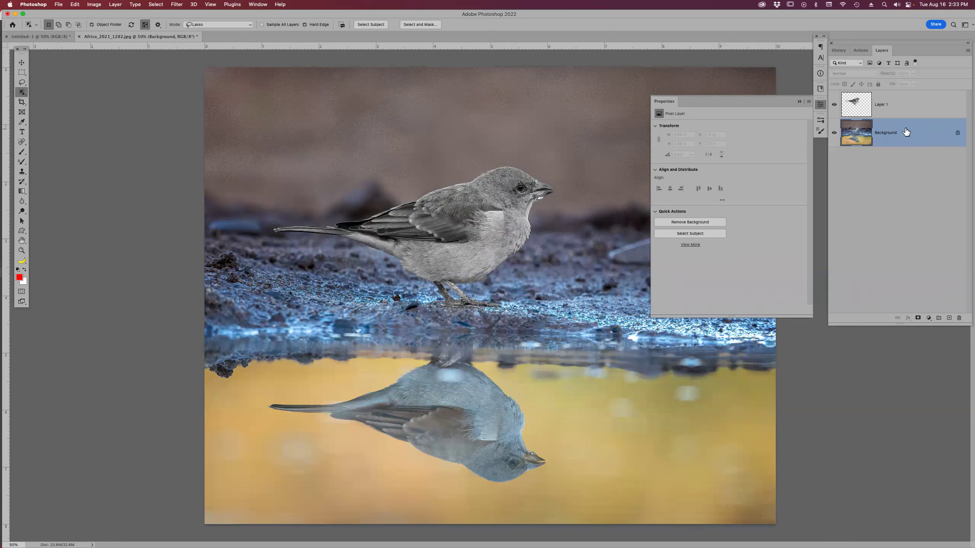
click(957, 134)
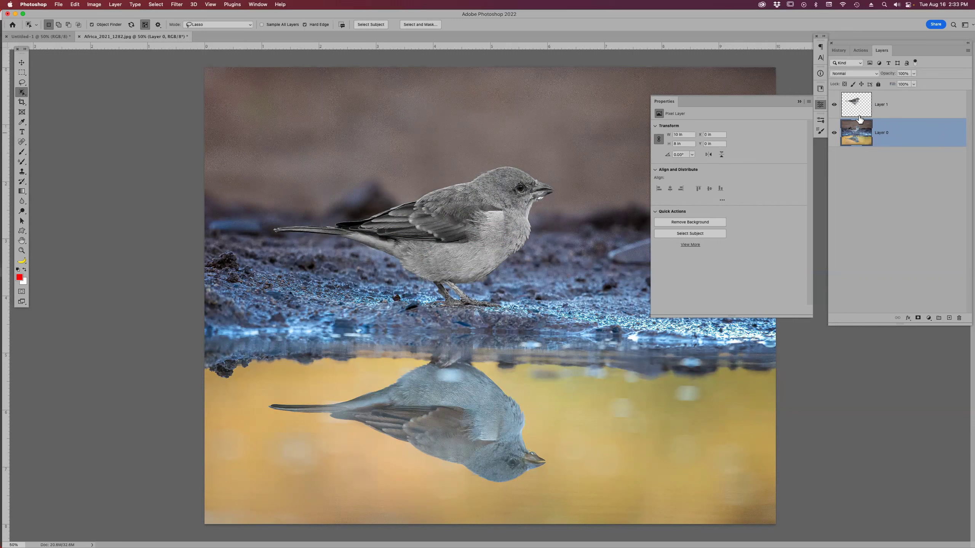
click(797, 101)
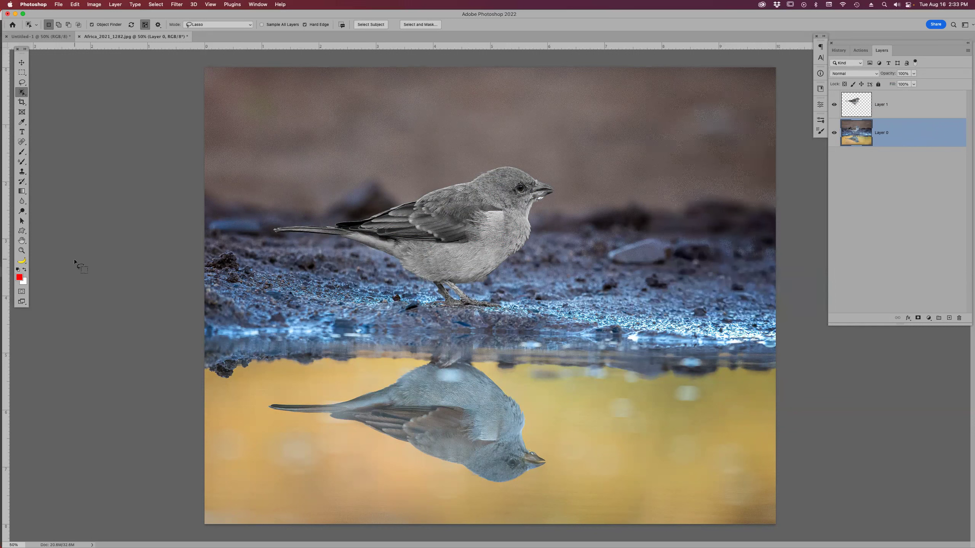
- Fill Layer 0 with the white Background Color using Edit > Fill
click(75, 5)
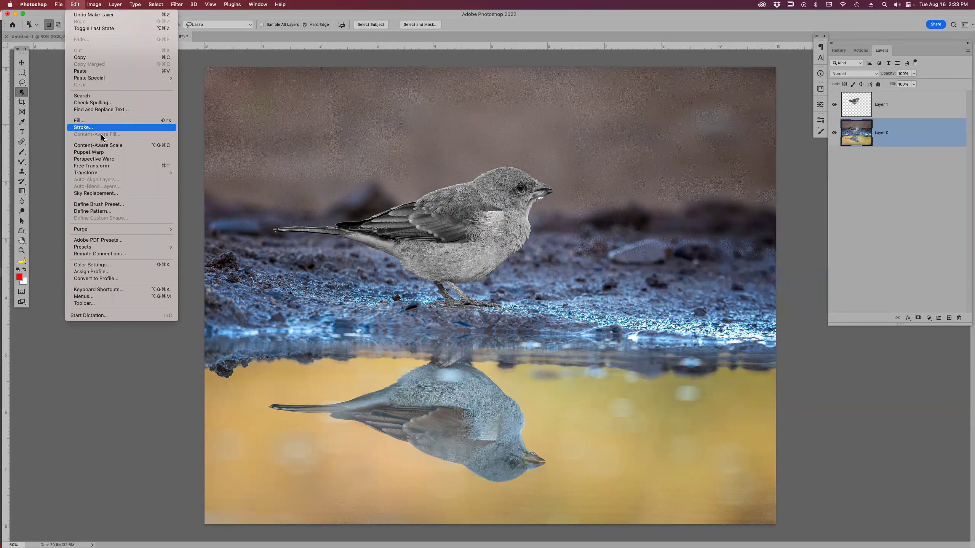
click(103, 123)
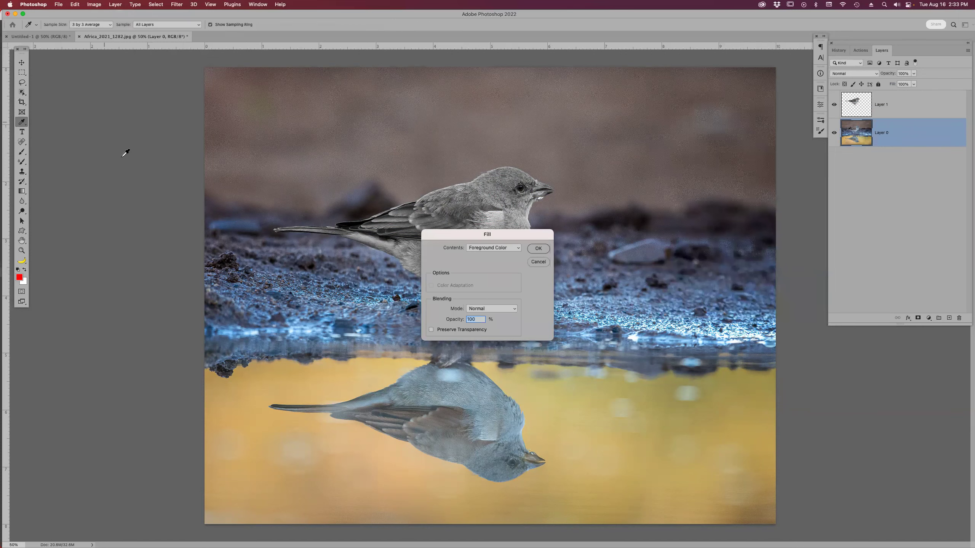
click(518, 248)
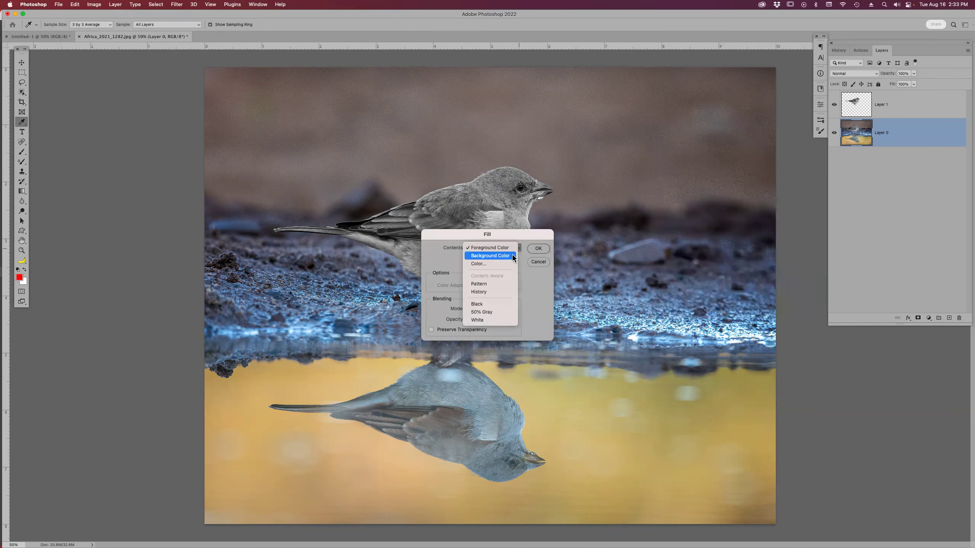
click(514, 257)
click(538, 249)
key(w)
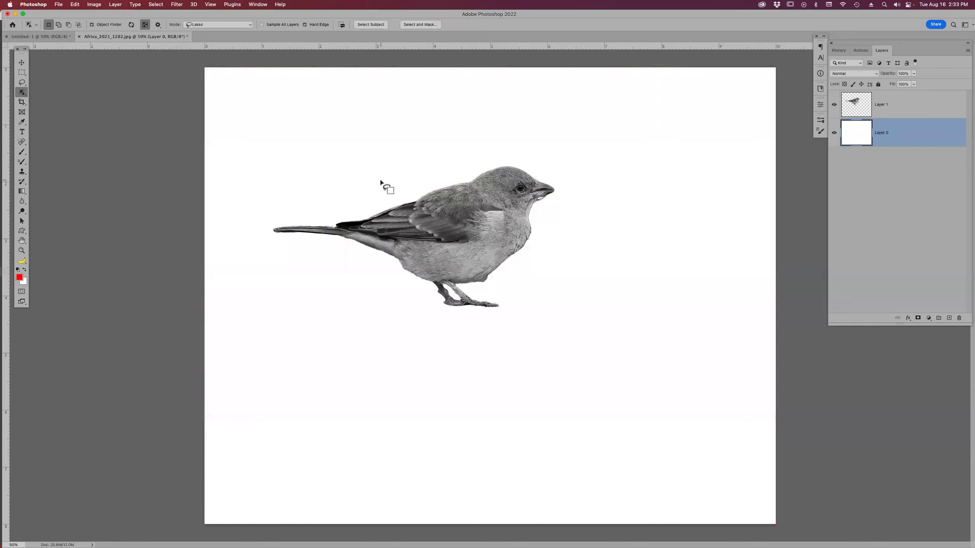
- Select a rectangle around the bird, replacing an initial loose lasso selection
key(l)
mouse_move(350, 196)
mouse_down()
mouse_move(352, 332)
mouse_move(542, 342)
mouse_move(616, 246)
mouse_move(546, 149)
mouse_move(387, 200)
mouse_up()
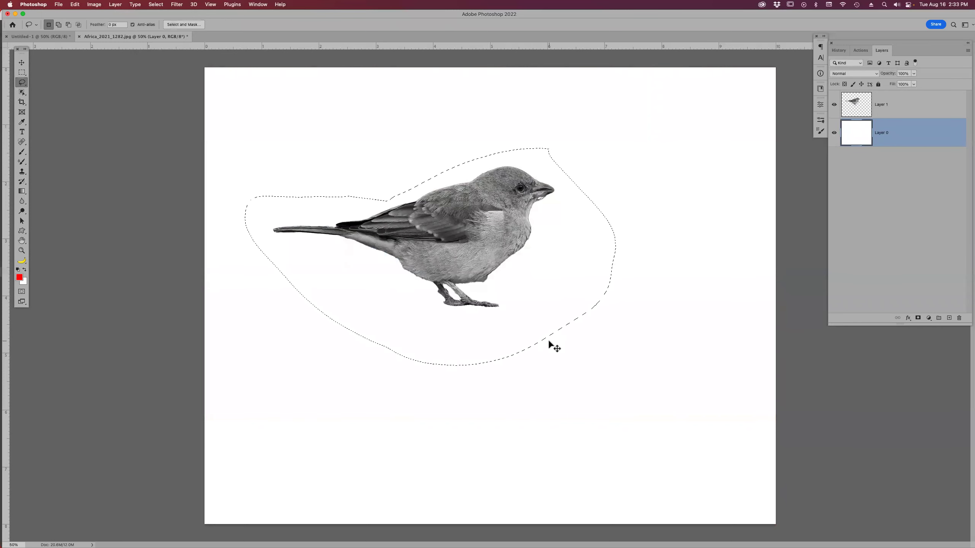
key(super+d)
key(m)
drag(274, 128, 587, 338)
drag(546, 298, 537, 299)
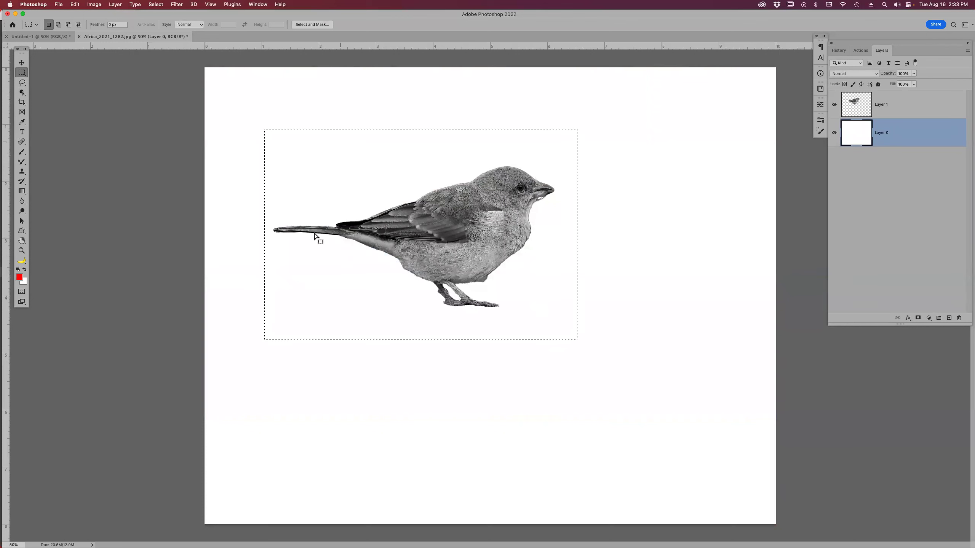
- Define a brush preset from the selection and name it 'BiRD'
click(74, 5)
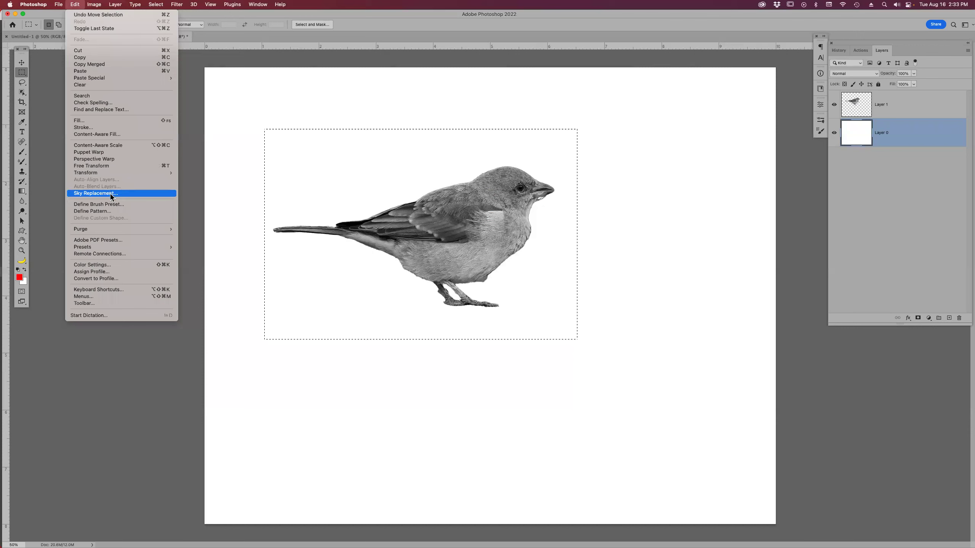
click(113, 203)
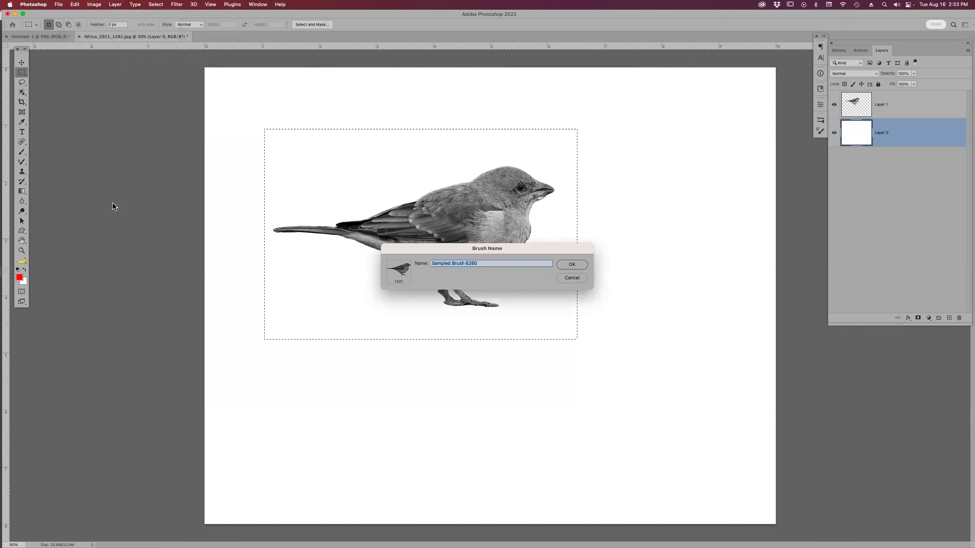
text(BiRD)
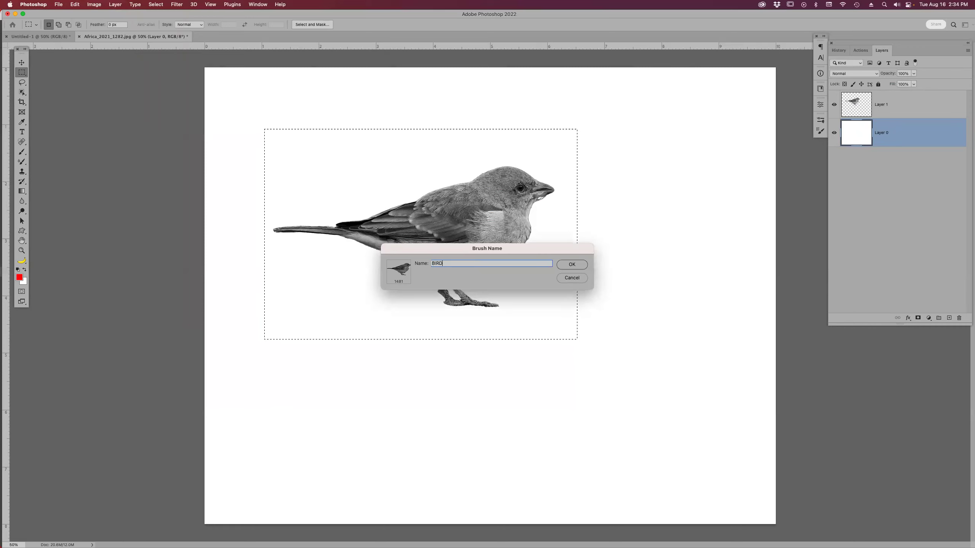
- Save the BIRD brush preset and try a brush stroke with it, then undo the stroke
key(Return)
key(b)
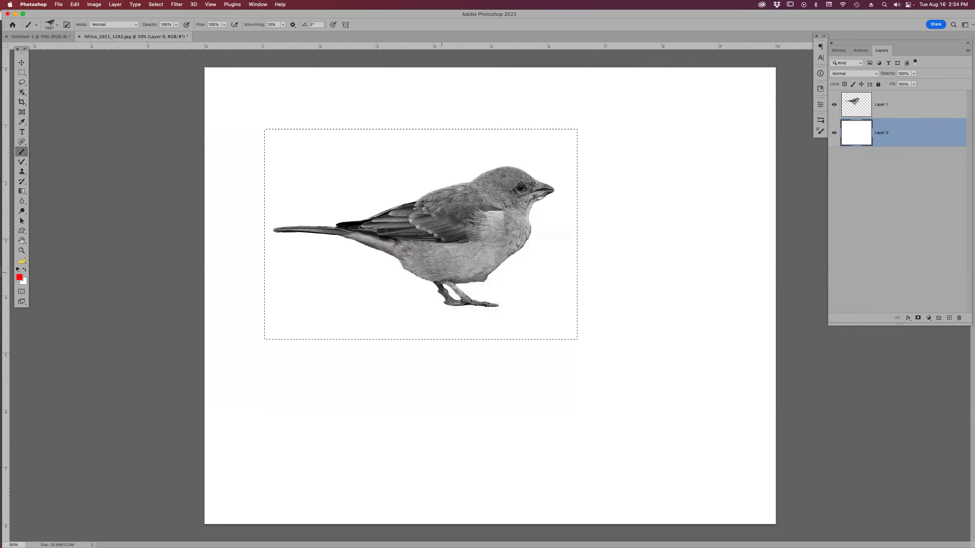
drag(459, 251, 549, 299)
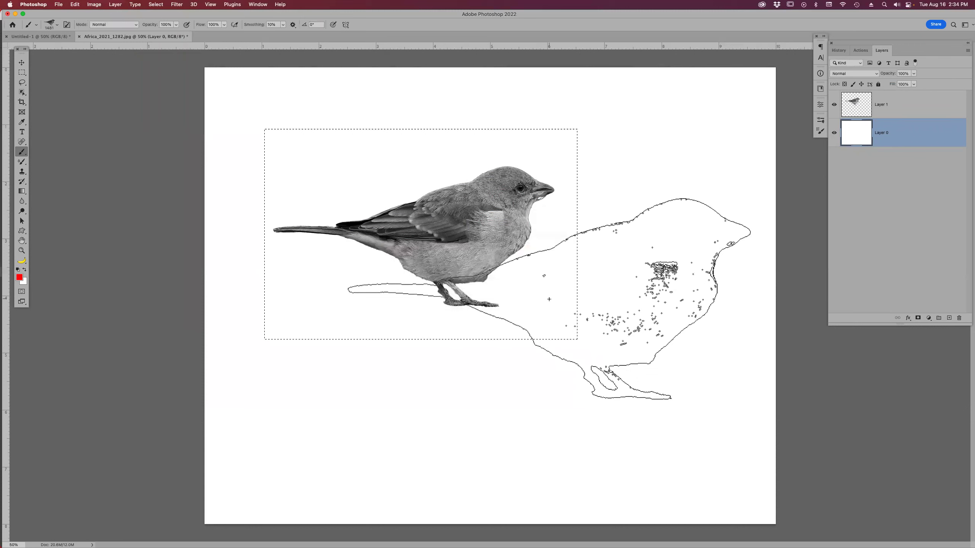
key(super+z)
- Delete the grey bird layer and stamp one red bird at brush size 900
mouse_move(902, 104)
mouse_down()
mouse_move(963, 299)
mouse_move(959, 318)
mouse_up()
key(bracketleft)
key(bracketleft)
key(bracketleft)
key(bracketleft)
key(bracketleft)
key(bracketleft)
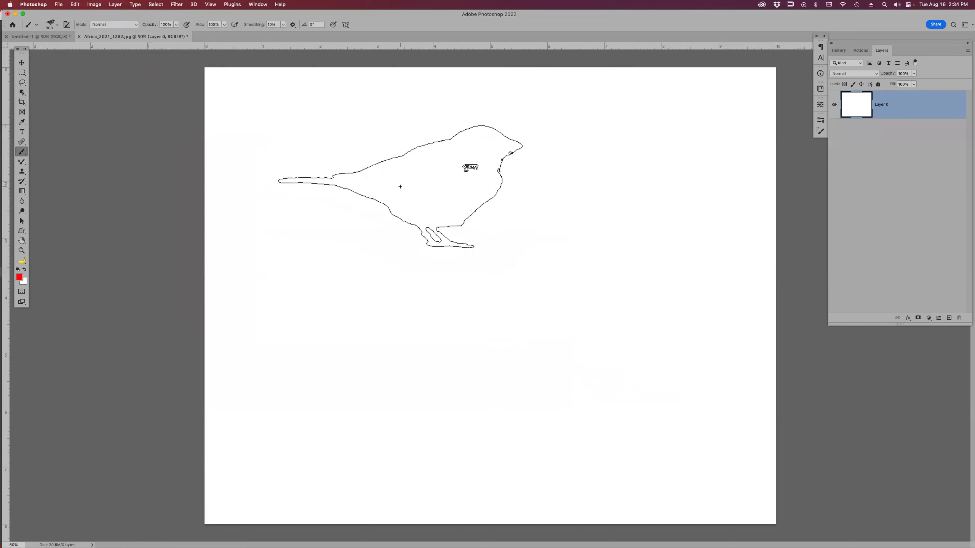
click(400, 187)
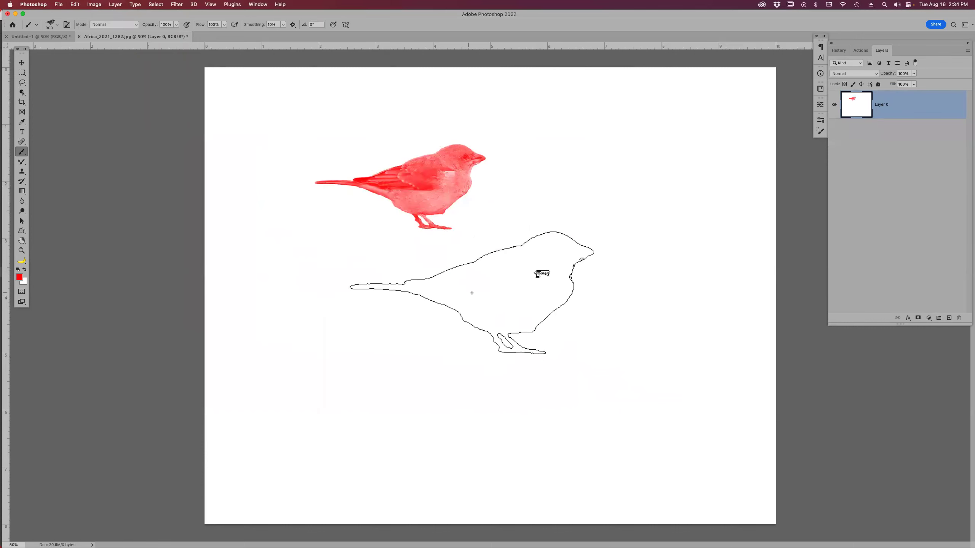
- Set the foreground painting colour to a medium-dark red
click(19, 277)
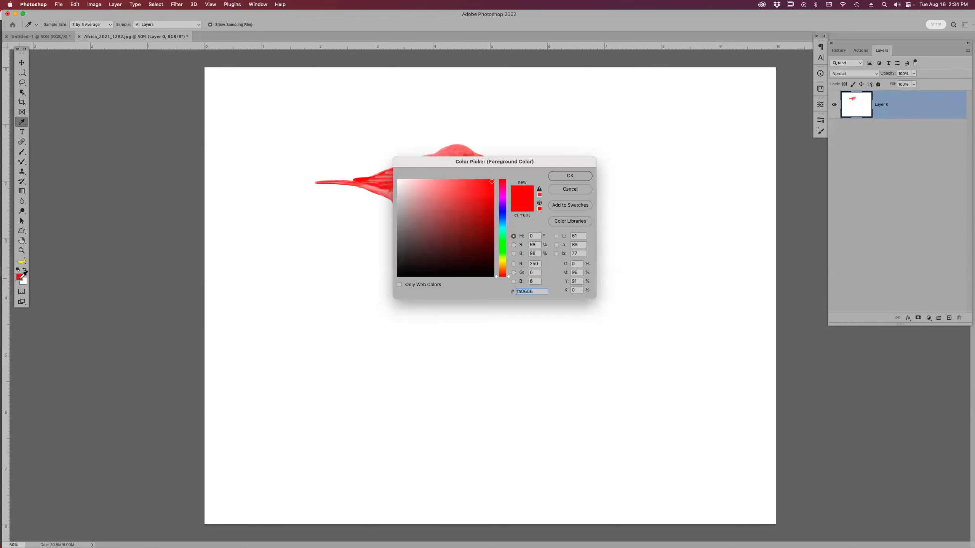
click(450, 237)
click(450, 259)
click(445, 234)
click(570, 175)
- Stamp a second, dark red bird below the bright red one with the BIRD brush
key(b)
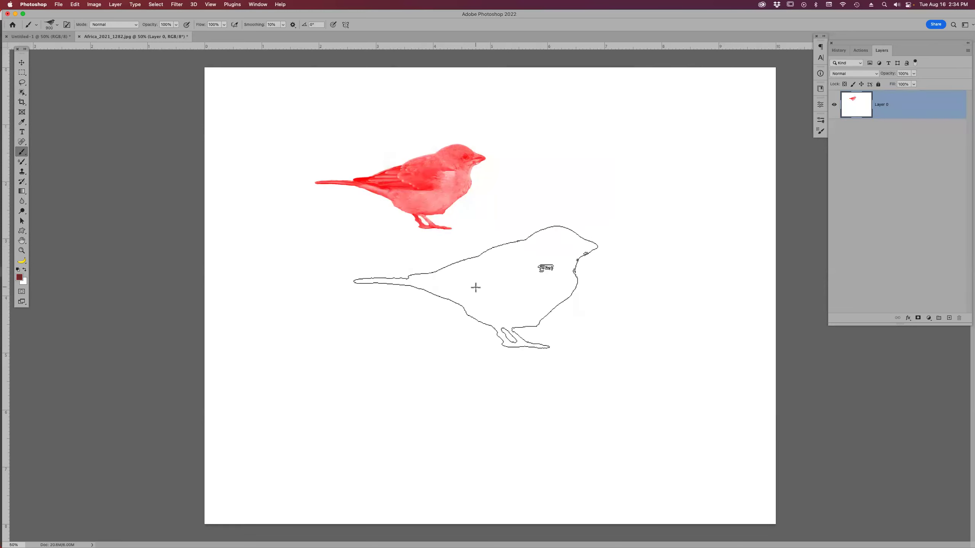
click(475, 286)
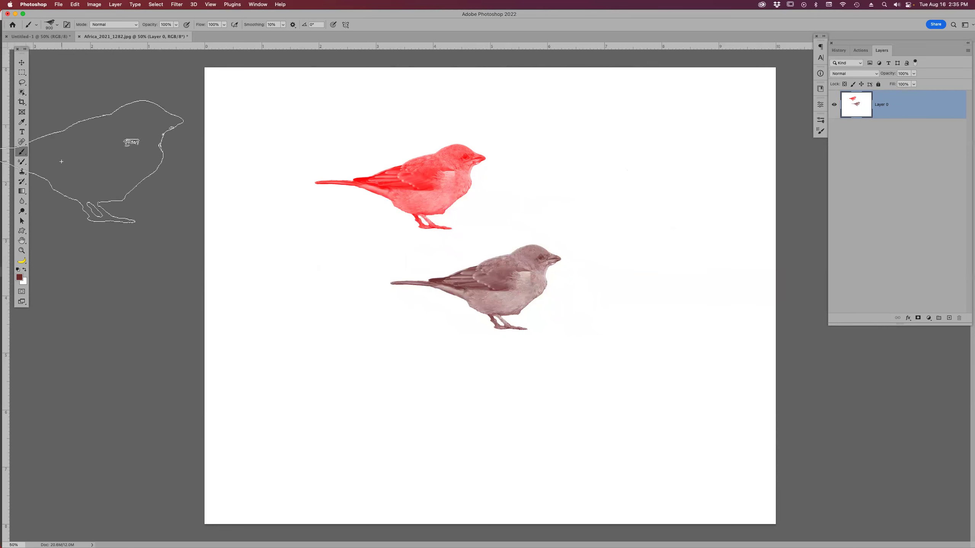
click(21, 161)
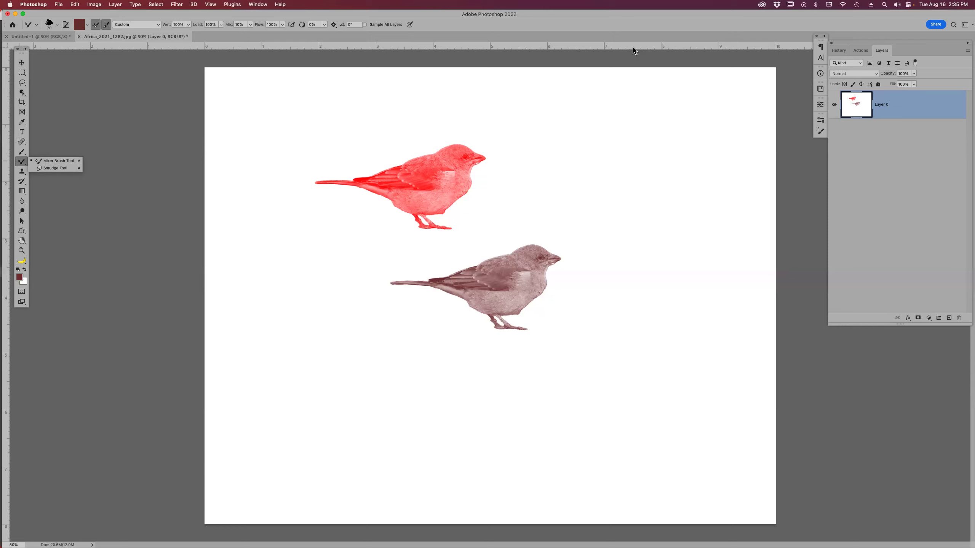
- Close the bird document without saving, then close the blank Untitled-1 document
click(617, 20)
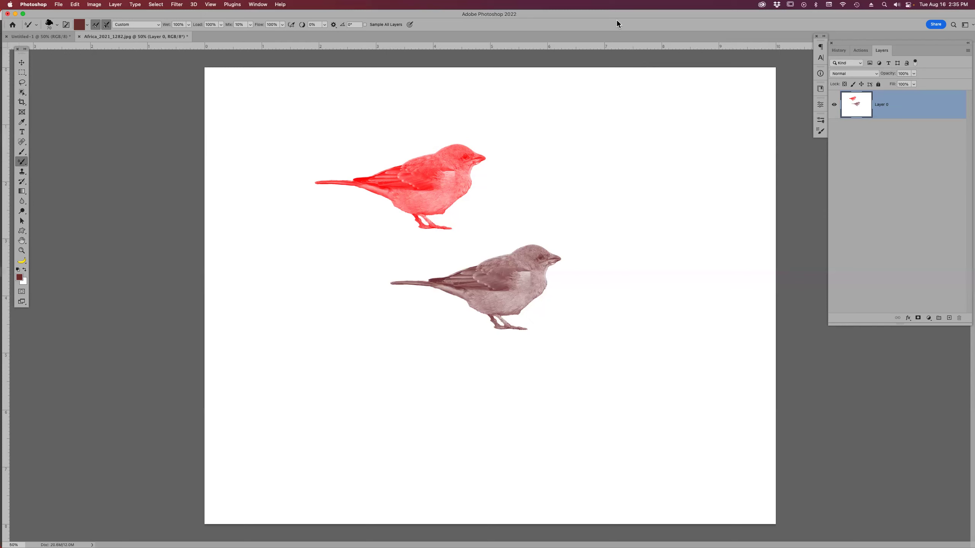
key(super+w)
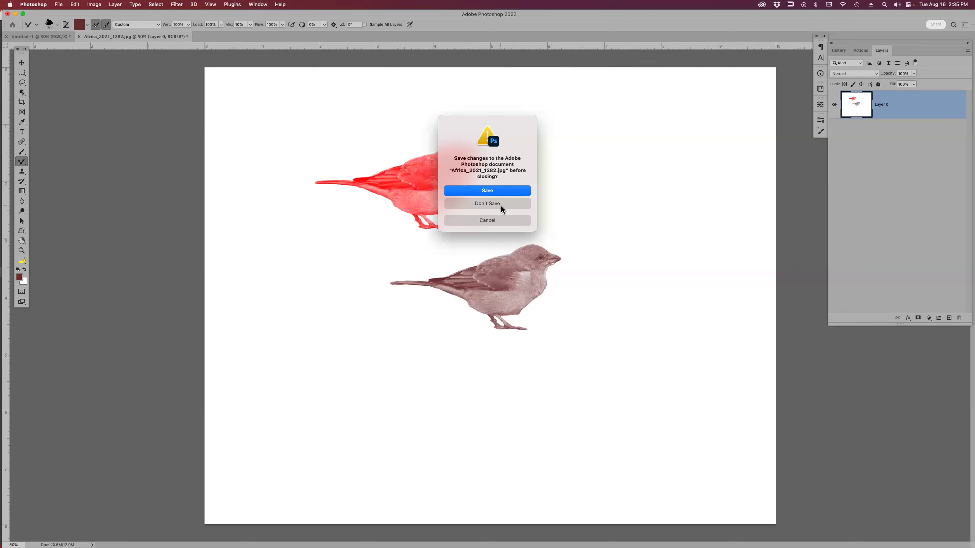
click(499, 205)
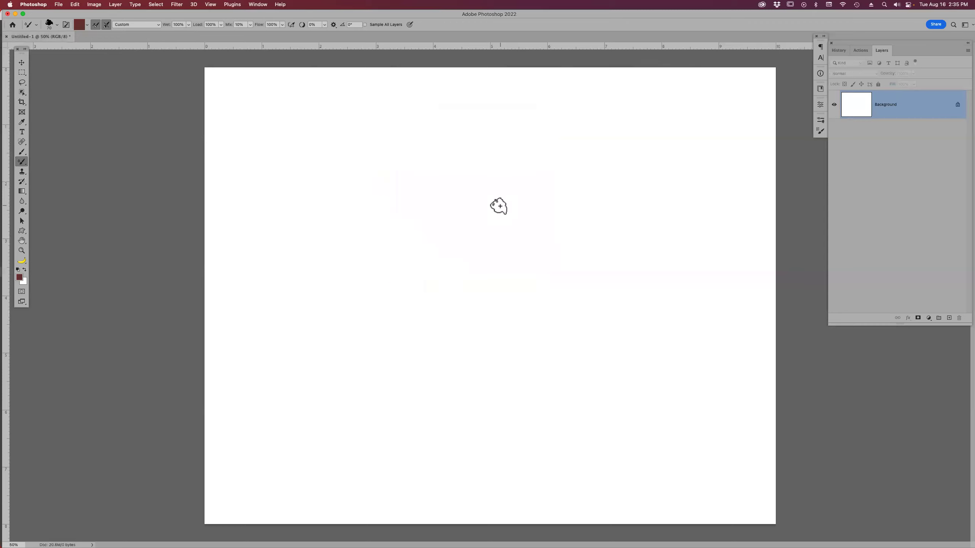
key(super+w)
click(501, 203)
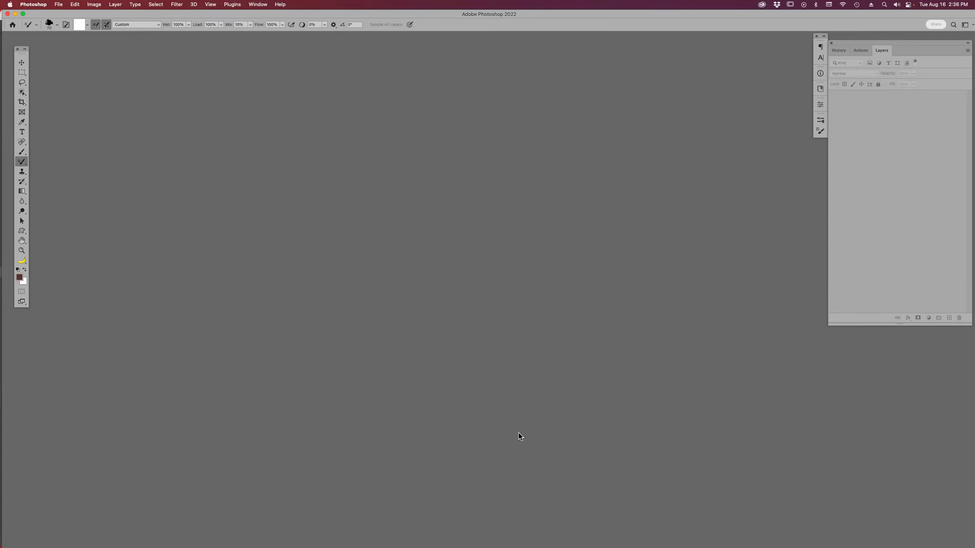
key(super+Tab)
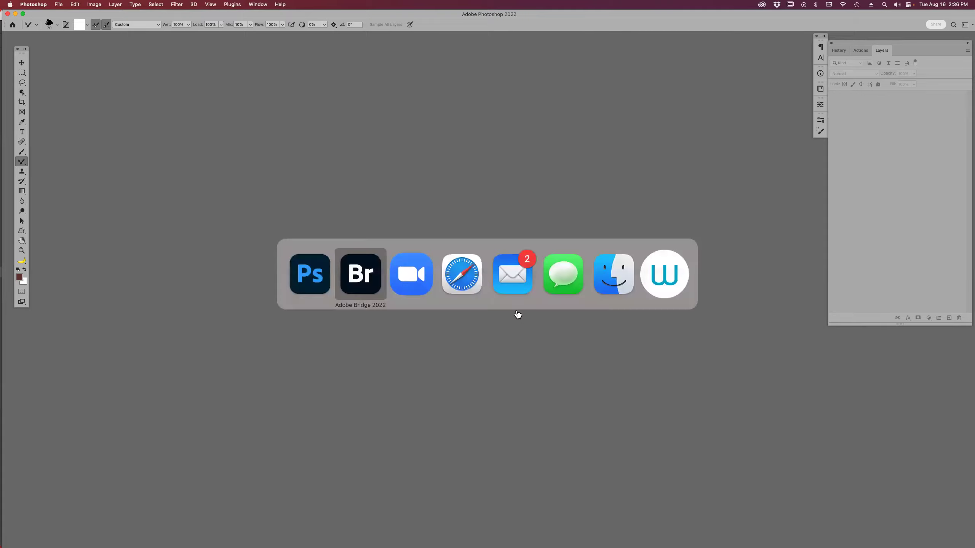
- In Bridge, go to NEW_Neural Filter > Colorize and open Colorize_2.NEF in Photoshop
click(371, 282)
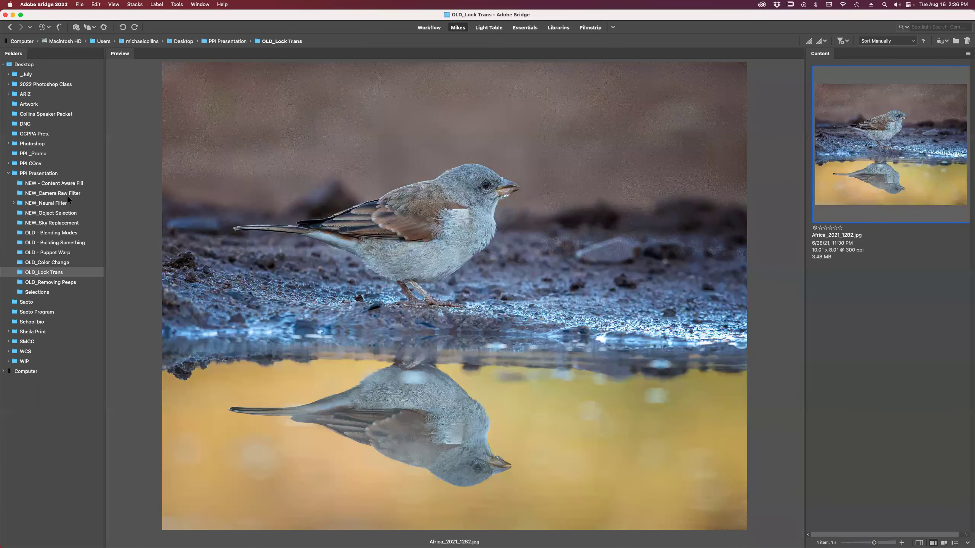
click(60, 203)
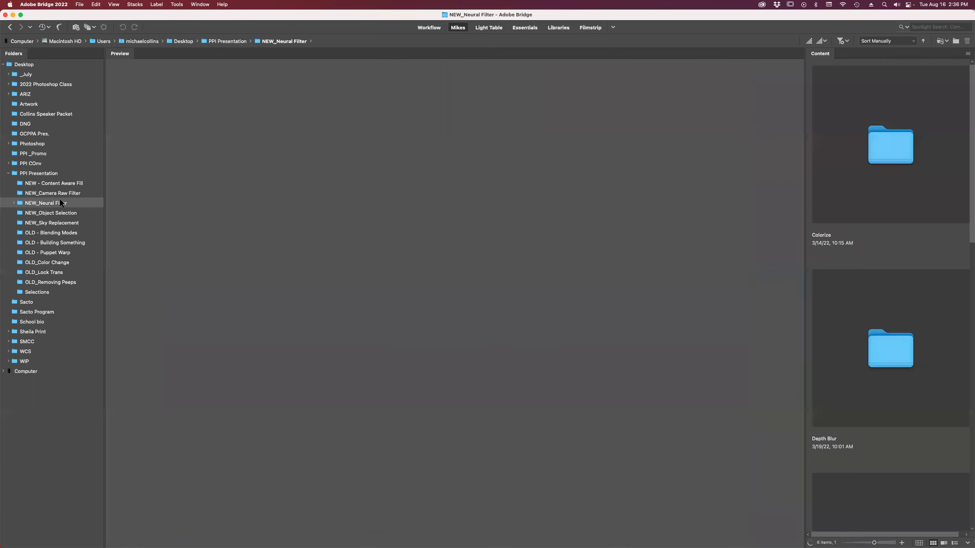
double_click(876, 153)
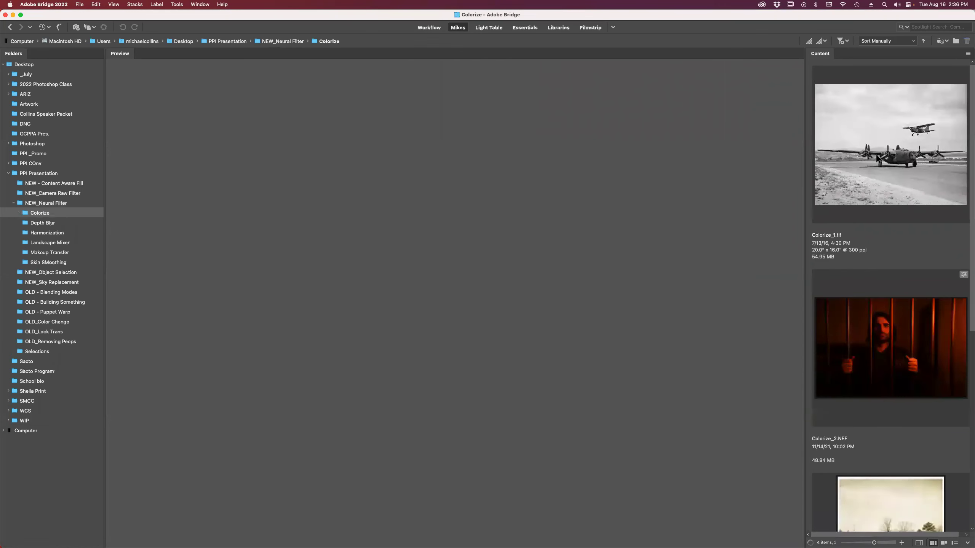
scroll(871, 203, down, 5)
click(894, 132)
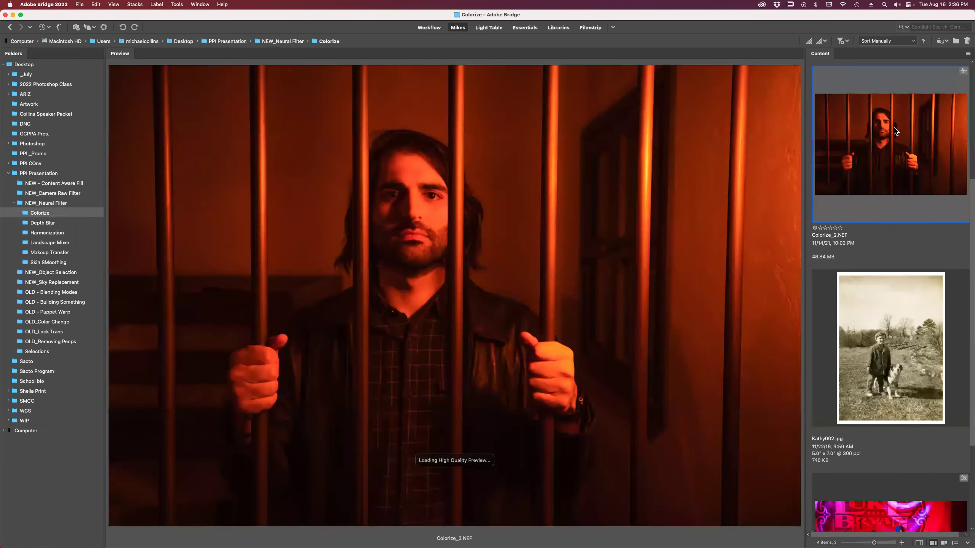
double_click(894, 132)
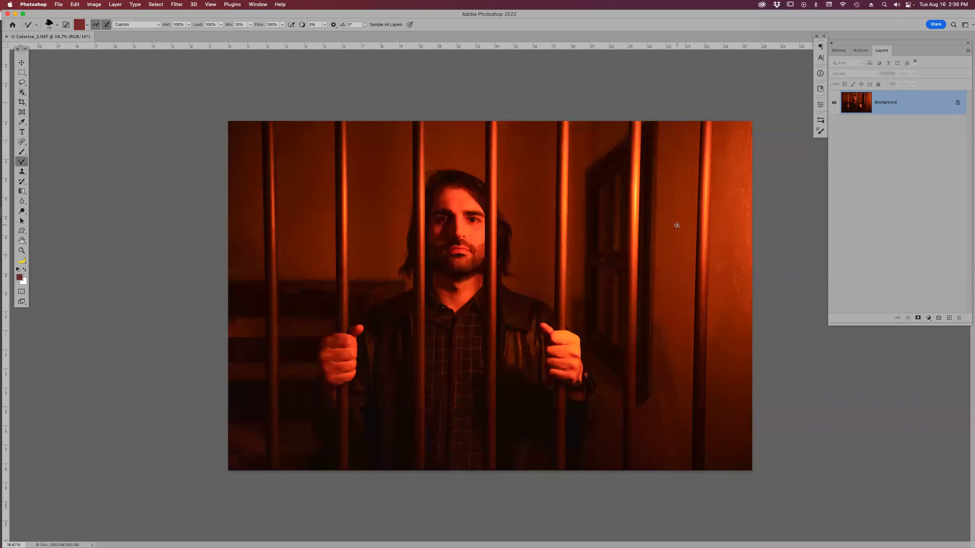
- Try moving the locked Background photo with the Move tool and dismiss the warning
key(v)
drag(577, 223, 520, 241)
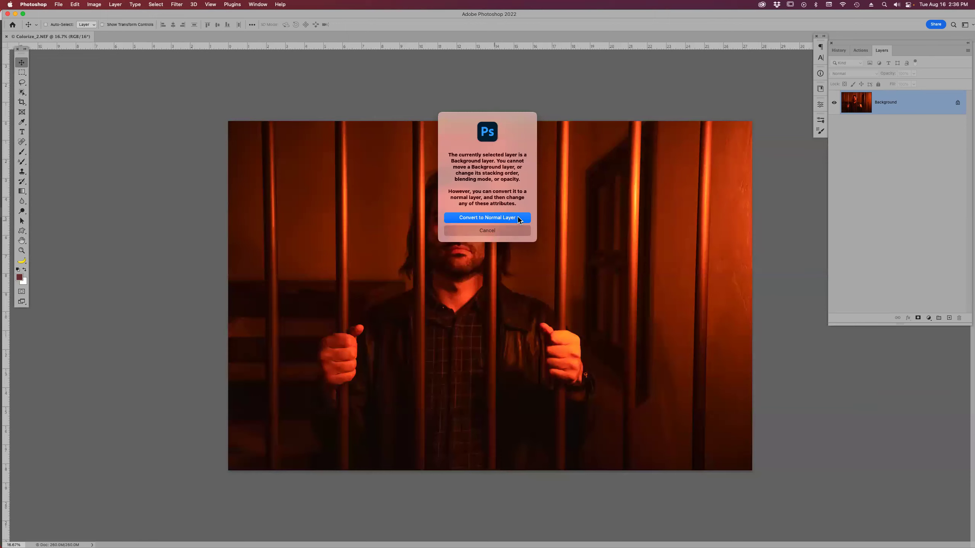
click(509, 230)
- Zoom in on the man's face and try moving the Background photo again
key(h)
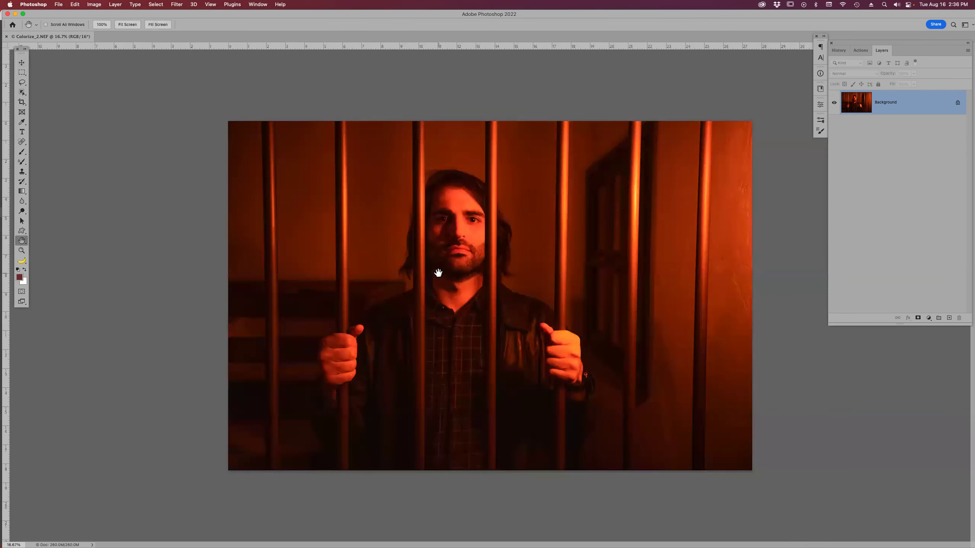
key(super+equal)
click(469, 281)
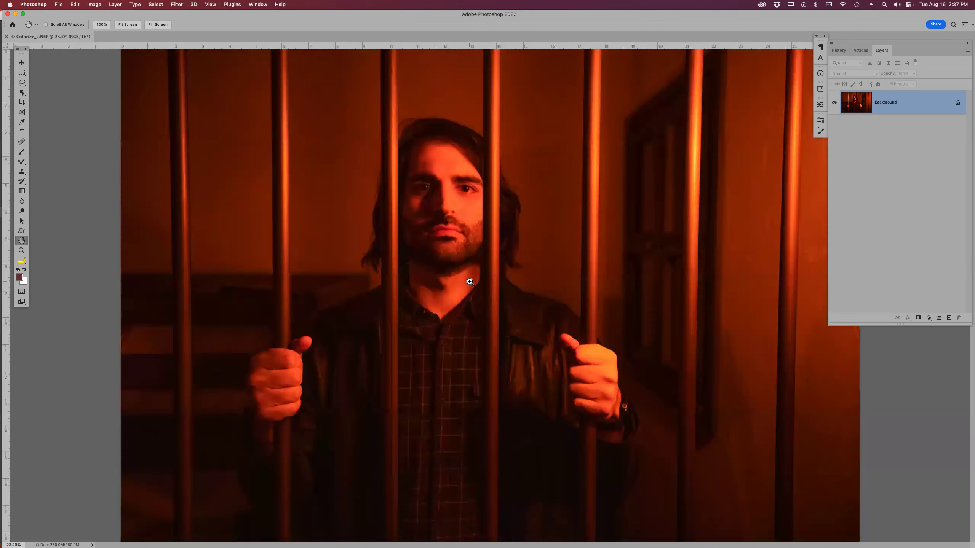
click(470, 281)
click(470, 282)
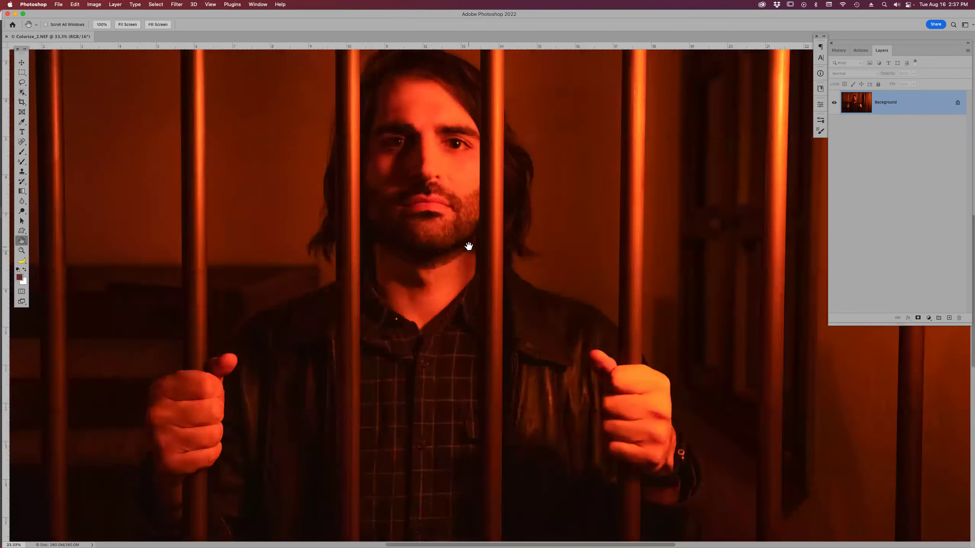
scroll(461, 330, left, 5)
scroll(459, 209, right, 8)
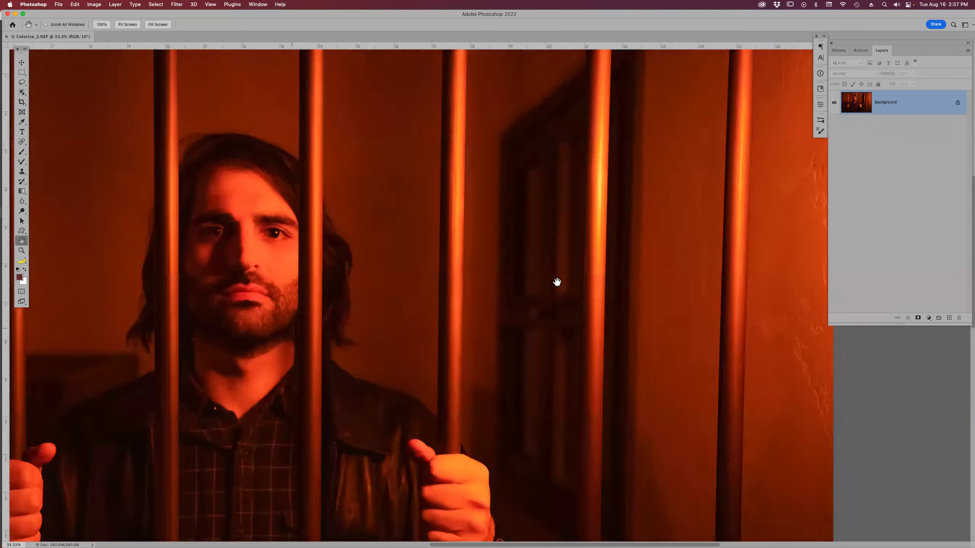
scroll(556, 280, left, 10)
scroll(532, 263, down, 1)
key(v)
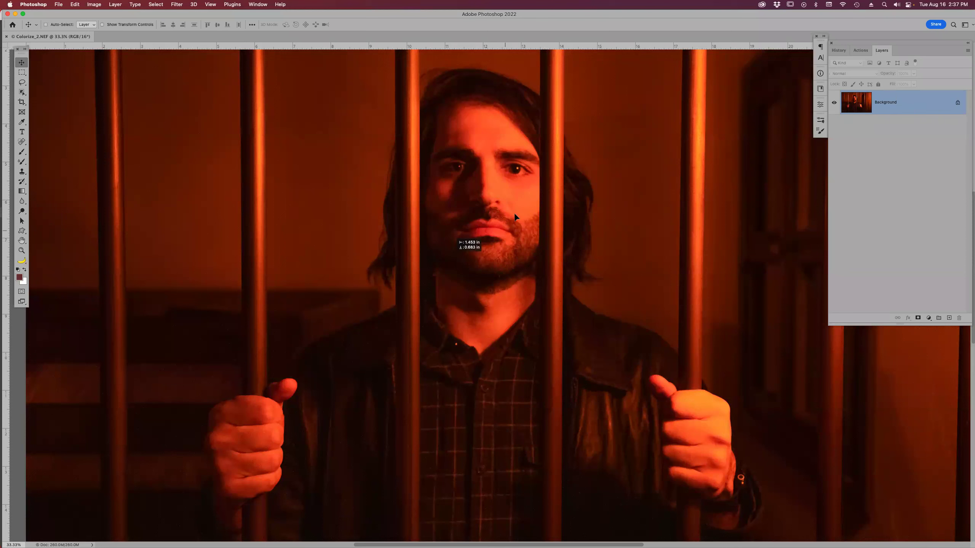
drag(484, 245, 476, 254)
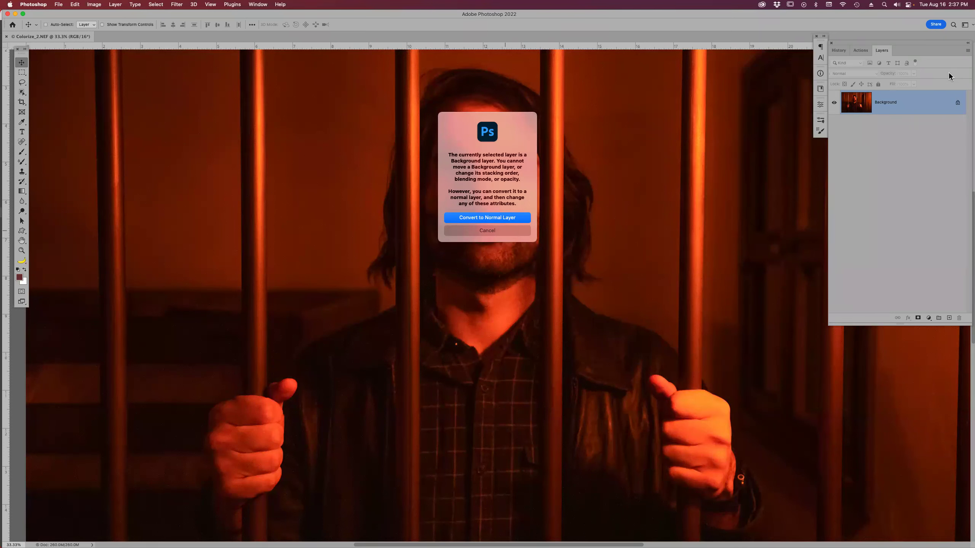
- Unlock the Background into Layer 0, undo a test move, and lock its transparent pixels
click(481, 234)
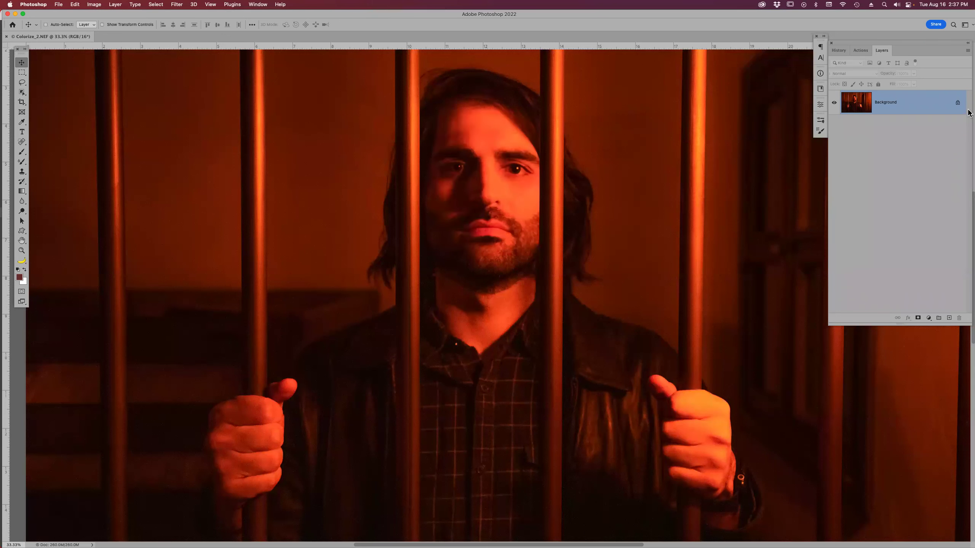
click(957, 103)
drag(520, 171, 392, 182)
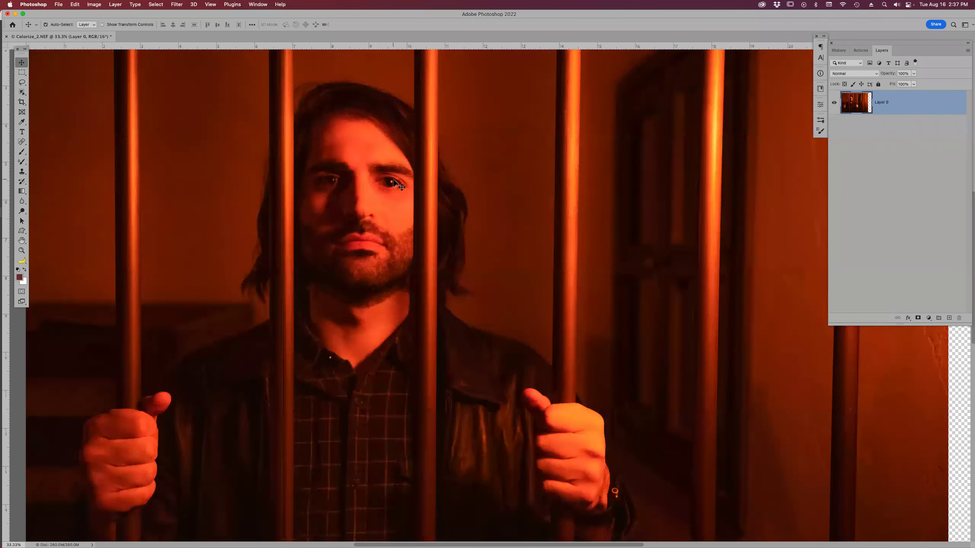
key(super+minus)
key(super+minus)
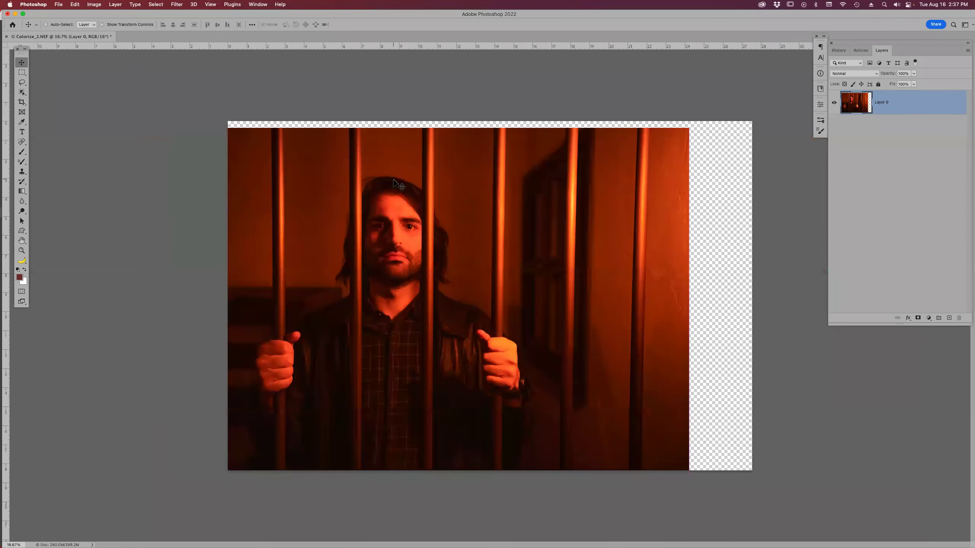
key(super+z)
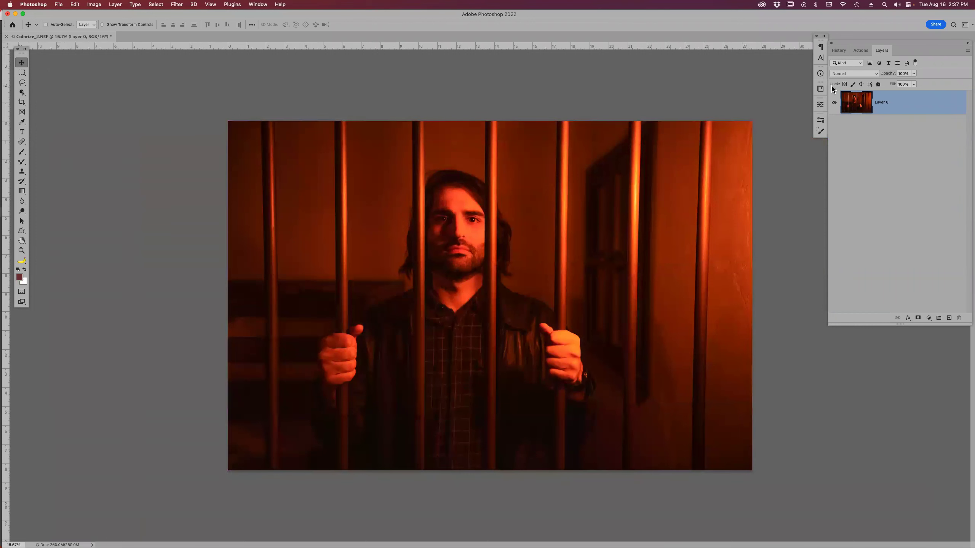
click(844, 84)
click(176, 5)
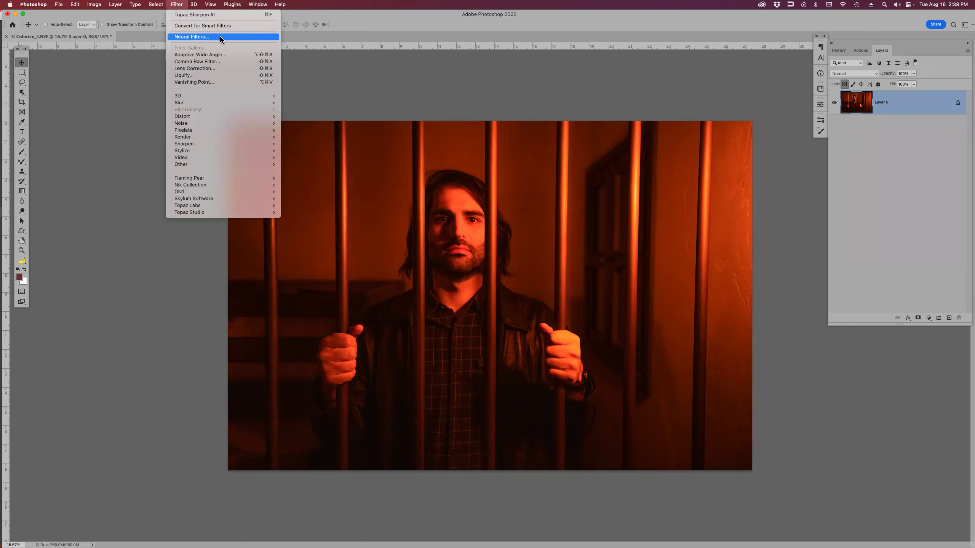
- Open Neural Filters and switch on the Colorize filter
click(220, 36)
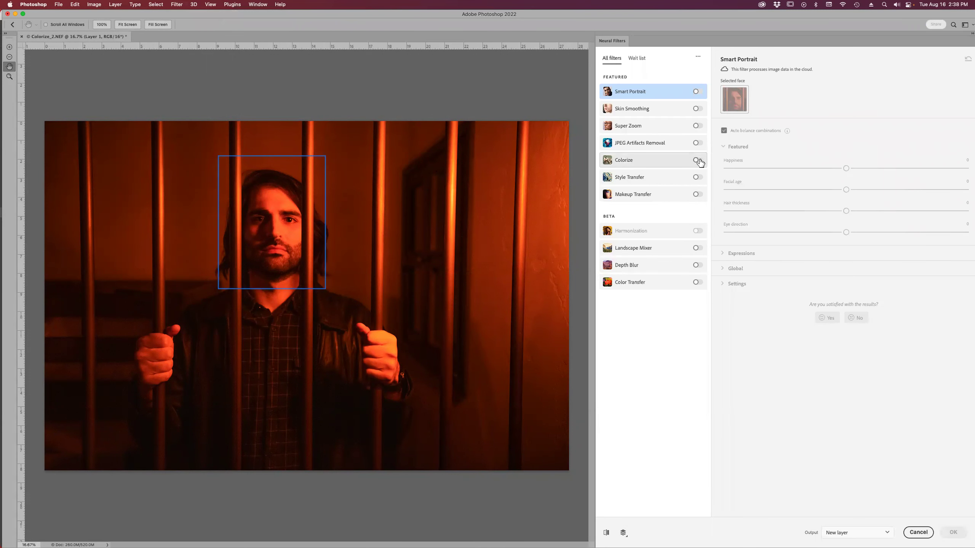
click(678, 162)
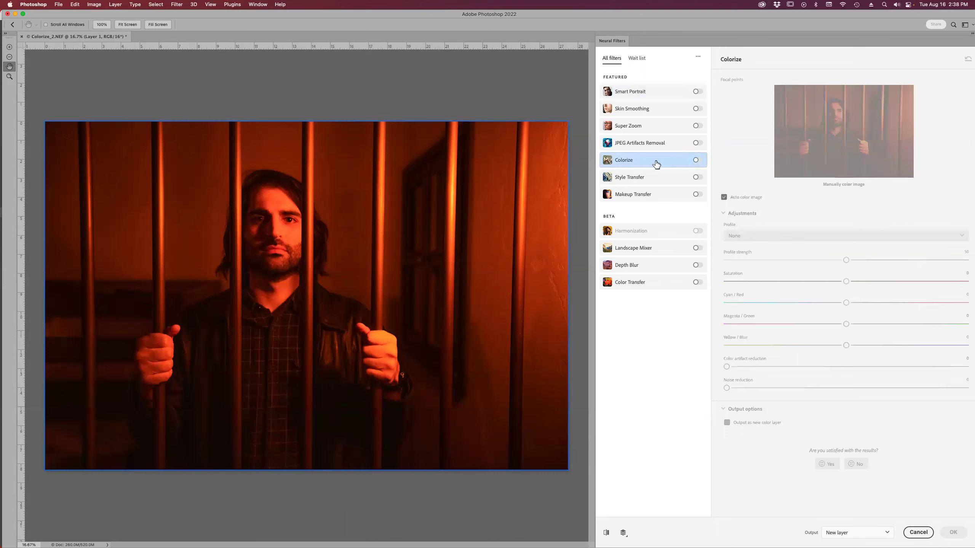
mouse_move(634, 163)
click(697, 161)
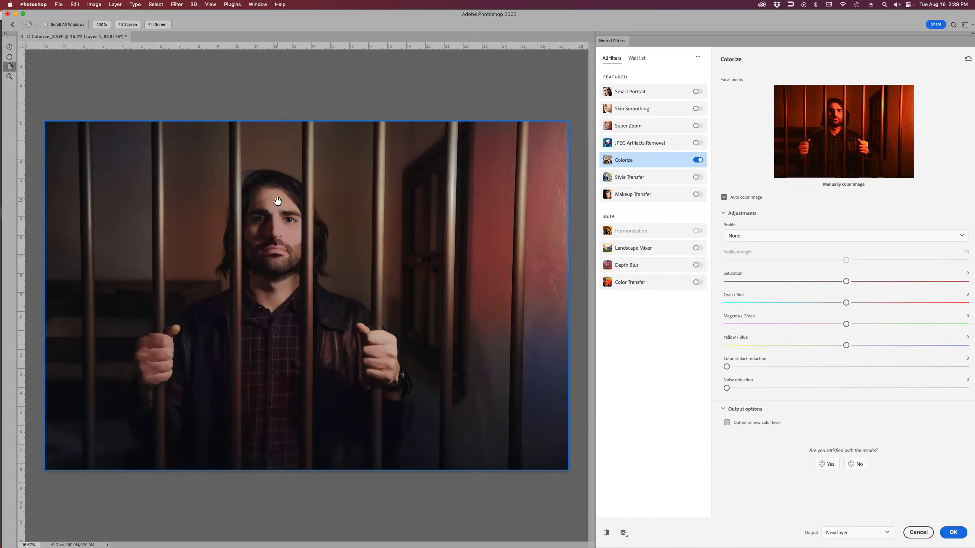
- Zoom in on the eyes, set Colorize saturation to -1, and reset Yellow/Blue and Cyan/Red to 0
key(z)
click(277, 221)
click(277, 221)
click(277, 222)
click(277, 222)
key(h)
drag(845, 281, 829, 282)
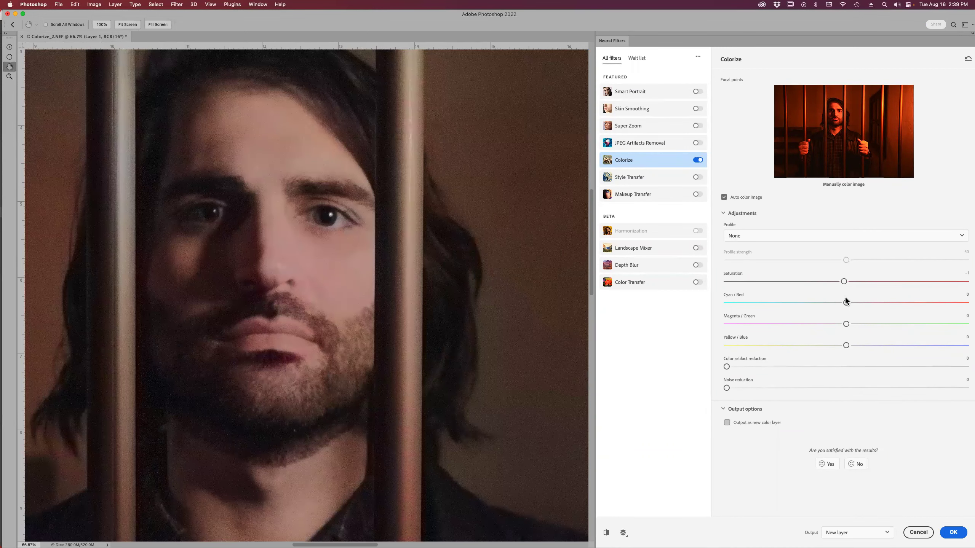
drag(874, 303, 793, 307)
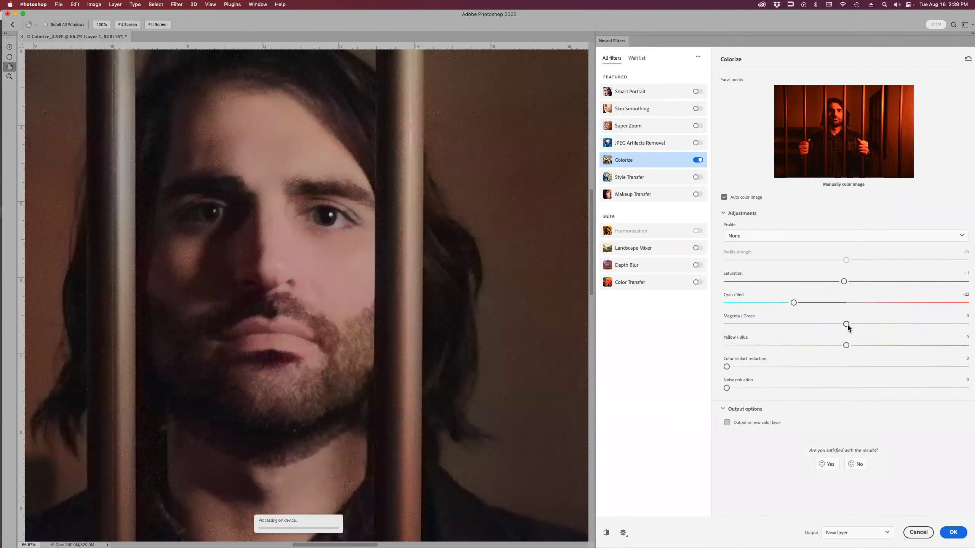
mouse_move(847, 322)
mouse_down()
mouse_move(803, 327)
mouse_move(905, 325)
mouse_move(843, 323)
mouse_move(783, 346)
mouse_move(925, 342)
mouse_move(848, 342)
mouse_up()
double_click(849, 346)
drag(792, 303, 726, 315)
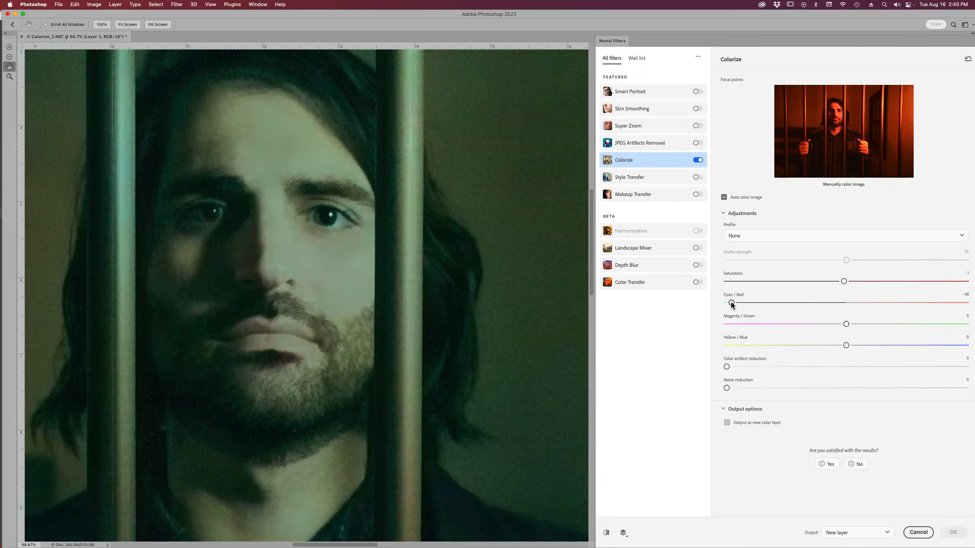
drag(731, 303, 845, 303)
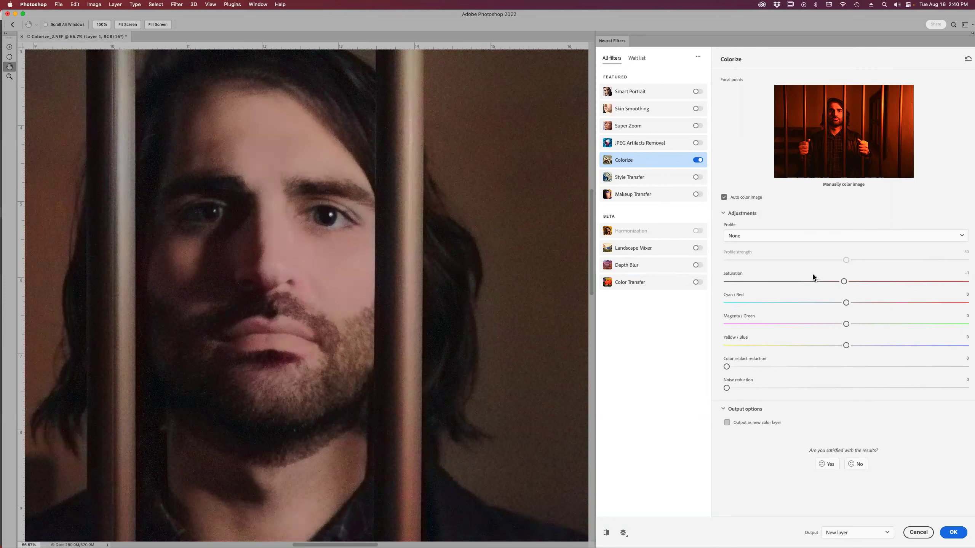
- Try Retro high contrast at strength about 77, then reset strength to 50 and profile to None
click(874, 236)
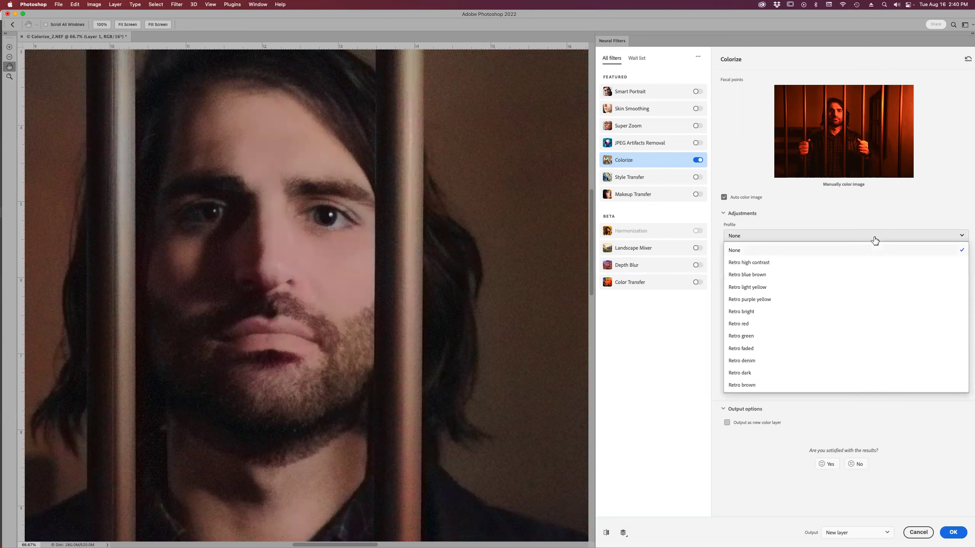
click(842, 265)
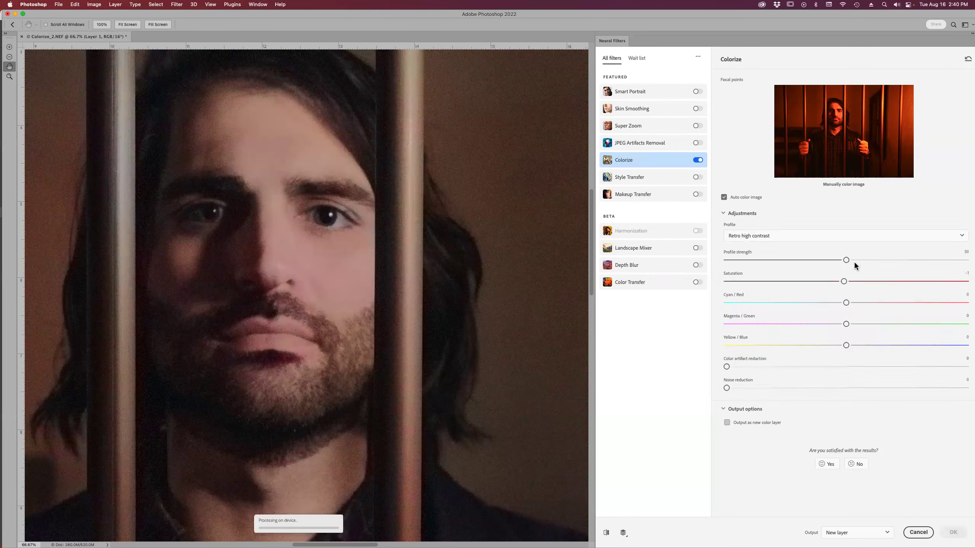
drag(846, 260, 911, 260)
key(super+0)
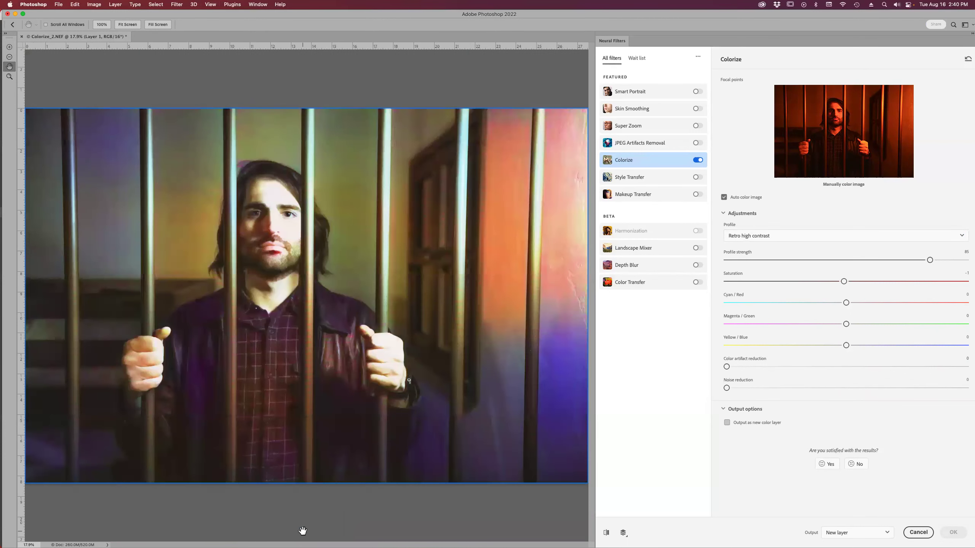
double_click(929, 259)
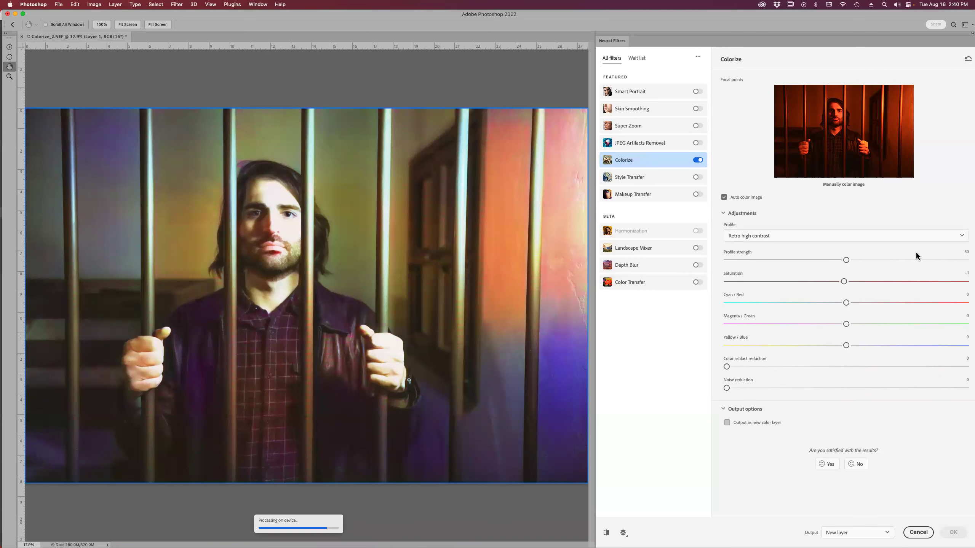
click(909, 235)
click(900, 247)
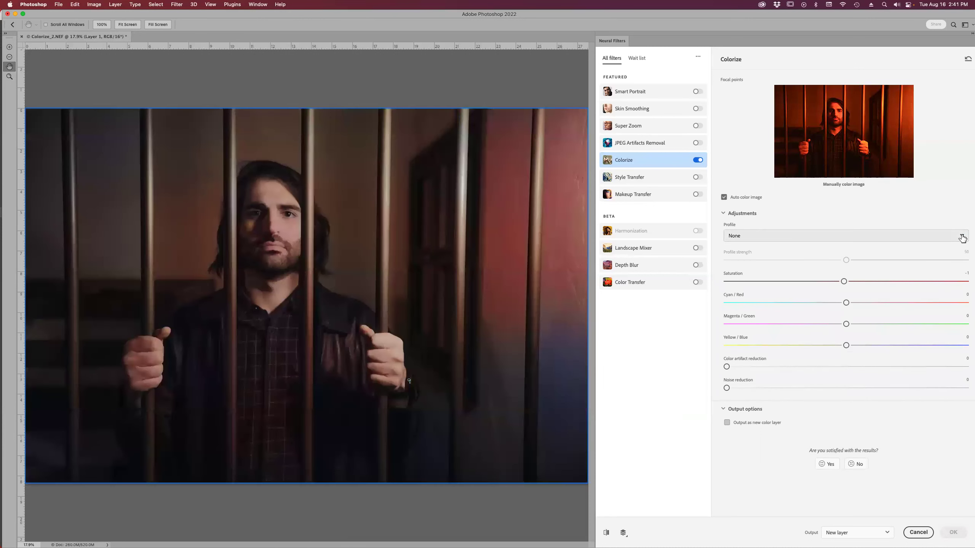
- Try the Retro faded profile, set the profile back to None, and cancel Neural Filters
click(961, 236)
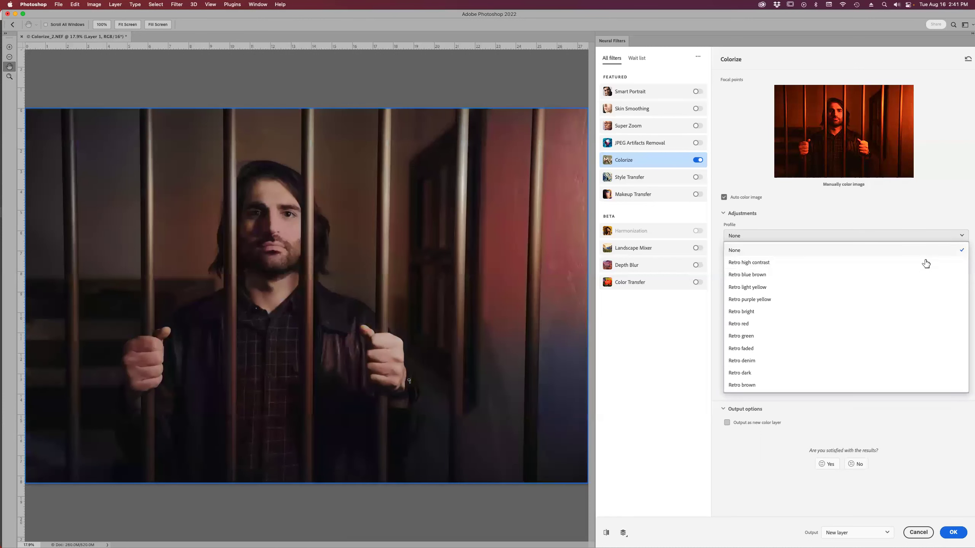
click(858, 347)
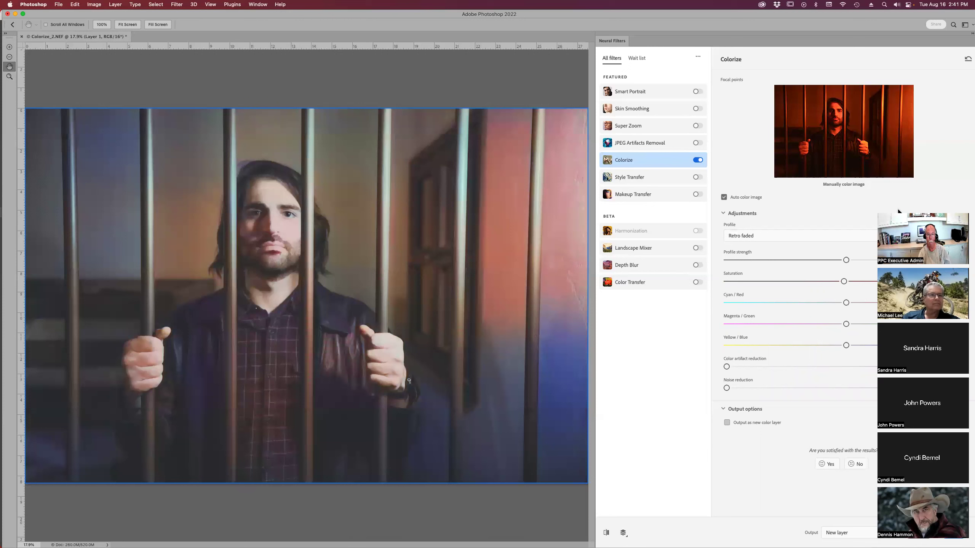
click(846, 236)
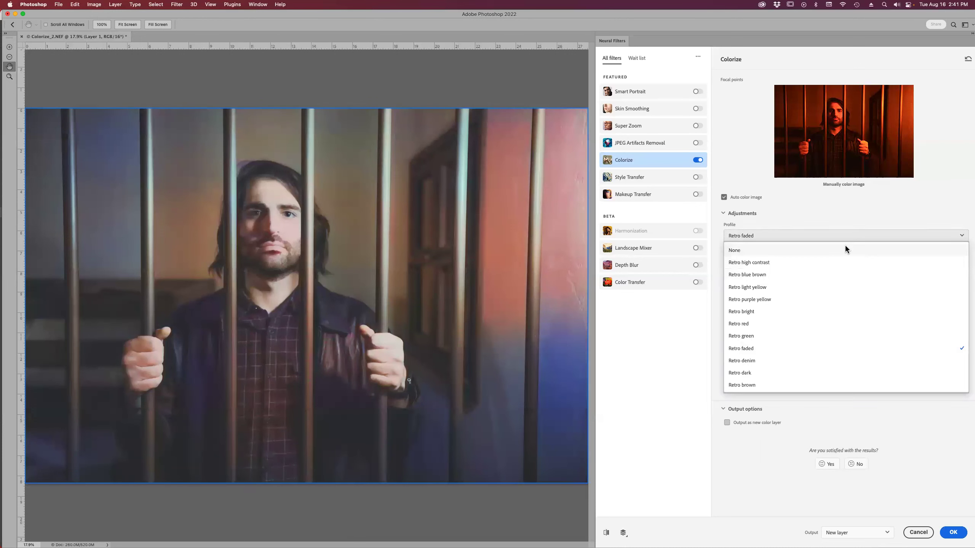
click(846, 250)
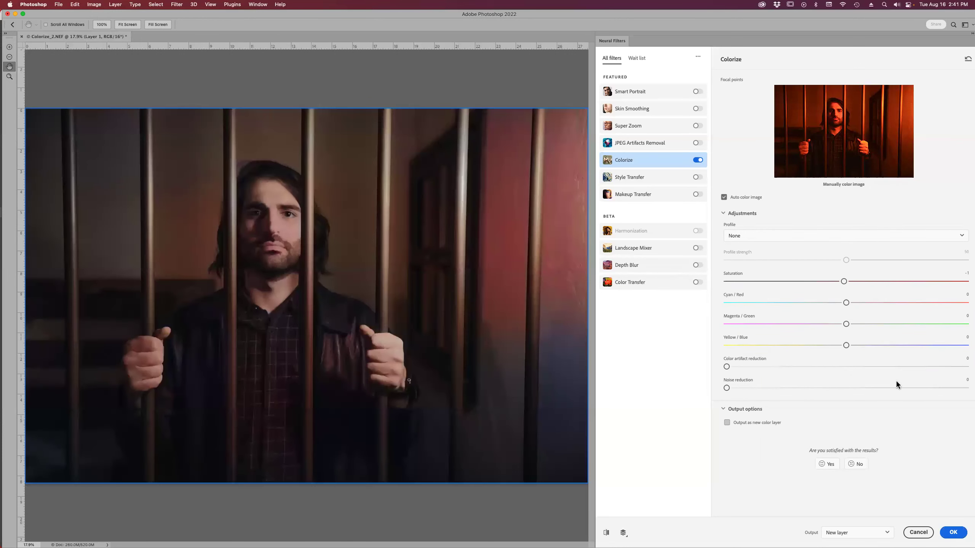
click(918, 532)
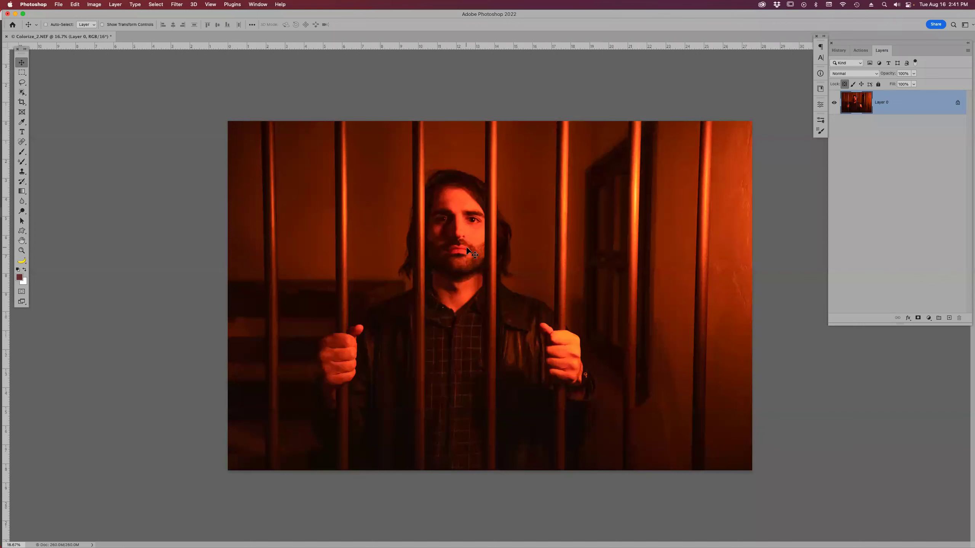
- Close Colorize_2.NEF without saving and open Kathy002.jpg, the boy-and-dog photo, from Bridge
key(super+w)
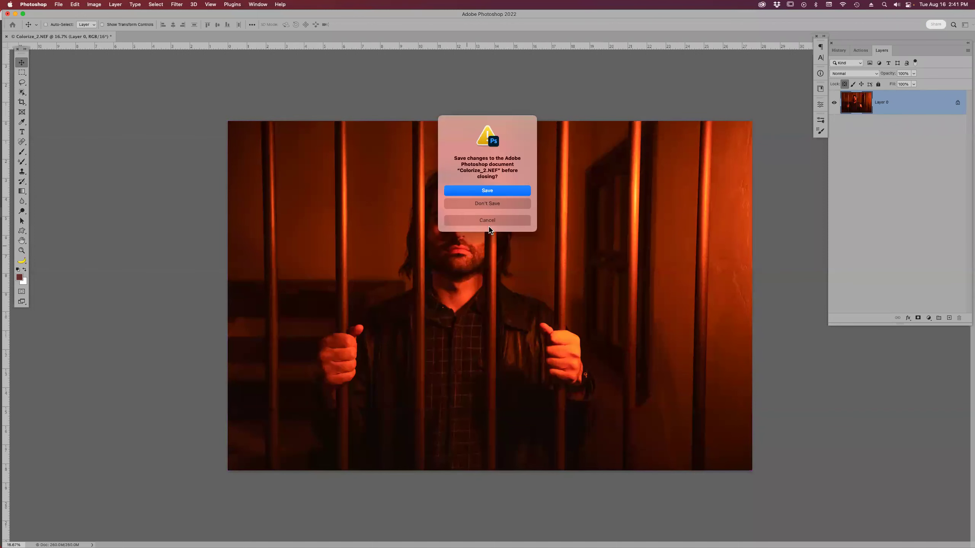
click(499, 207)
key(super+Tab)
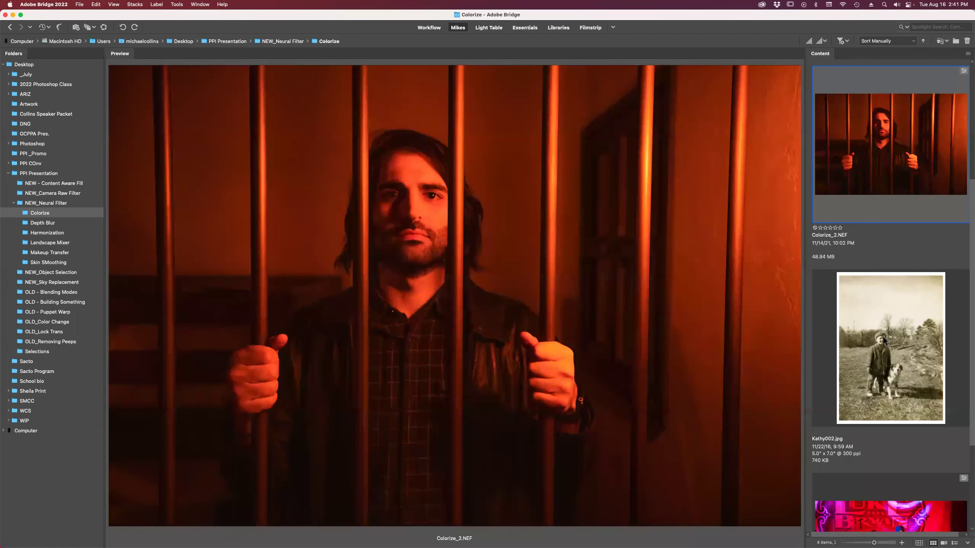
click(883, 336)
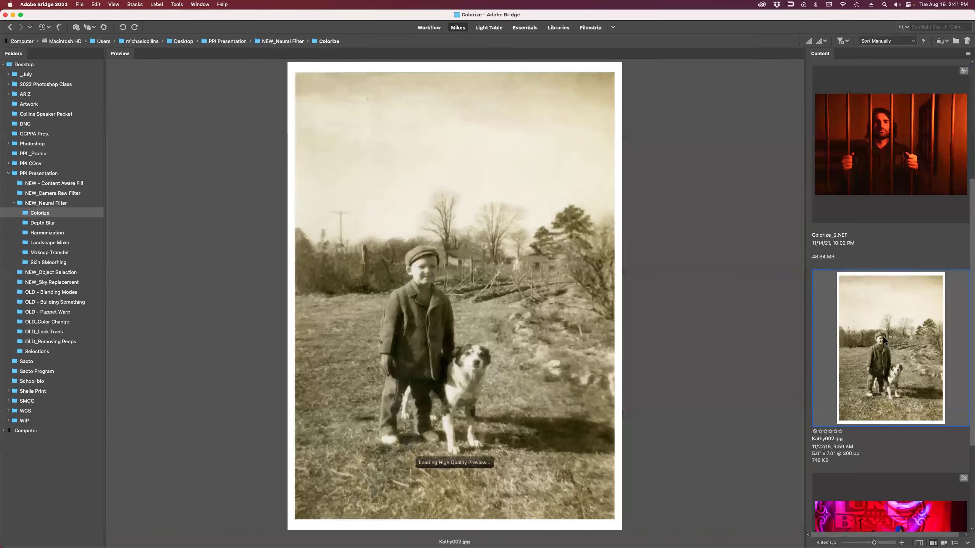
double_click(883, 336)
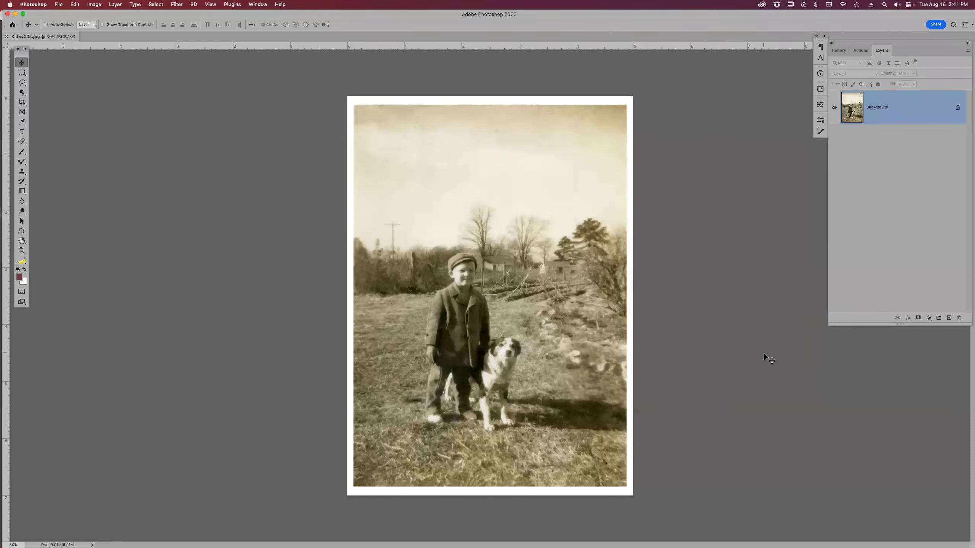
- Apply Neural Filters Colorize to Kathy002.jpg as Layer 1, then inspect the boy's coat up close
click(178, 5)
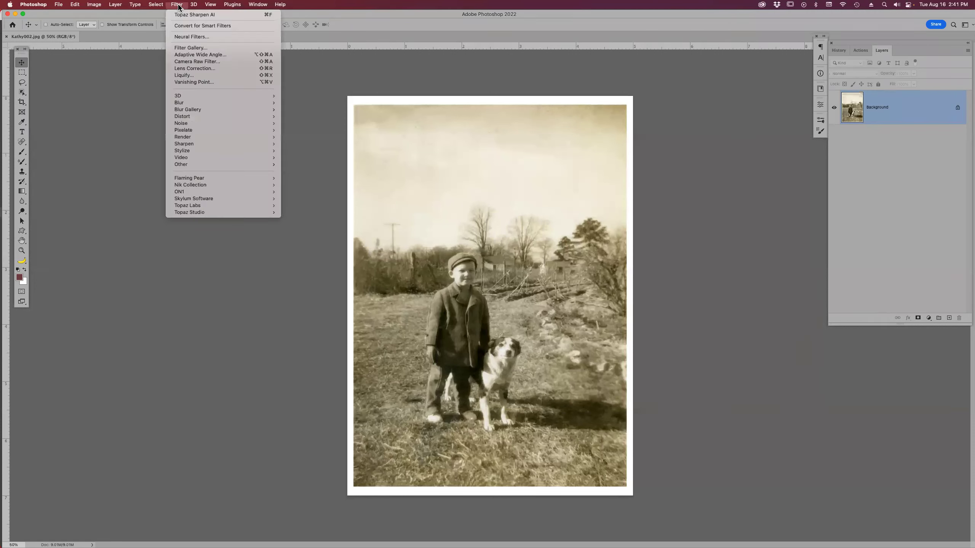
click(187, 35)
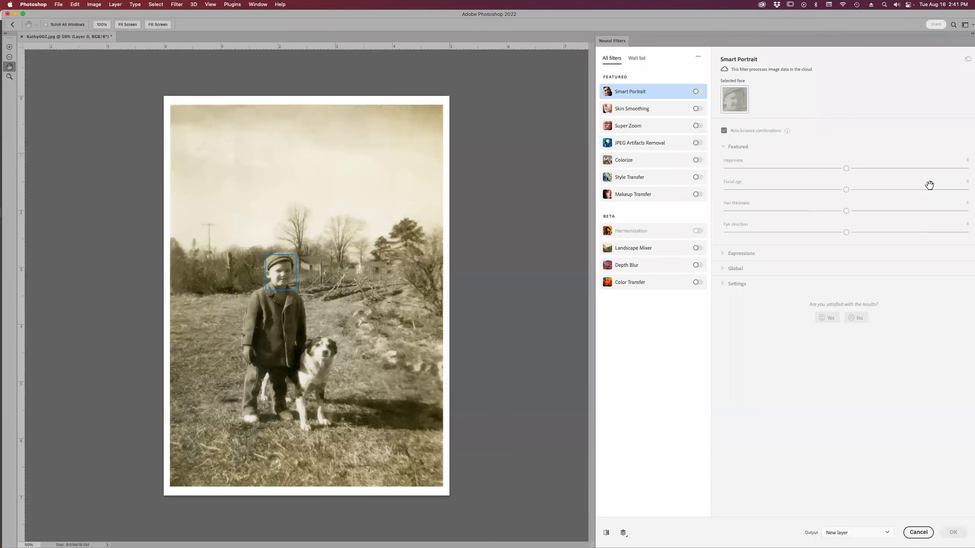
click(697, 160)
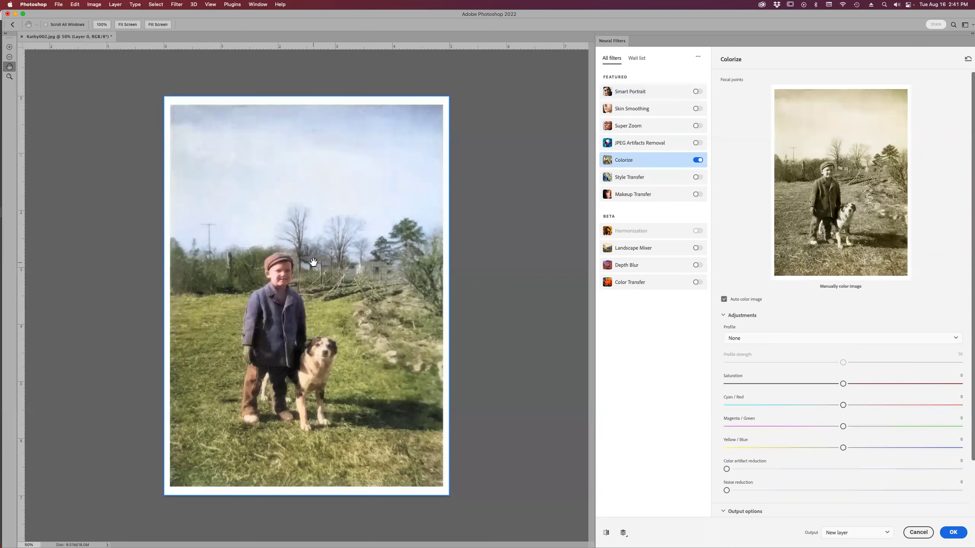
key(Return)
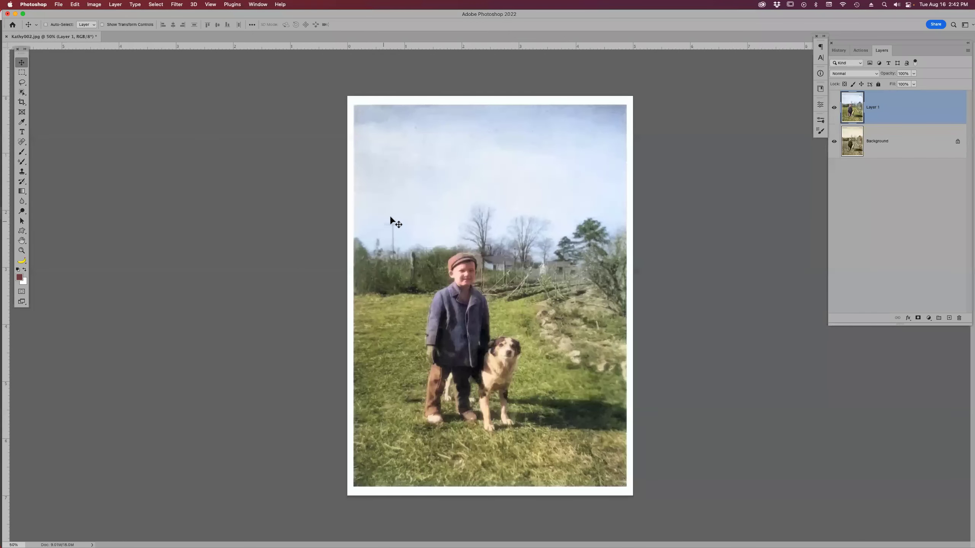
key(z)
drag(388, 211, 579, 445)
click(485, 321)
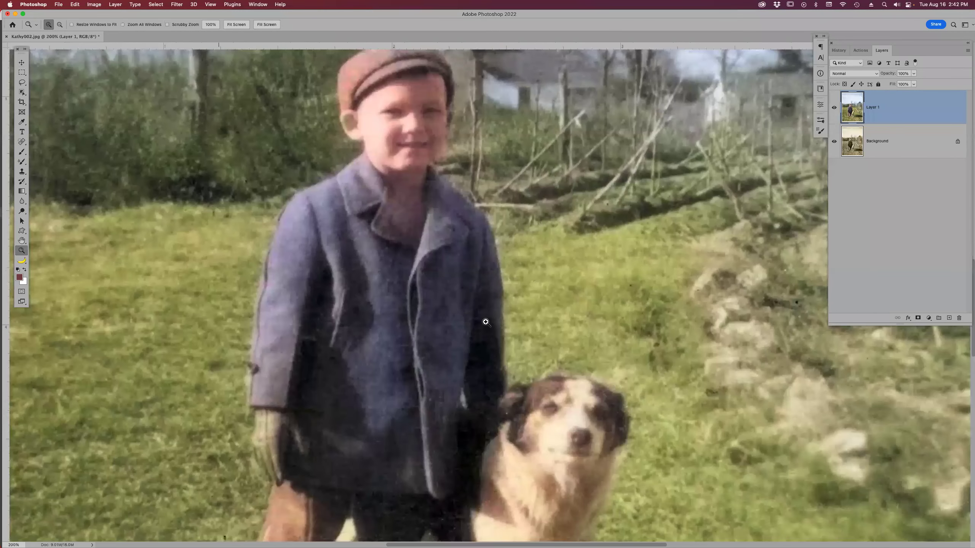
scroll(537, 329, up, 8)
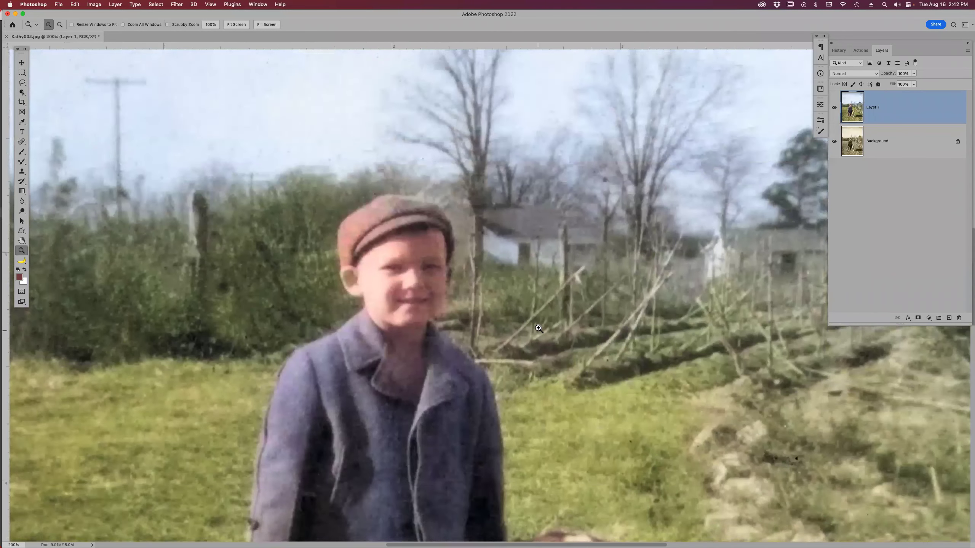
scroll(538, 329, up, 5)
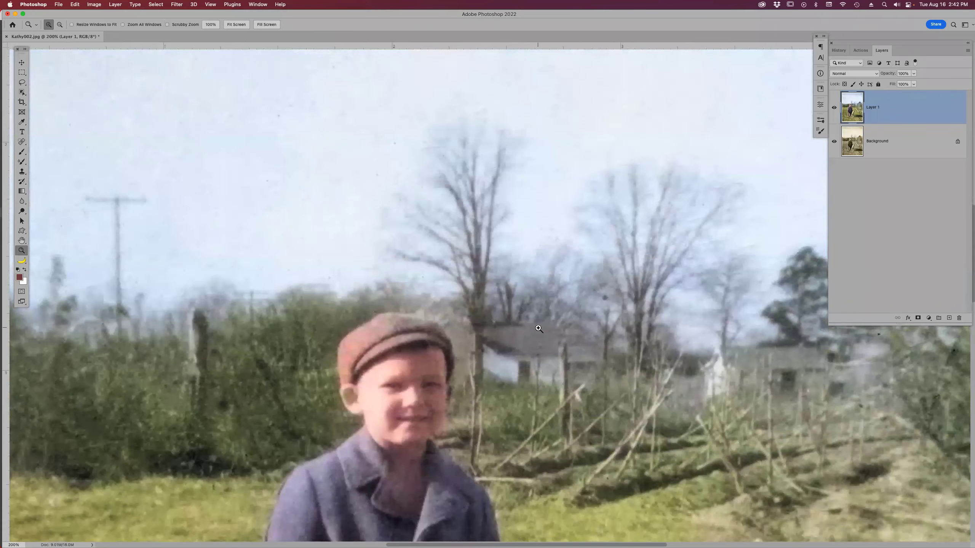
scroll(538, 328, down, 18)
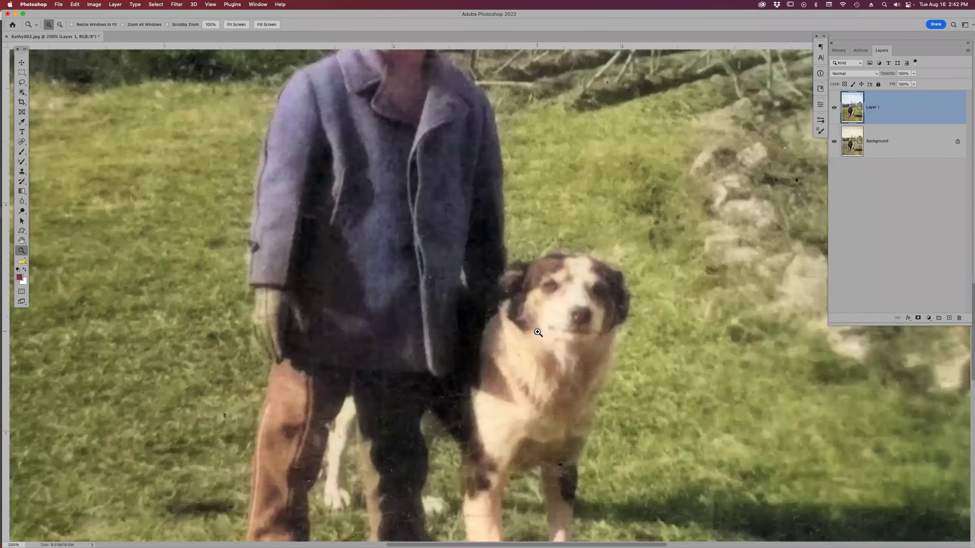
key(super+minus)
key(super+minus)
key(super+minus)
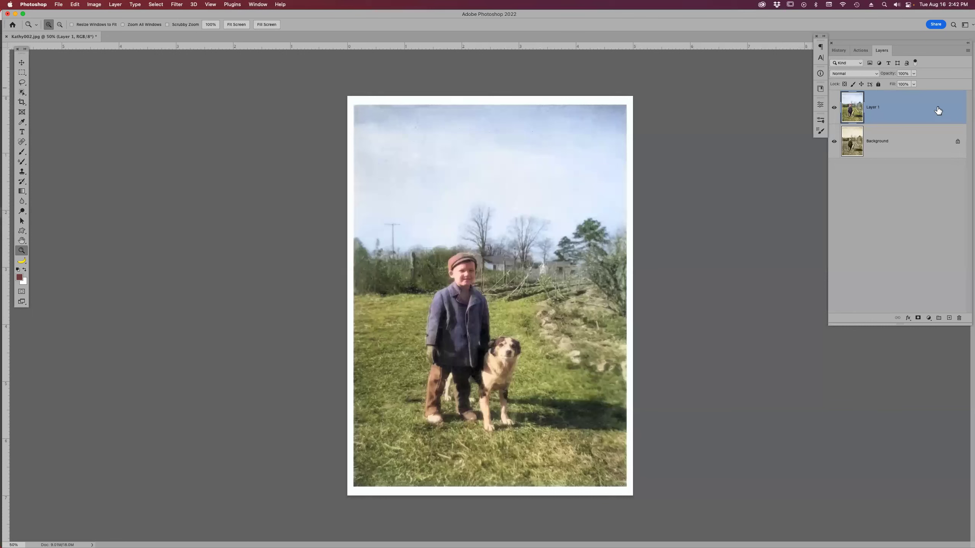
- Replace the sky with the default wispy-cloud blue sky, check the trees, then close the photo
click(75, 4)
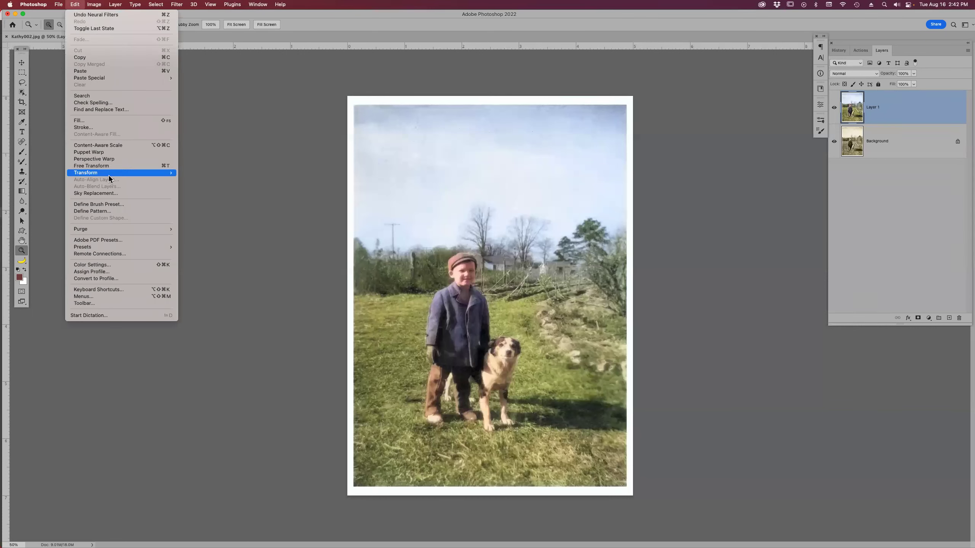
click(109, 193)
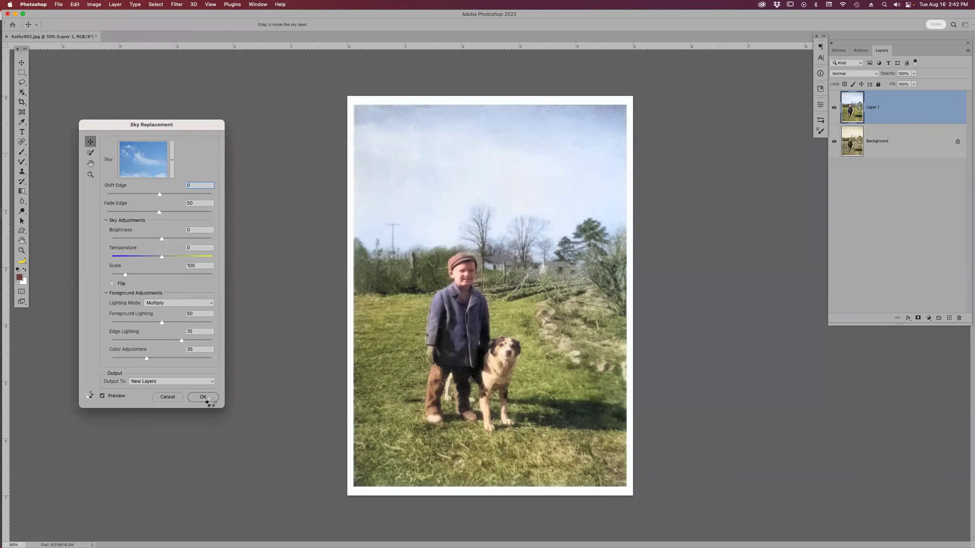
click(209, 400)
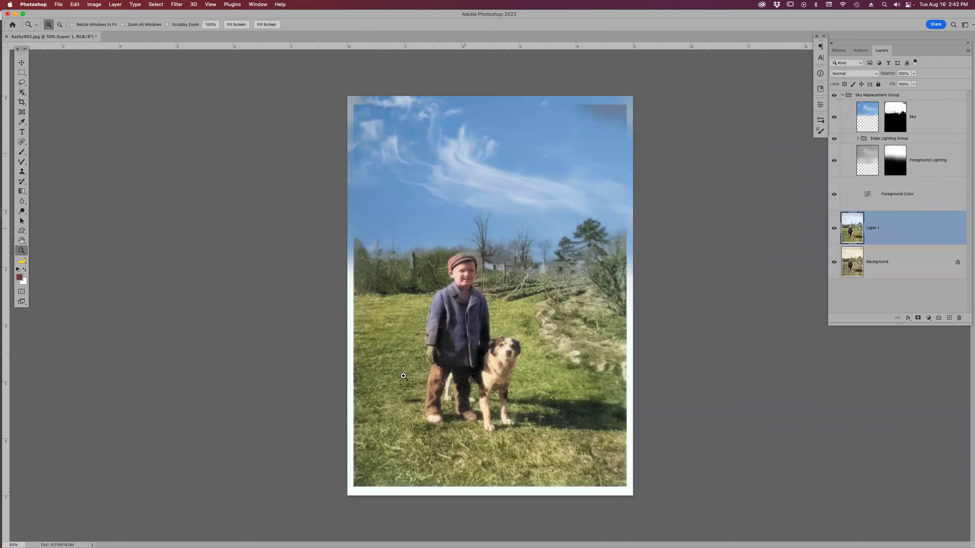
drag(448, 192, 523, 310)
scroll(515, 300, up, 5)
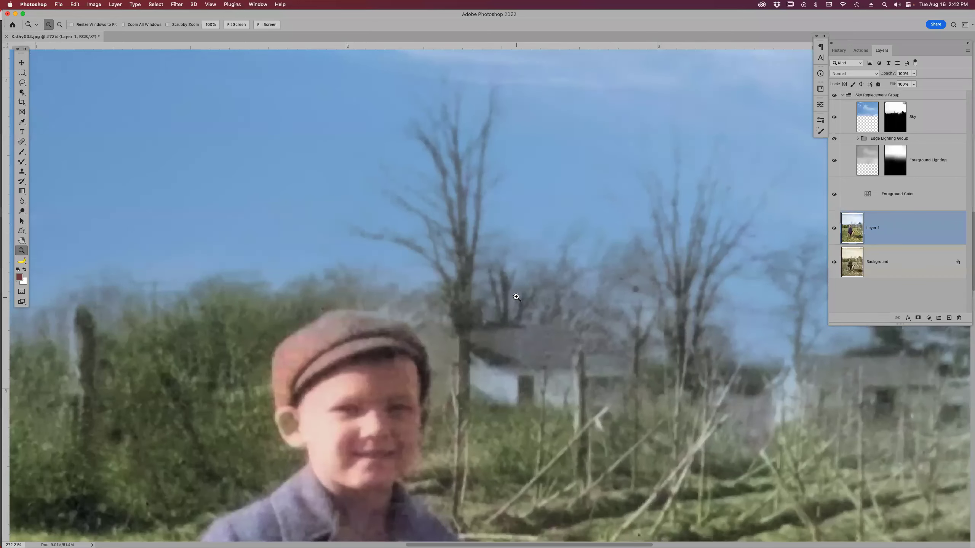
key(super+0)
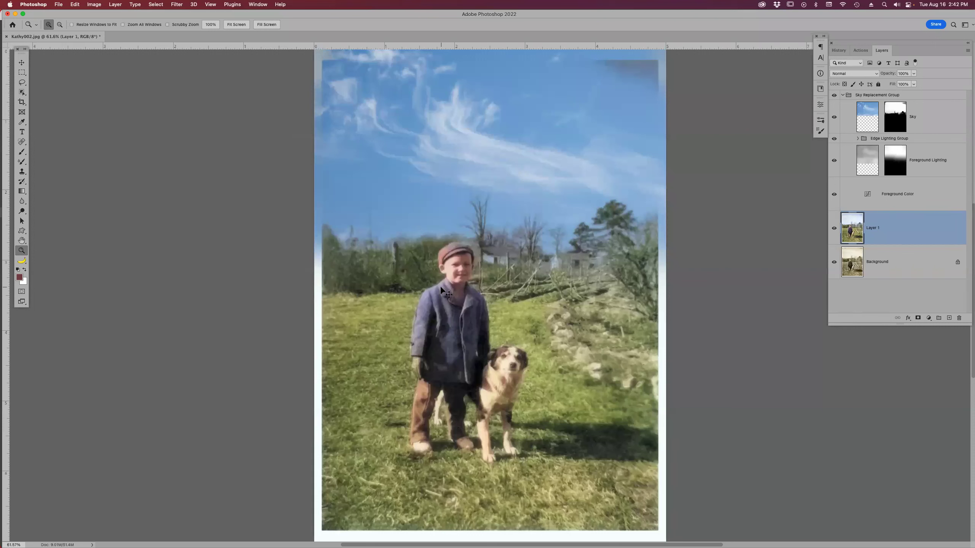
key(super+w)
- Discard the sky changes, return to Photoshop with Kathy002.jpg, and open the Filter menu
click(494, 197)
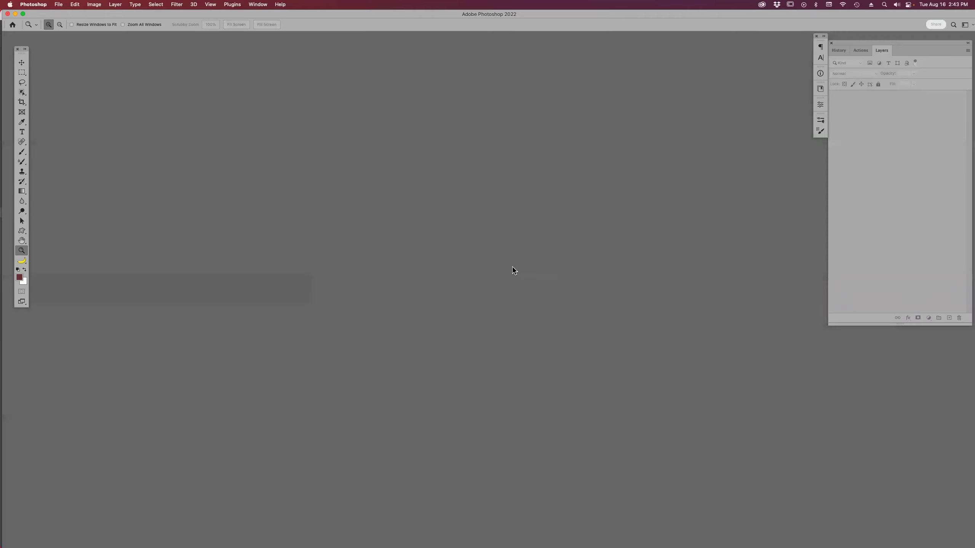
key(super+Tab)
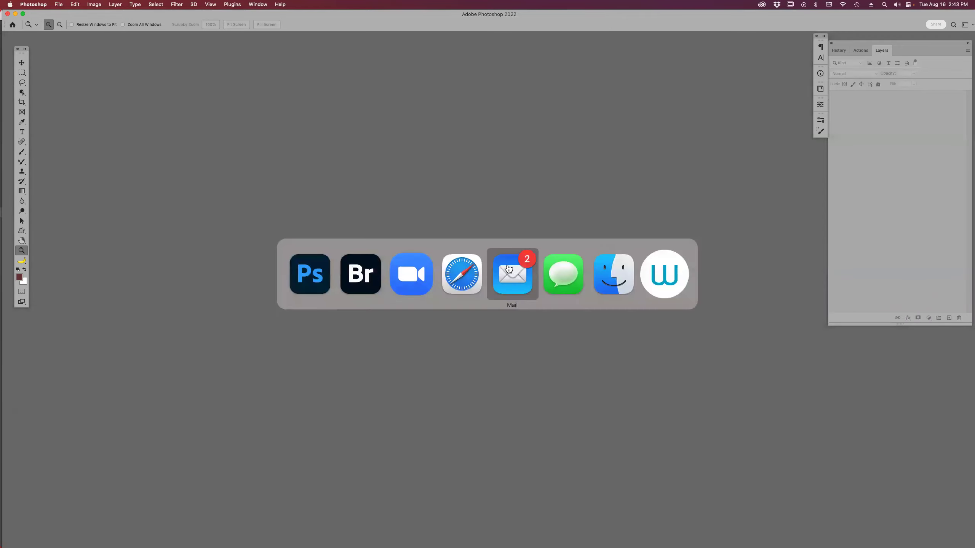
click(309, 275)
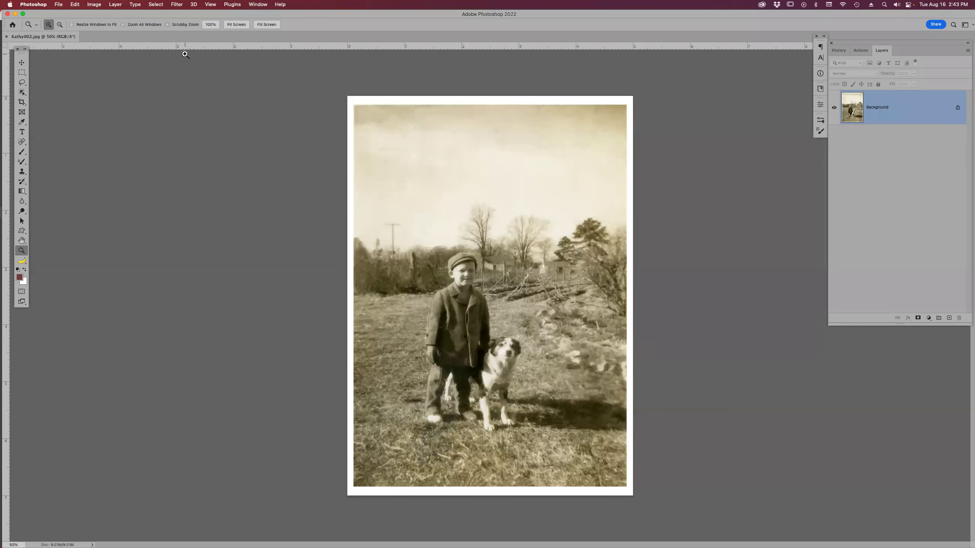
click(176, 5)
- Turn on the Colorize neural filter and zoom the preview in on the boy's coat
click(191, 37)
click(697, 159)
key(z)
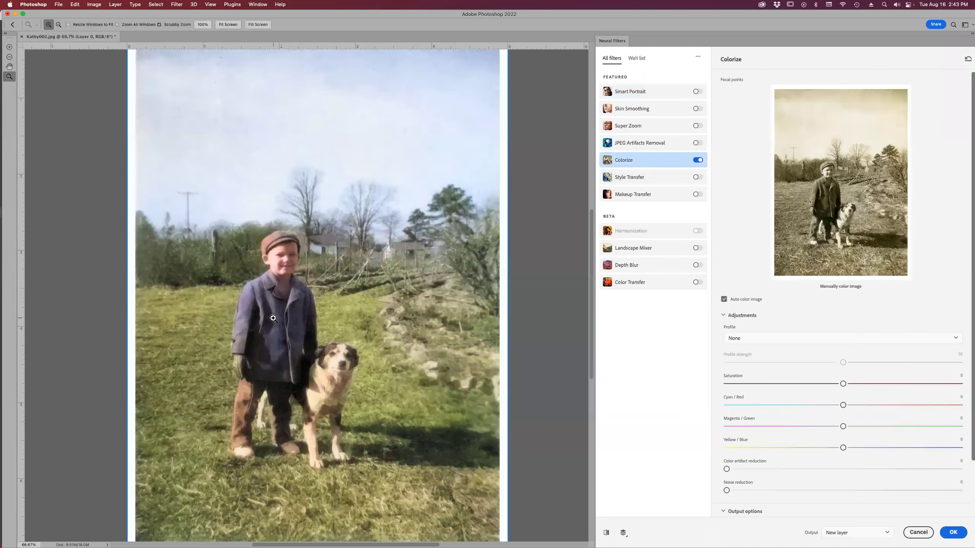
click(273, 318)
click(274, 319)
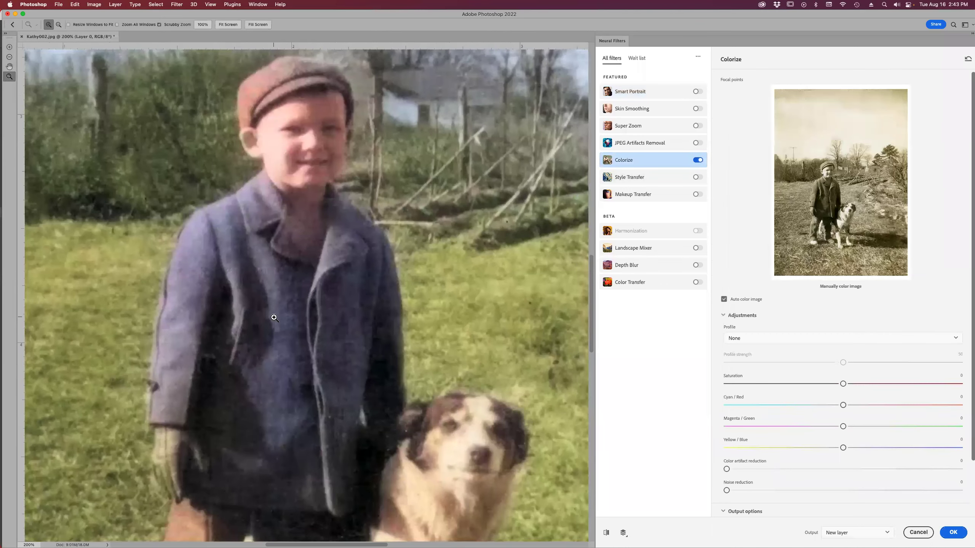
scroll(274, 318, down, 2)
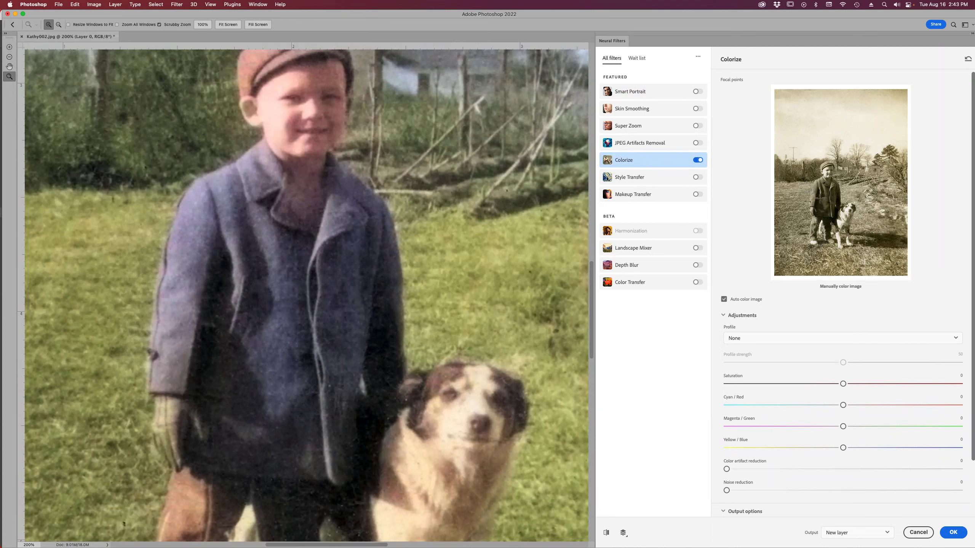
- Pin a blue focus point on the boy's coat and lower its strength
click(825, 204)
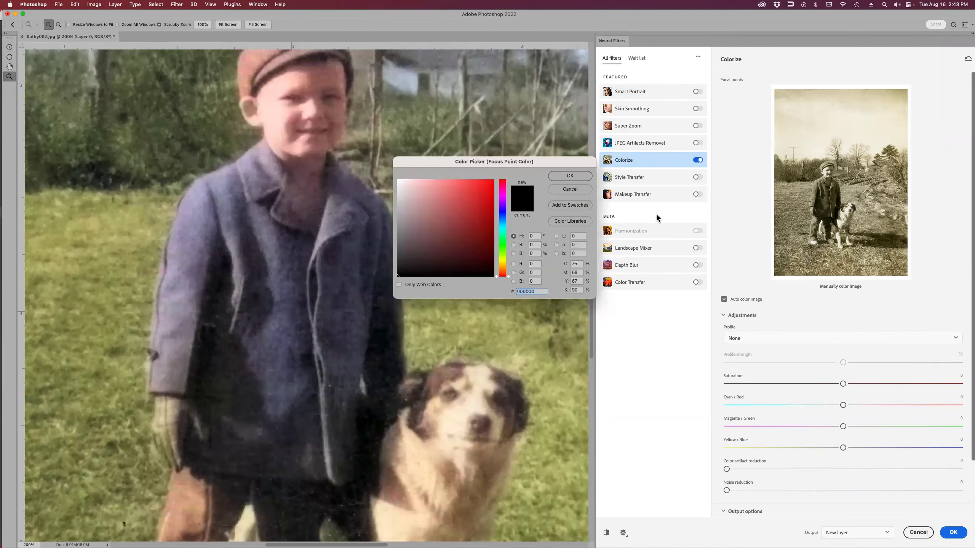
click(503, 220)
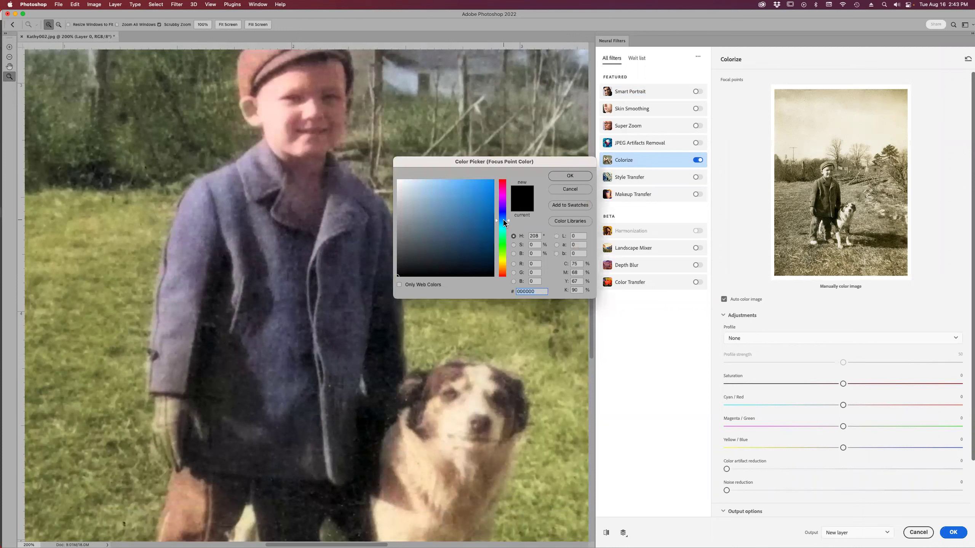
click(481, 203)
click(570, 176)
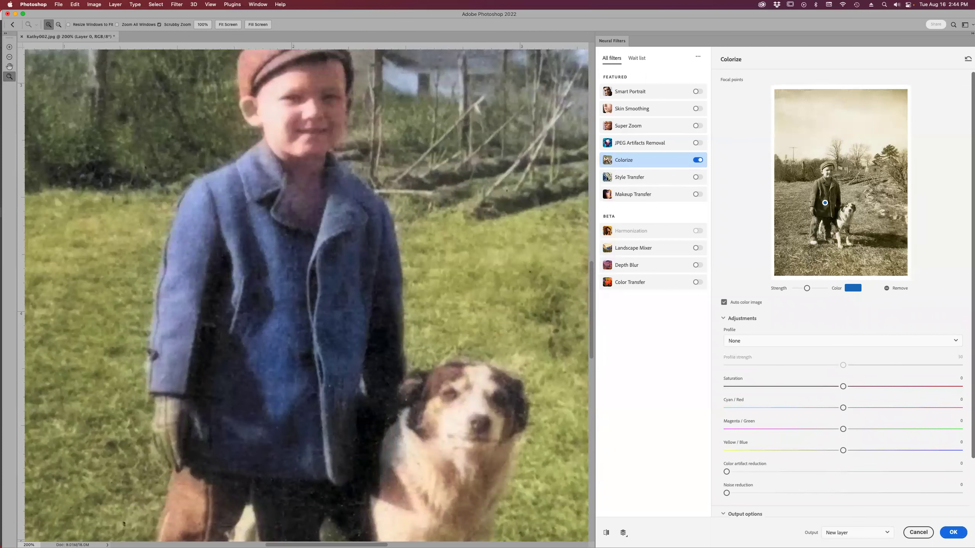
drag(822, 206, 822, 208)
drag(804, 288, 800, 288)
drag(461, 220, 471, 341)
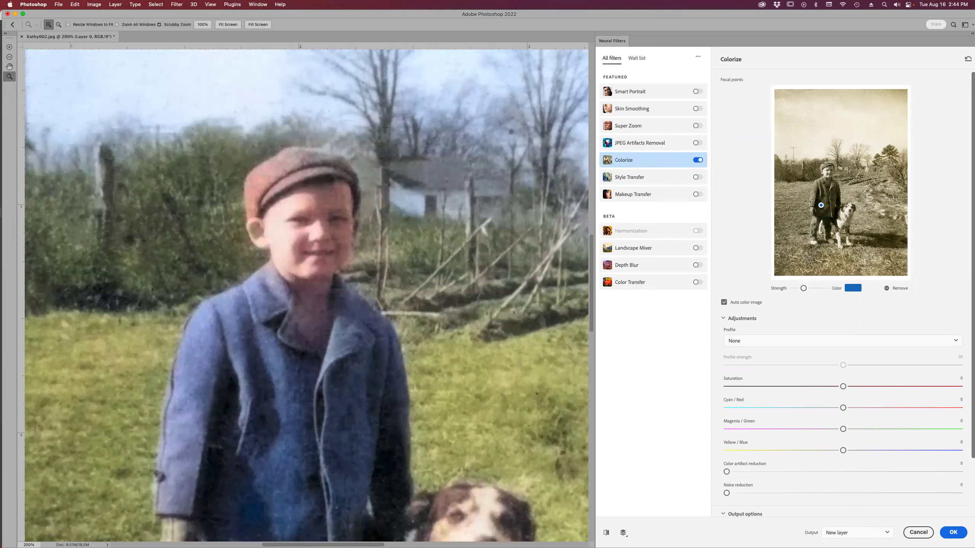
- Add a trial orange focus point on the boy's cap
click(827, 166)
click(852, 287)
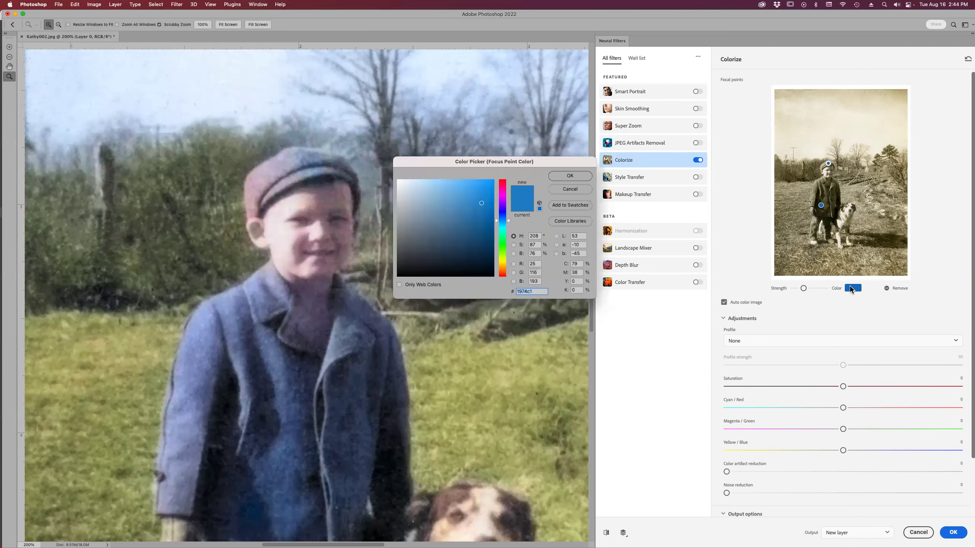
drag(502, 268, 506, 272)
click(565, 176)
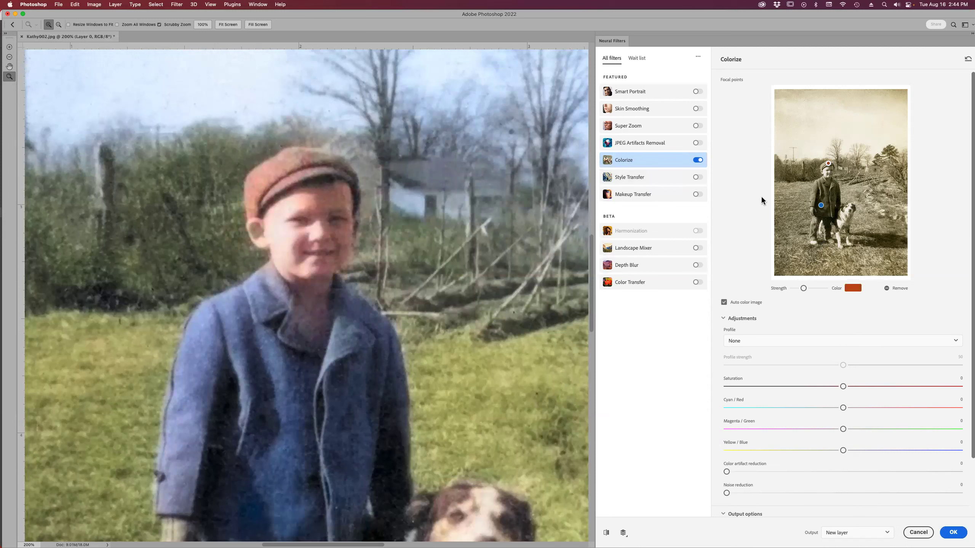
- Remove the cap and old coat points, add a new coat point, and apply as a new layer
click(887, 288)
click(887, 289)
click(821, 205)
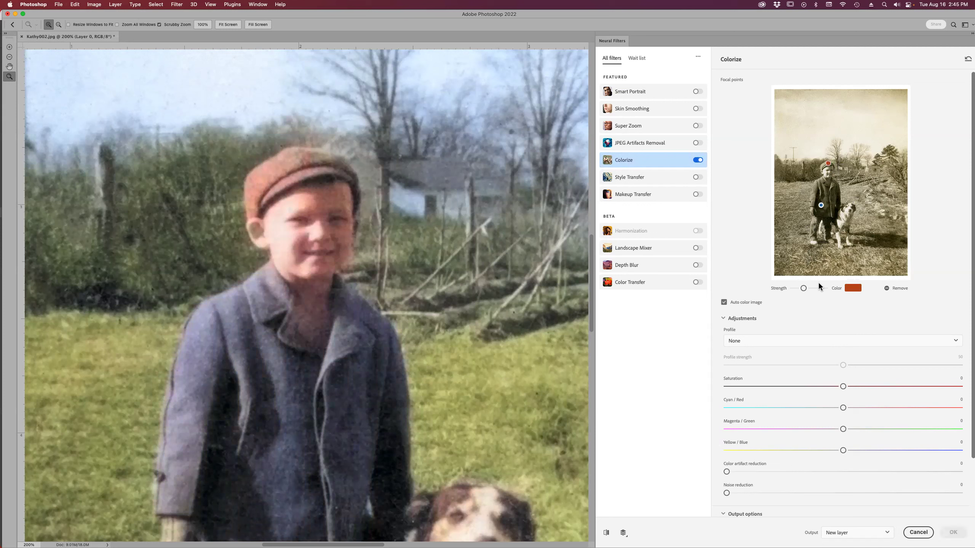
click(828, 165)
click(887, 288)
click(953, 533)
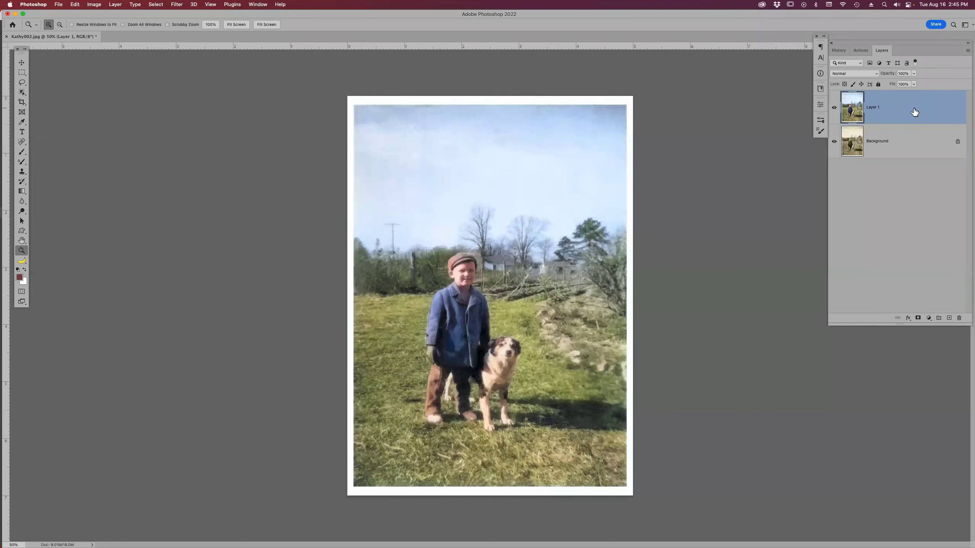
- Duplicate Layer 1 and set the copy's blend mode to Color, then zoom in on the boy's head
key(super+j)
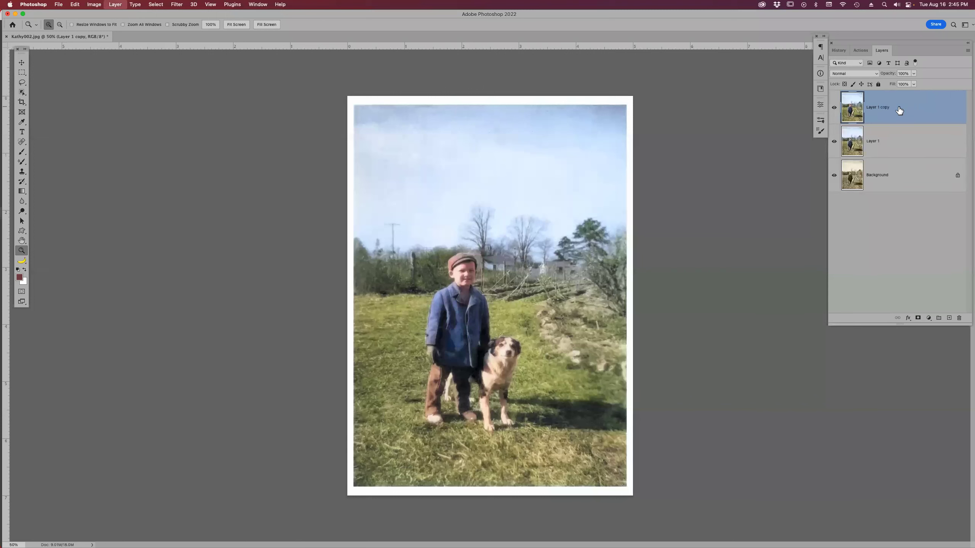
click(871, 75)
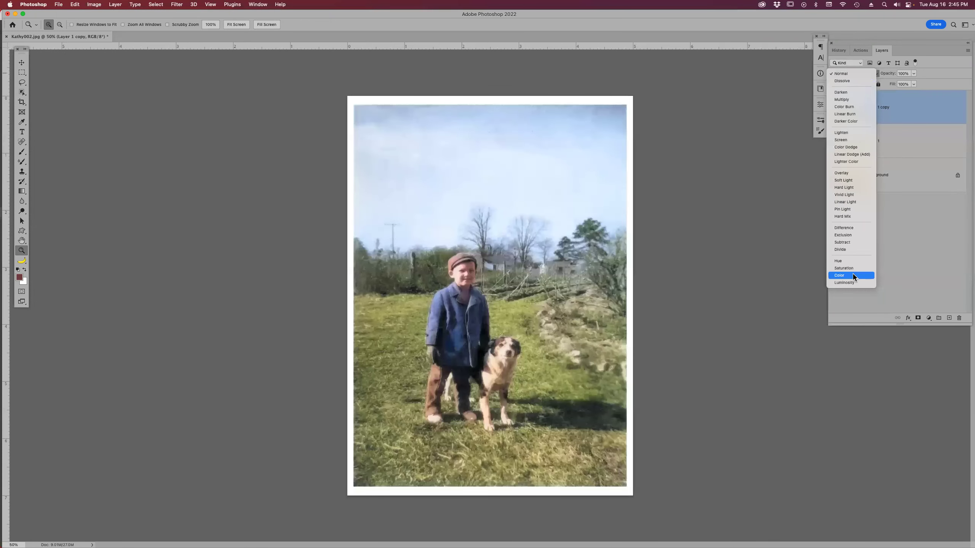
click(852, 273)
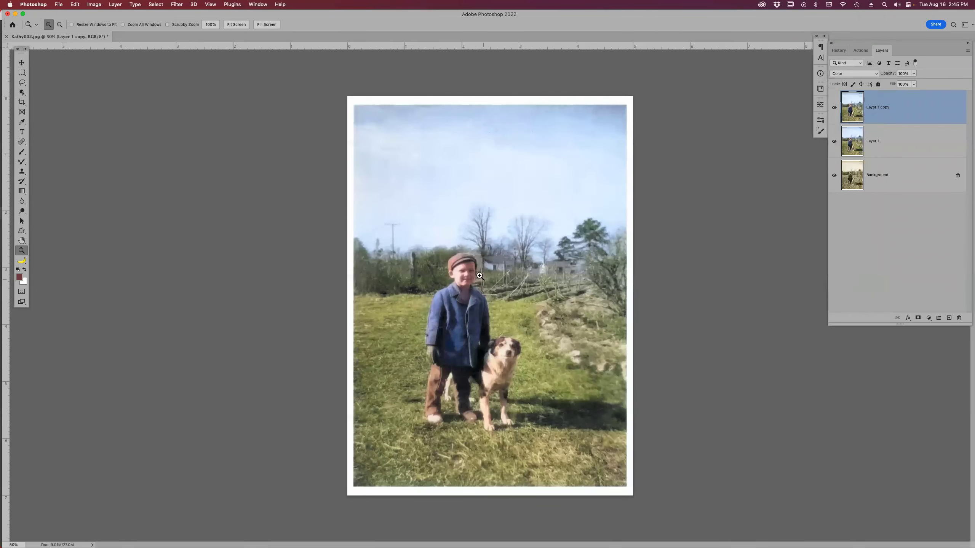
drag(424, 232, 514, 314)
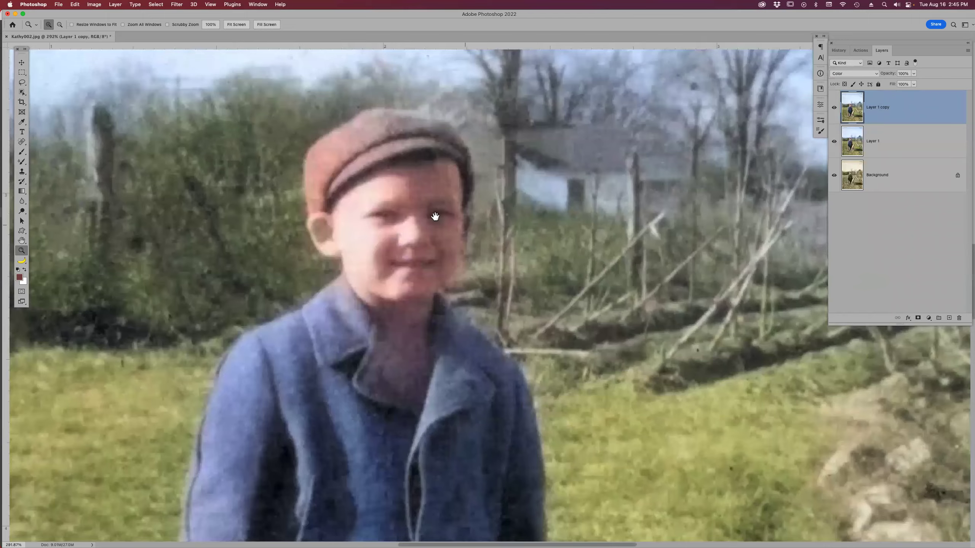
drag(435, 218, 500, 341)
key(b)
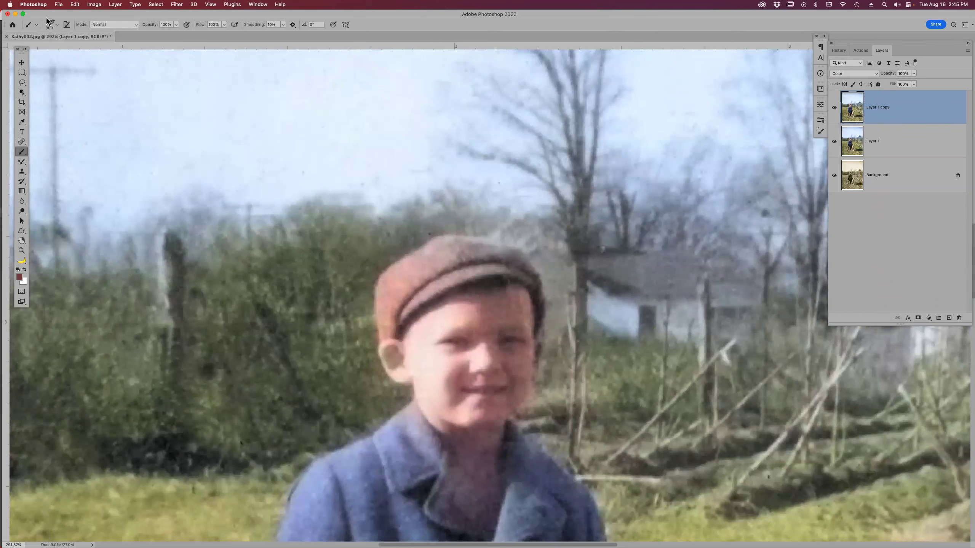
- Load the Soft Green brush preset, sample the cap colour, shrink the brush, and set mode to Normal
click(35, 25)
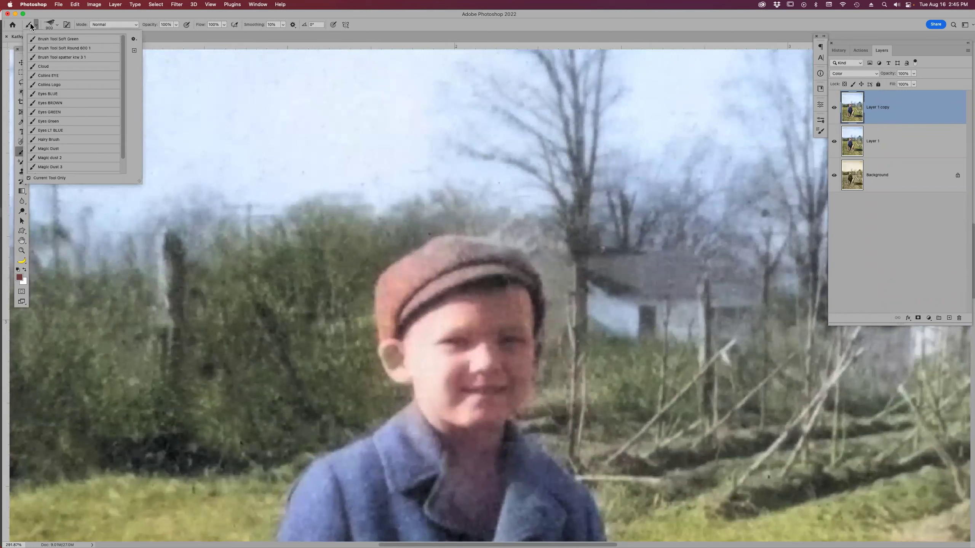
click(67, 39)
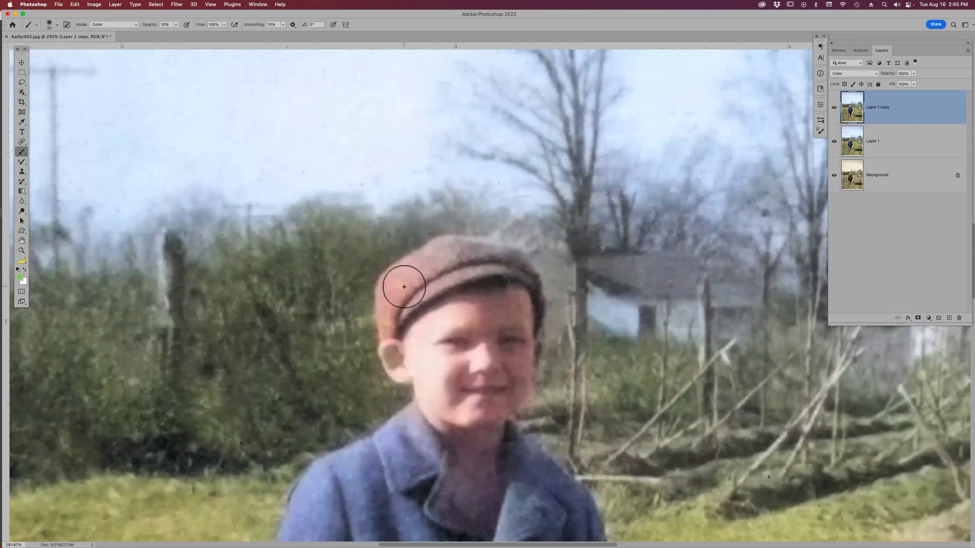
key(alt)
alt+click(406, 279)
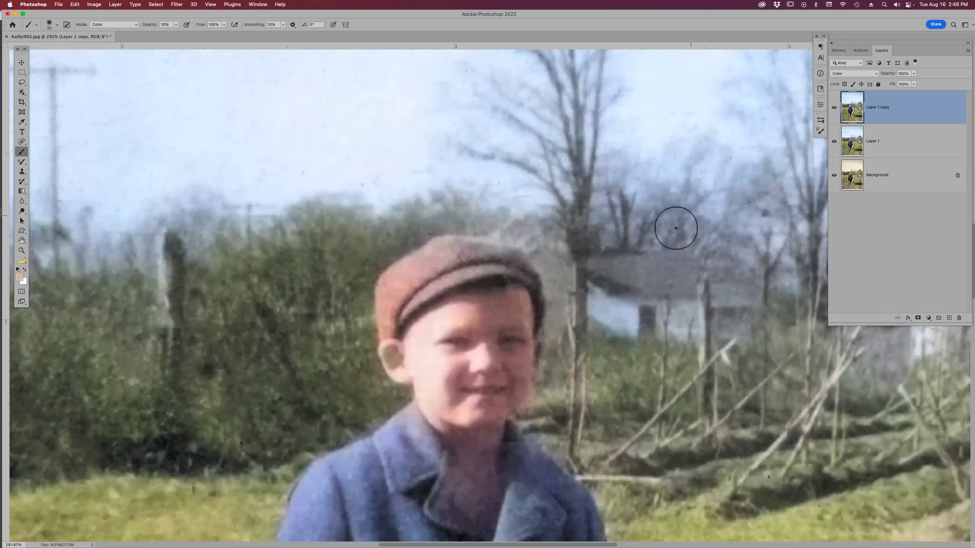
key(bracketleft)
key(bracketleft)
click(131, 25)
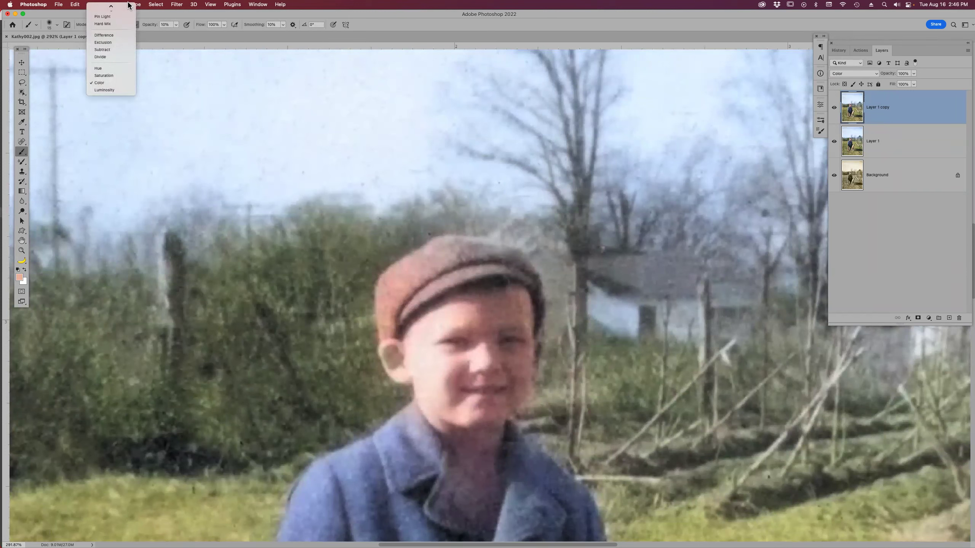
click(120, 8)
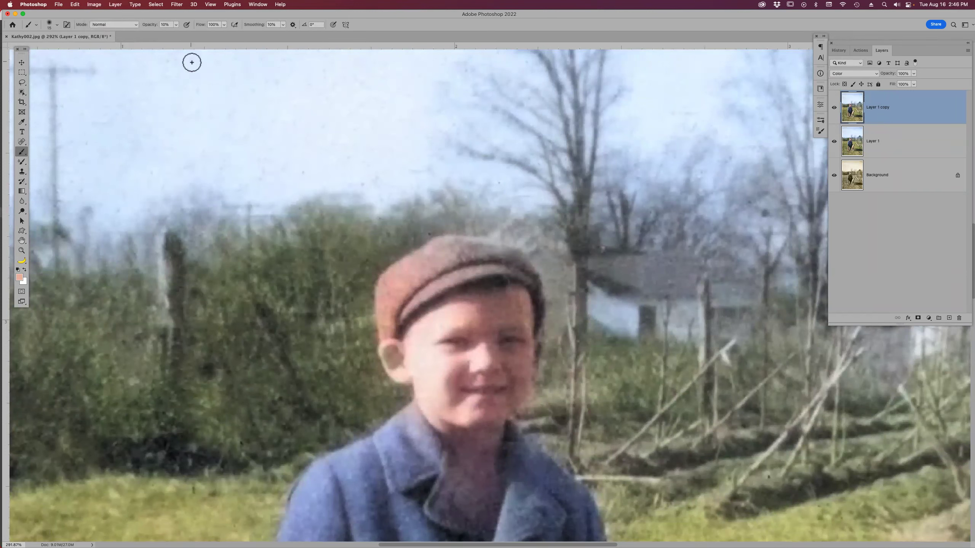
- Paint the top of the cap pinker, then sample the ear's lighter peach tone with a smaller brush
drag(456, 241, 516, 259)
alt+click(398, 378)
key(bracketleft)
key(bracketleft)
key(bracketleft)
scroll(485, 326, down, 10)
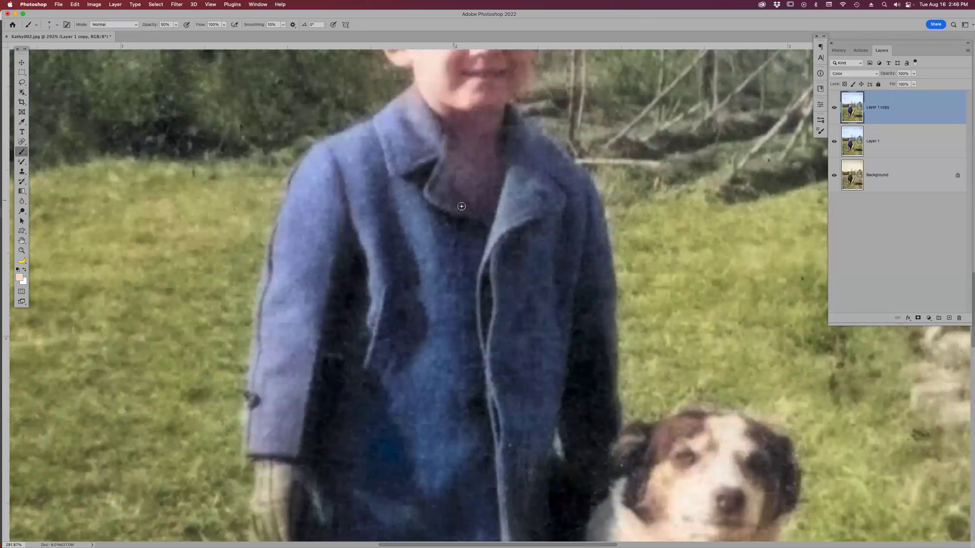
- Sample the coat's blue-grey, enlarge the brush, sample the dog's light peach chest, and fit the photo
alt+click(517, 203)
key(bracketright)
key(bracketright)
key(bracketright)
key(bracketright)
key(bracketright)
key(bracketright)
scroll(380, 279, down, 10)
scroll(381, 279, right, 5)
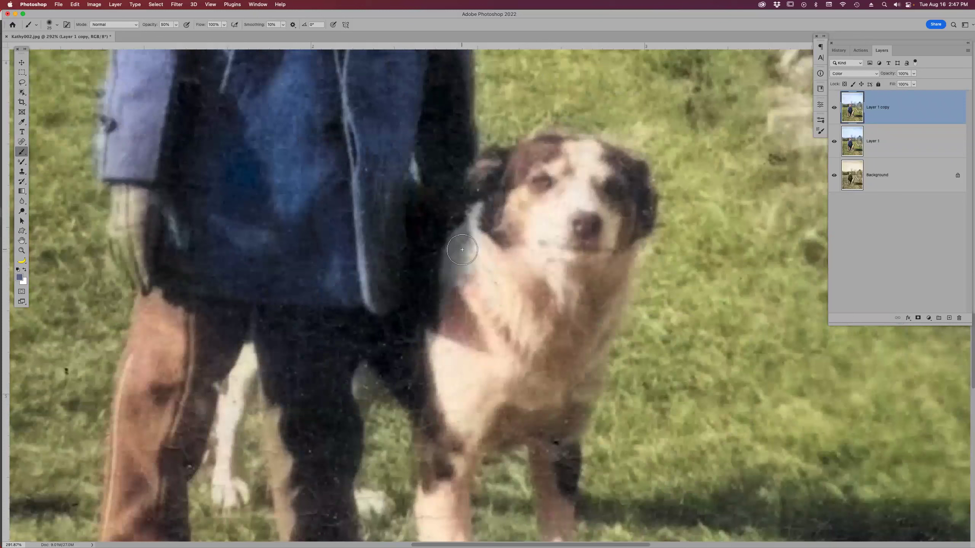
alt+click(491, 286)
scroll(490, 263, down, 7)
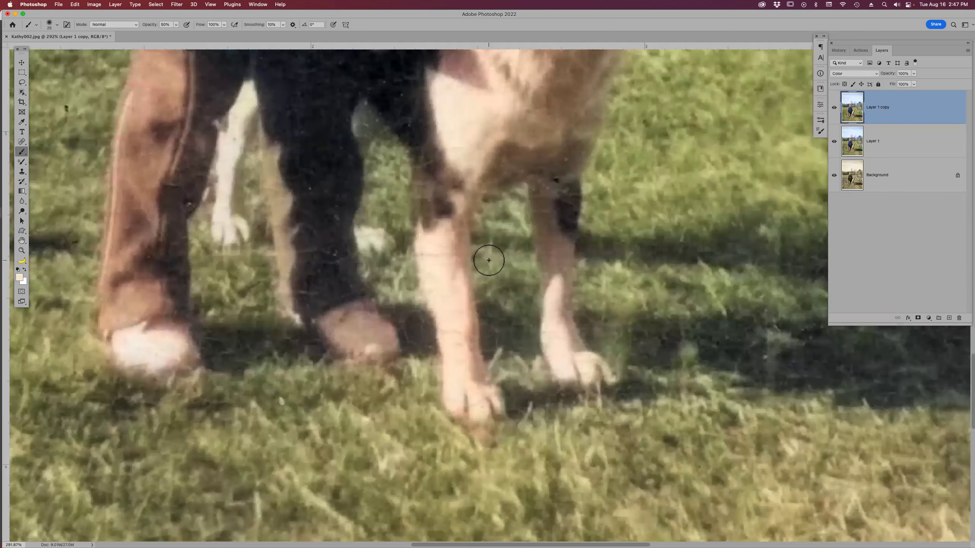
scroll(472, 261, down, 2)
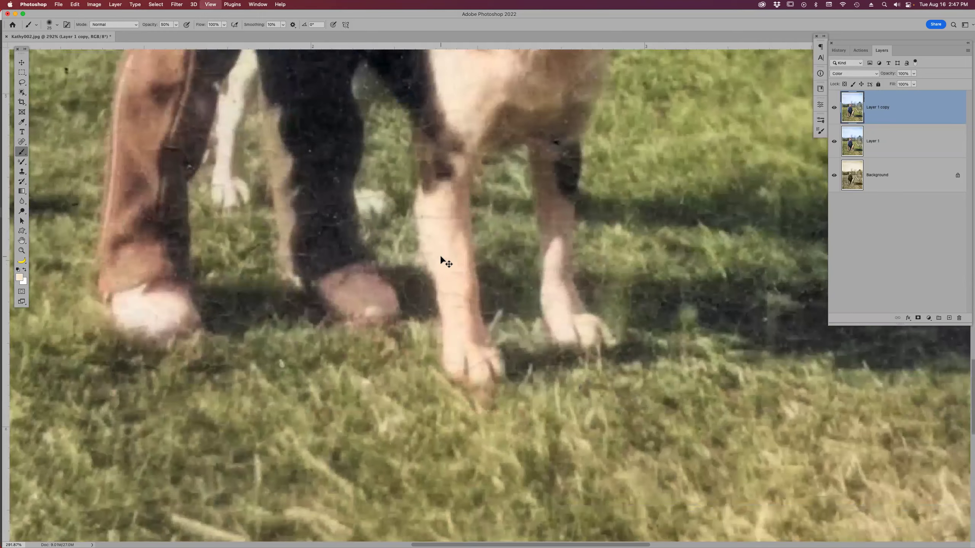
key(super+0)
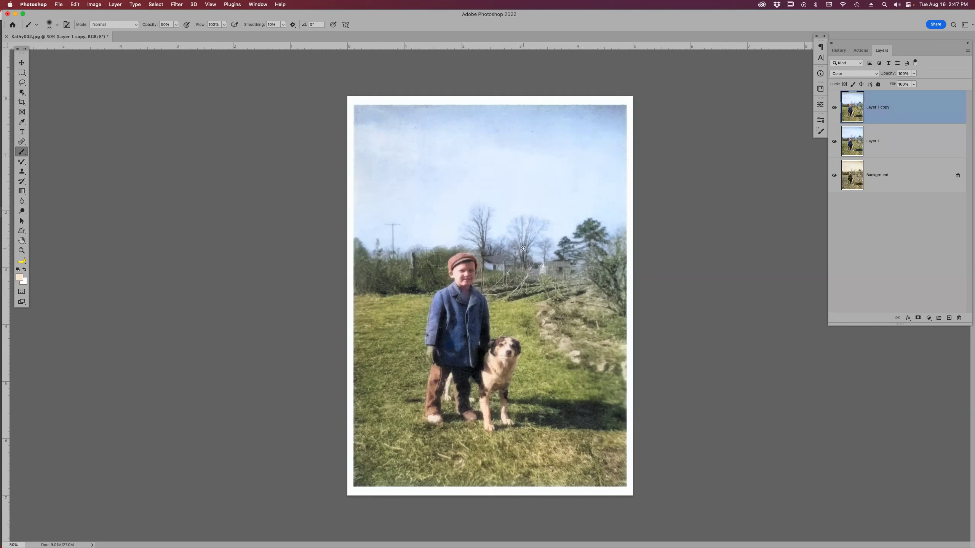
- Switch the brush to Color mode, try a cream tint across the sky, and undo it
click(114, 24)
click(120, 240)
mouse_move(476, 175)
mouse_down()
mouse_move(537, 161)
mouse_move(454, 167)
mouse_move(452, 187)
mouse_up()
key(super+z)
- Sample the sky's light blue, enlarge the brush, and set its blend mode to Normal
alt+click(580, 125)
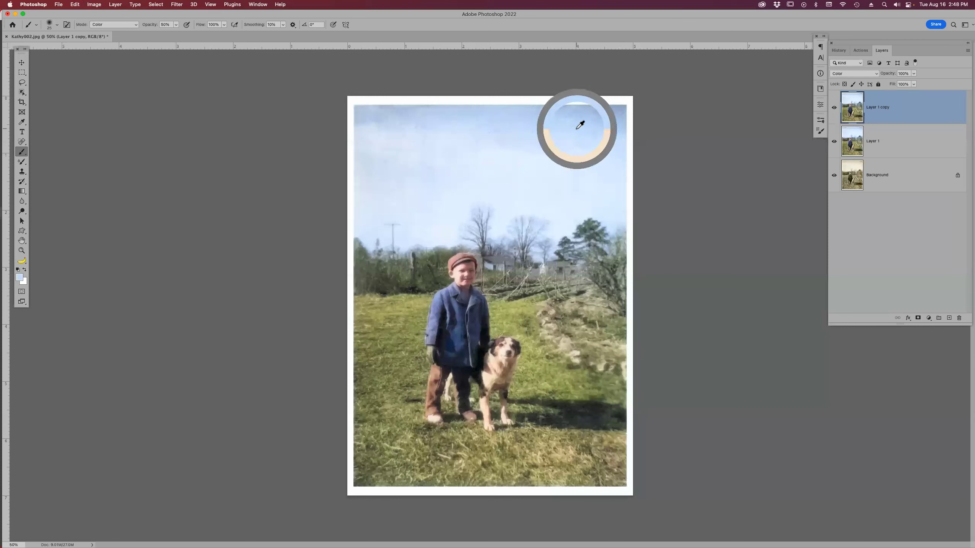
key(bracketright)
key(bracketright)
key(bracketright)
key(bracketright)
key(bracketright)
key(bracketright)
key(bracketright)
key(bracketright)
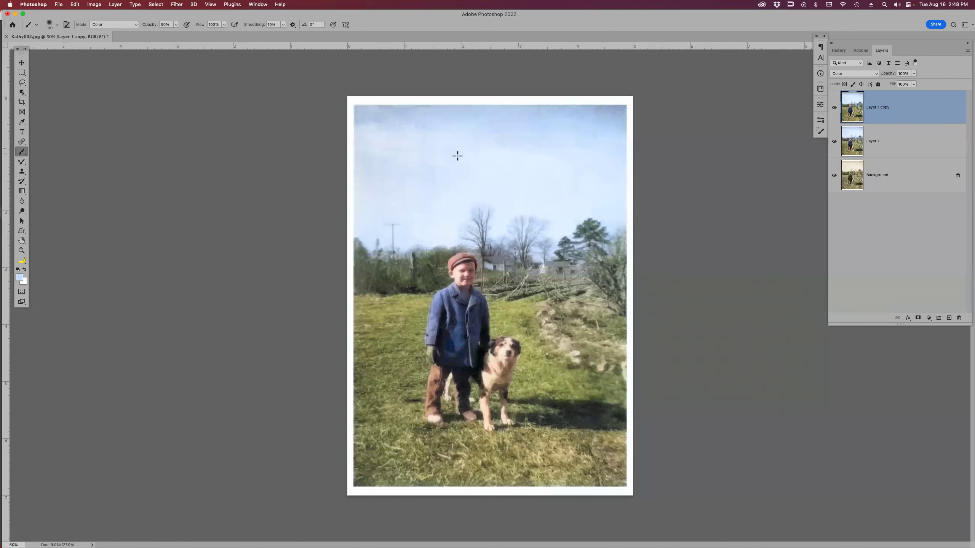
click(123, 26)
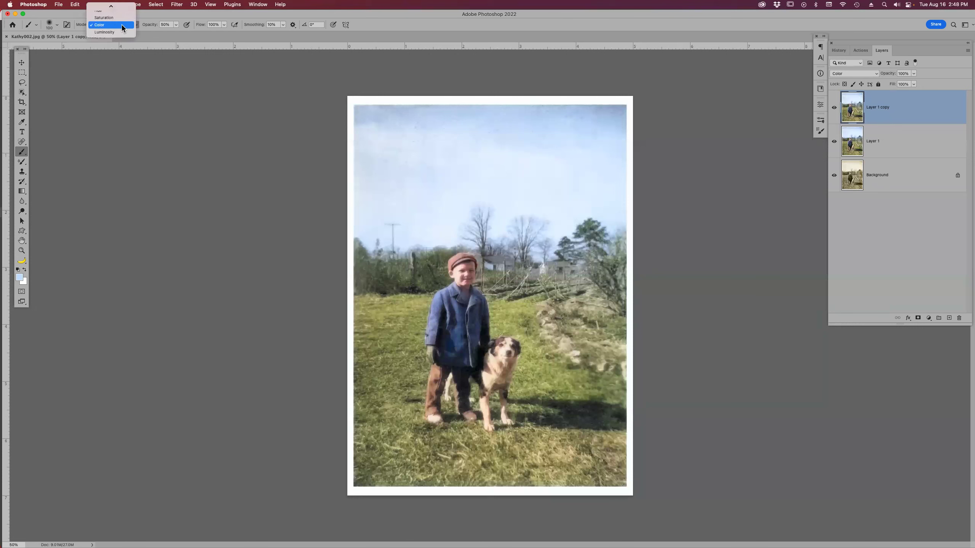
mouse_move(125, 6)
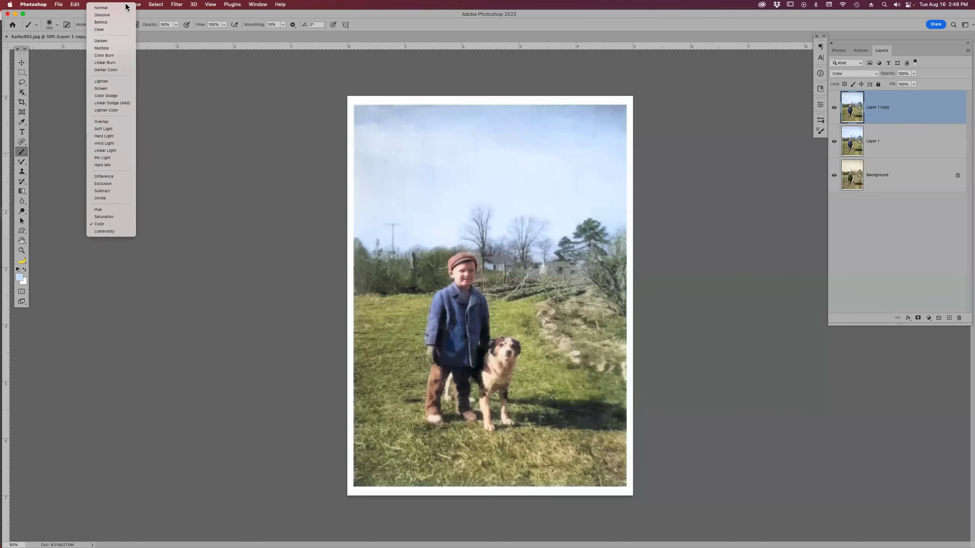
click(111, 8)
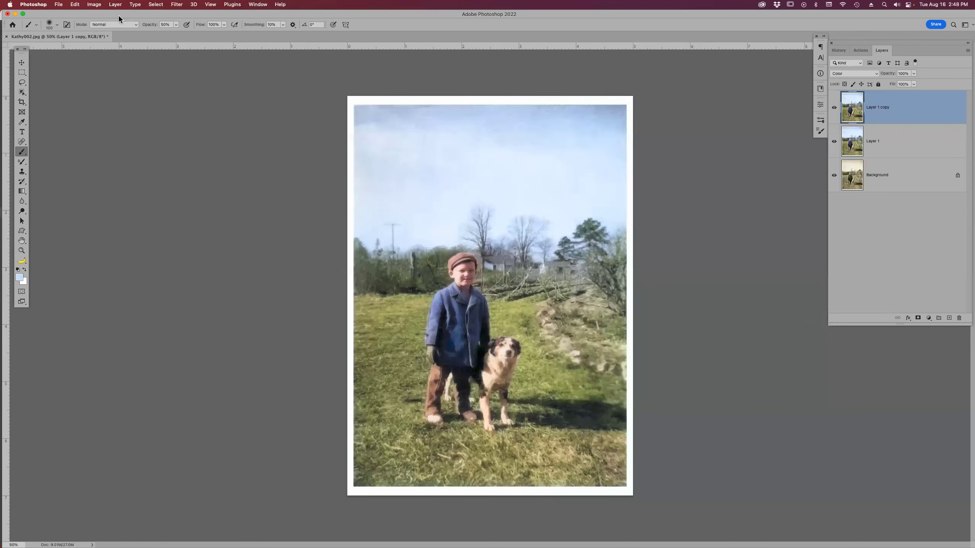
click(176, 4)
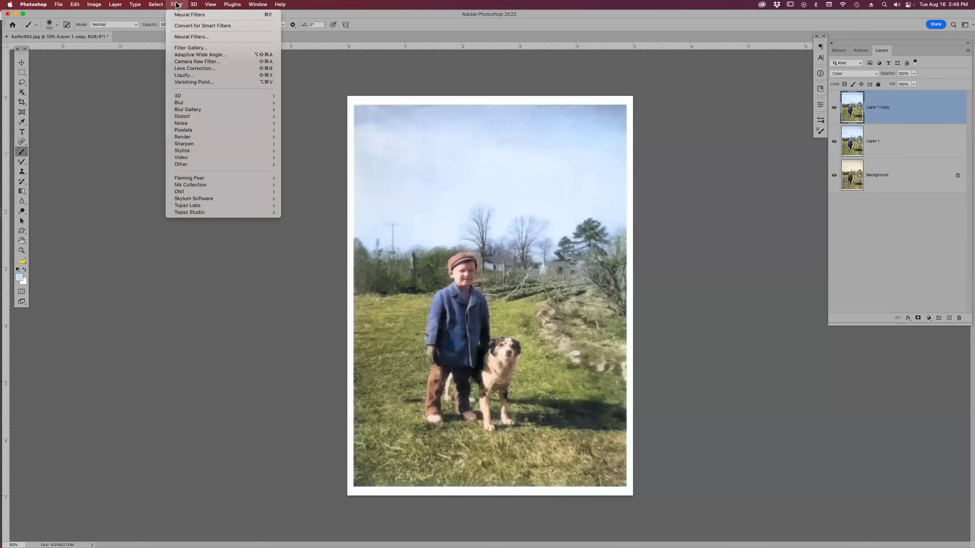
click(200, 38)
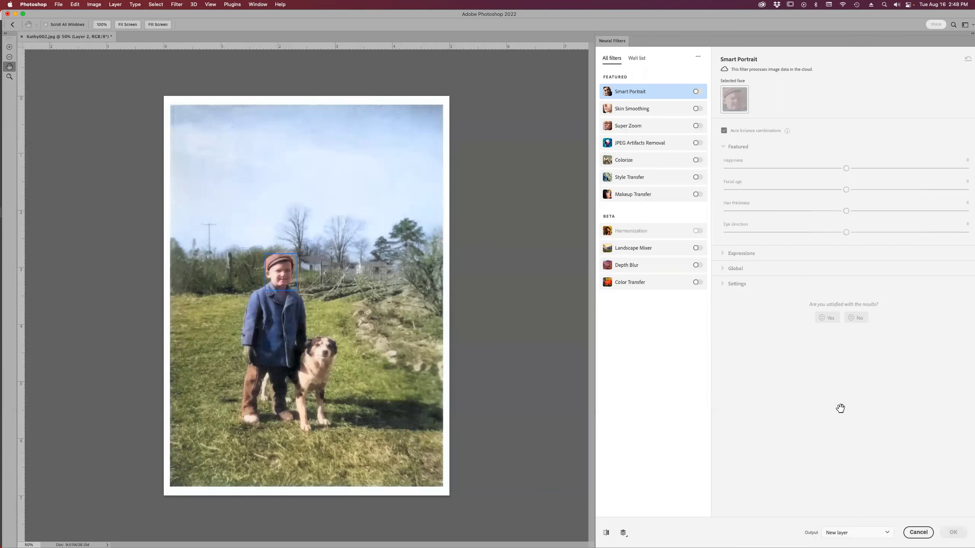
click(886, 533)
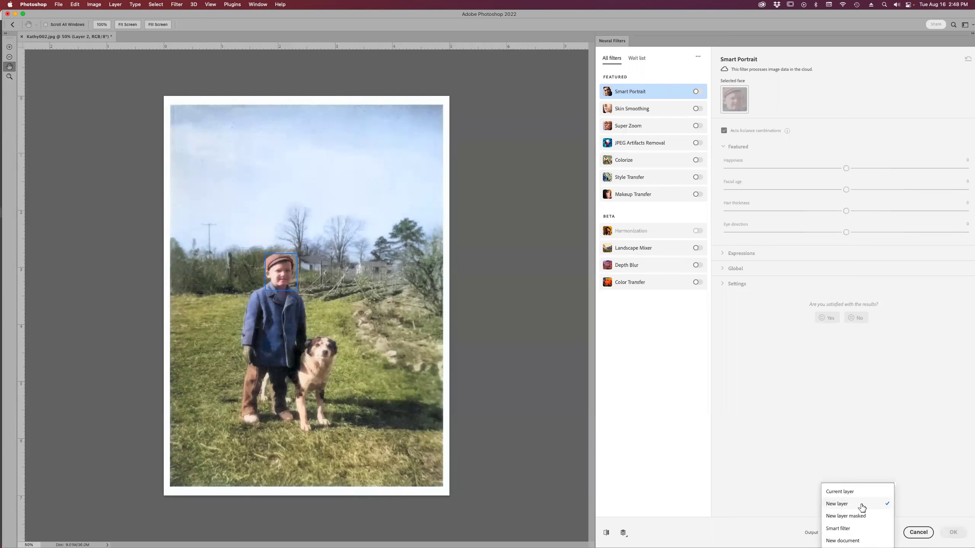
click(891, 416)
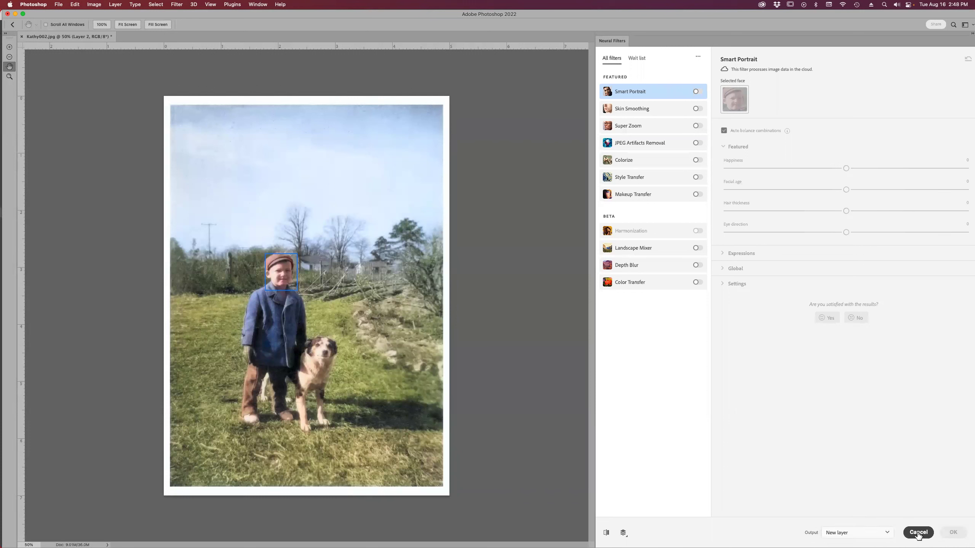
click(880, 533)
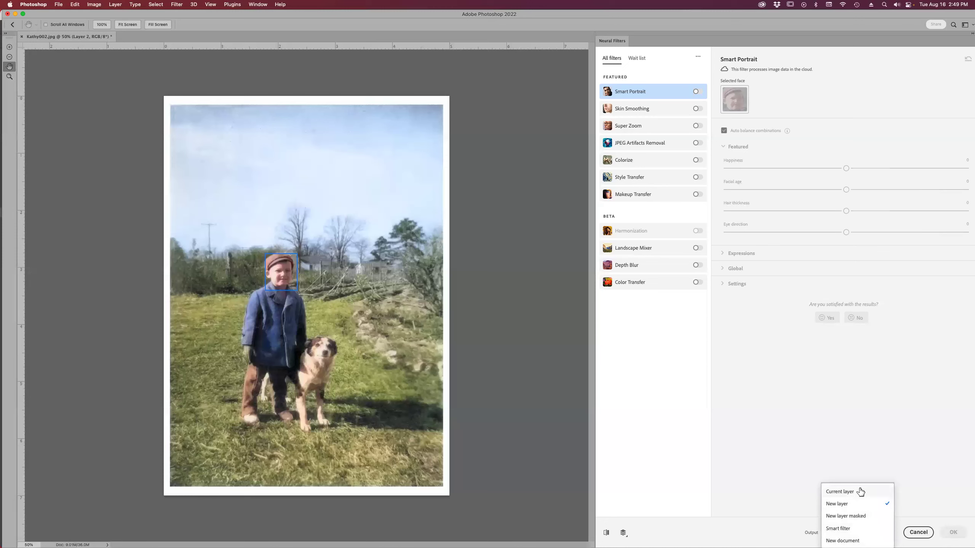
click(919, 533)
click(919, 534)
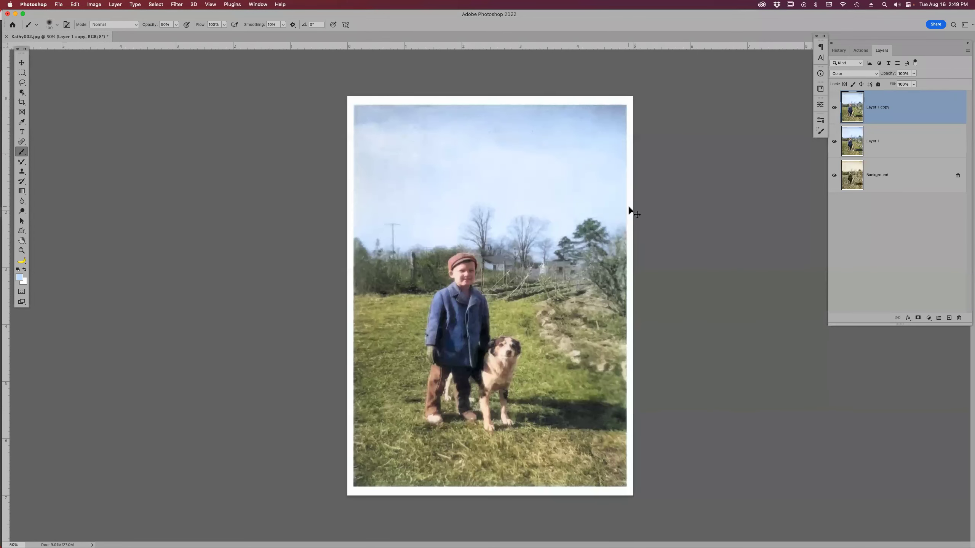
- Close Kathy002.jpg, discarding its changes, and switch to Adobe Bridge
key(super+w)
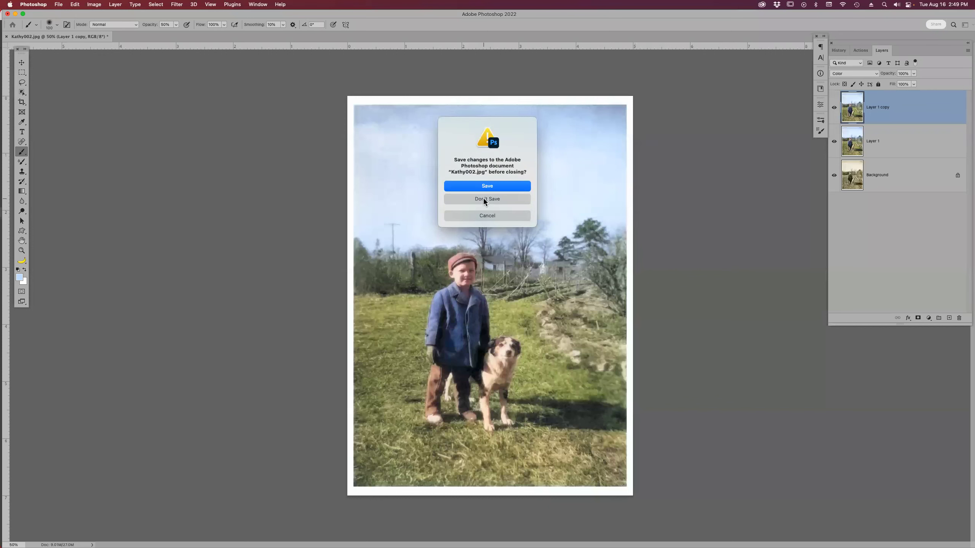
click(484, 199)
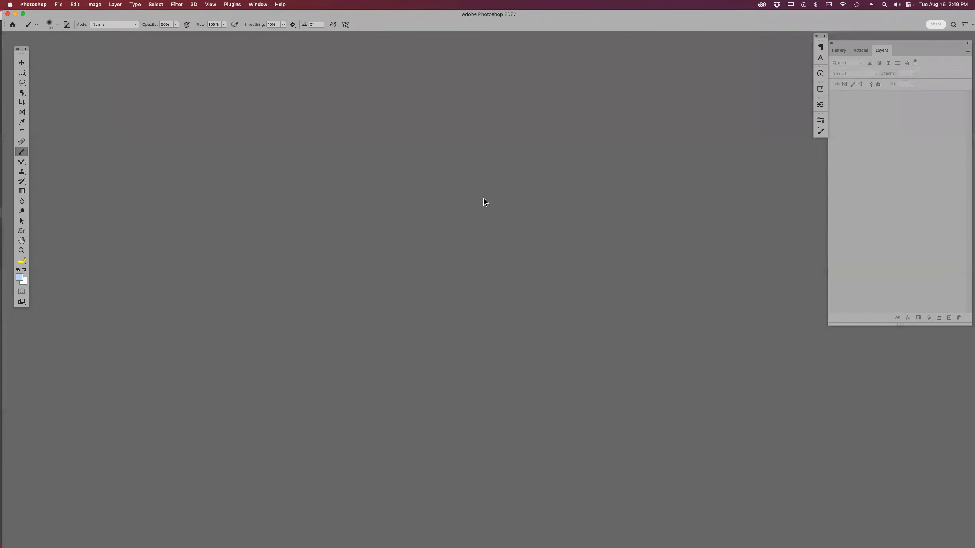
key(super+Tab)
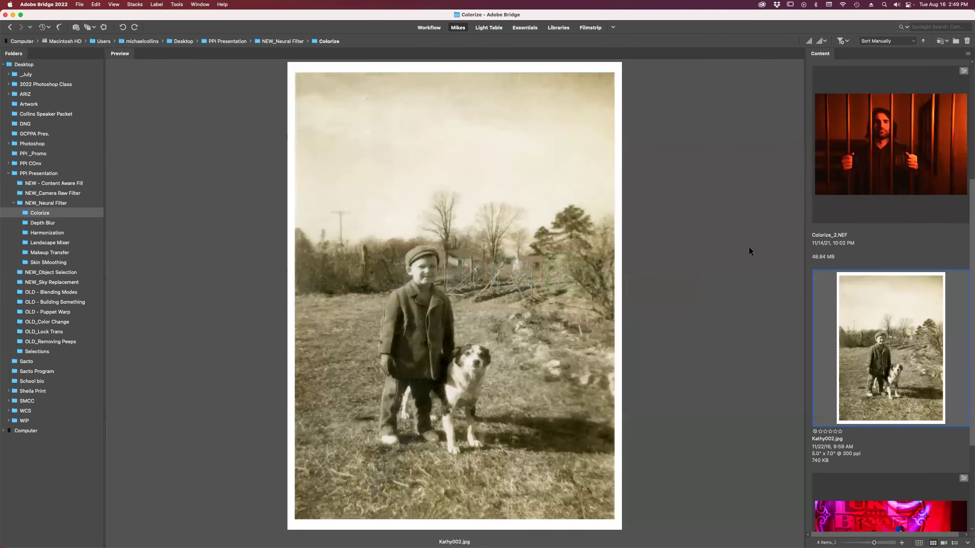
- Open Africa_2021_3256-2.psd in Photoshop from Bridge's NEW - Content Aware Fill folder
scroll(878, 339, down, 3)
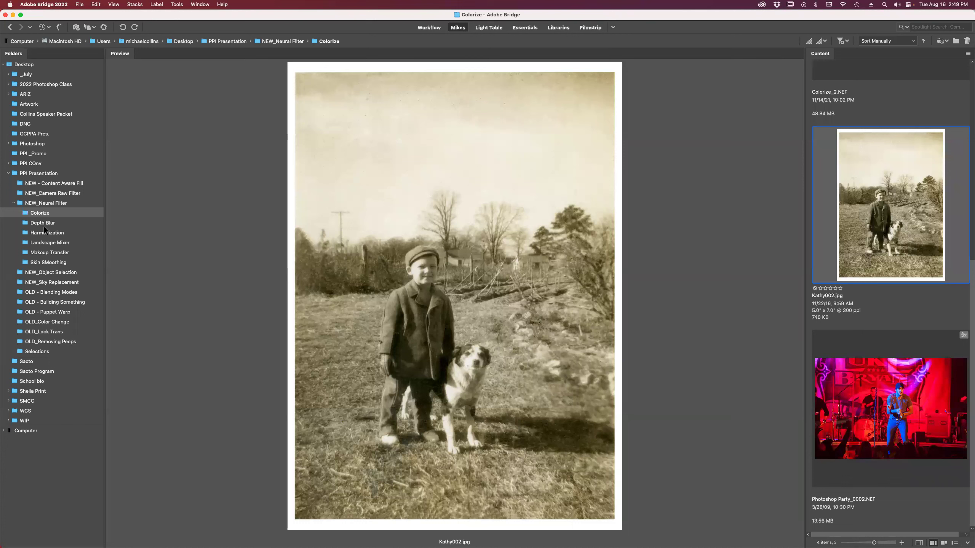
click(14, 203)
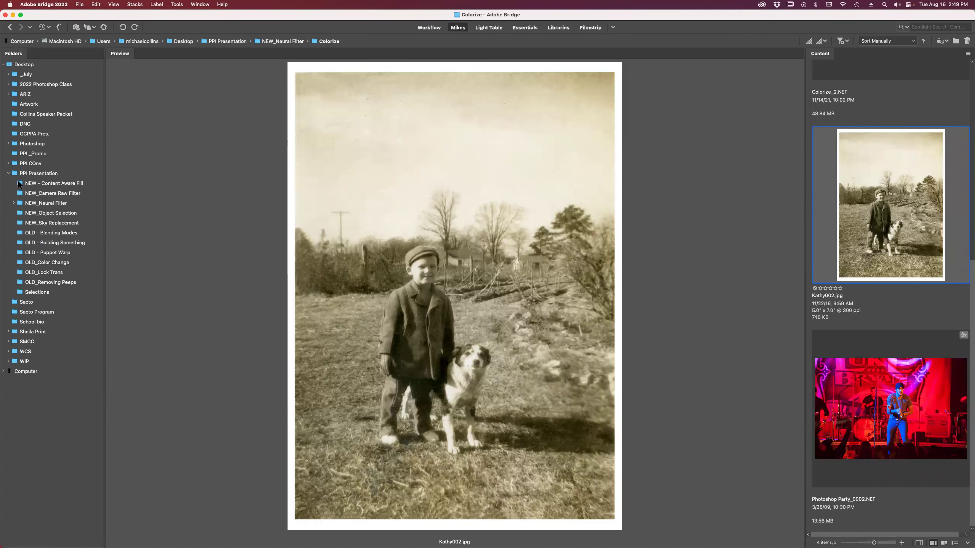
click(18, 184)
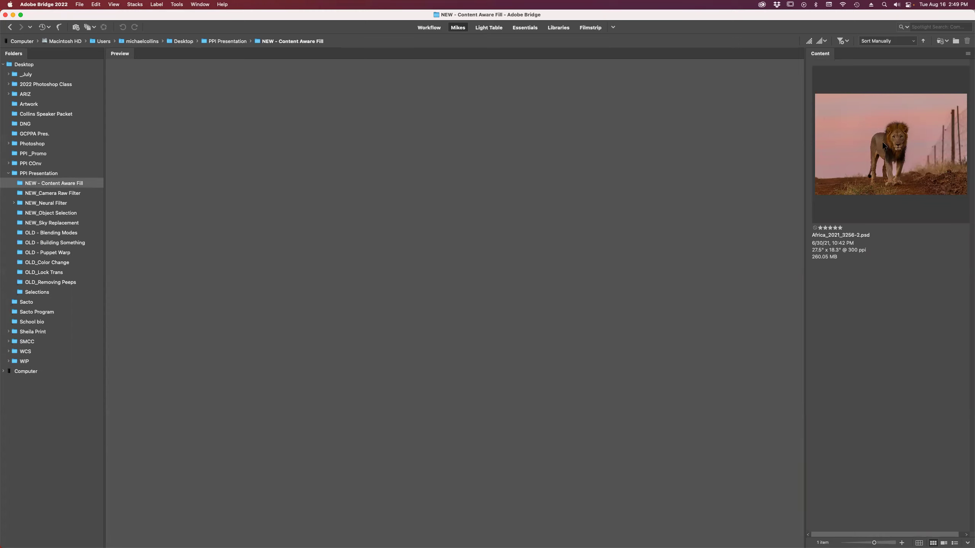
double_click(882, 166)
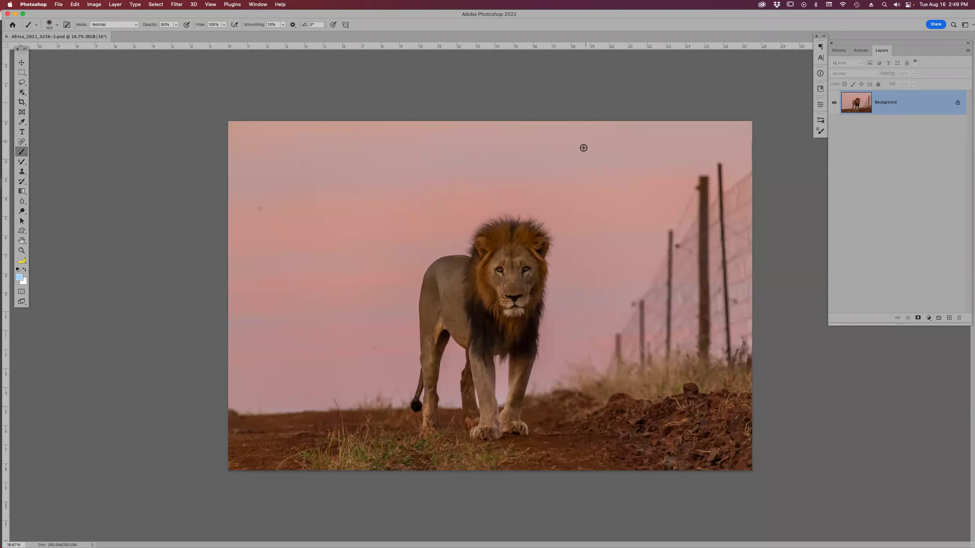
- Duplicate the lion photo's Background layer into Layer 1 with Cmd+J
key(super+j)
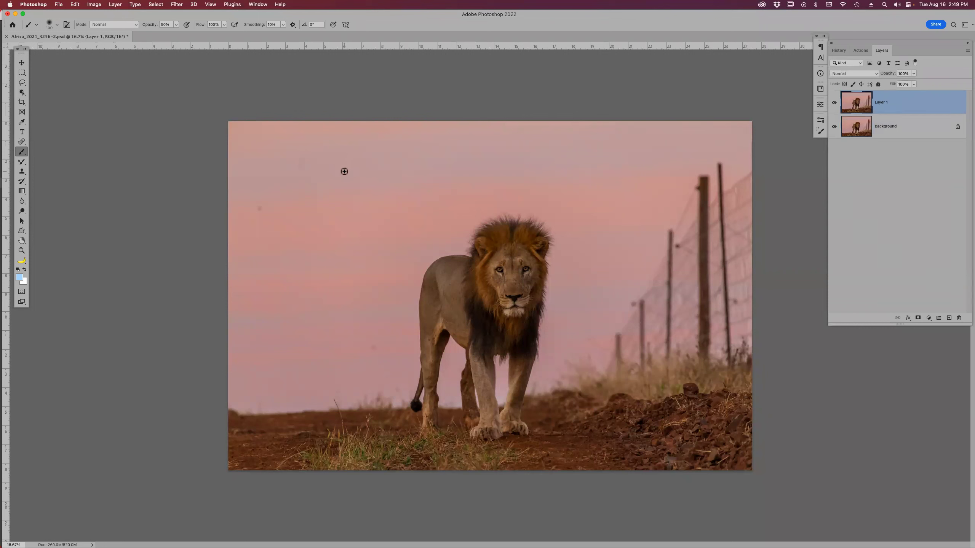
- Open Layer 1 in the Camera Raw filter and zoom into the pink sky
key(super+shift+a)
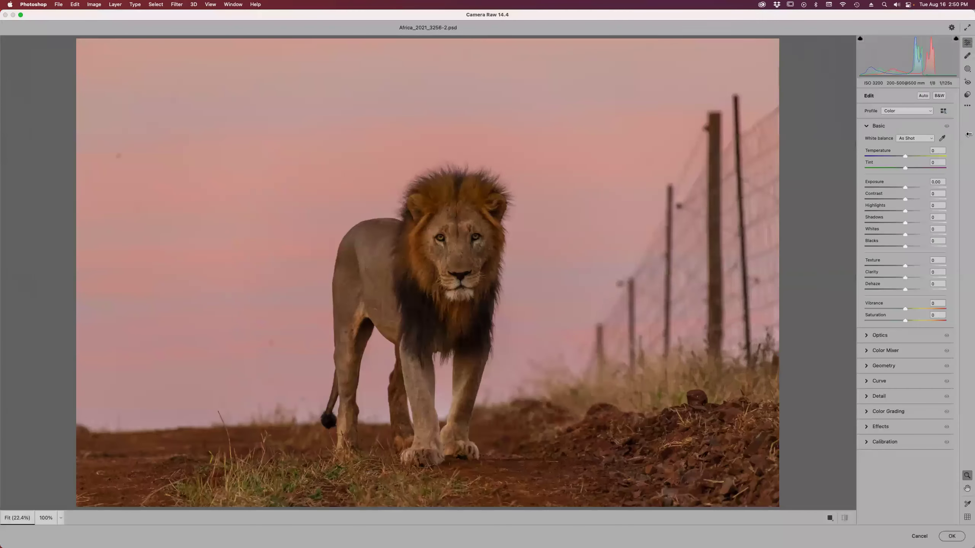
drag(82, 120, 265, 311)
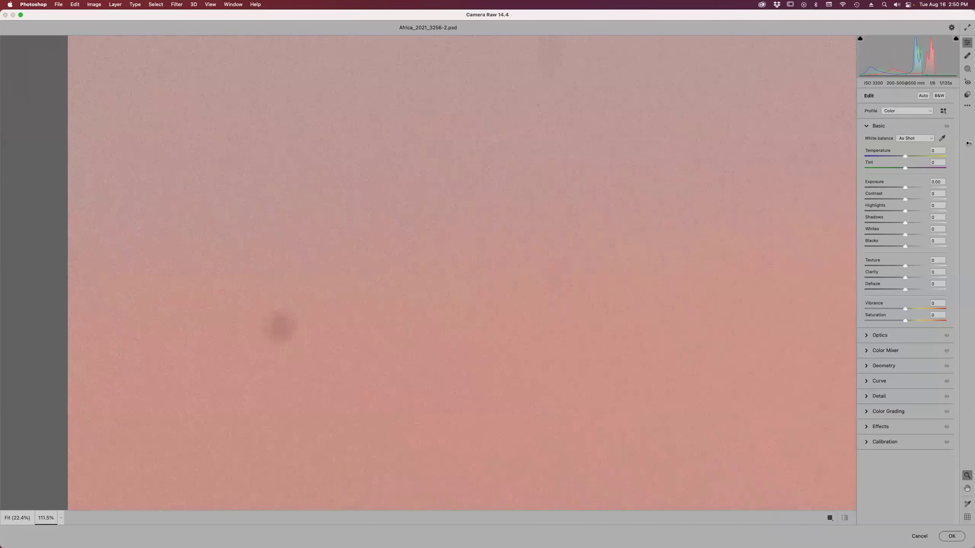
- With Visualize Spots on, heal the dark sky spot using a size-10 Spot Removal brush
click(967, 57)
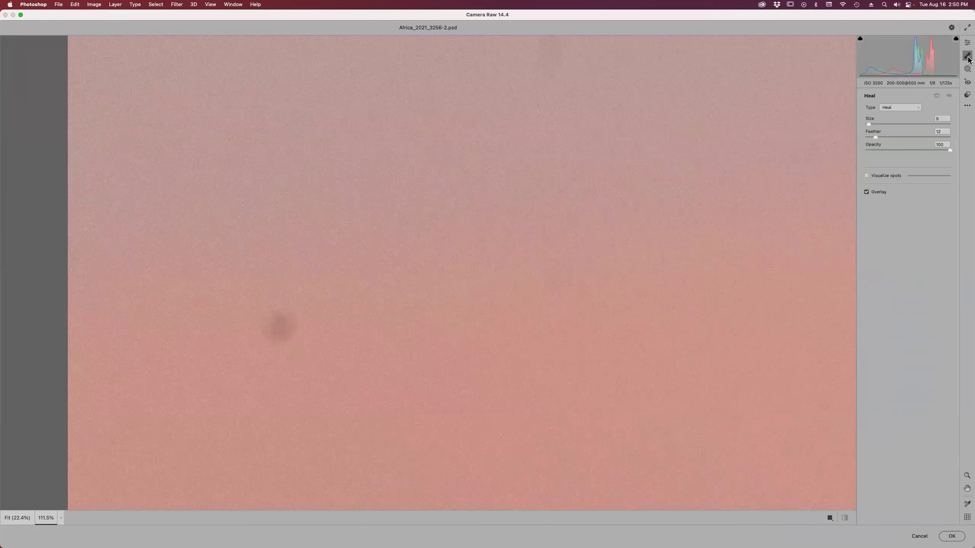
click(866, 176)
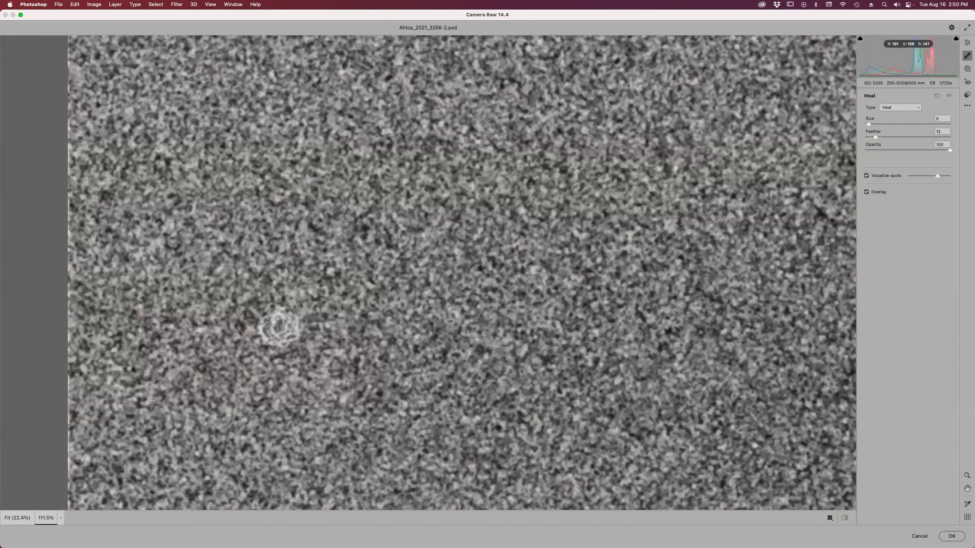
key(bracketright)
click(278, 320)
mouse_move(270, 335)
mouse_down()
mouse_move(275, 325)
mouse_move(245, 338)
mouse_up()
scroll(558, 306, down, 2)
scroll(558, 306, right, 3)
key(super+minus)
key(super+minus)
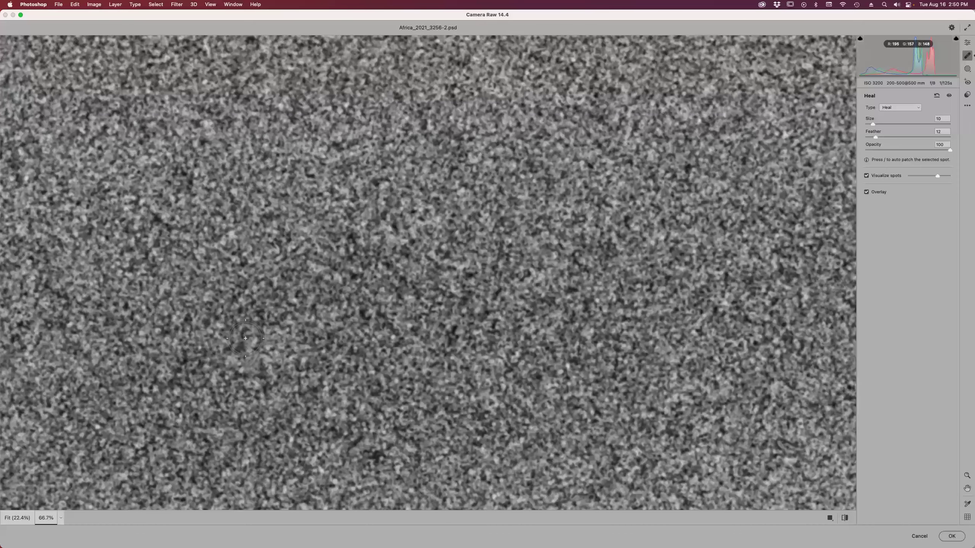
key(super+minus)
key(super+minus)
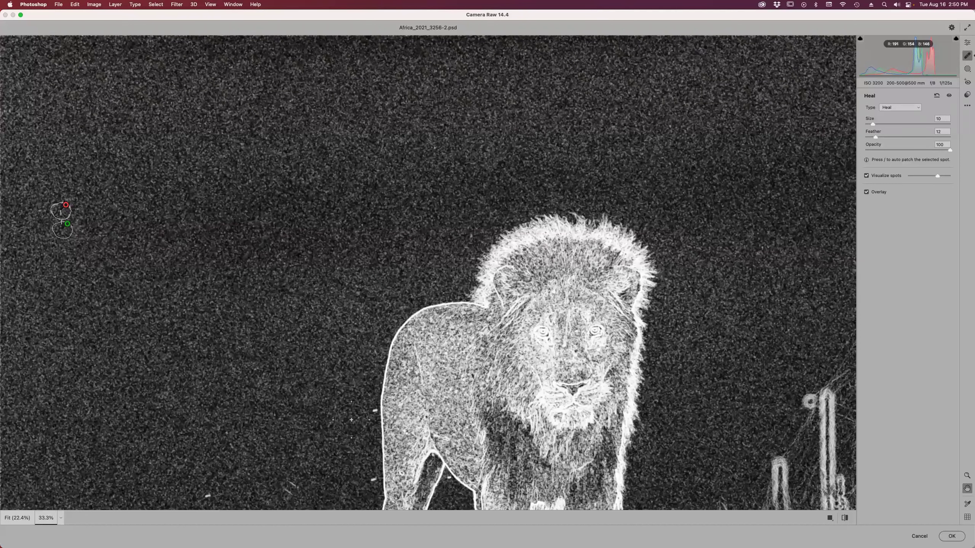
- Heal a spot near the bottom left and a tiny speck with a smaller brush
click(211, 496)
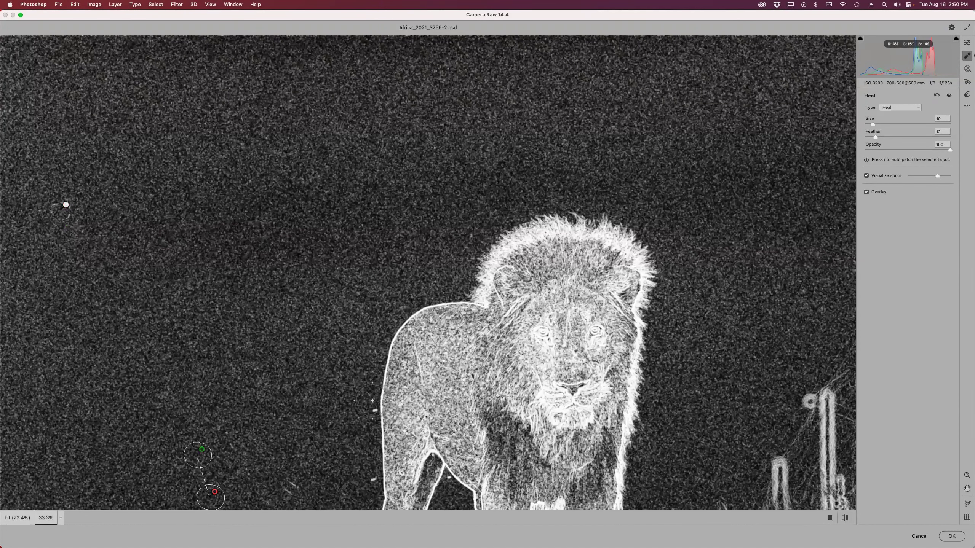
key(Escape)
key(bracketleft)
key(bracketleft)
key(bracketleft)
key(bracketleft)
key(bracketleft)
key(bracketleft)
key(bracketleft)
click(374, 411)
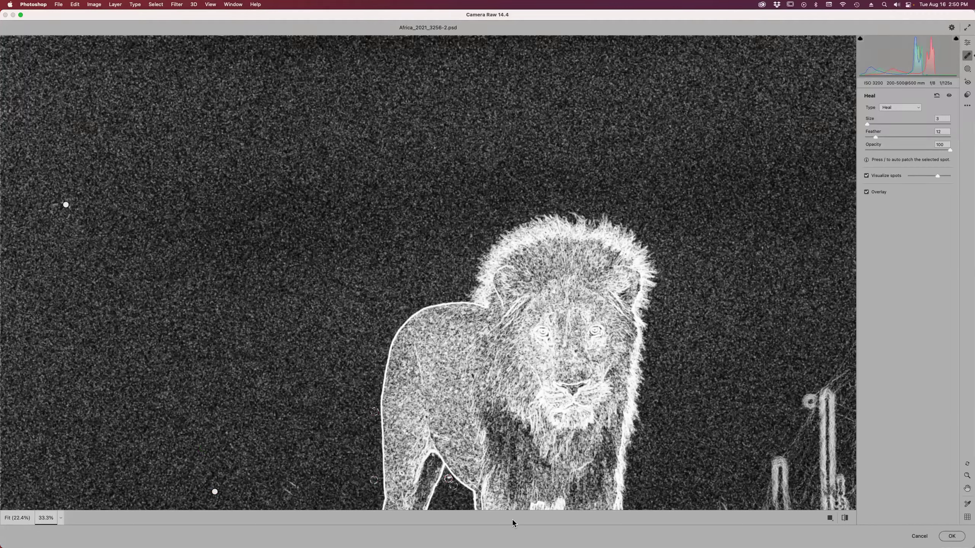
drag(761, 289, 638, 175)
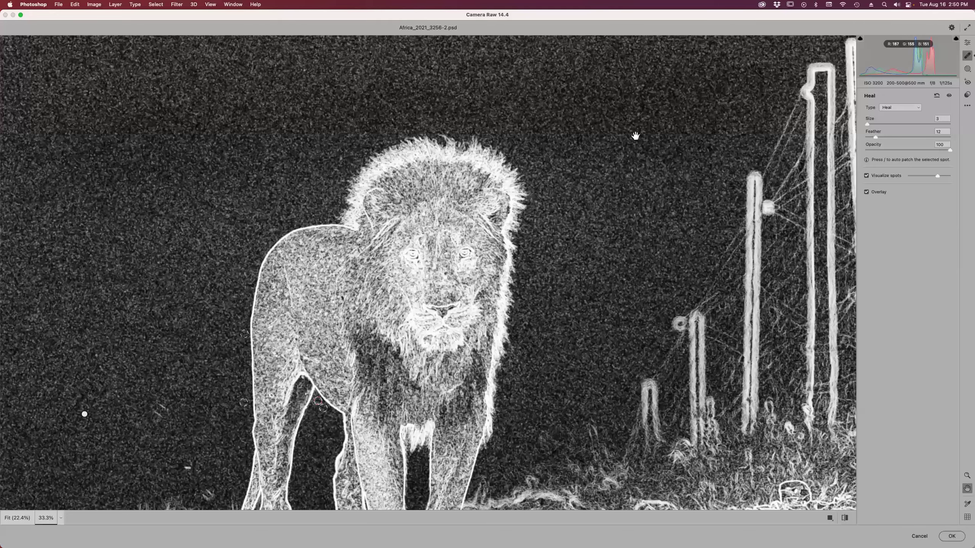
scroll(636, 135, down, 5)
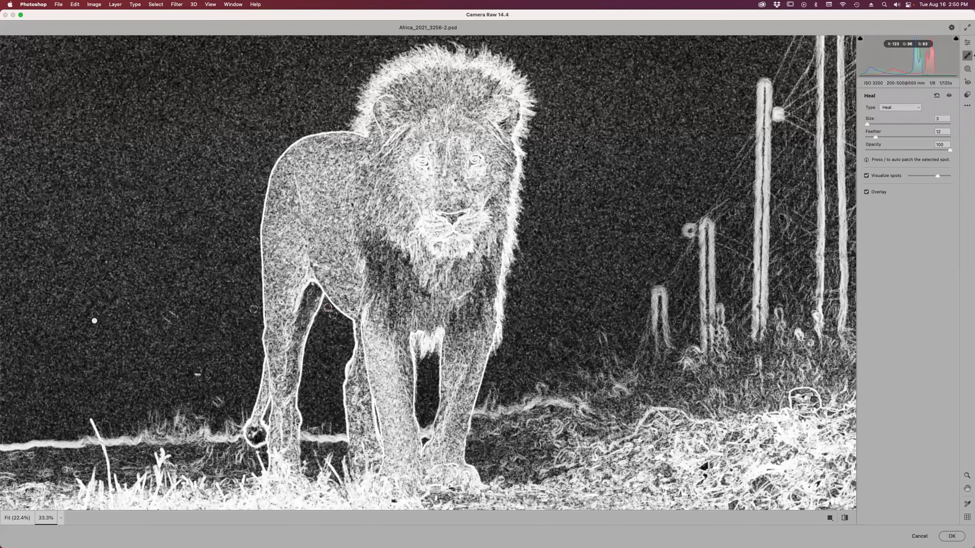
- Back in Spot Removal, heal three more specks in the sky left of the lion
click(967, 42)
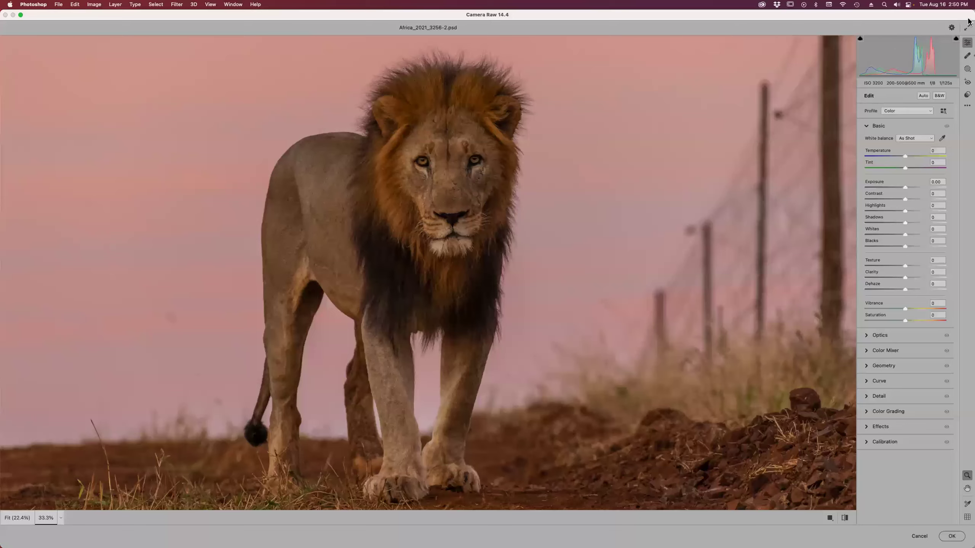
click(967, 55)
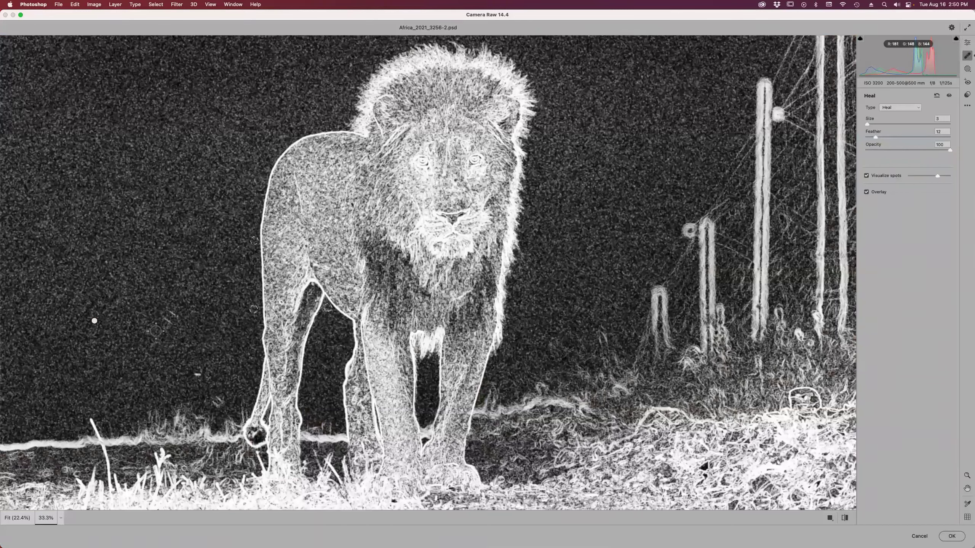
mouse_move(174, 315)
mouse_down()
mouse_move(163, 312)
mouse_move(167, 328)
mouse_up()
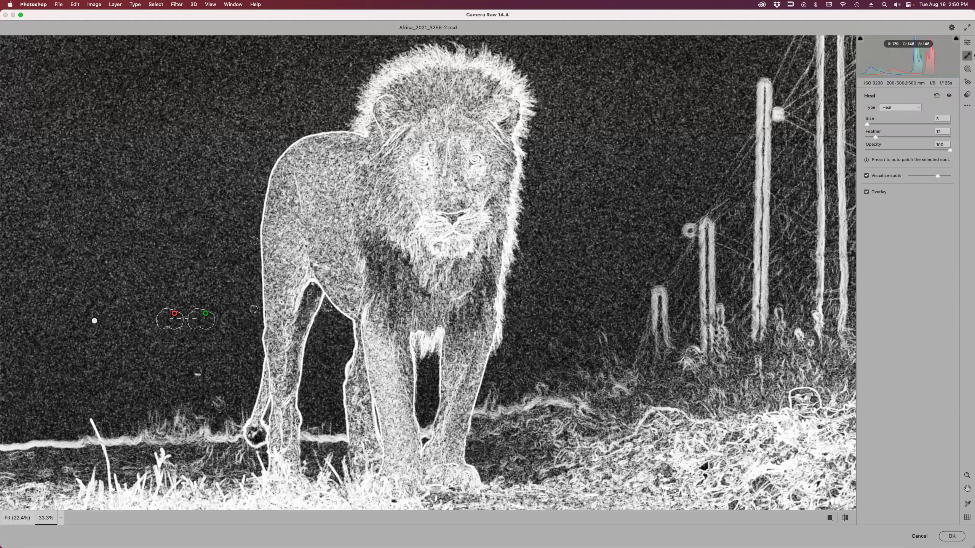
drag(218, 395, 221, 396)
key(bracketright)
key(bracketright)
key(bracketright)
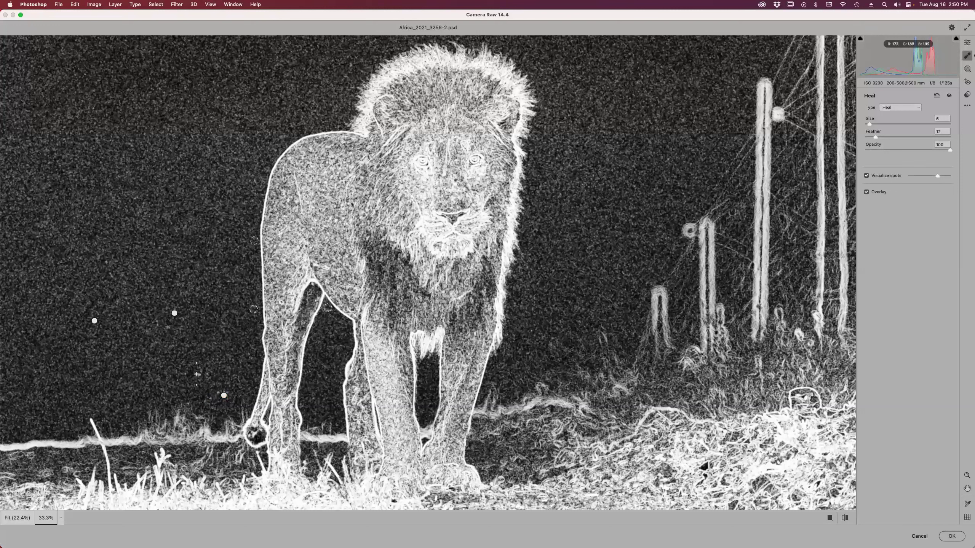
click(198, 375)
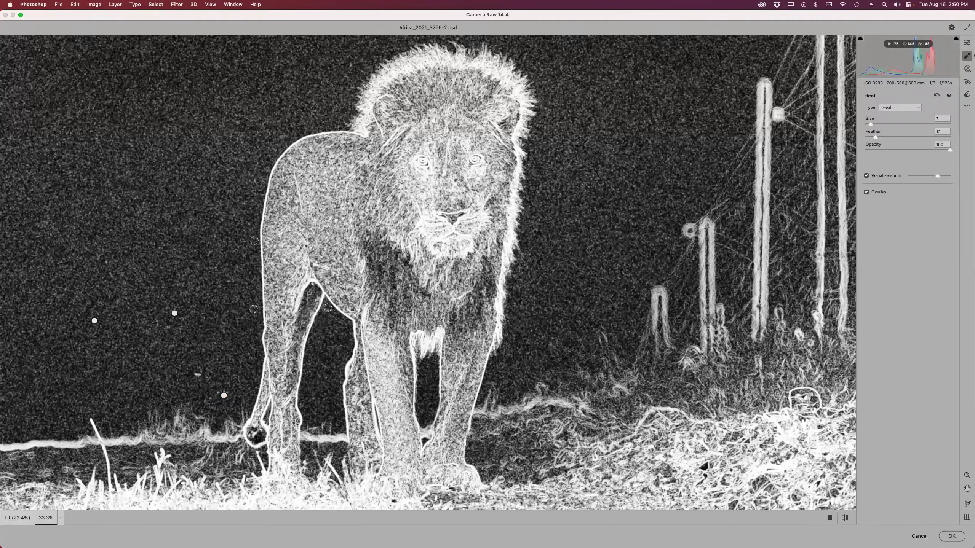
- Apply the Camera Raw healing and lasso-select the fence posts
click(952, 538)
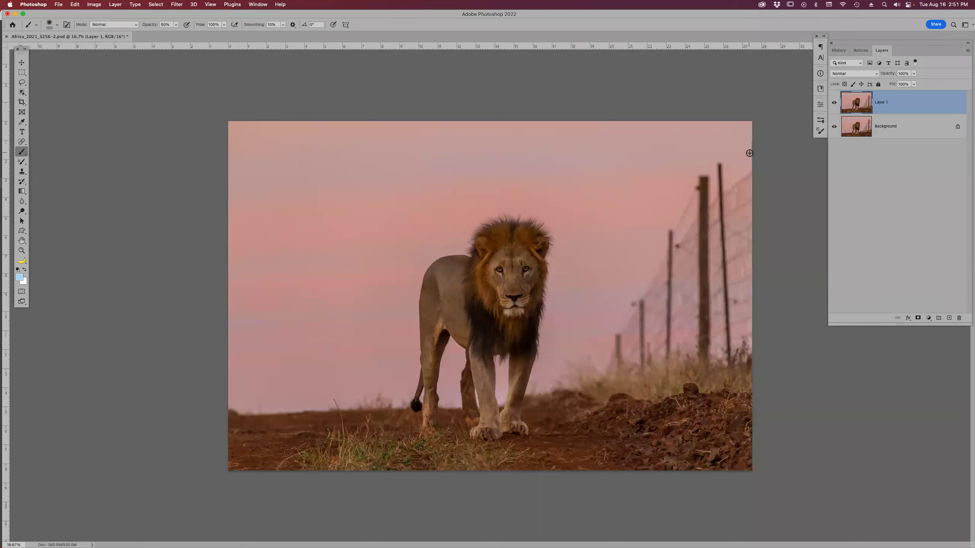
key(l)
mouse_move(751, 153)
mouse_down()
mouse_move(732, 173)
mouse_move(729, 154)
mouse_move(704, 163)
mouse_move(657, 221)
mouse_move(616, 286)
mouse_move(594, 352)
mouse_move(601, 364)
mouse_move(708, 372)
mouse_move(763, 329)
mouse_up()
drag(759, 157, 758, 156)
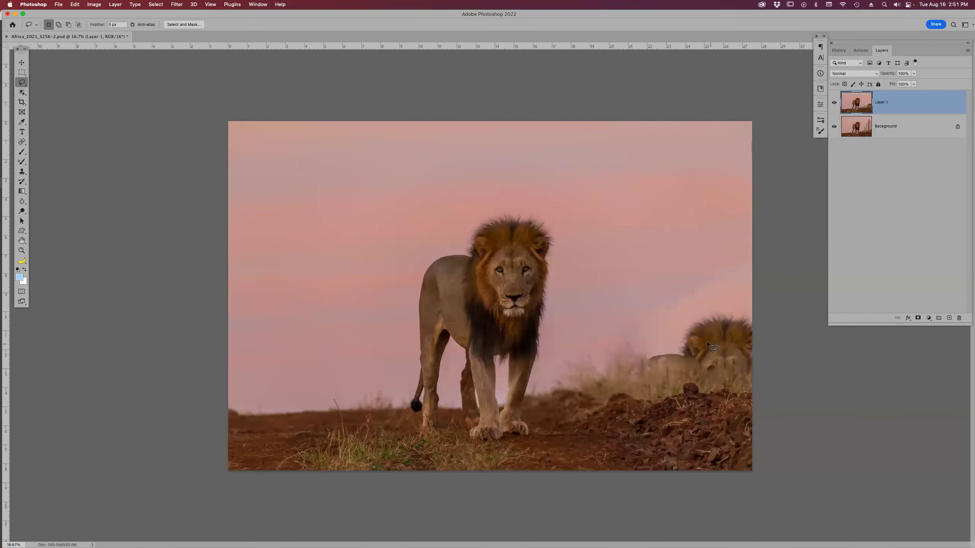
key(super+z)
key(super+z)
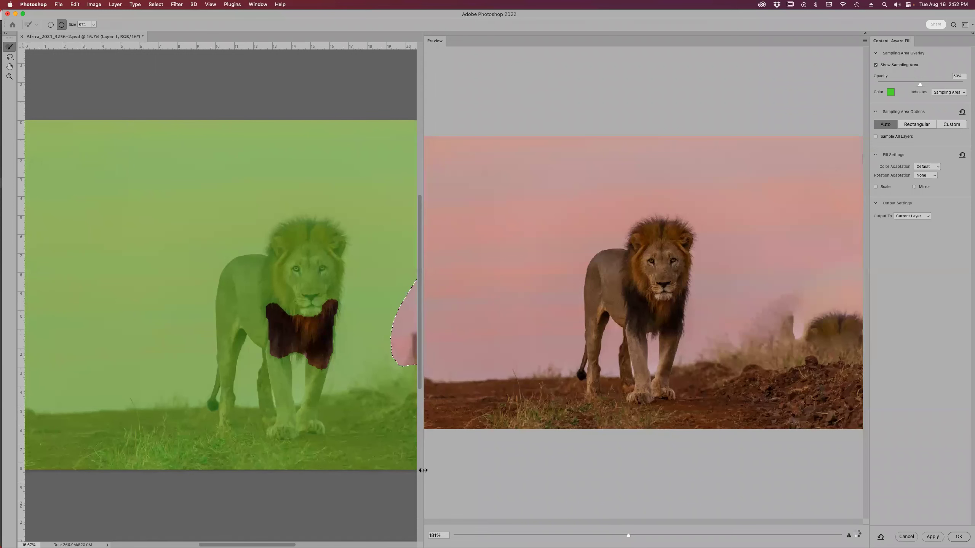
- Widen the canvas pane and brush the lion out of the Content-Aware Fill sampling area
drag(428, 469, 520, 464)
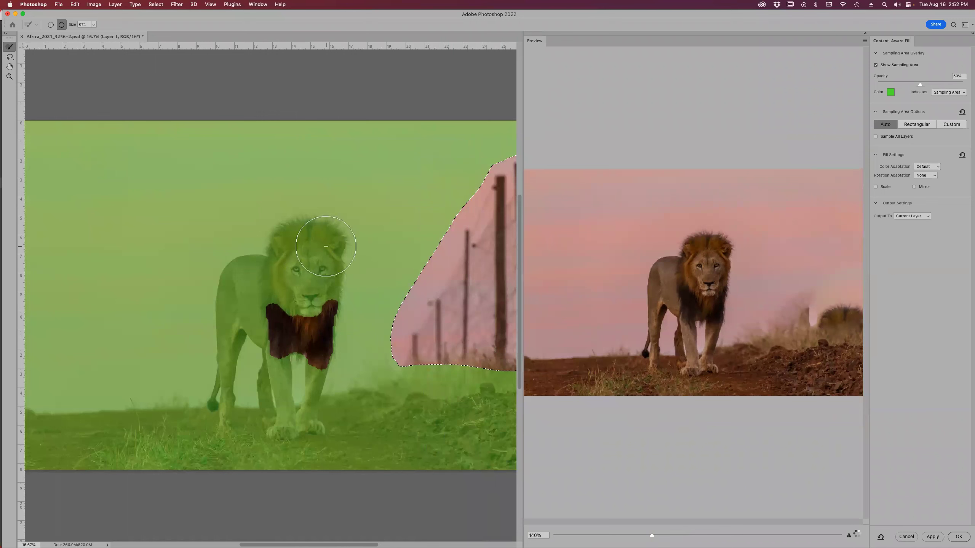
mouse_move(326, 237)
mouse_down()
mouse_move(285, 233)
mouse_move(274, 257)
mouse_move(229, 285)
mouse_move(208, 336)
mouse_move(215, 437)
mouse_move(253, 331)
mouse_move(286, 354)
mouse_move(276, 425)
mouse_move(306, 434)
mouse_move(328, 244)
mouse_move(331, 308)
mouse_move(330, 256)
mouse_move(274, 301)
mouse_move(282, 275)
mouse_move(240, 312)
mouse_move(300, 297)
mouse_up()
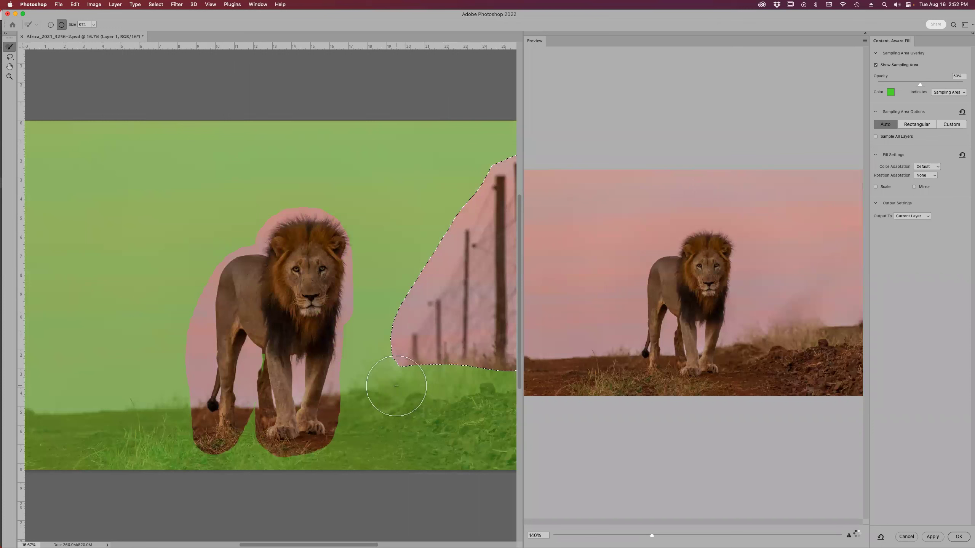
- Exclude the ground below the fence selection from sampling and commit the Content-Aware Fill
click(375, 371)
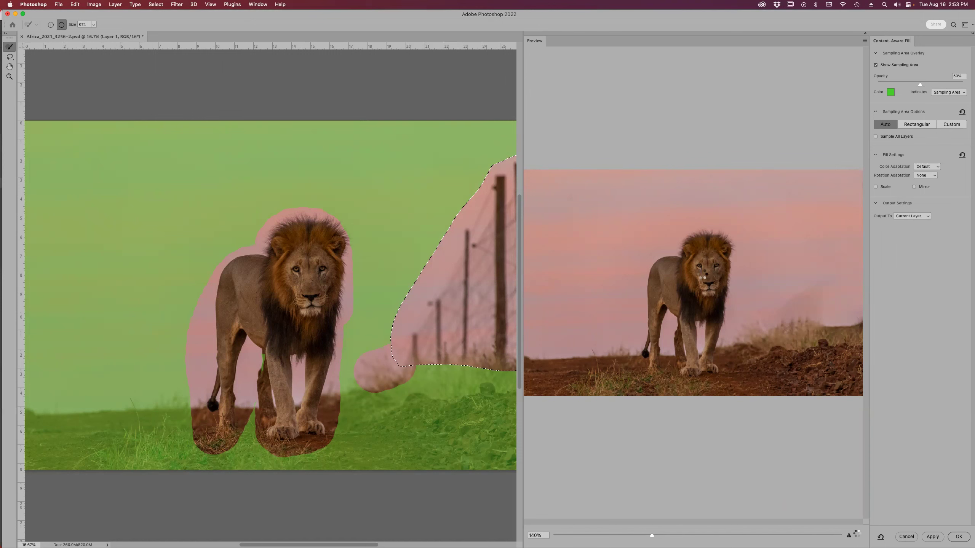
scroll(703, 278, up, 5)
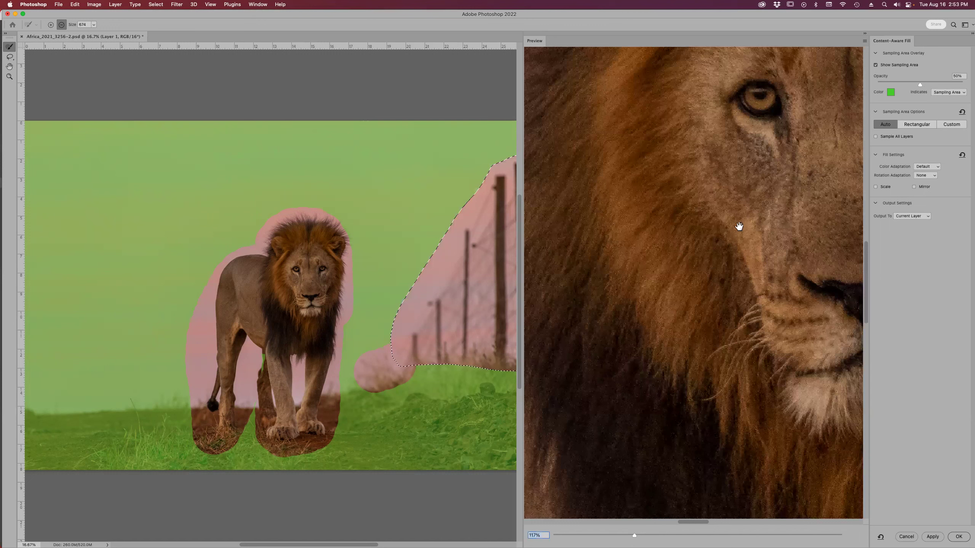
key(super+0)
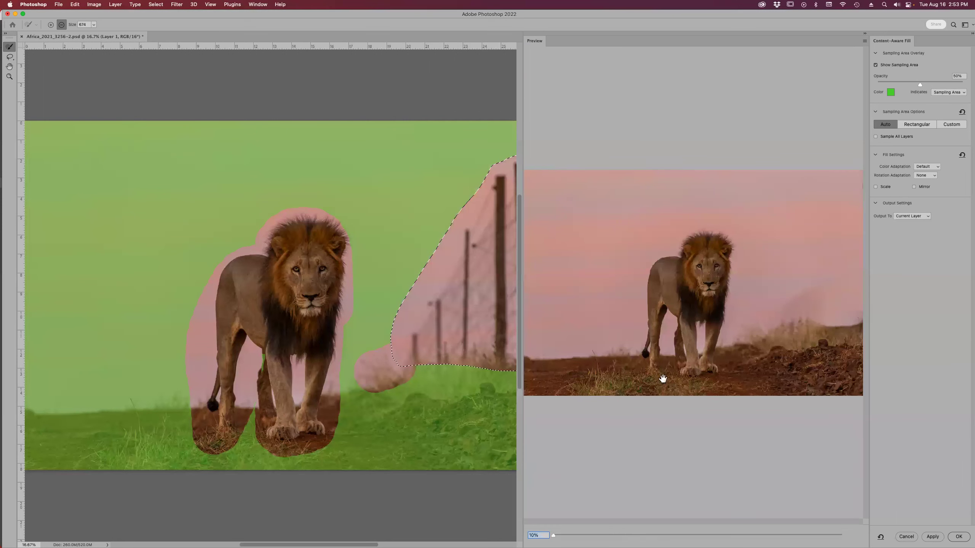
mouse_move(424, 371)
mouse_down()
mouse_move(491, 370)
mouse_move(501, 380)
mouse_move(431, 376)
mouse_move(404, 386)
mouse_move(396, 317)
mouse_move(359, 390)
mouse_up()
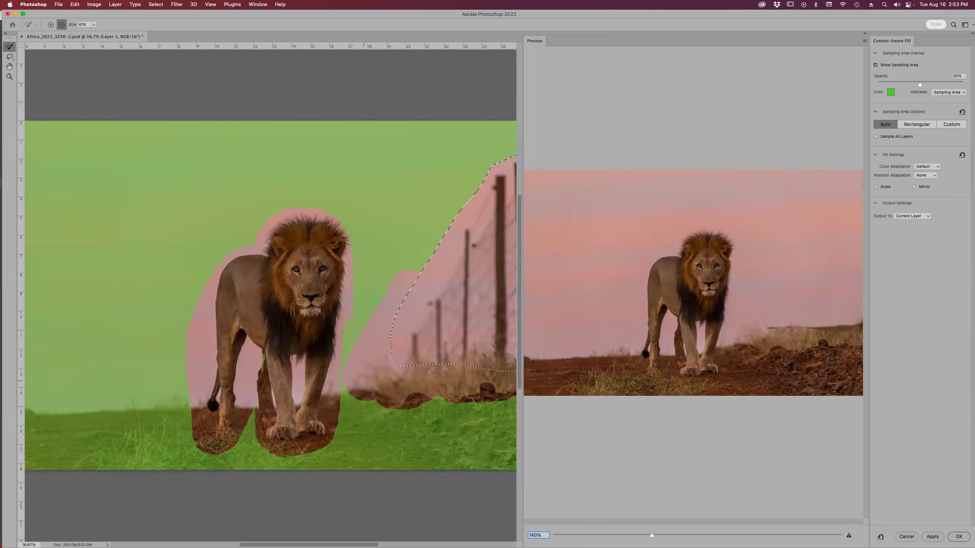
click(958, 537)
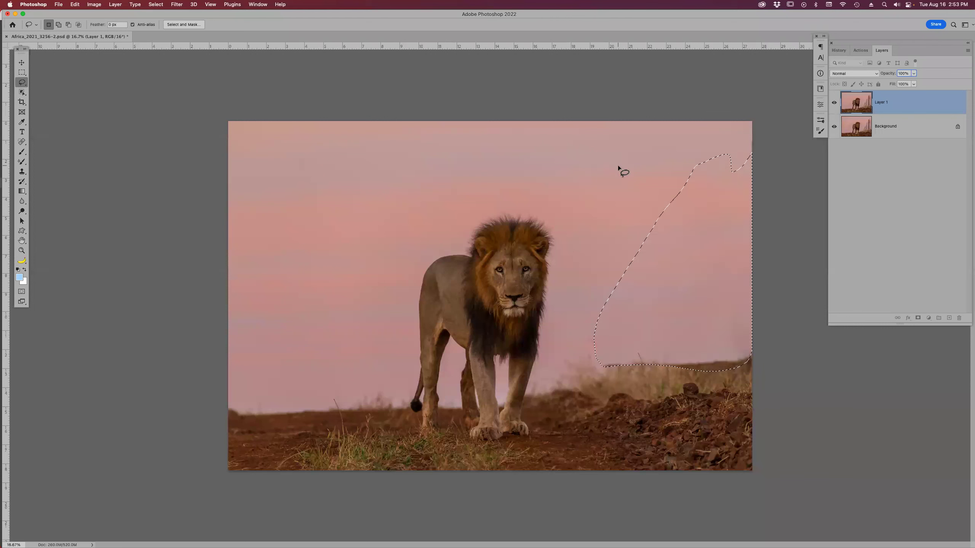
- Deselect and drag Layer 1 to the trash, leaving only the Background
key(super+d)
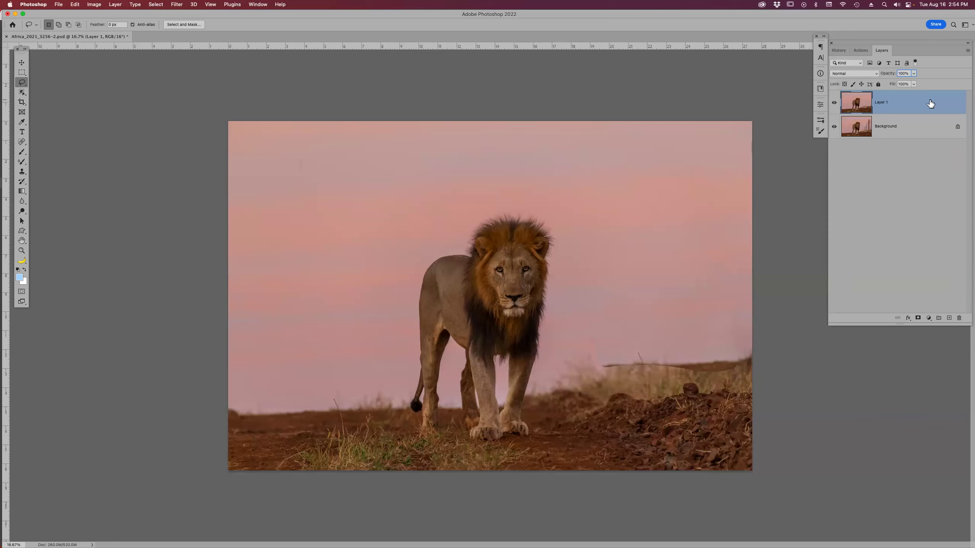
drag(925, 102, 959, 318)
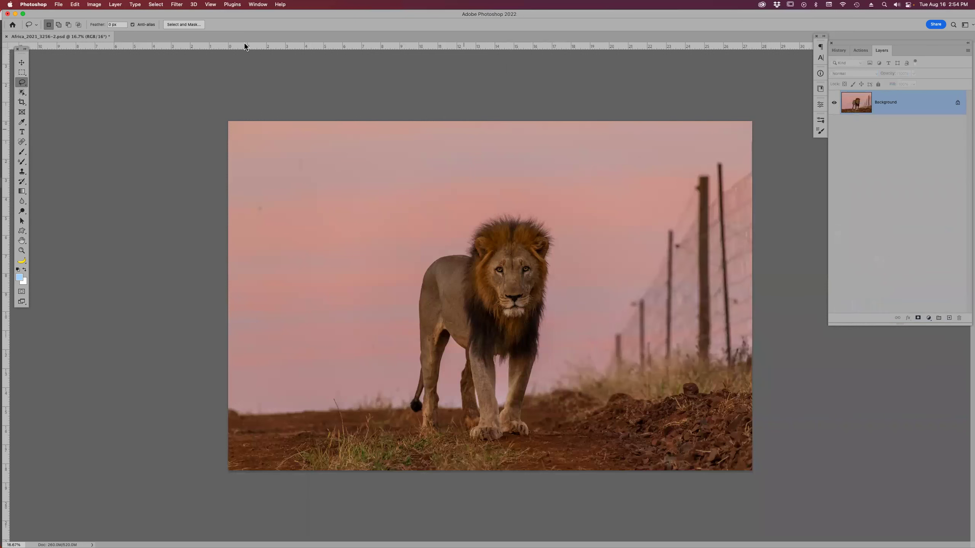
- Lasso the fence posts on the Background and start Content-Aware Fill on that selection
click(75, 4)
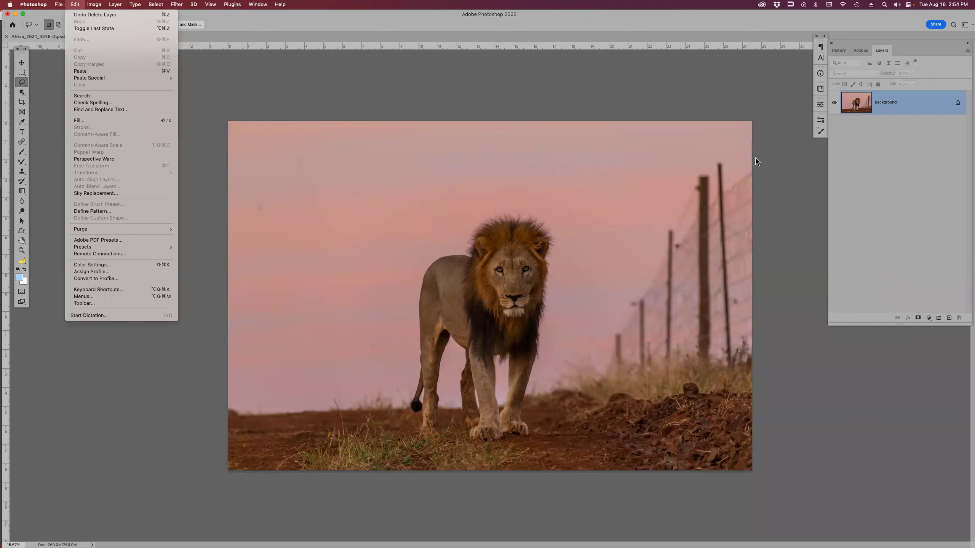
click(745, 166)
mouse_move(737, 164)
mouse_down()
mouse_move(735, 175)
mouse_move(711, 150)
mouse_move(608, 330)
mouse_move(591, 381)
mouse_move(675, 381)
mouse_move(764, 353)
mouse_move(754, 131)
mouse_move(740, 165)
mouse_up()
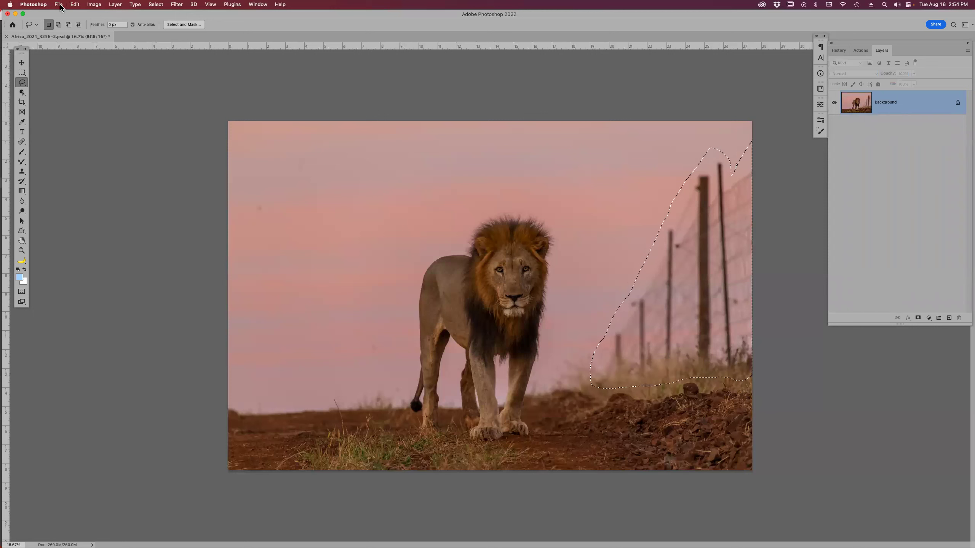
click(75, 5)
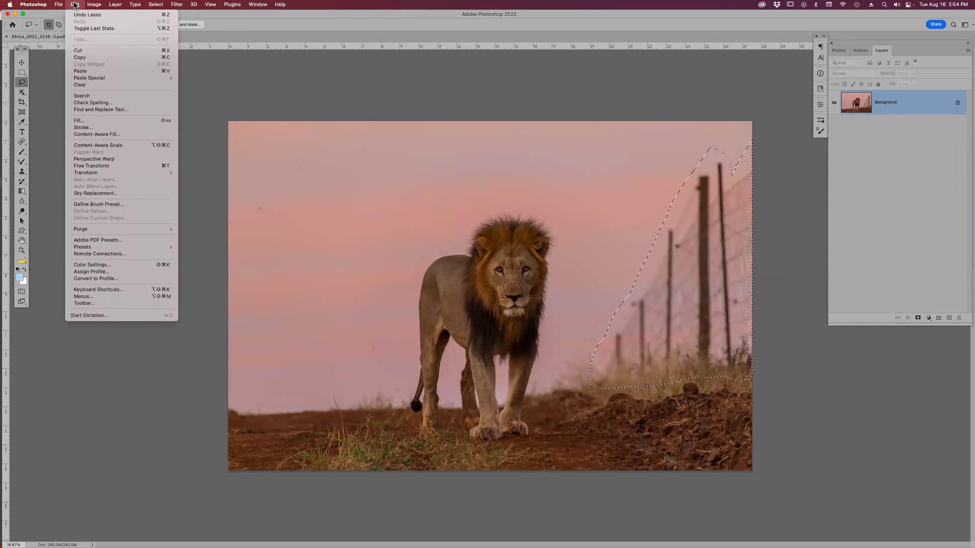
click(106, 135)
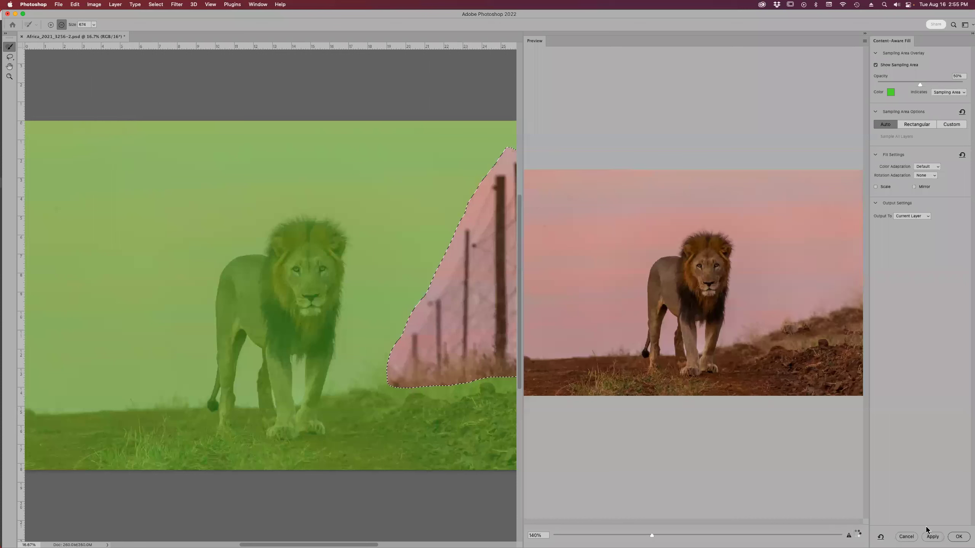
- Accept the Content-Aware Fill so sky and scrub replace the fence posts
click(958, 537)
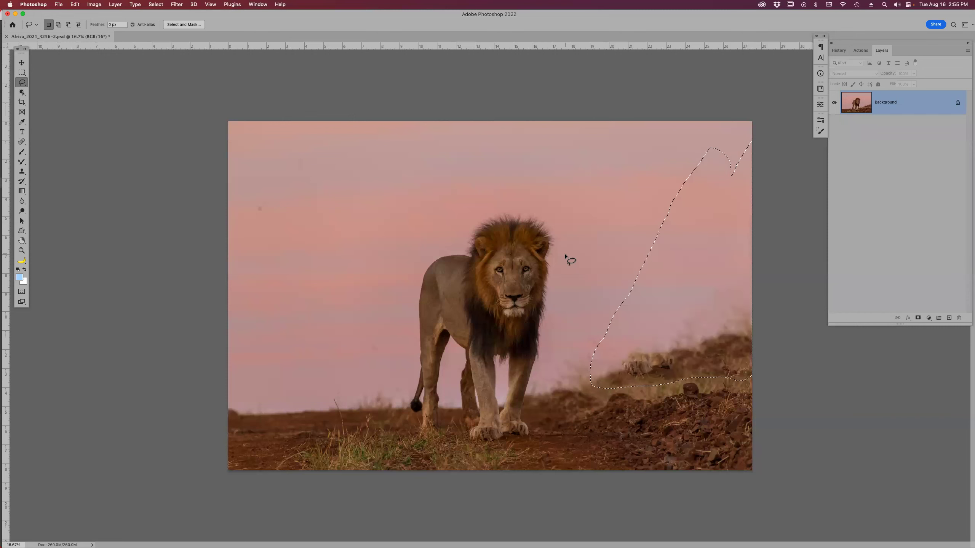
- Deselect the fence, then lasso the dust clump on the right hillside
key(super+d)
mouse_move(636, 346)
mouse_down()
mouse_move(618, 380)
mouse_move(673, 375)
mouse_move(685, 355)
mouse_move(644, 347)
mouse_up()
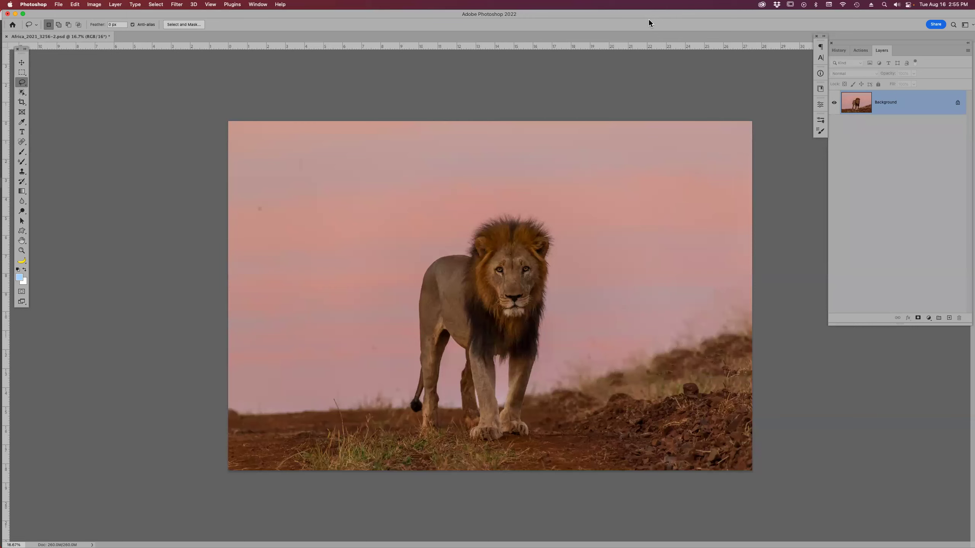
- Lasso loosely around the lion, invert the selection, and bring up Edit > Stroke
mouse_move(531, 207)
mouse_down()
mouse_move(501, 202)
mouse_move(453, 222)
mouse_move(407, 276)
mouse_move(387, 379)
mouse_move(394, 443)
mouse_move(517, 450)
mouse_move(558, 388)
mouse_move(559, 247)
mouse_move(528, 203)
mouse_up()
key(shift)
key(super+shift+i)
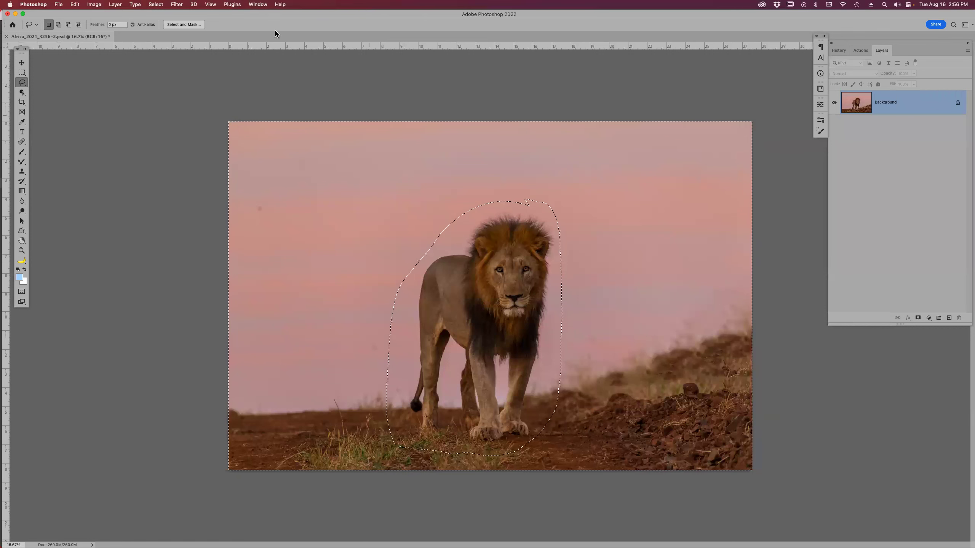
click(75, 4)
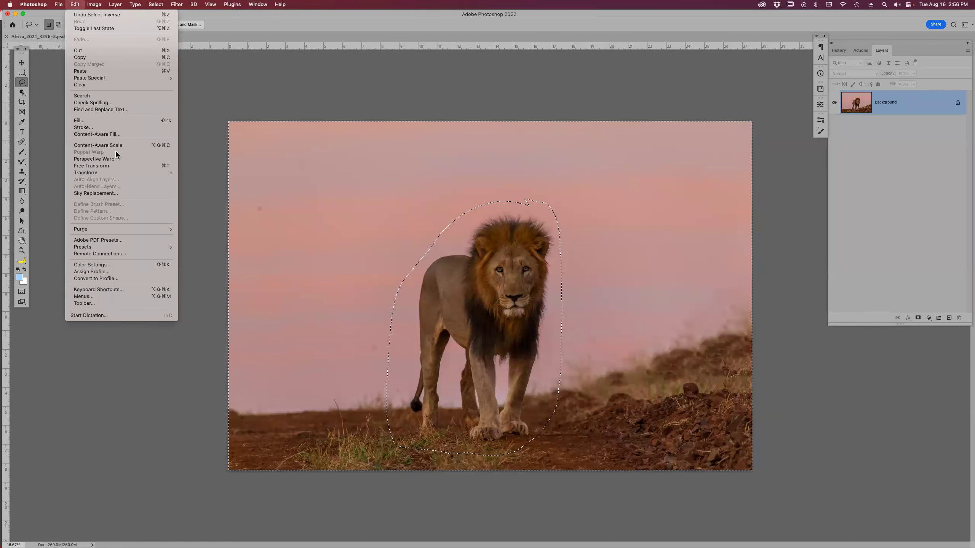
click(83, 127)
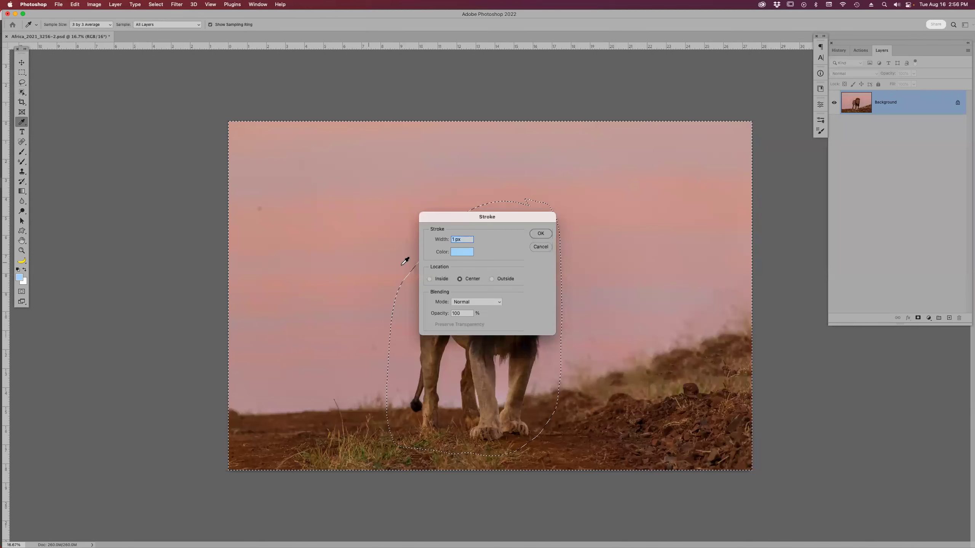
- Cancel the Stroke dialog and run Content-Aware Fill on everything surrounding the lion
key(Escape)
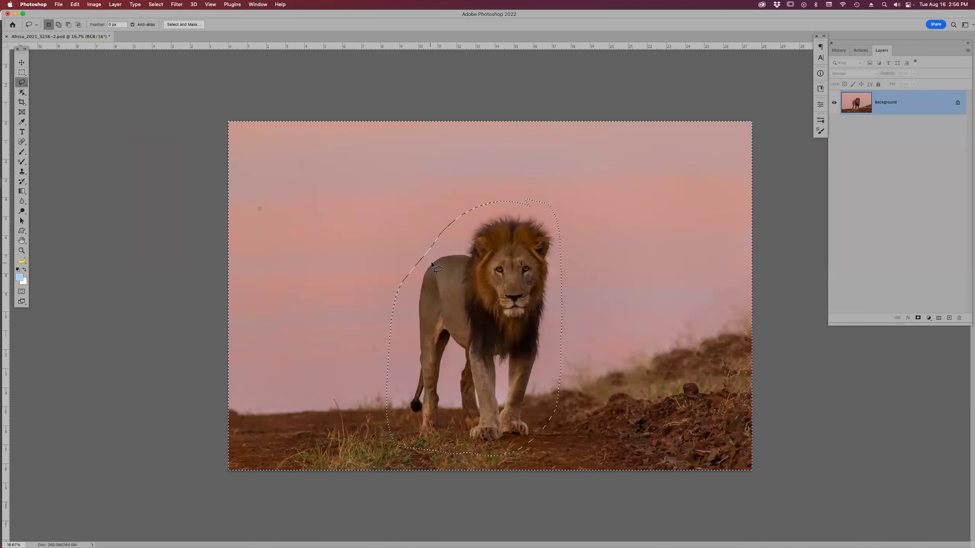
click(75, 5)
click(106, 134)
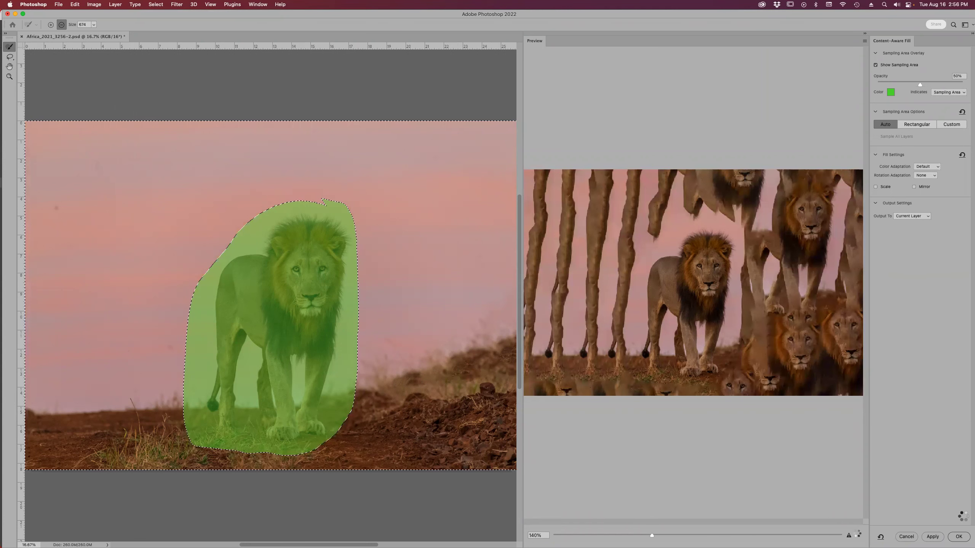
click(960, 537)
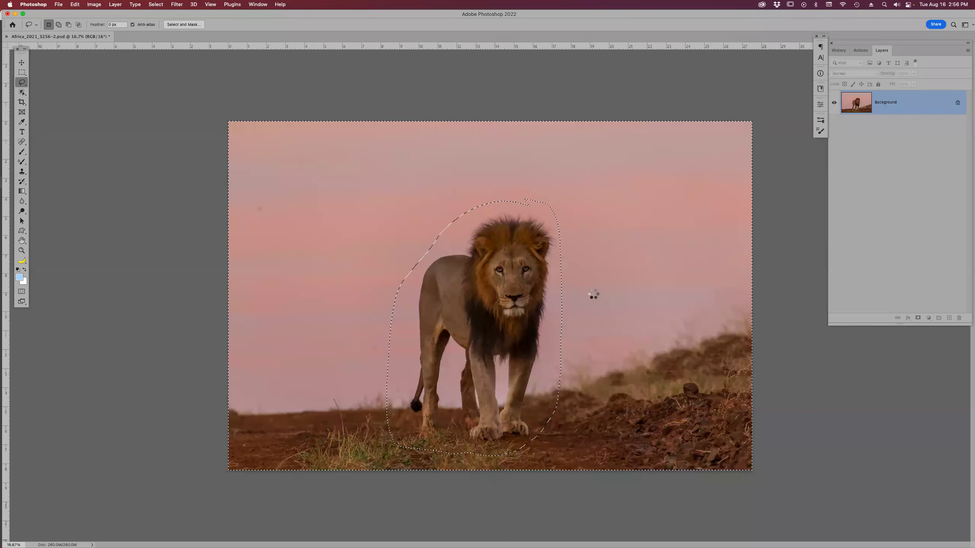
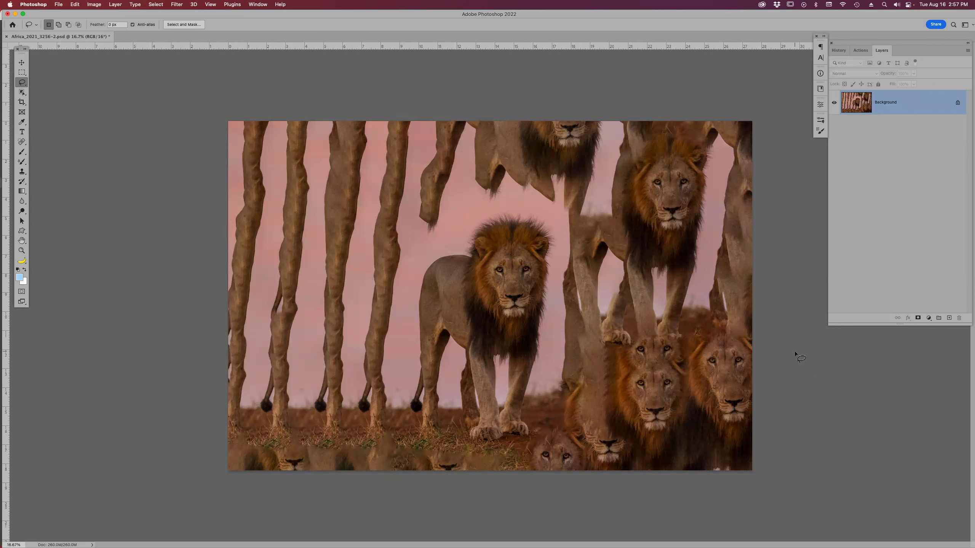
- Close Africa_2021_3256-2.psd and discard the repeated-lion-fragment changes
key(super+w)
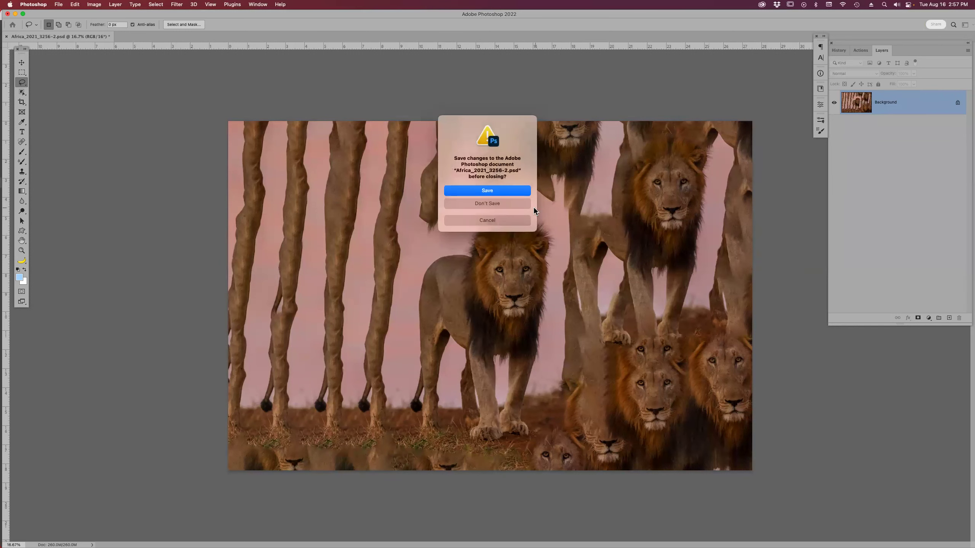
click(513, 210)
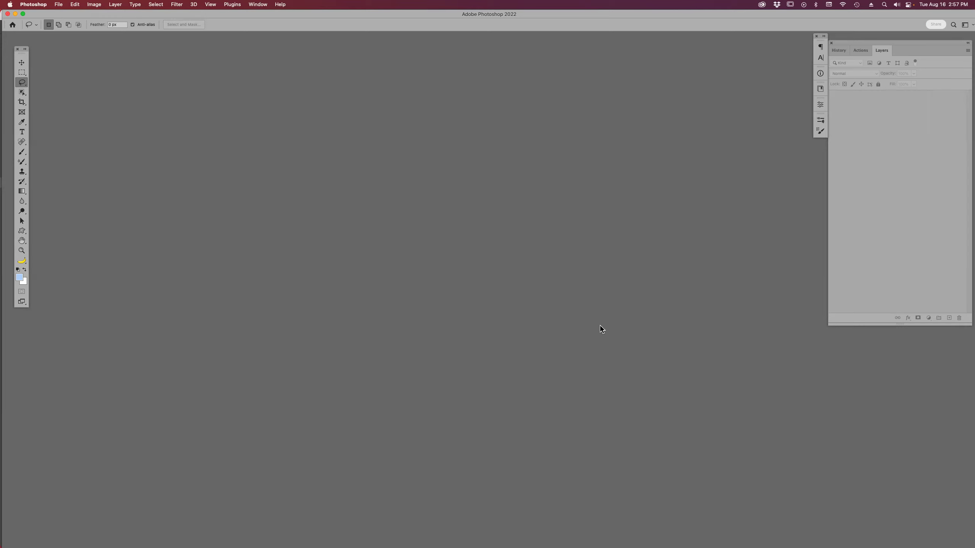
- Open the unedited Africa_2021_3256-2.psd from Adobe Bridge into Photoshop as a single Background layer
mouse_move(560, 542)
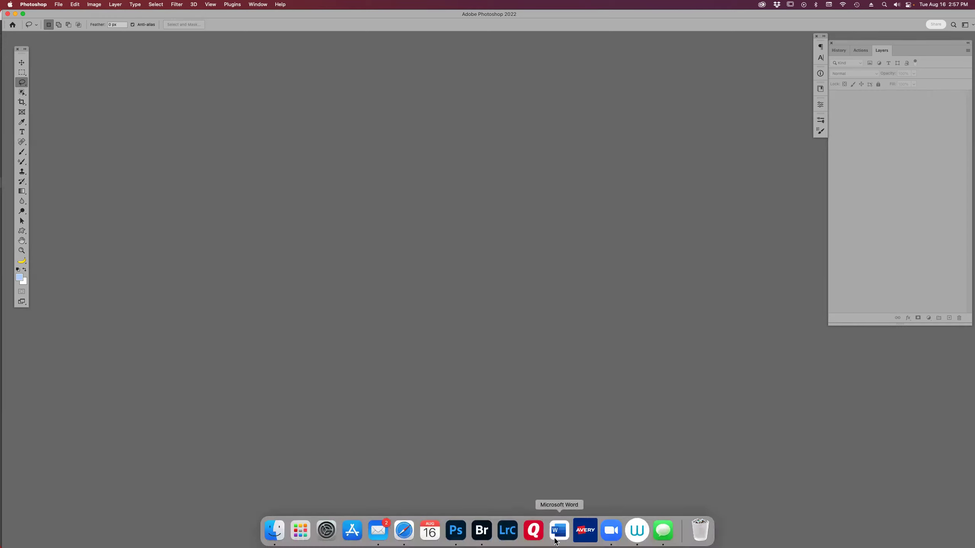
click(611, 530)
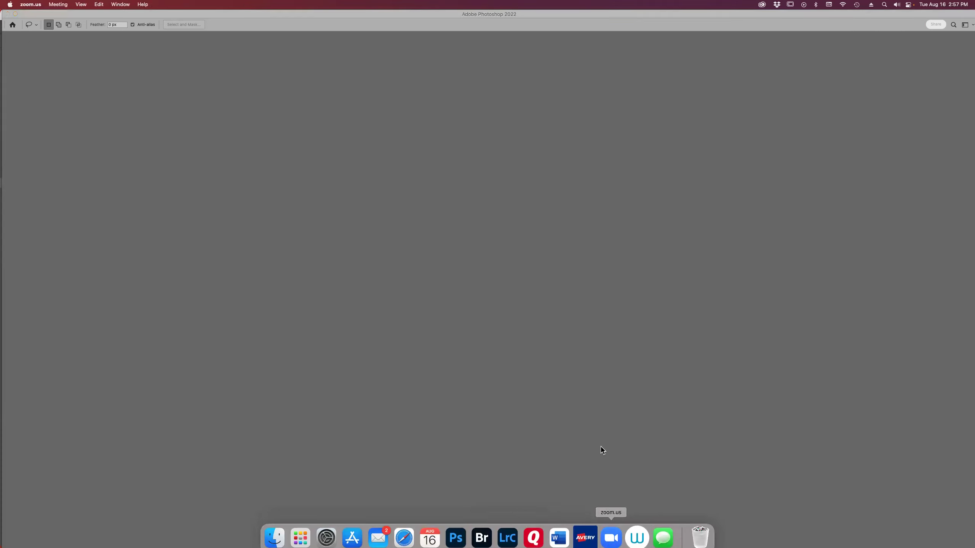
key(super+Tab)
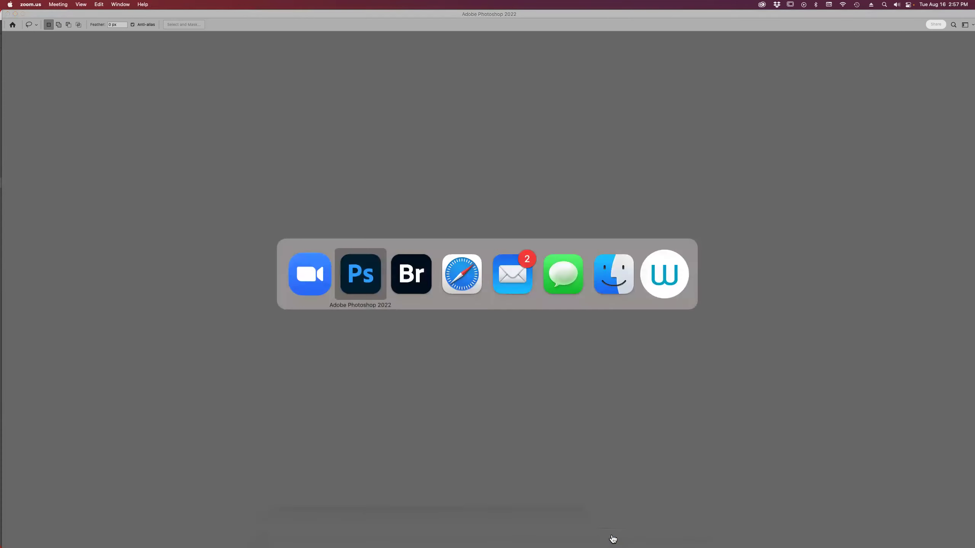
key(super+Tab)
key(super+shift+Tab)
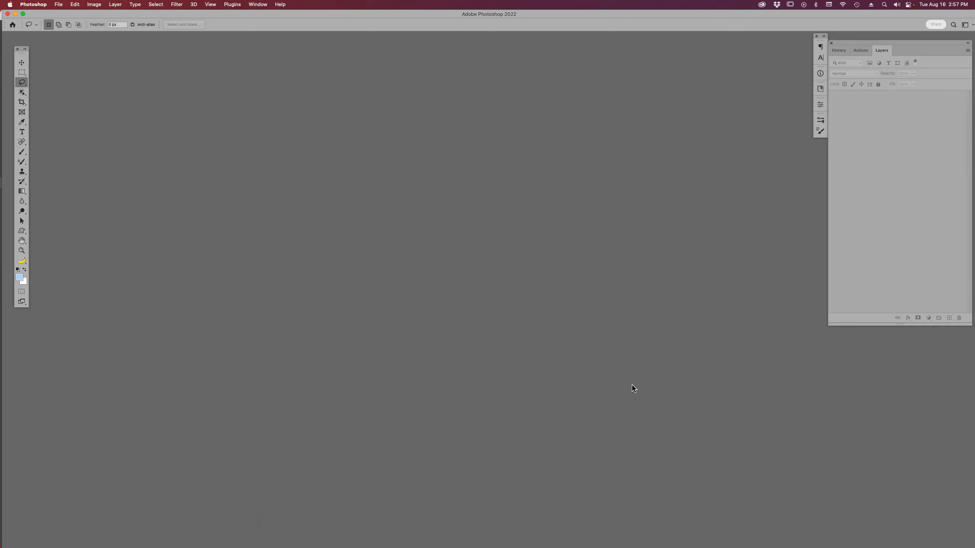
mouse_move(516, 538)
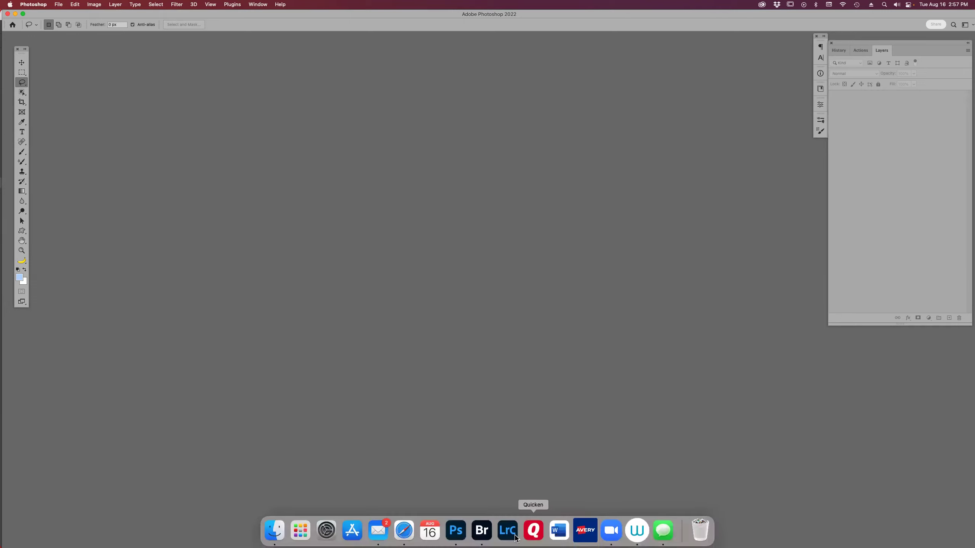
click(482, 531)
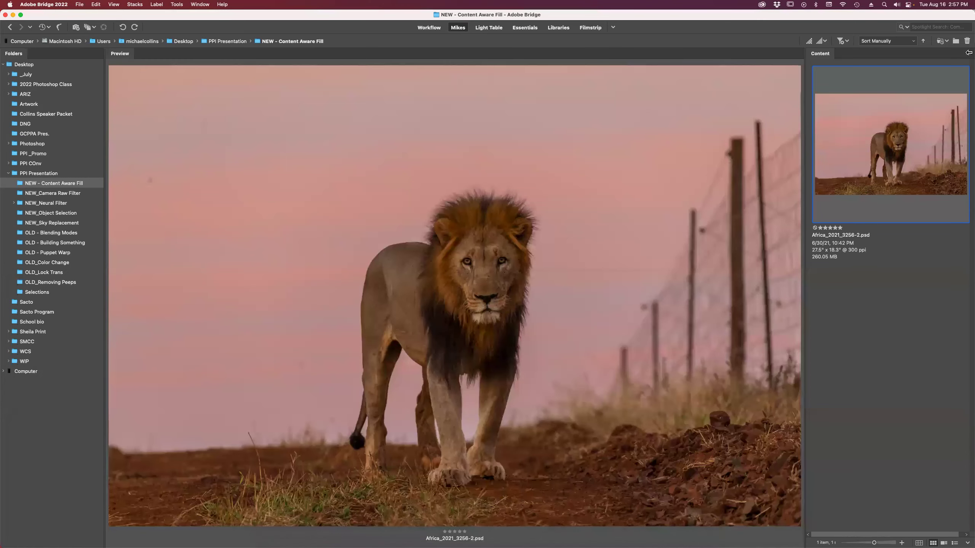
double_click(883, 154)
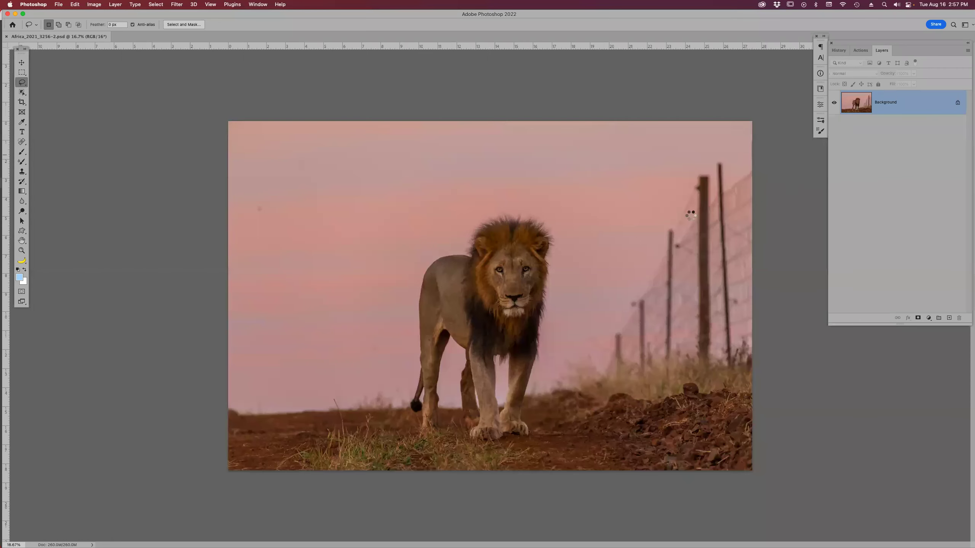
- Set the foreground colour to PANTONE 270 C from the PANTONE+ Solid Coated colour book
click(19, 279)
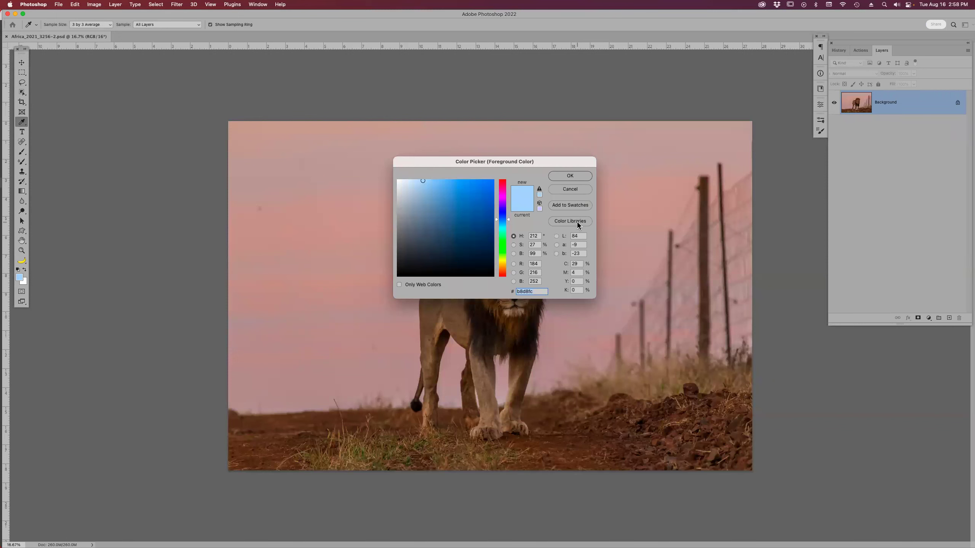
click(399, 285)
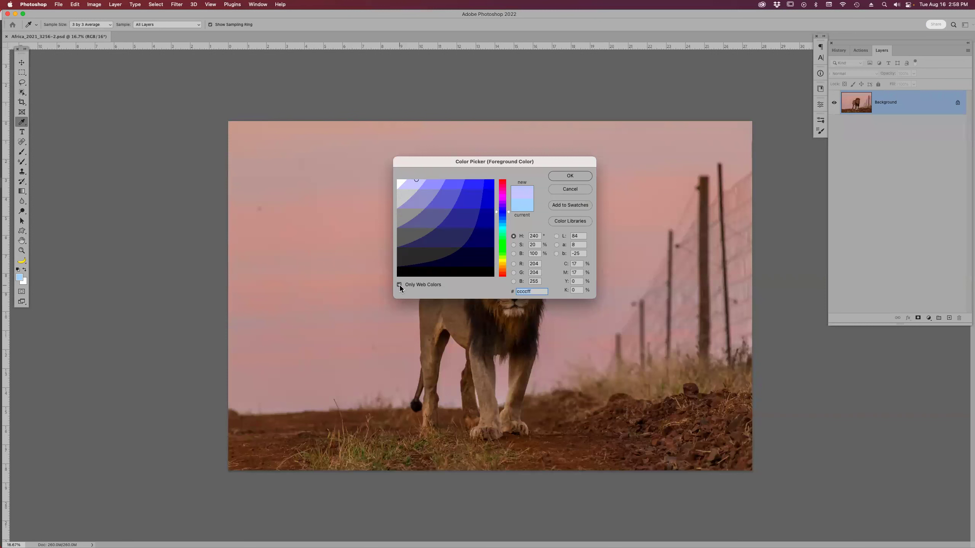
click(399, 284)
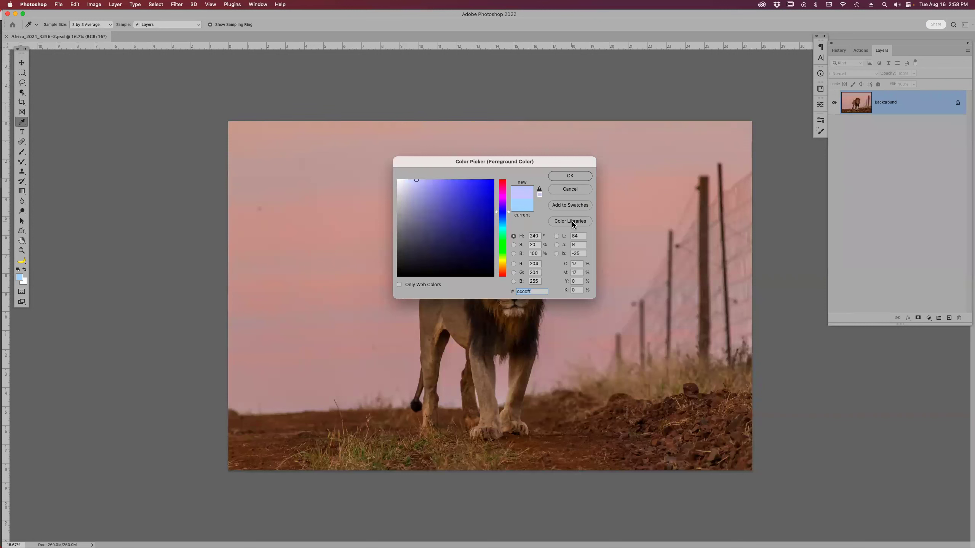
click(571, 222)
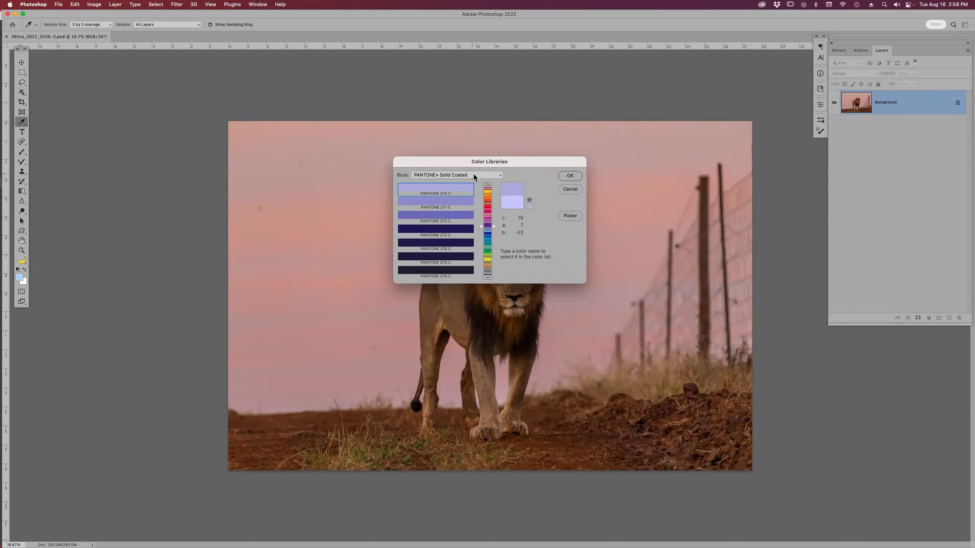
click(500, 176)
click(494, 179)
click(568, 176)
key(l)
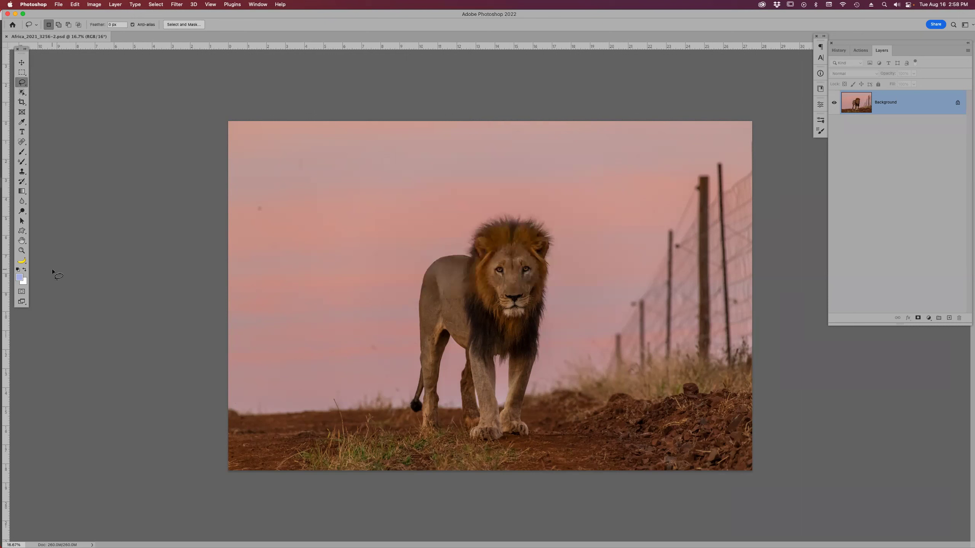
- Select the Brush and sample the sky's dusty pink (R 195, G 155, B 146) as foreground colour
key(b)
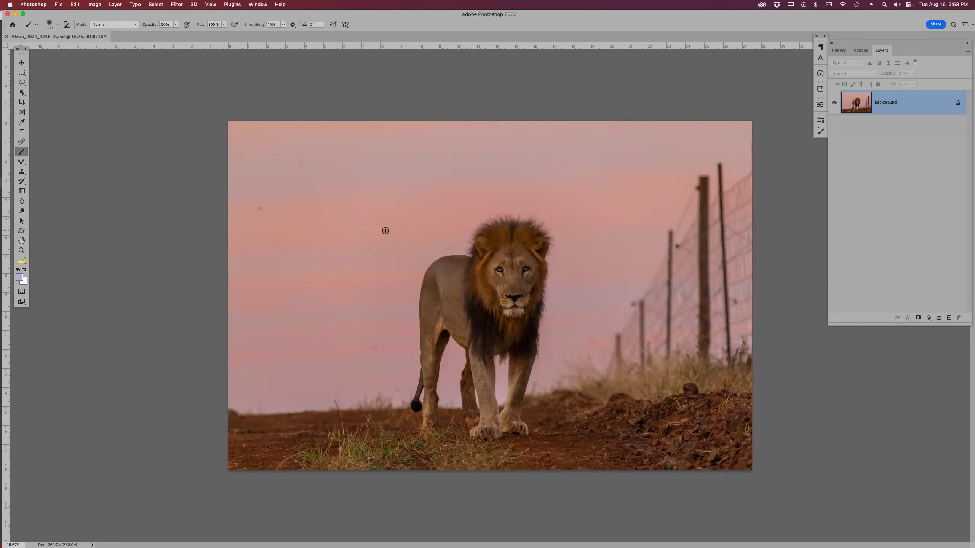
alt+click(386, 219)
click(19, 278)
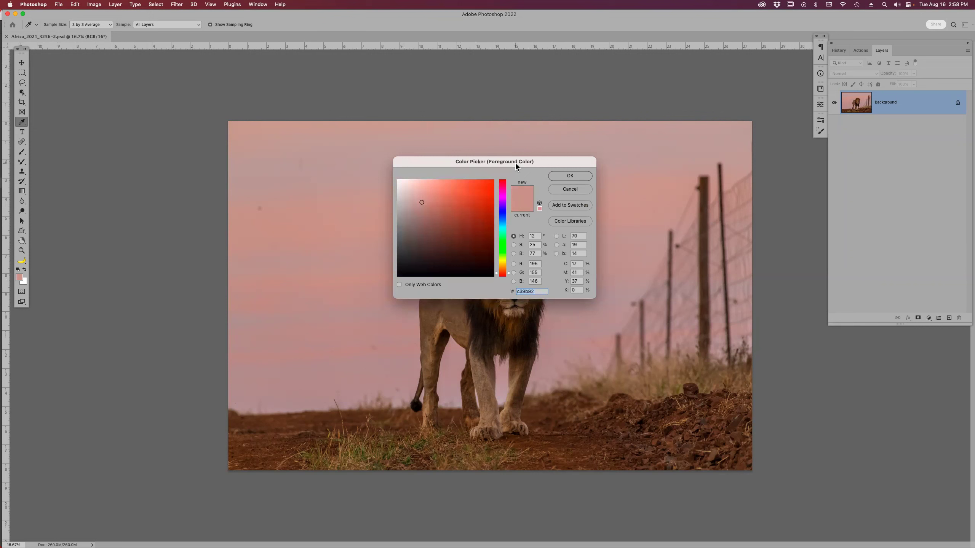
click(570, 189)
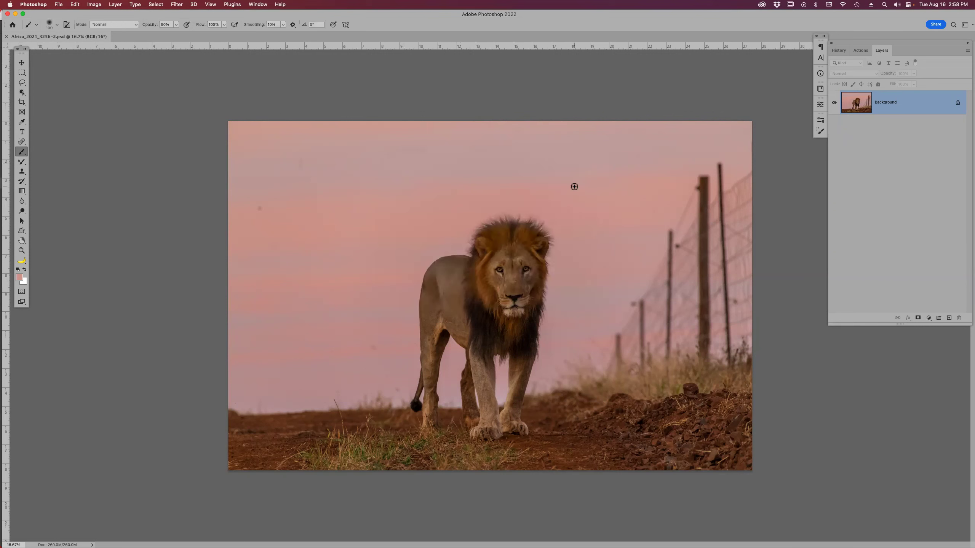
click(40, 4)
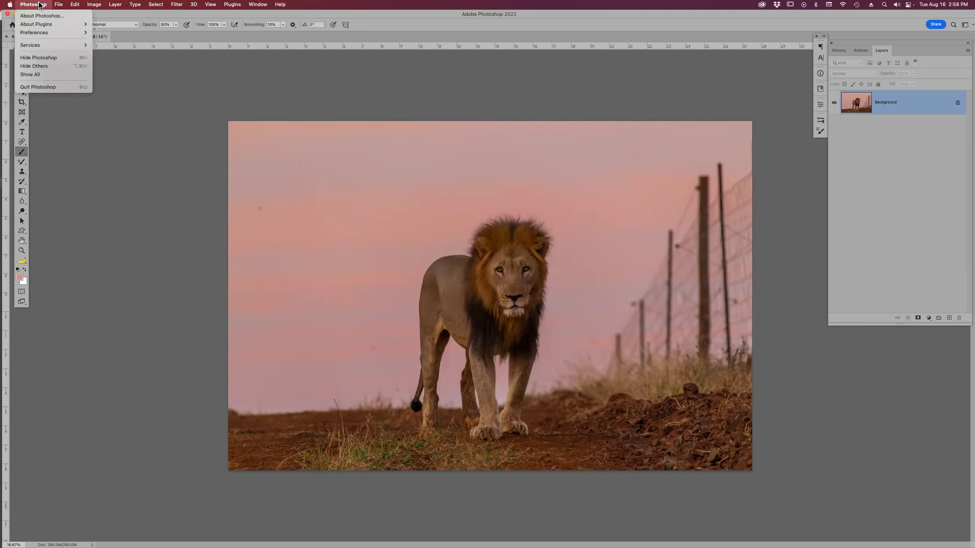
- Turn off Dynamic Color Sliders in Preferences > Interface
mouse_move(50, 33)
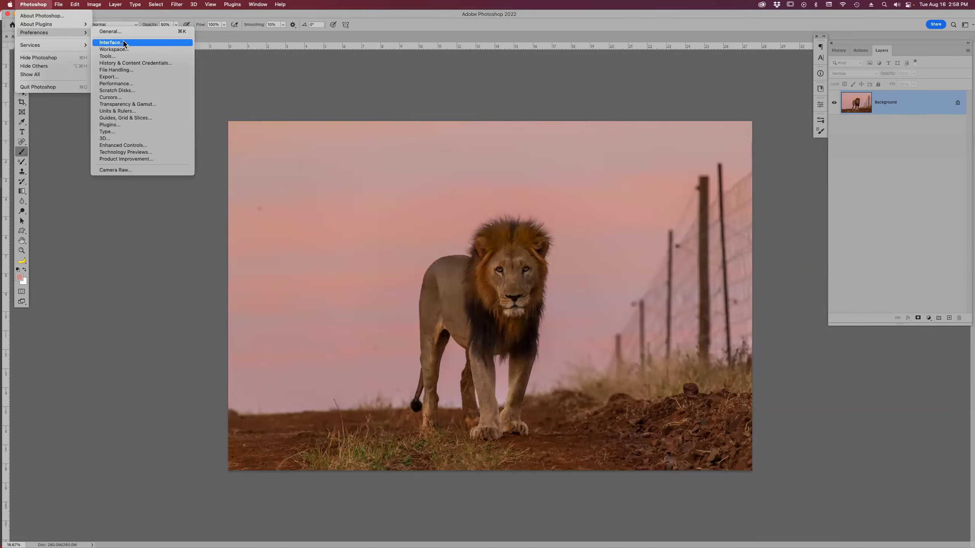
click(123, 41)
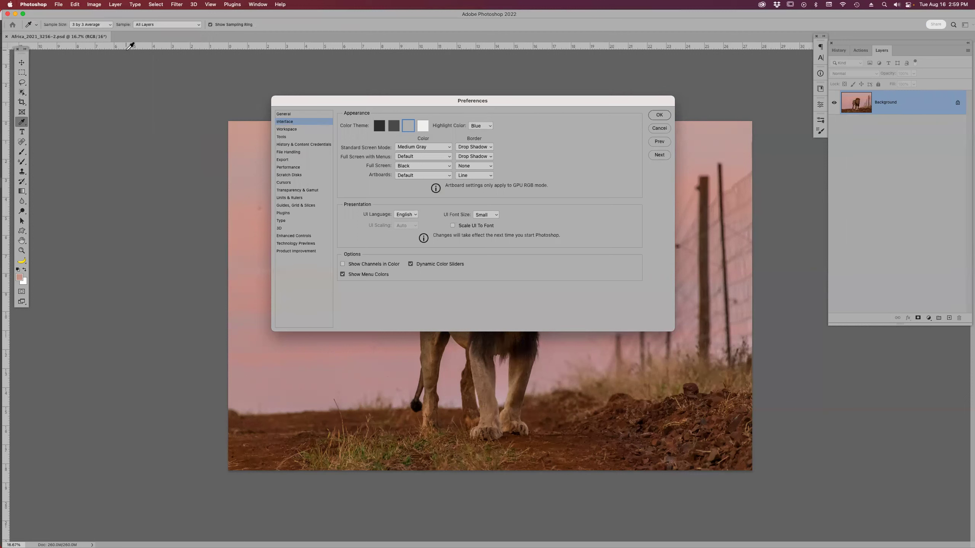
click(410, 264)
click(659, 116)
key(b)
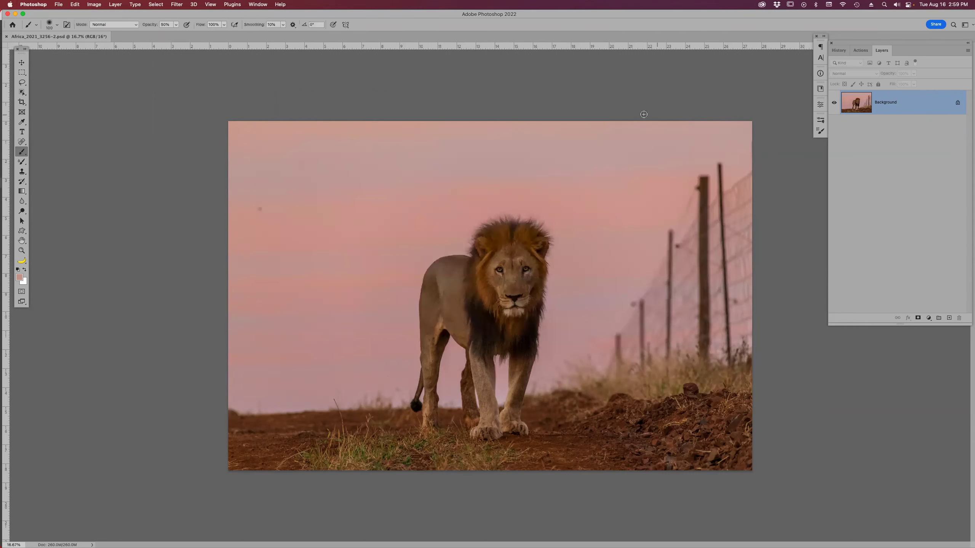
click(21, 279)
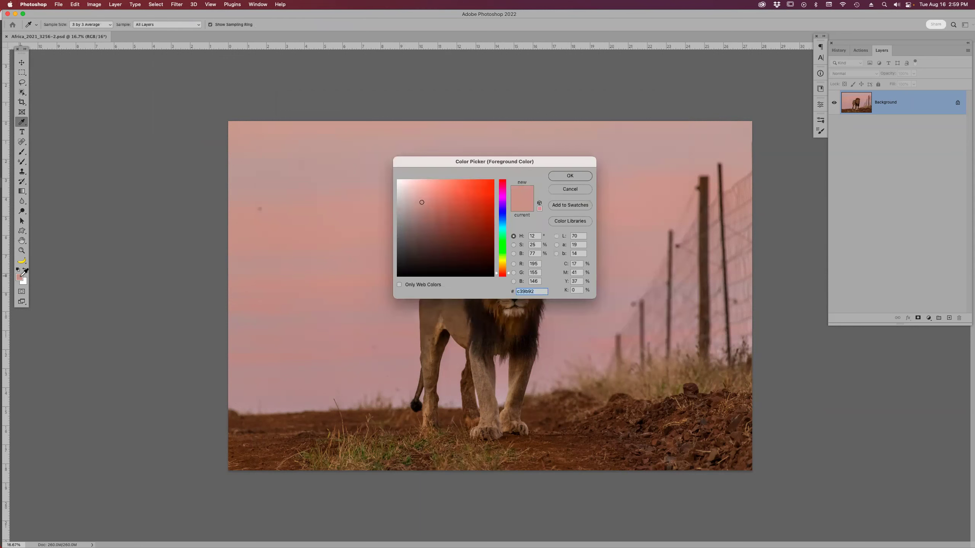
click(564, 190)
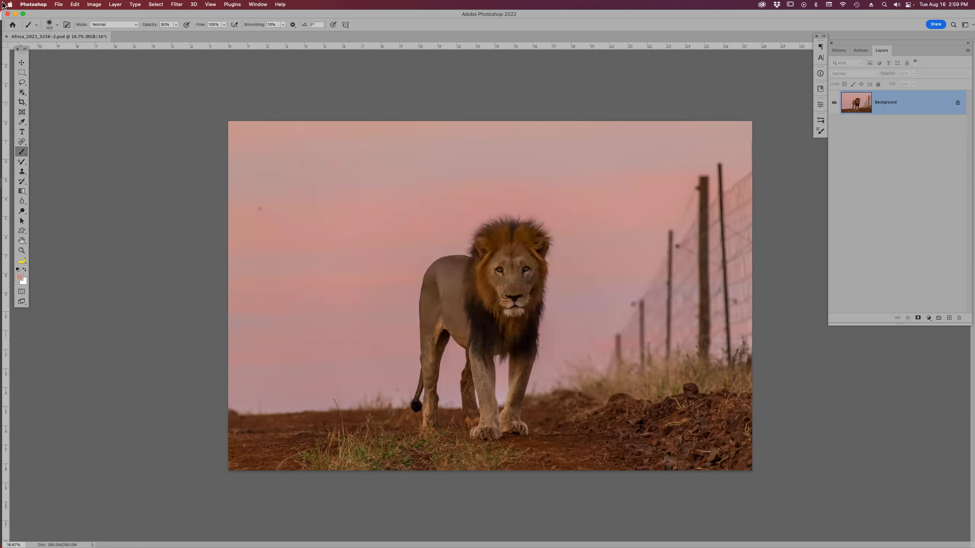
key(super+k)
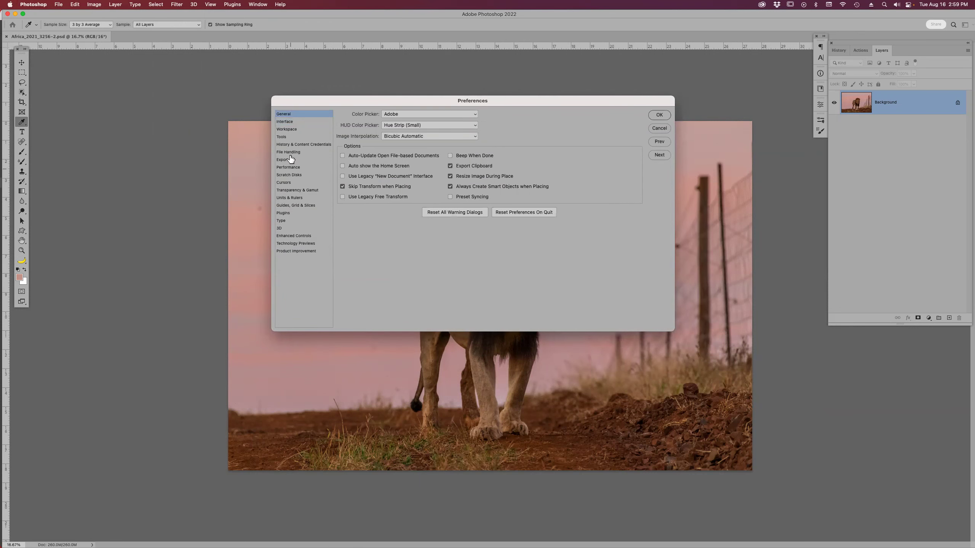
click(295, 122)
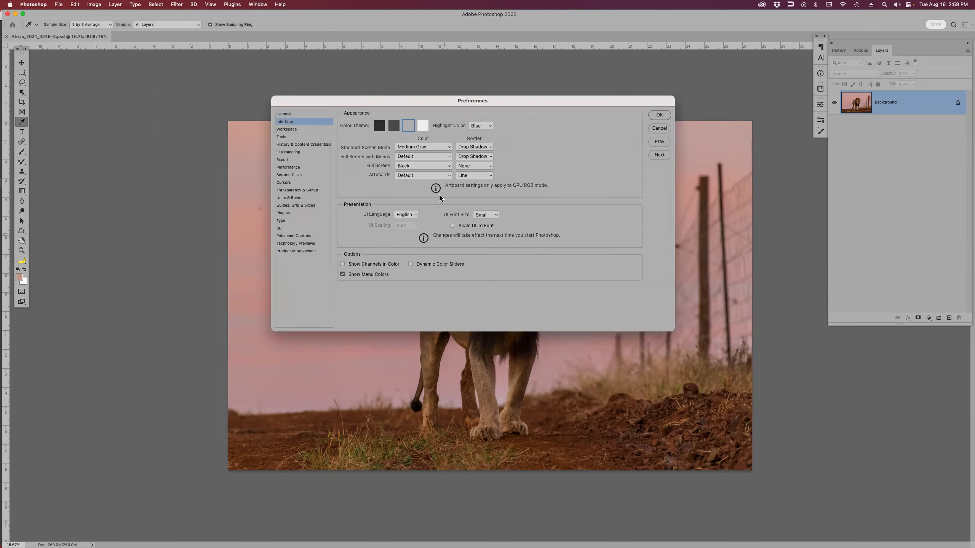
click(412, 265)
click(315, 115)
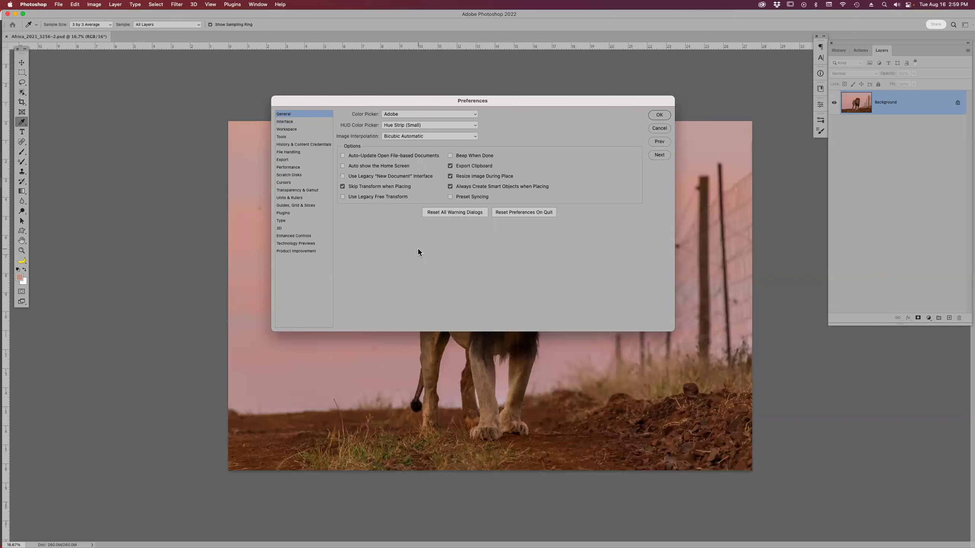
click(474, 114)
click(474, 113)
click(475, 126)
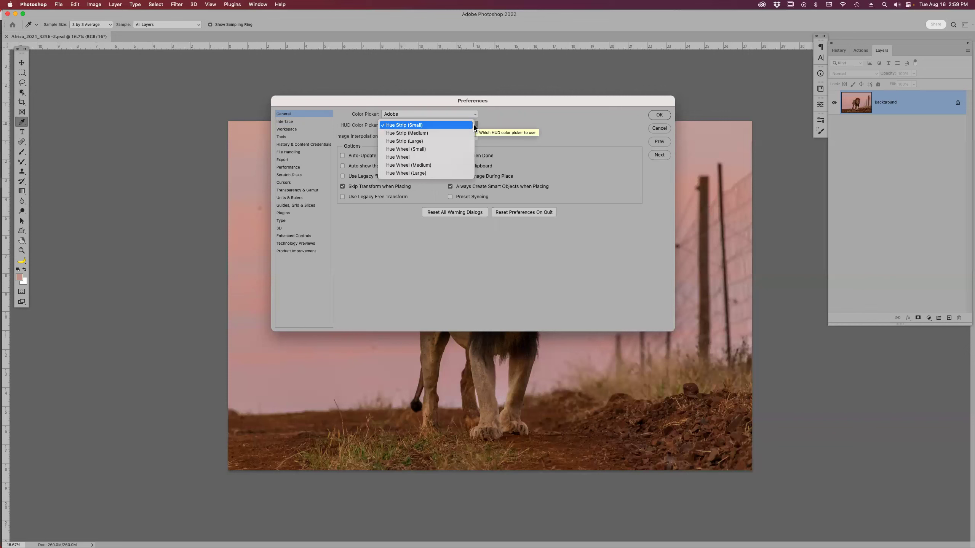
click(475, 127)
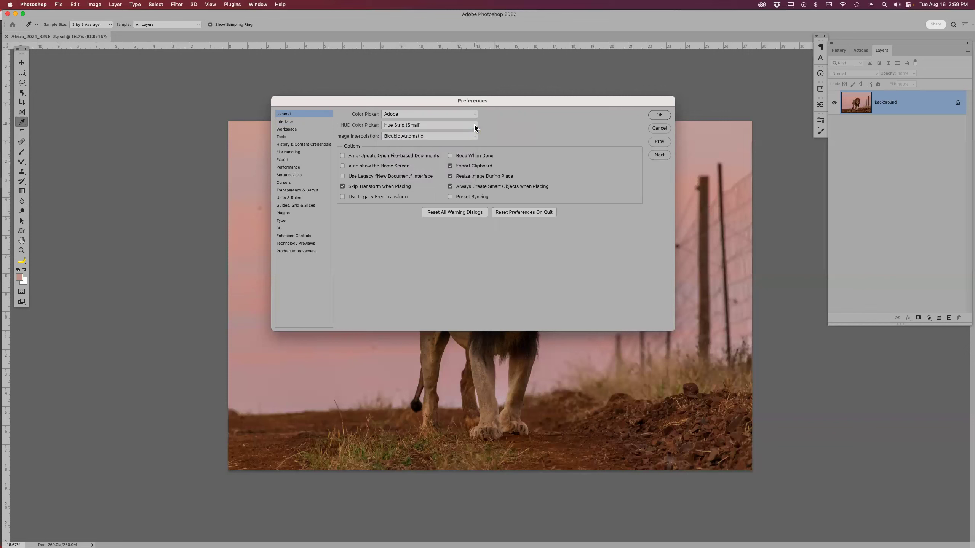
click(474, 128)
click(464, 134)
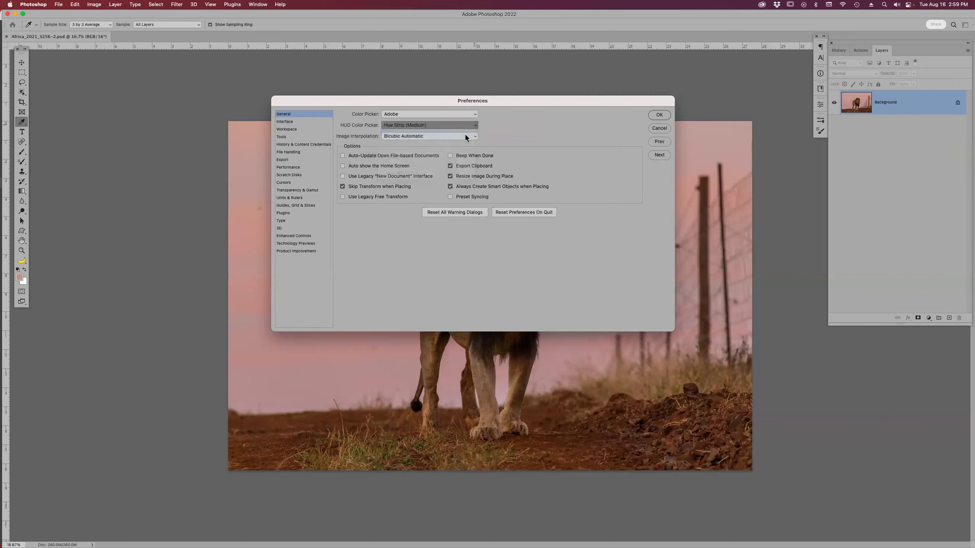
click(659, 115)
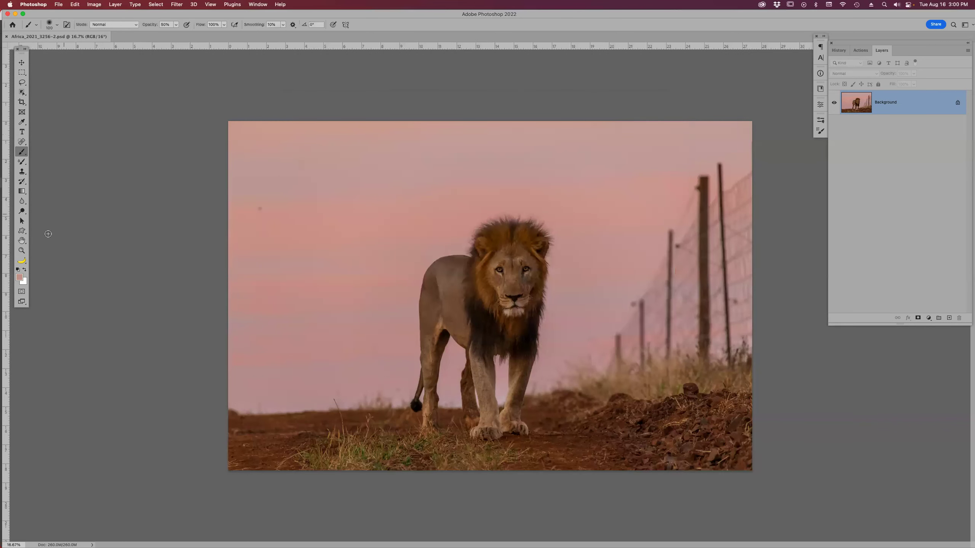
click(20, 277)
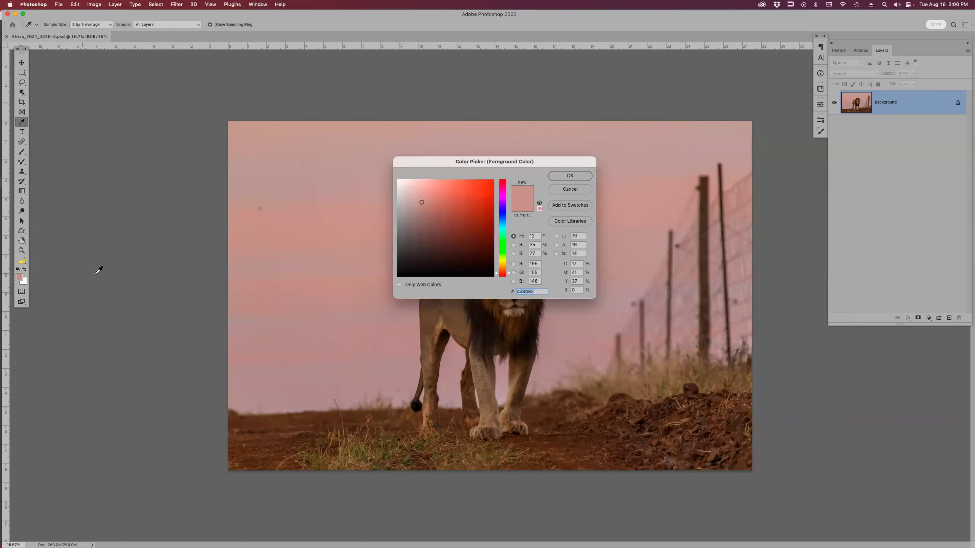
click(570, 189)
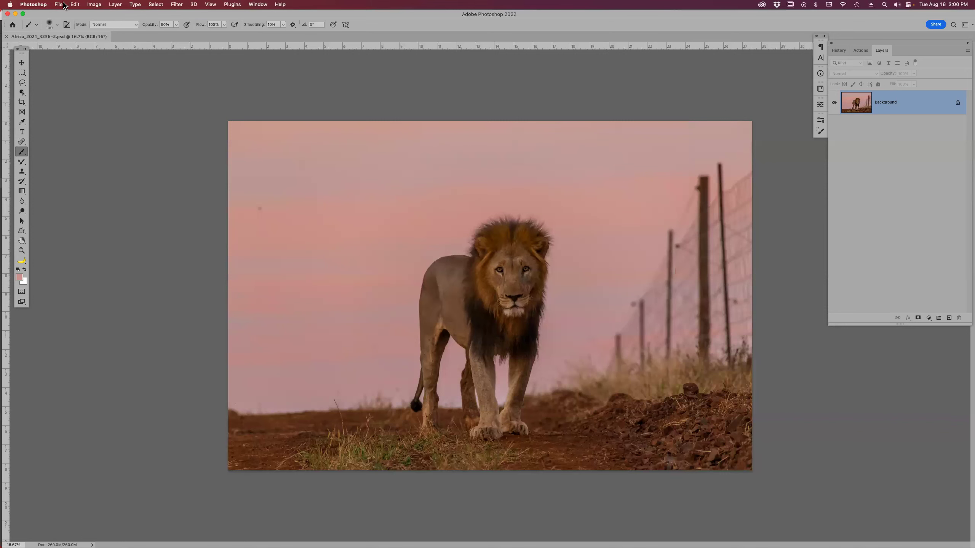
key(super+k)
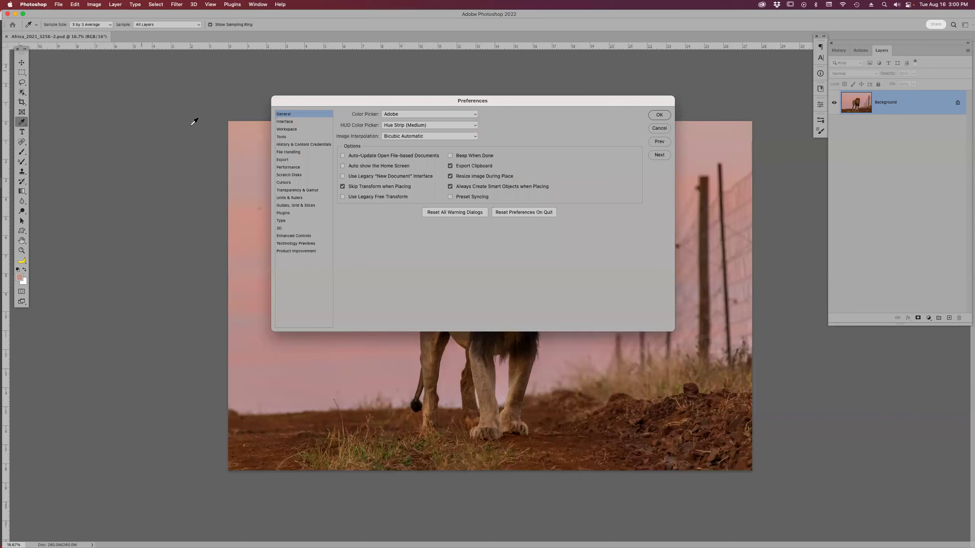
click(477, 124)
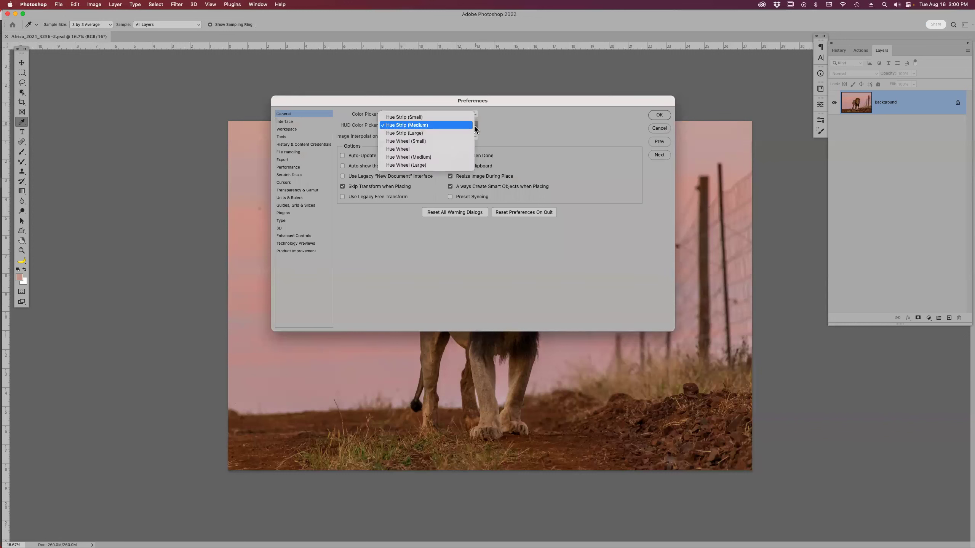
click(479, 117)
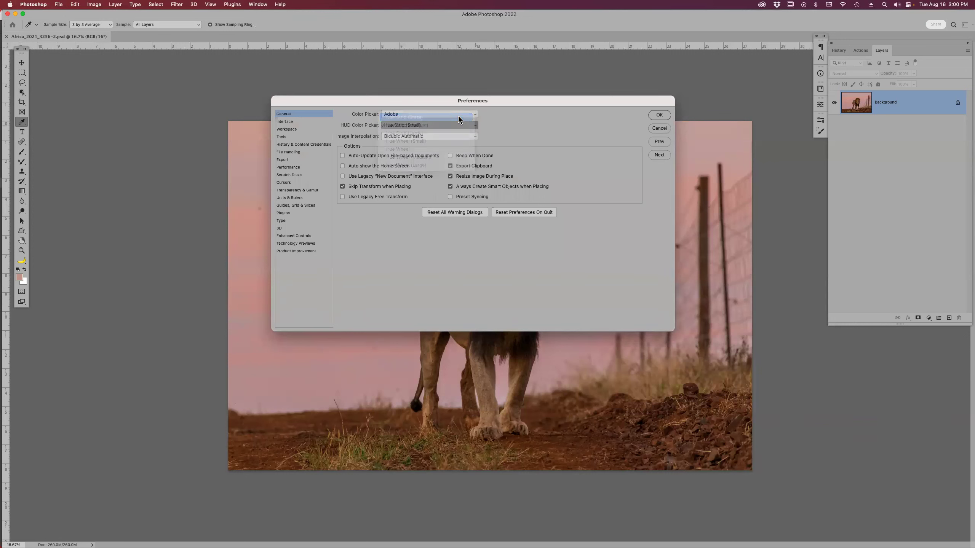
click(651, 116)
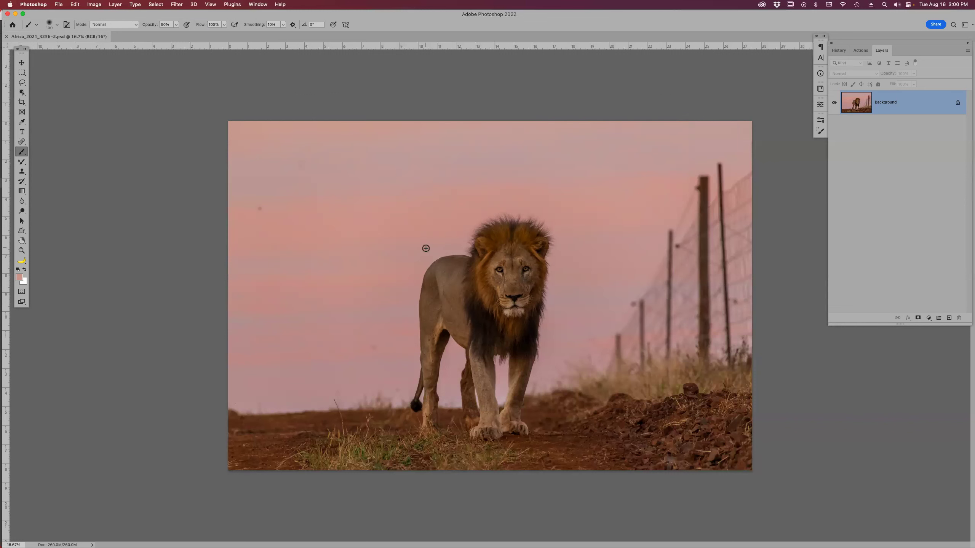
click(19, 277)
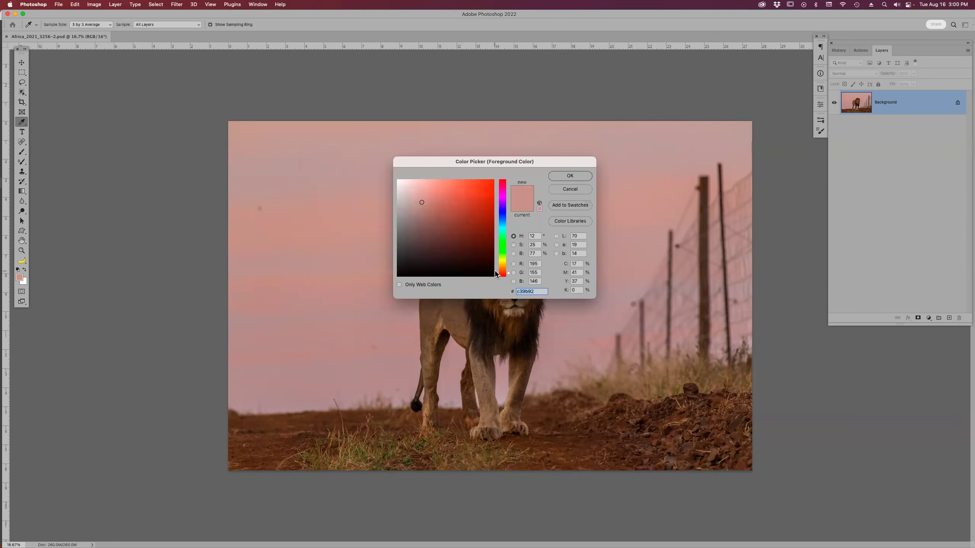
drag(510, 274, 507, 207)
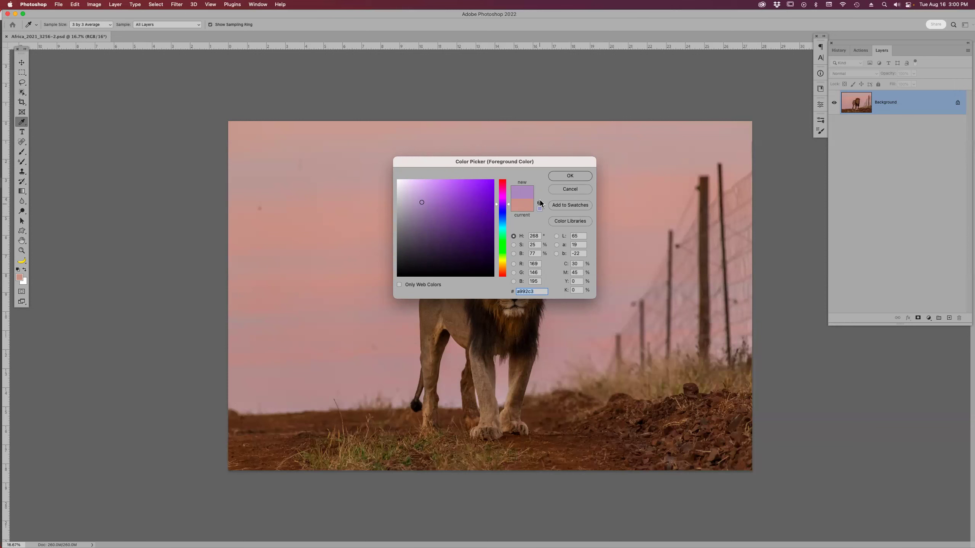
text(9999cc)
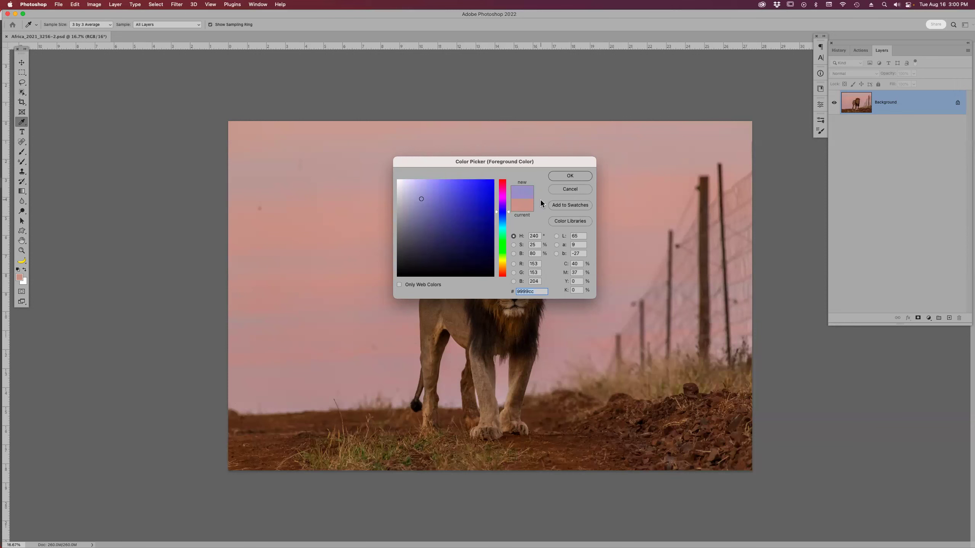
click(469, 197)
click(570, 190)
key(b)
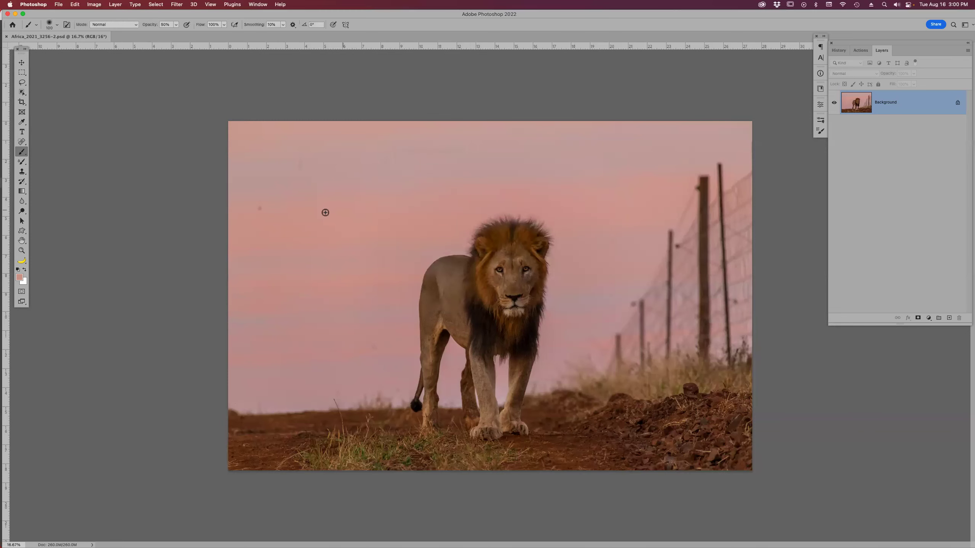
- Close the lion photo, keep the foreground colour unchanged, and select the Eyedropper
key(super+w)
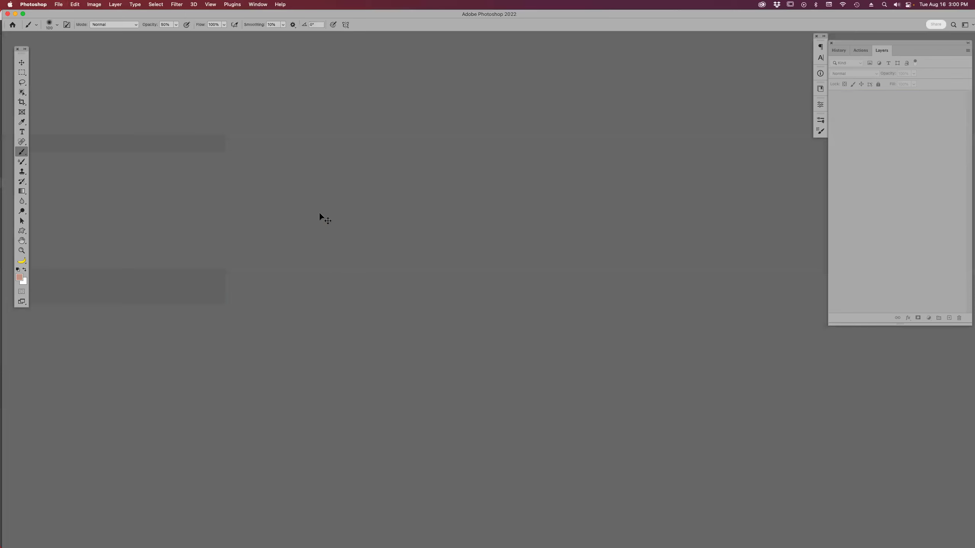
mouse_move(453, 539)
click(19, 279)
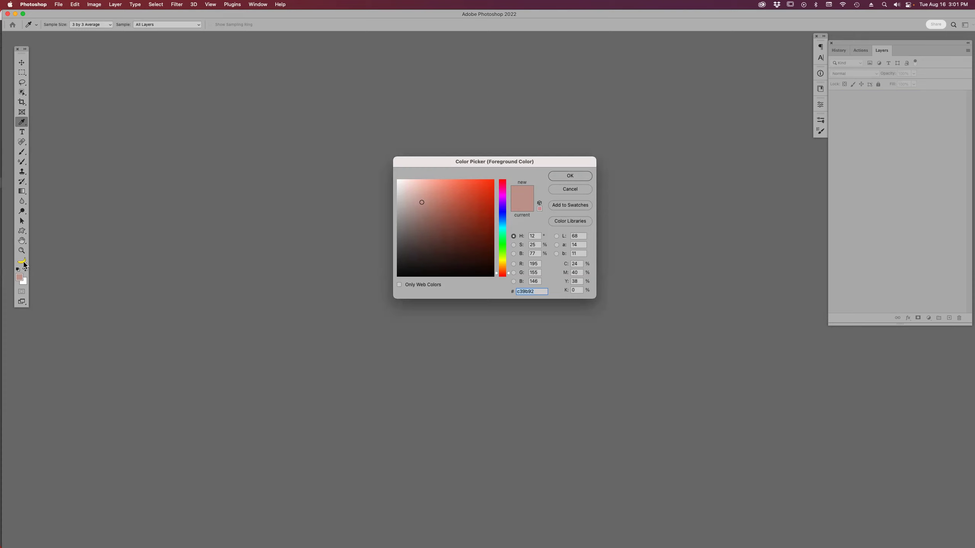
click(583, 191)
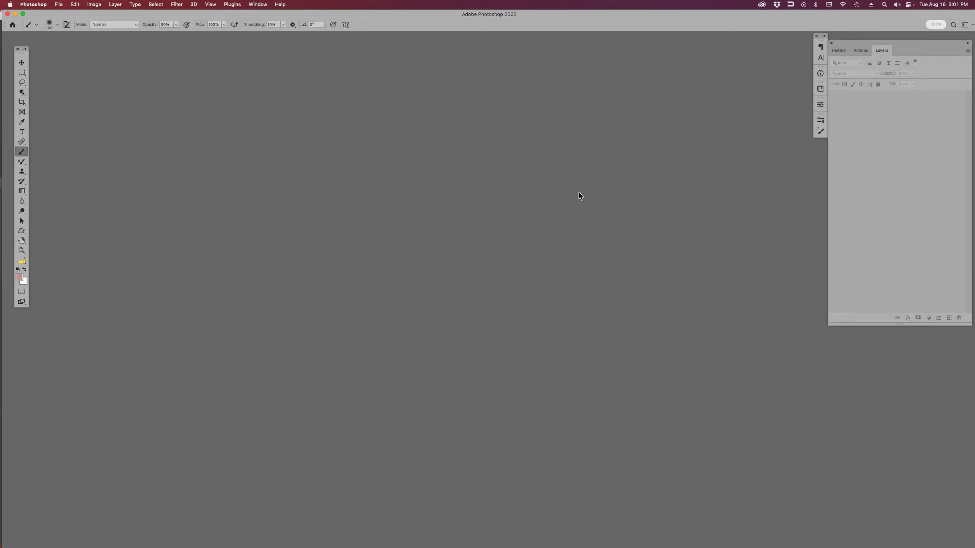
click(21, 123)
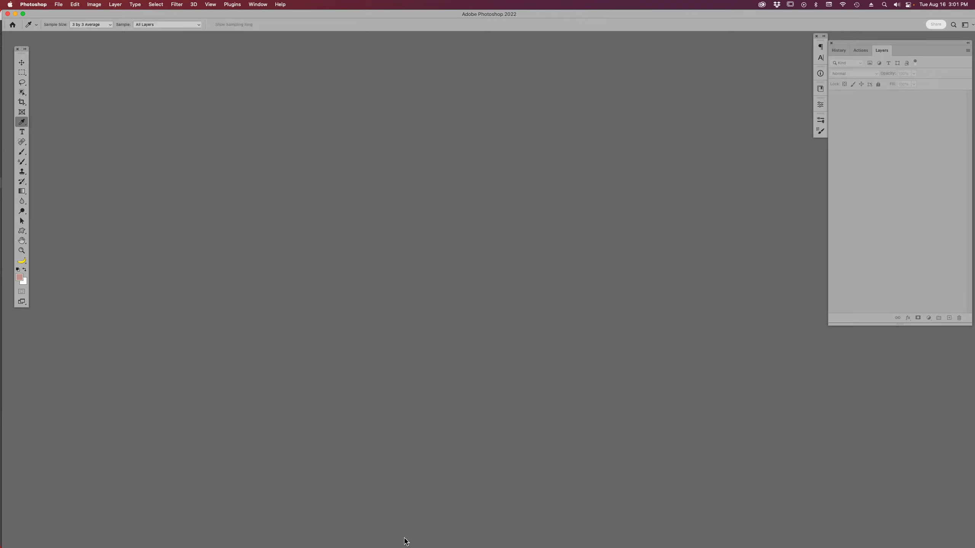
- Reopen Africa_2021_3256-2.psd in Photoshop from its Adobe Bridge thumbnail
key(super+Tab)
key(super+Tab)
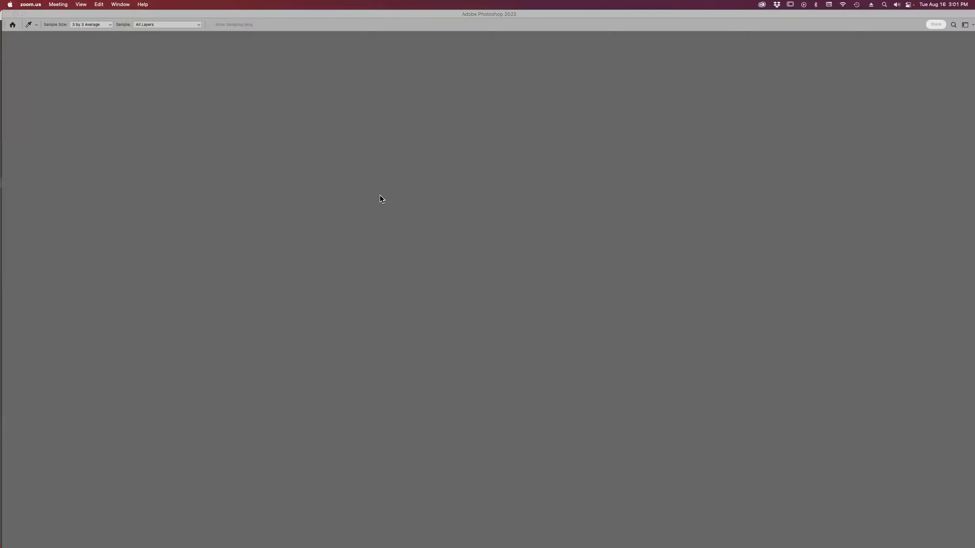
mouse_move(625, 532)
click(456, 211)
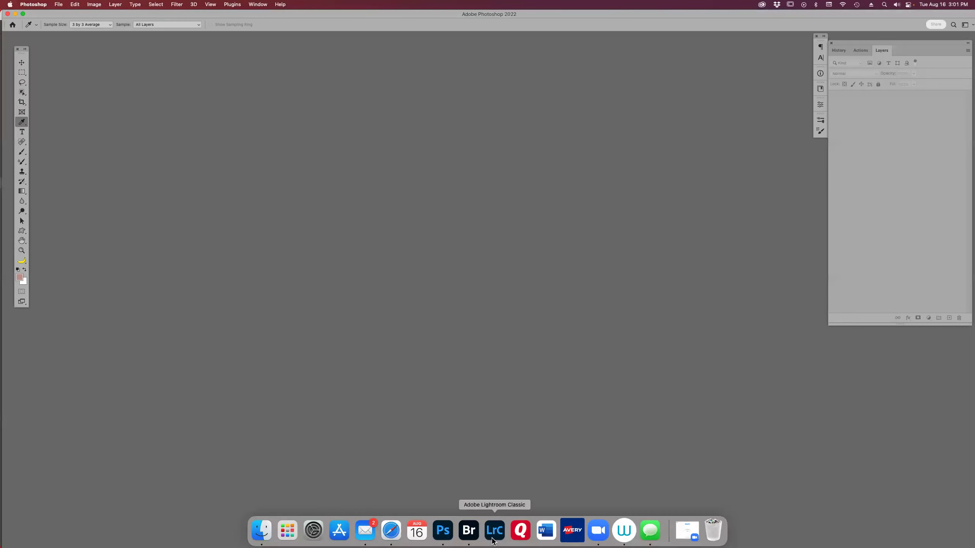
click(467, 529)
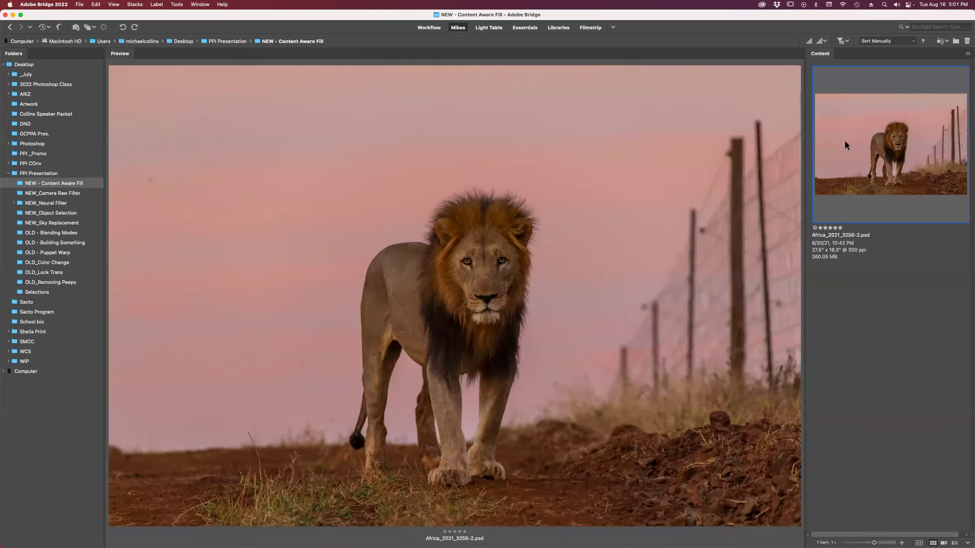
double_click(845, 142)
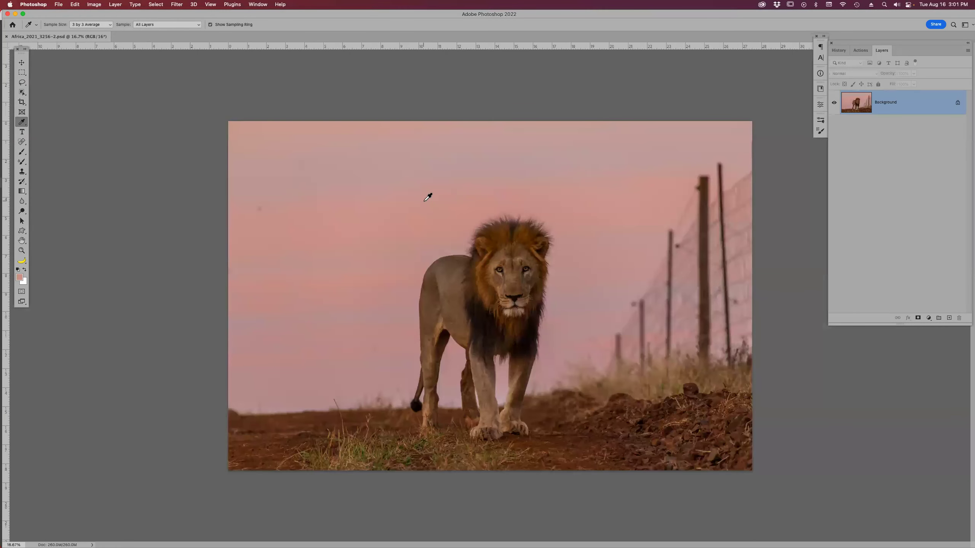
- Paint a Soft Green stroke in the upper-left sky with an 85%-hardness, 800 px brush
key(b)
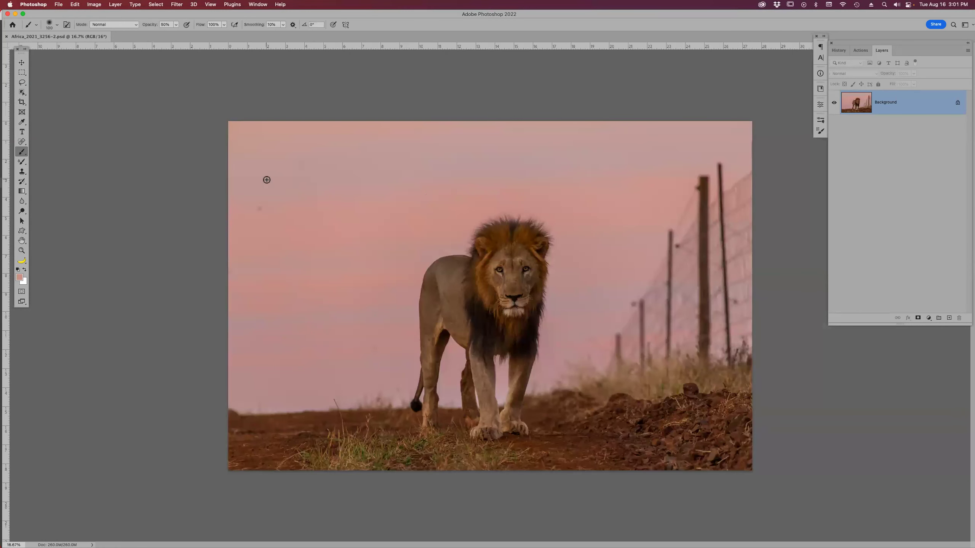
click(36, 26)
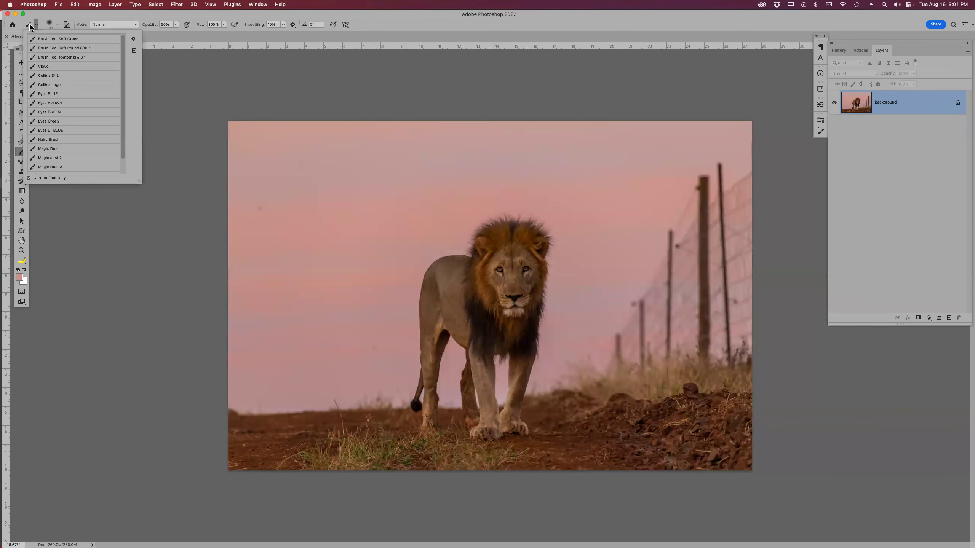
click(73, 40)
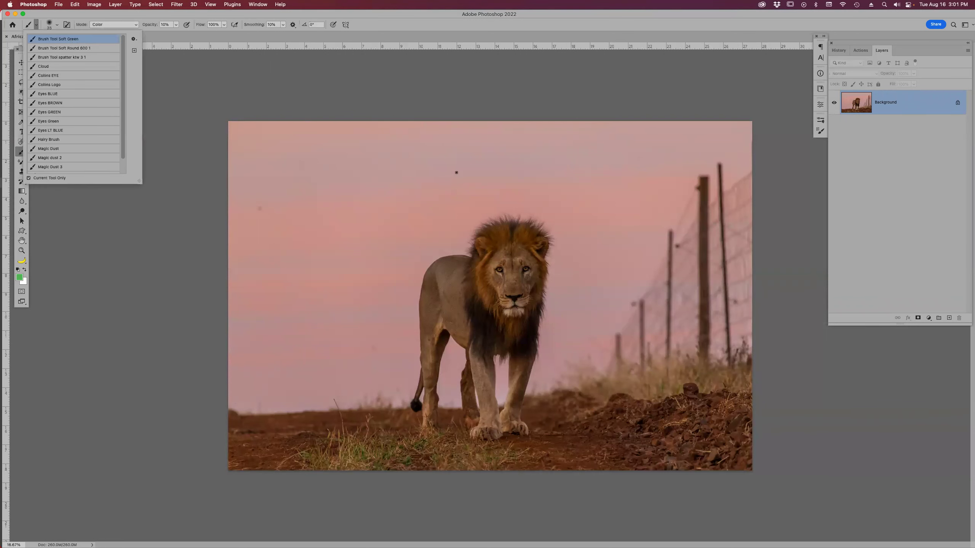
click(456, 173)
right_click(457, 173)
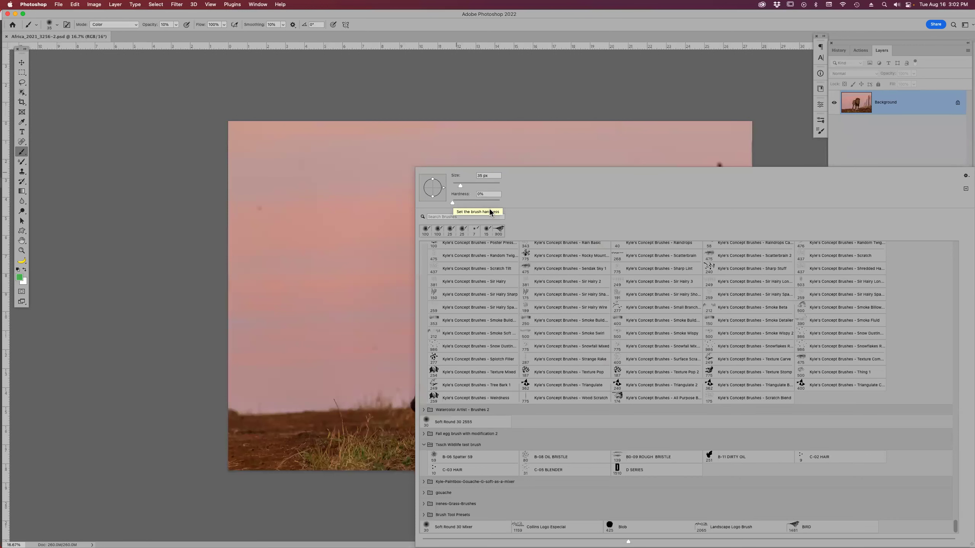
drag(494, 205, 495, 204)
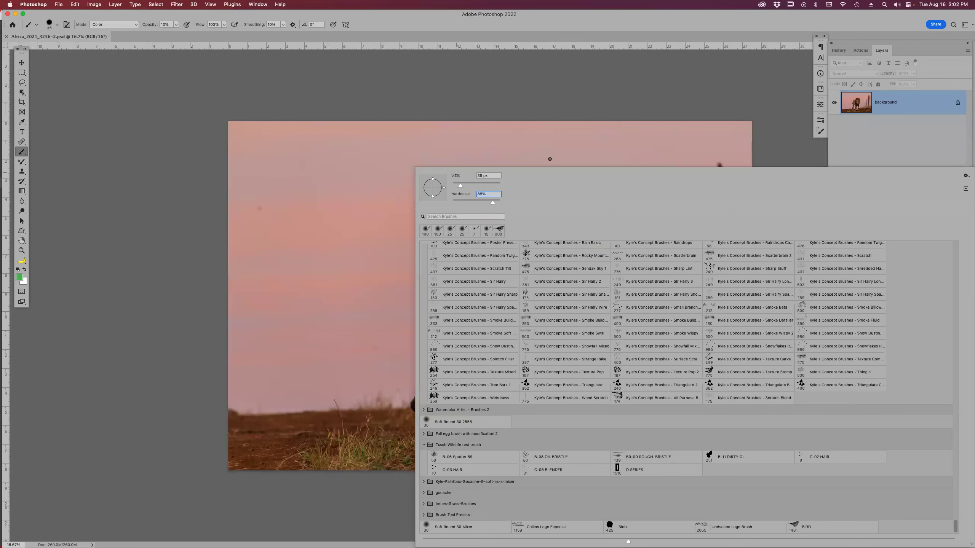
click(755, 22)
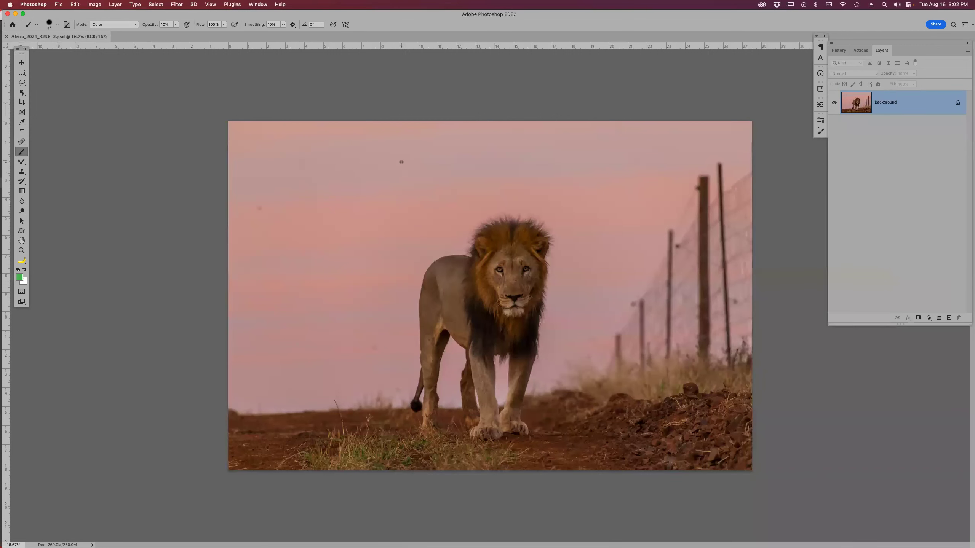
key(bracketright)
key(bracketright)
key(bracketright)
key(bracketright)
key(bracketright)
key(bracketright)
key(bracketright)
key(bracketright)
key(bracketright)
key(bracketright)
key(bracketright)
key(bracketright)
key(bracketright)
key(bracketright)
key(bracketright)
key(bracketright)
key(bracketright)
click(352, 192)
mouse_move(352, 189)
mouse_down()
mouse_move(372, 179)
mouse_move(331, 201)
mouse_move(365, 182)
mouse_move(348, 191)
mouse_up()
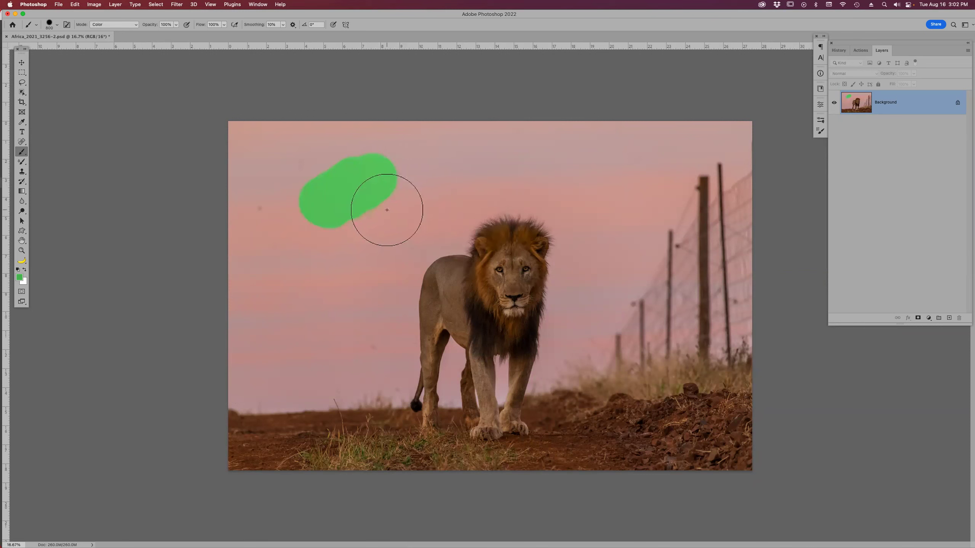
- Paint a second green patch in the upper-centre sky at 100% opacity
key(bracketleft)
key(bracketleft)
key(bracketleft)
key(bracketleft)
click(32, 25)
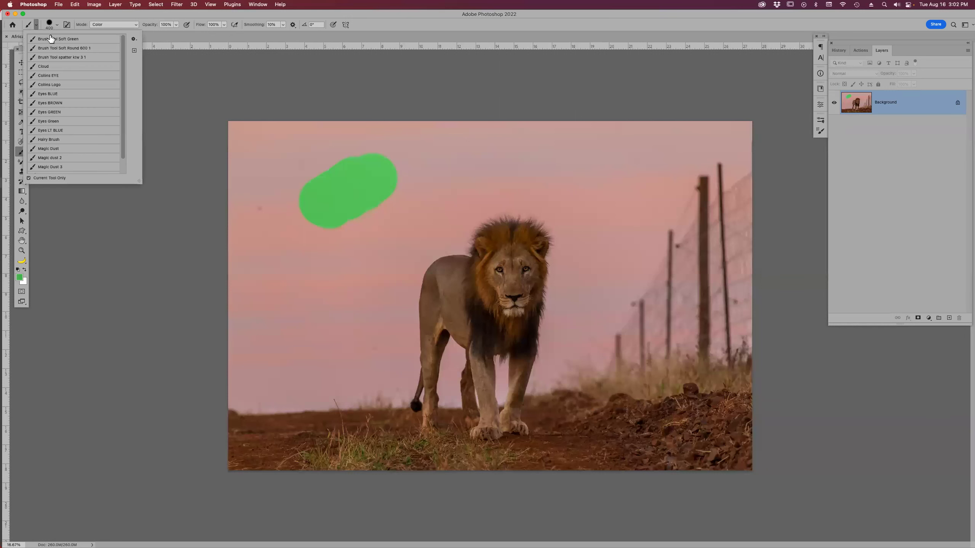
click(82, 39)
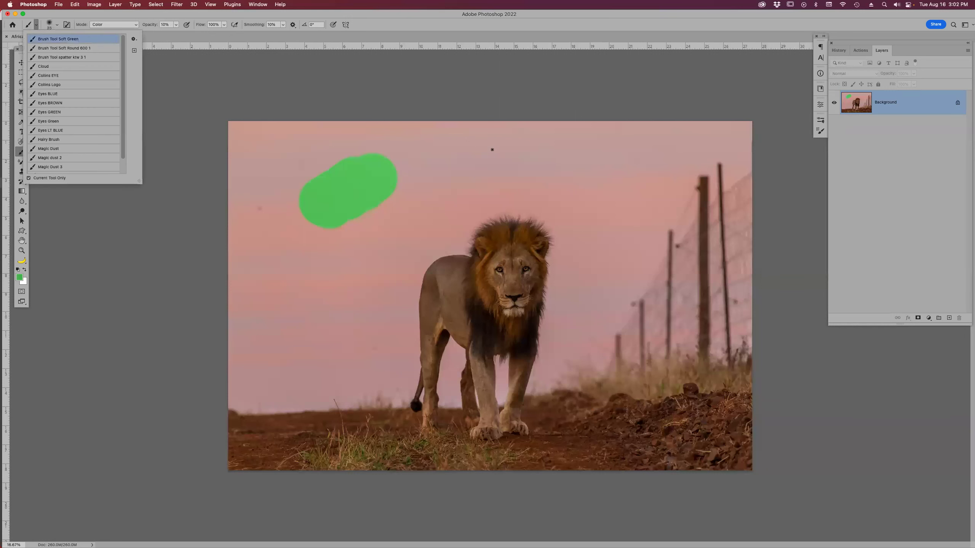
key(Return)
key(bracketright)
key(bracketright)
key(bracketright)
key(bracketright)
key(bracketright)
key(bracketright)
key(bracketright)
key(bracketright)
key(bracketright)
key(bracketright)
key(bracketright)
key(bracketright)
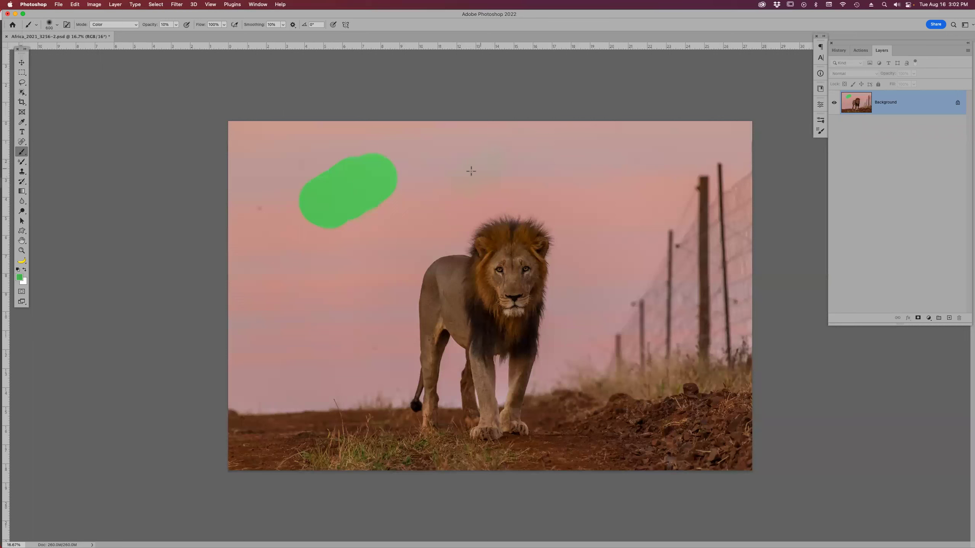
drag(149, 25, 232, 38)
mouse_move(514, 161)
mouse_down()
mouse_move(445, 181)
mouse_move(508, 154)
mouse_up()
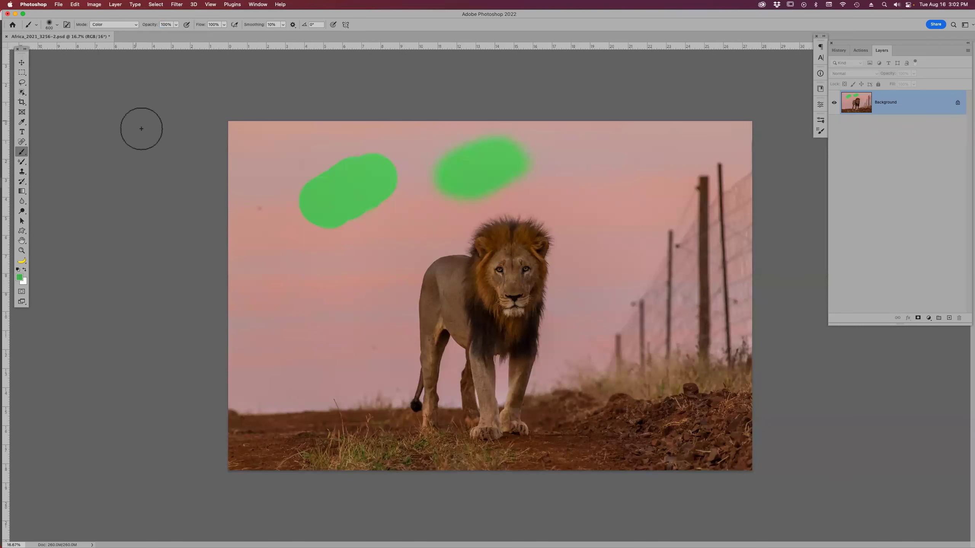
click(50, 24)
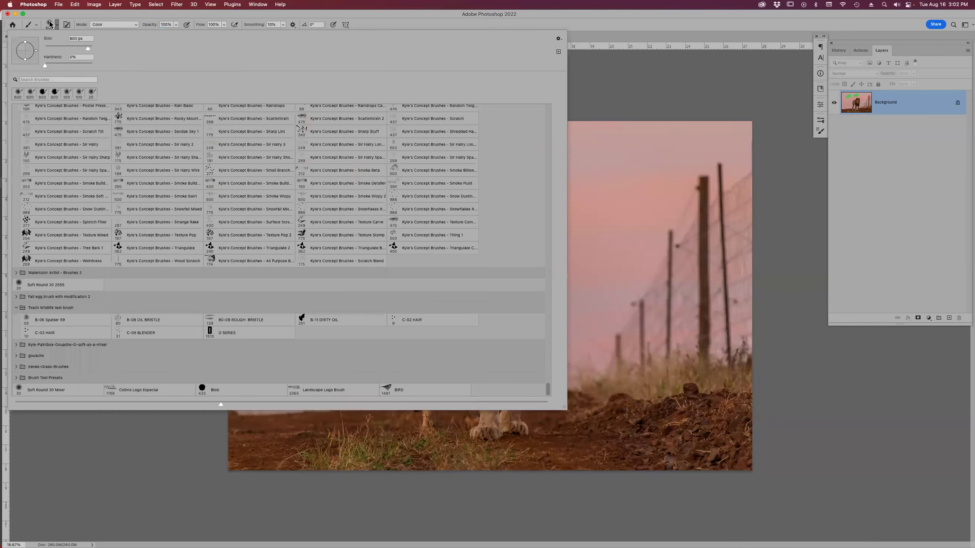
click(50, 24)
click(29, 26)
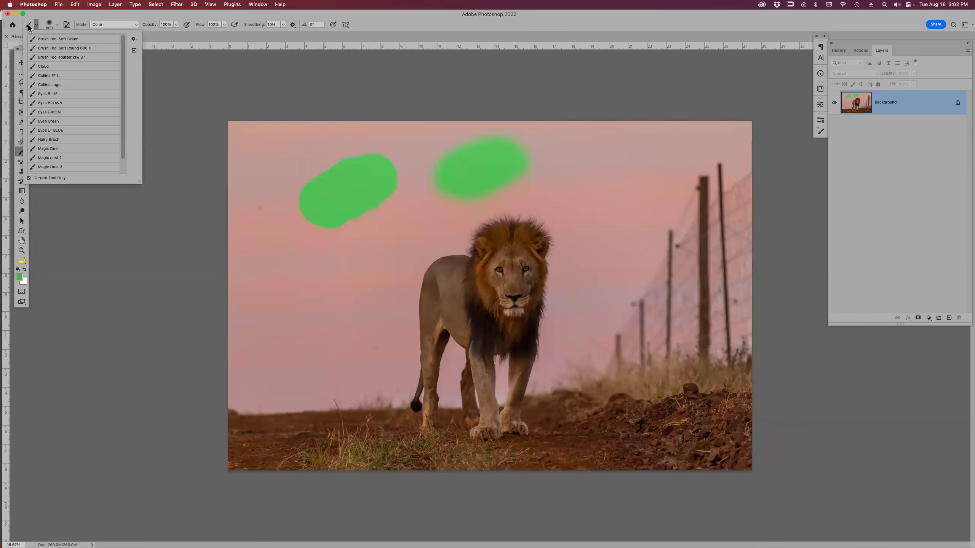
click(72, 48)
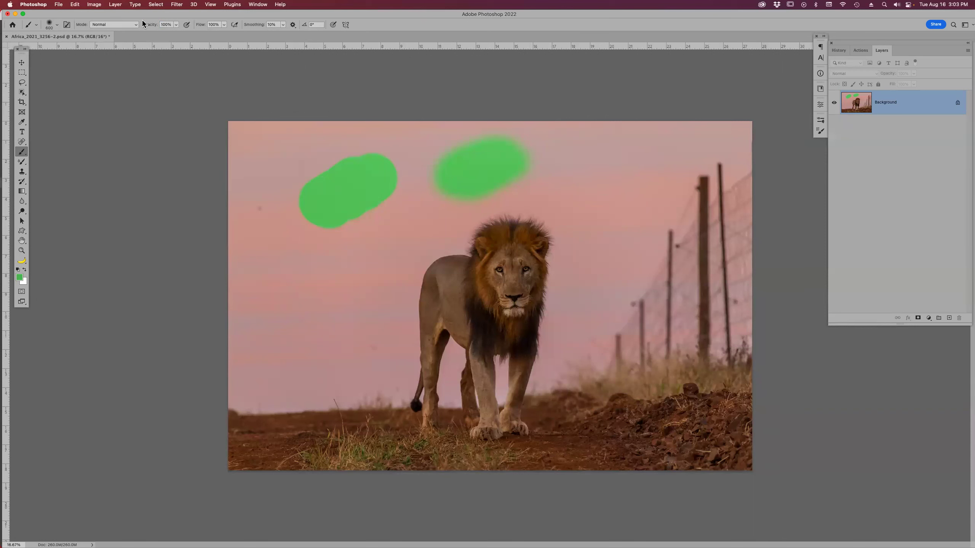
- With the Magic Dust 3 preset, paint yellow sparkles up-right of the mane and across the left sky
click(27, 24)
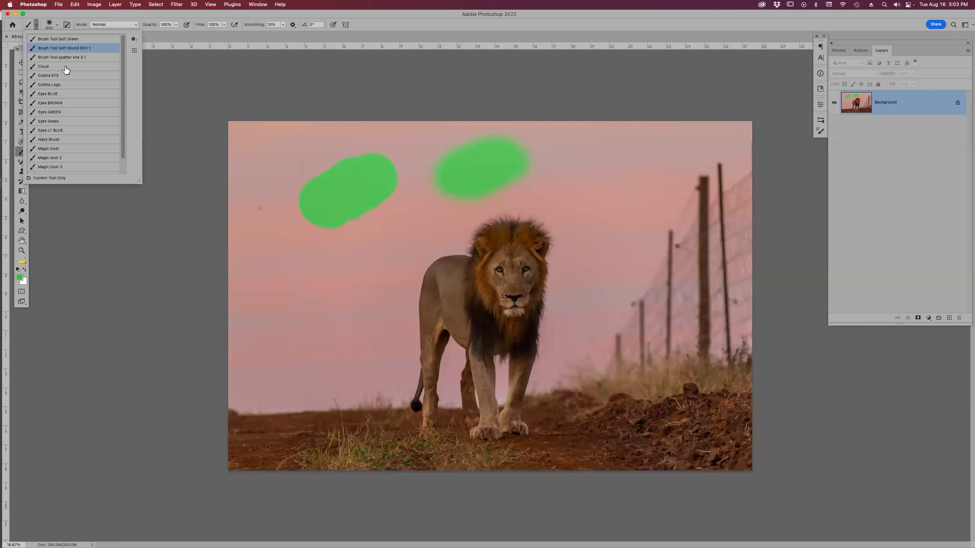
click(78, 167)
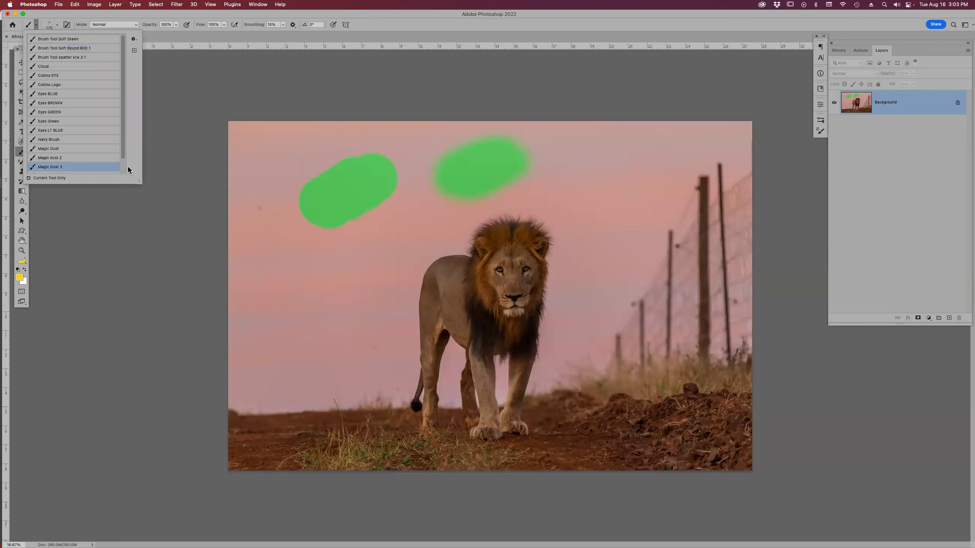
click(562, 229)
mouse_move(561, 229)
mouse_down()
mouse_move(618, 184)
mouse_move(630, 141)
mouse_up()
mouse_move(569, 229)
mouse_down()
mouse_move(580, 149)
mouse_move(610, 138)
mouse_move(584, 188)
mouse_move(586, 208)
mouse_move(570, 228)
mouse_up()
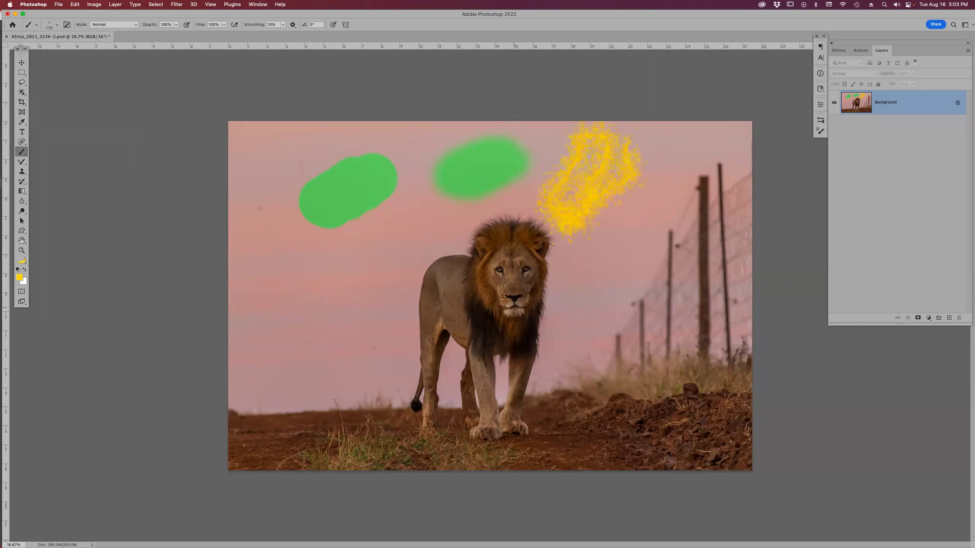
mouse_move(412, 281)
mouse_down()
mouse_move(366, 284)
mouse_move(296, 269)
mouse_move(276, 250)
mouse_up()
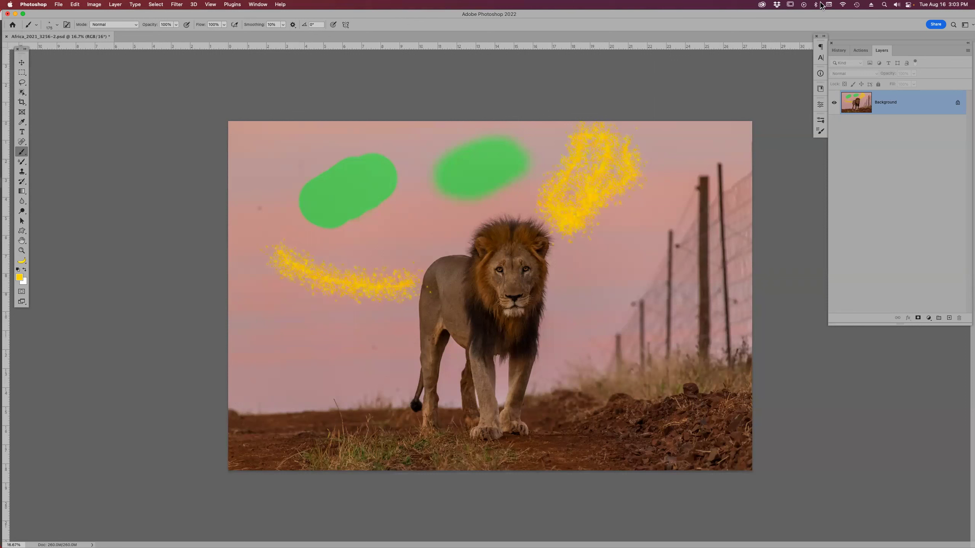